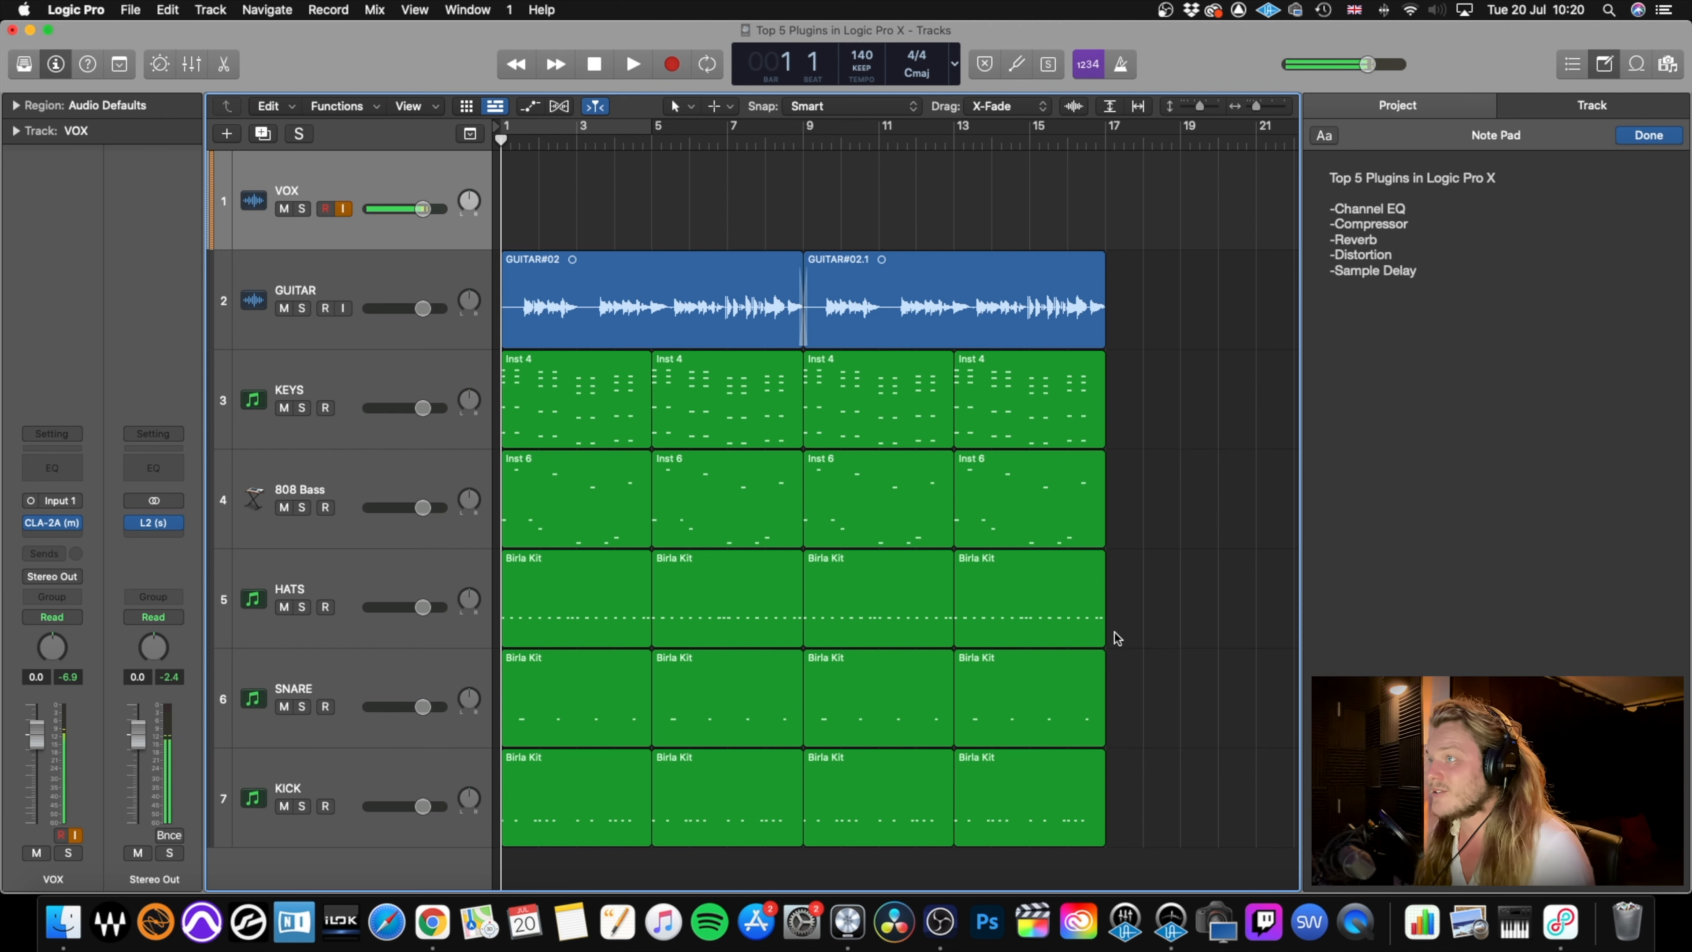
Play the full arrangement up to bar 9 and return the playhead to the start of the project.
key(space)
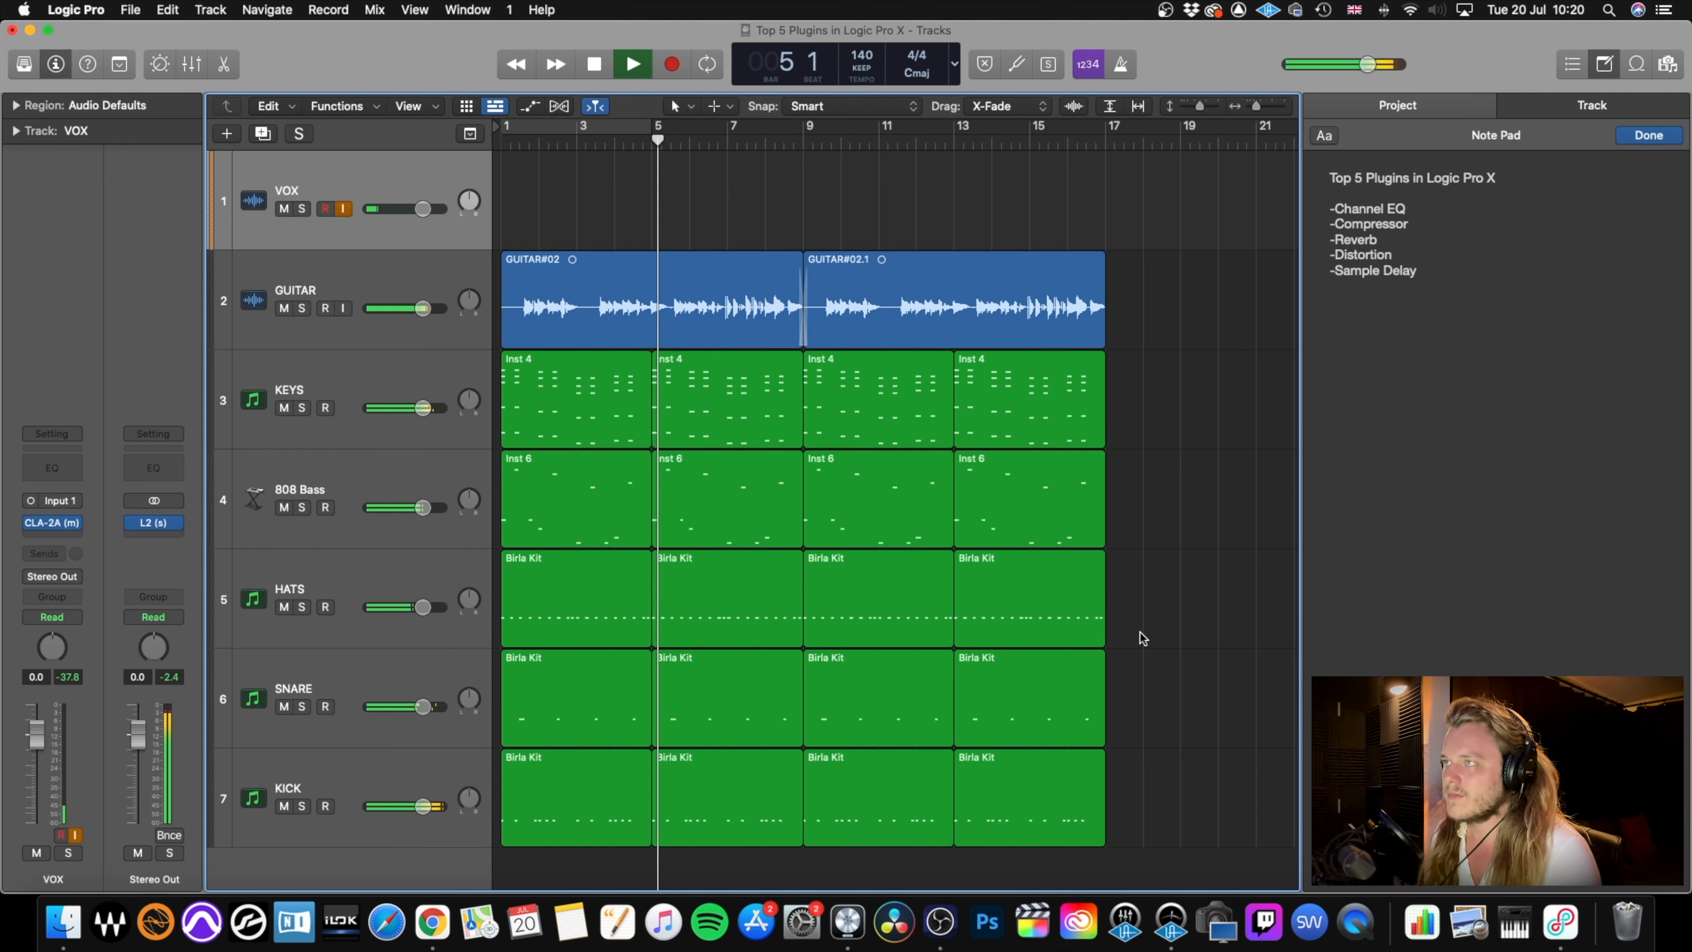
key(space)
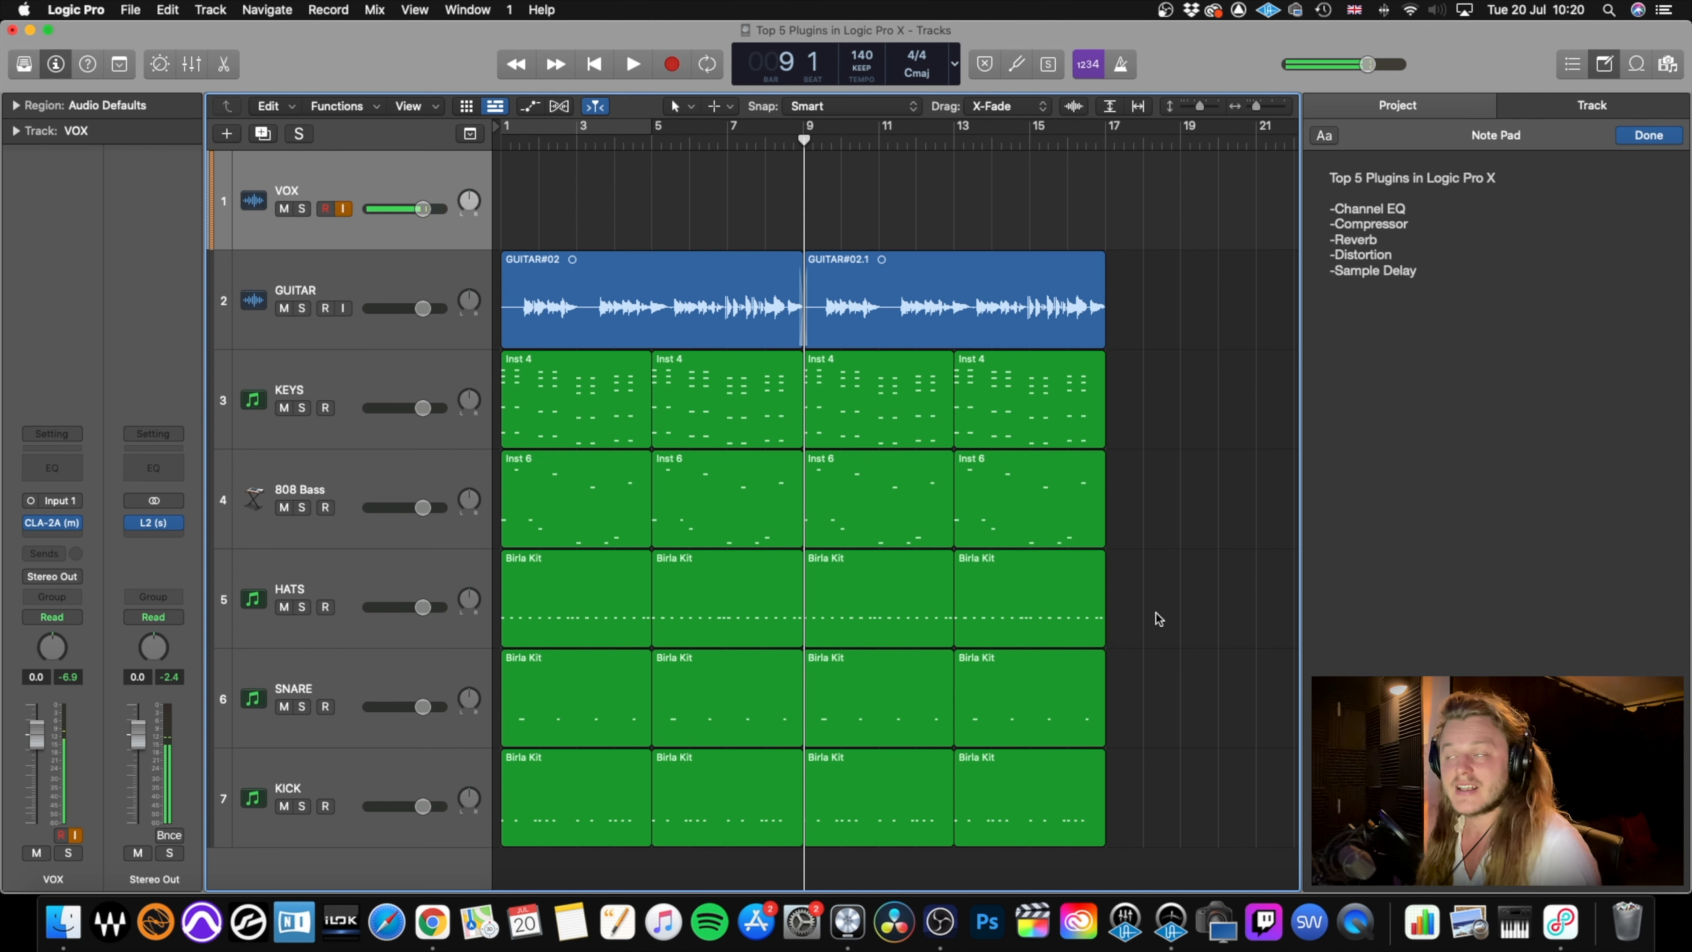
key(Return)
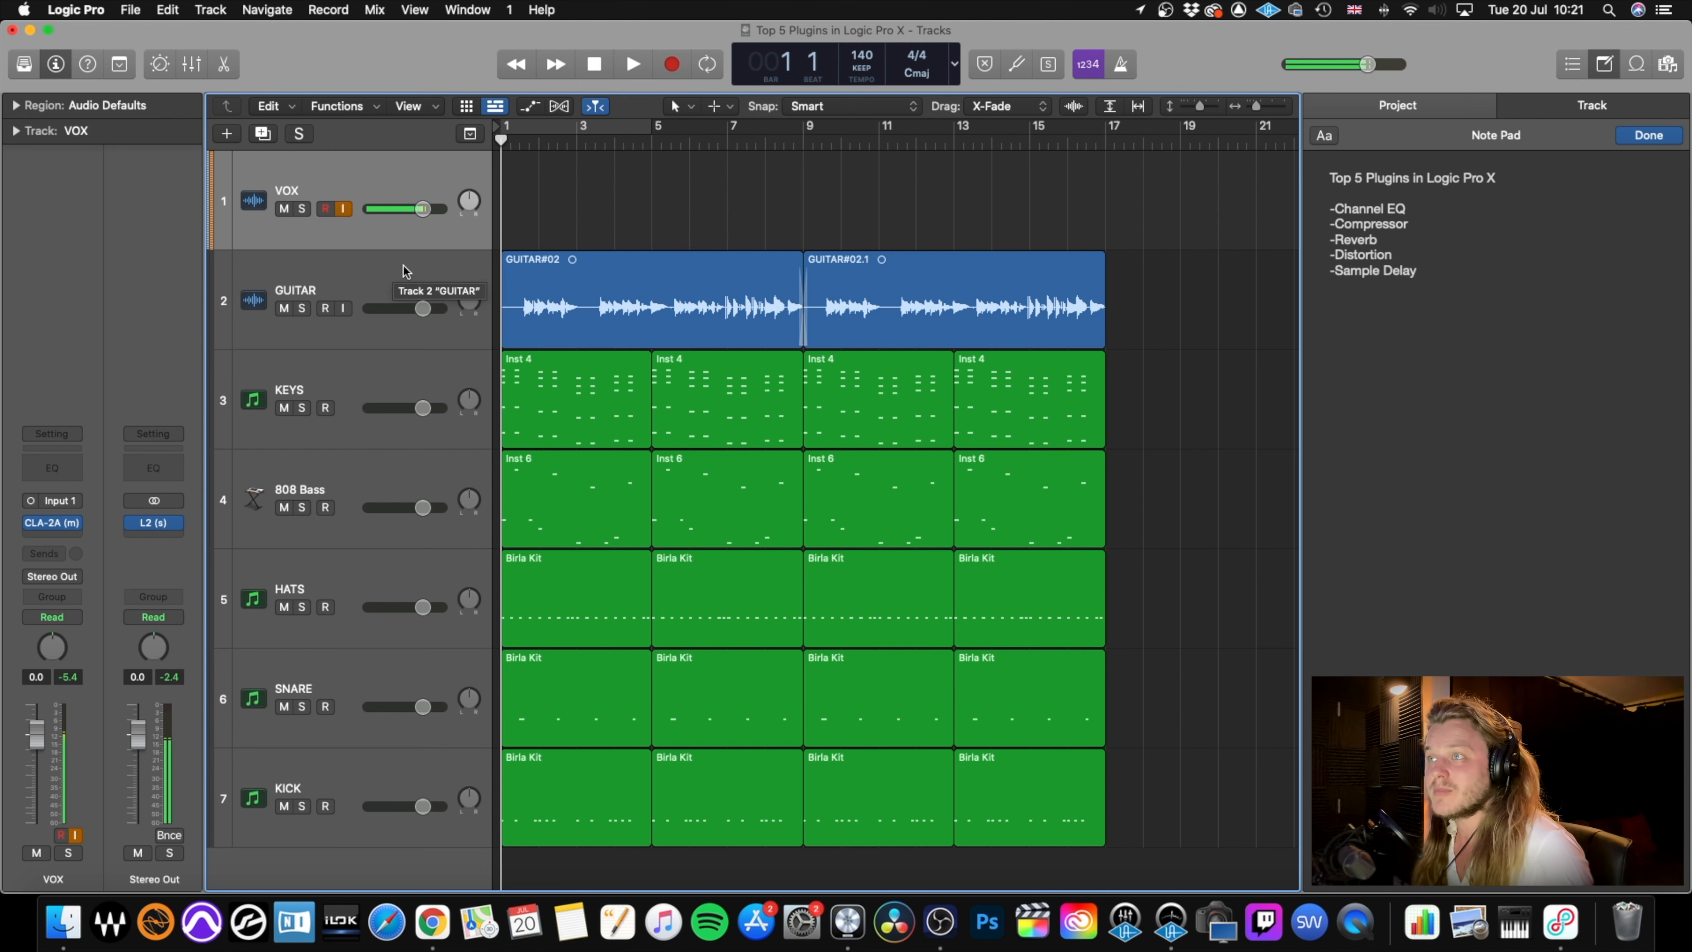
Insert a mono Channel EQ on the GUITAR track after the amp plug-in.
click(380, 269)
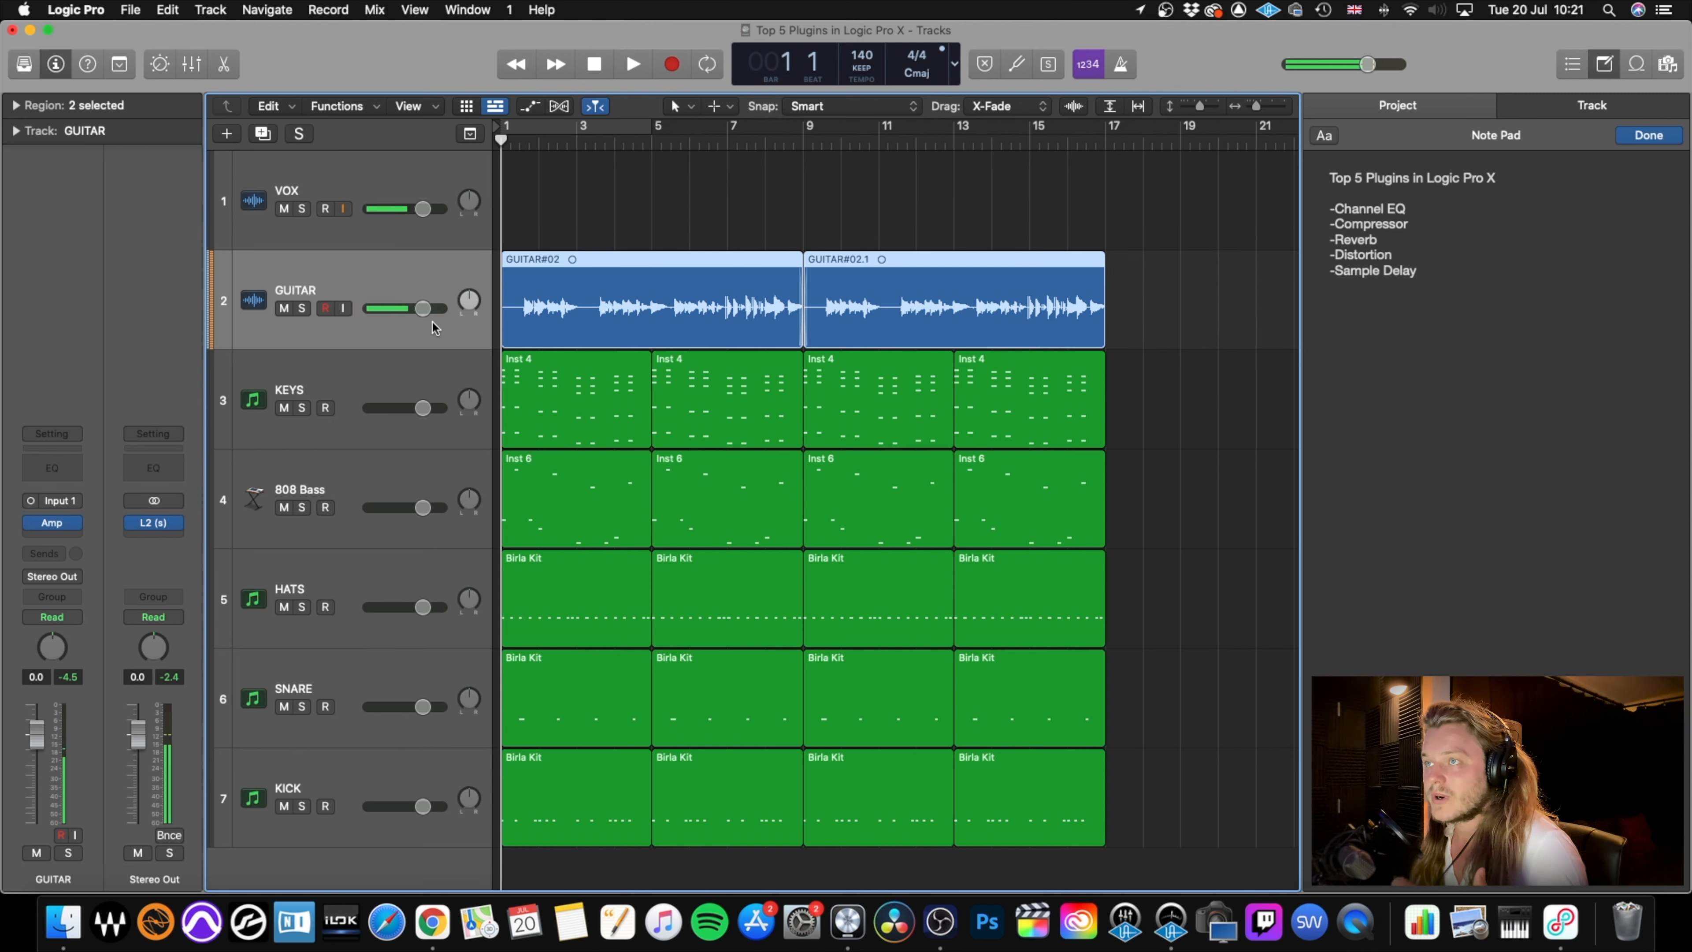
click(64, 536)
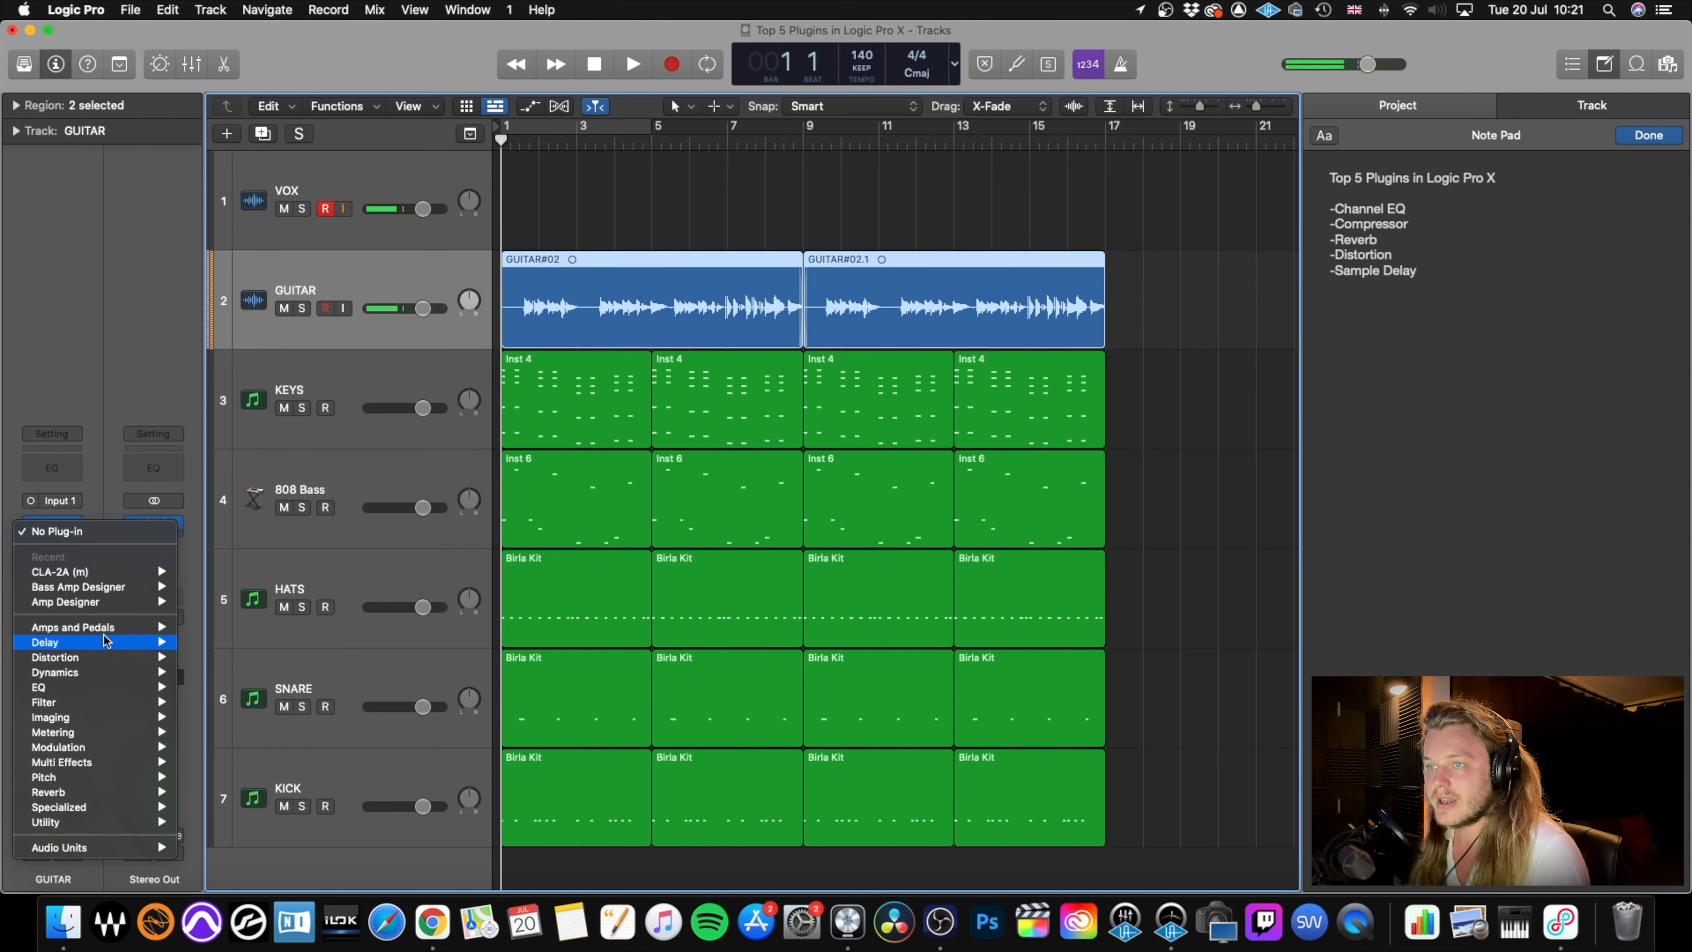
mouse_move(107, 687)
mouse_move(230, 692)
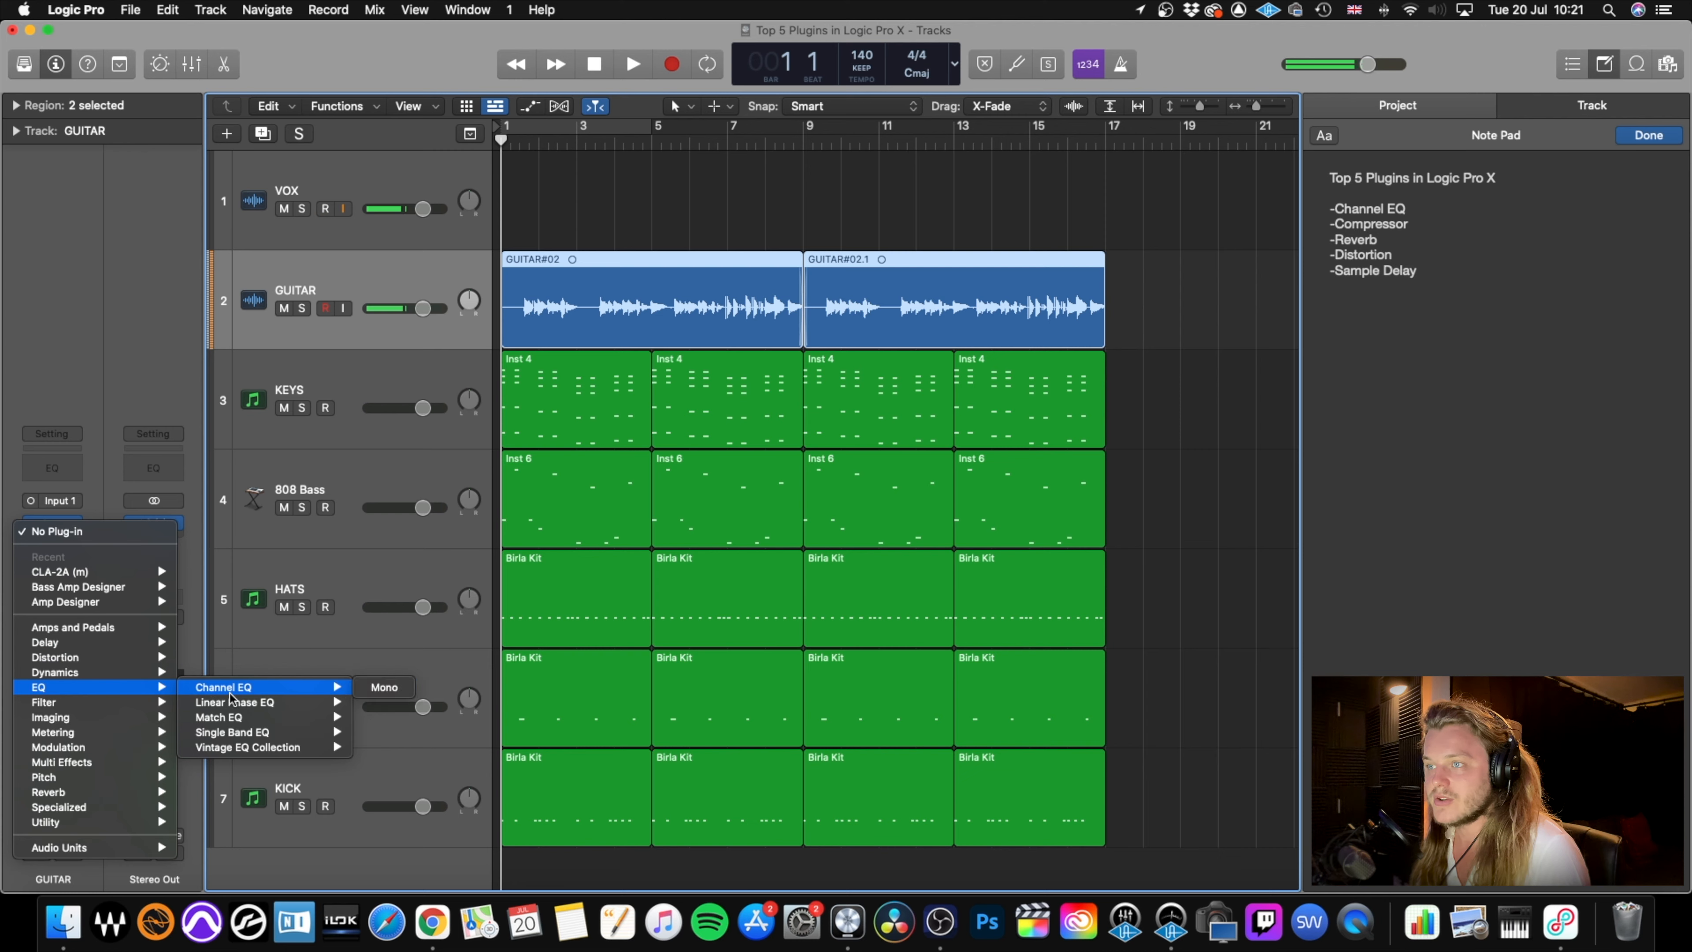
click(378, 690)
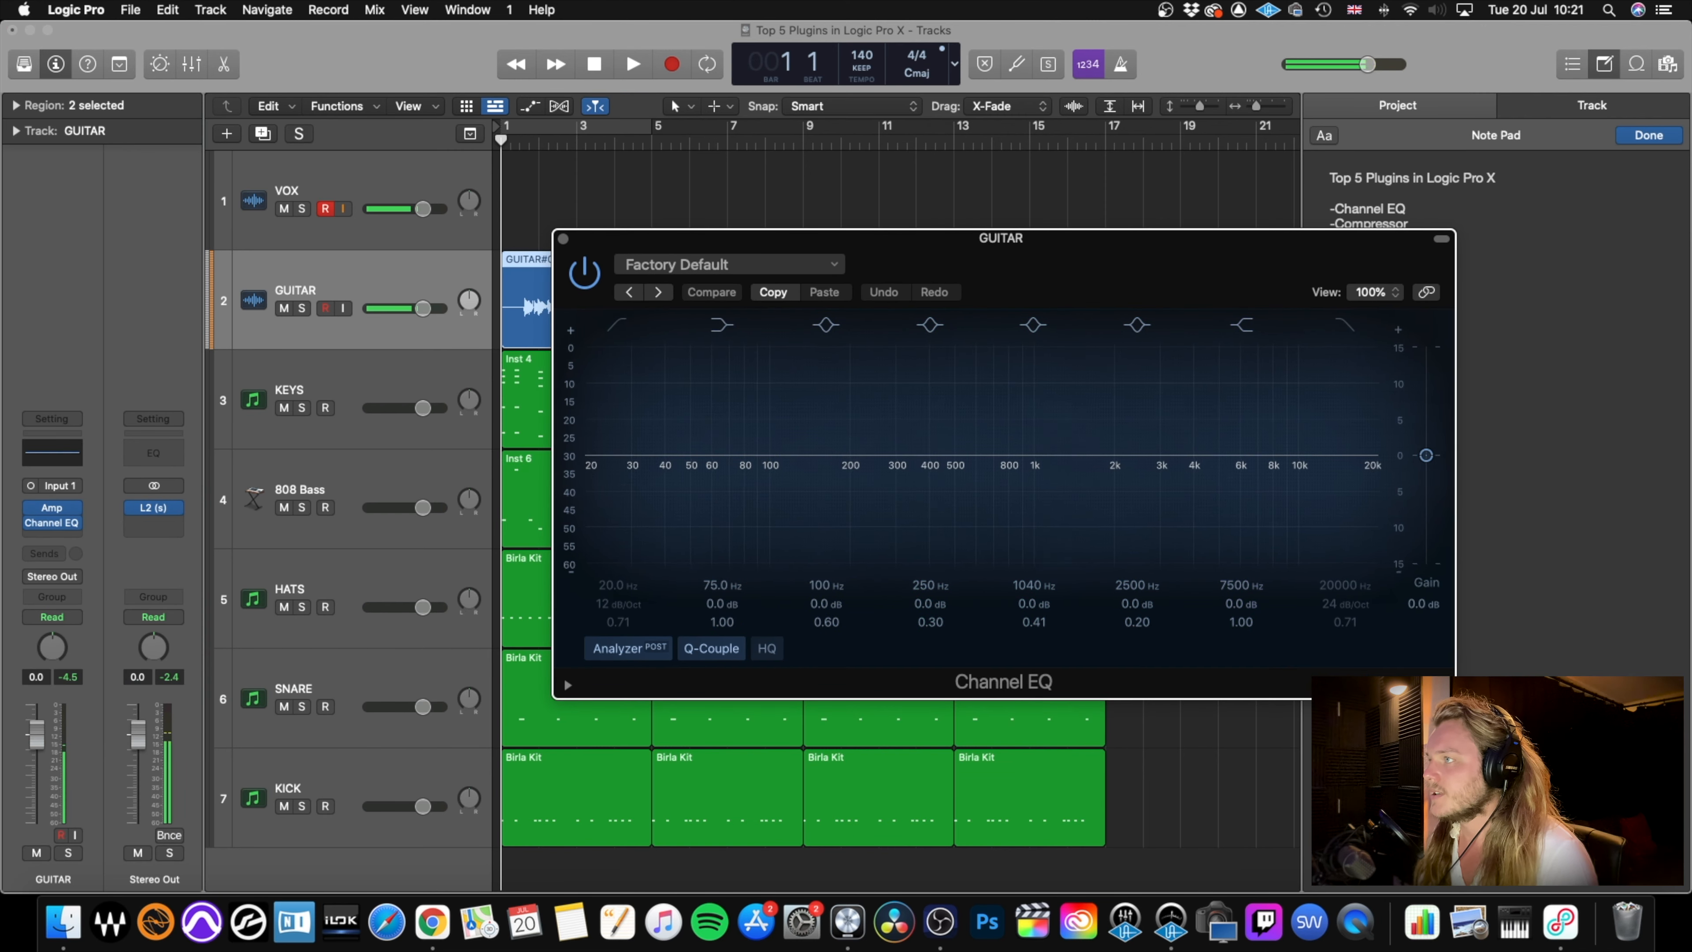
Audition the mix and add a low cut at 159 Hz with a Q of 0.93 in the guitar's Channel EQ.
key(space)
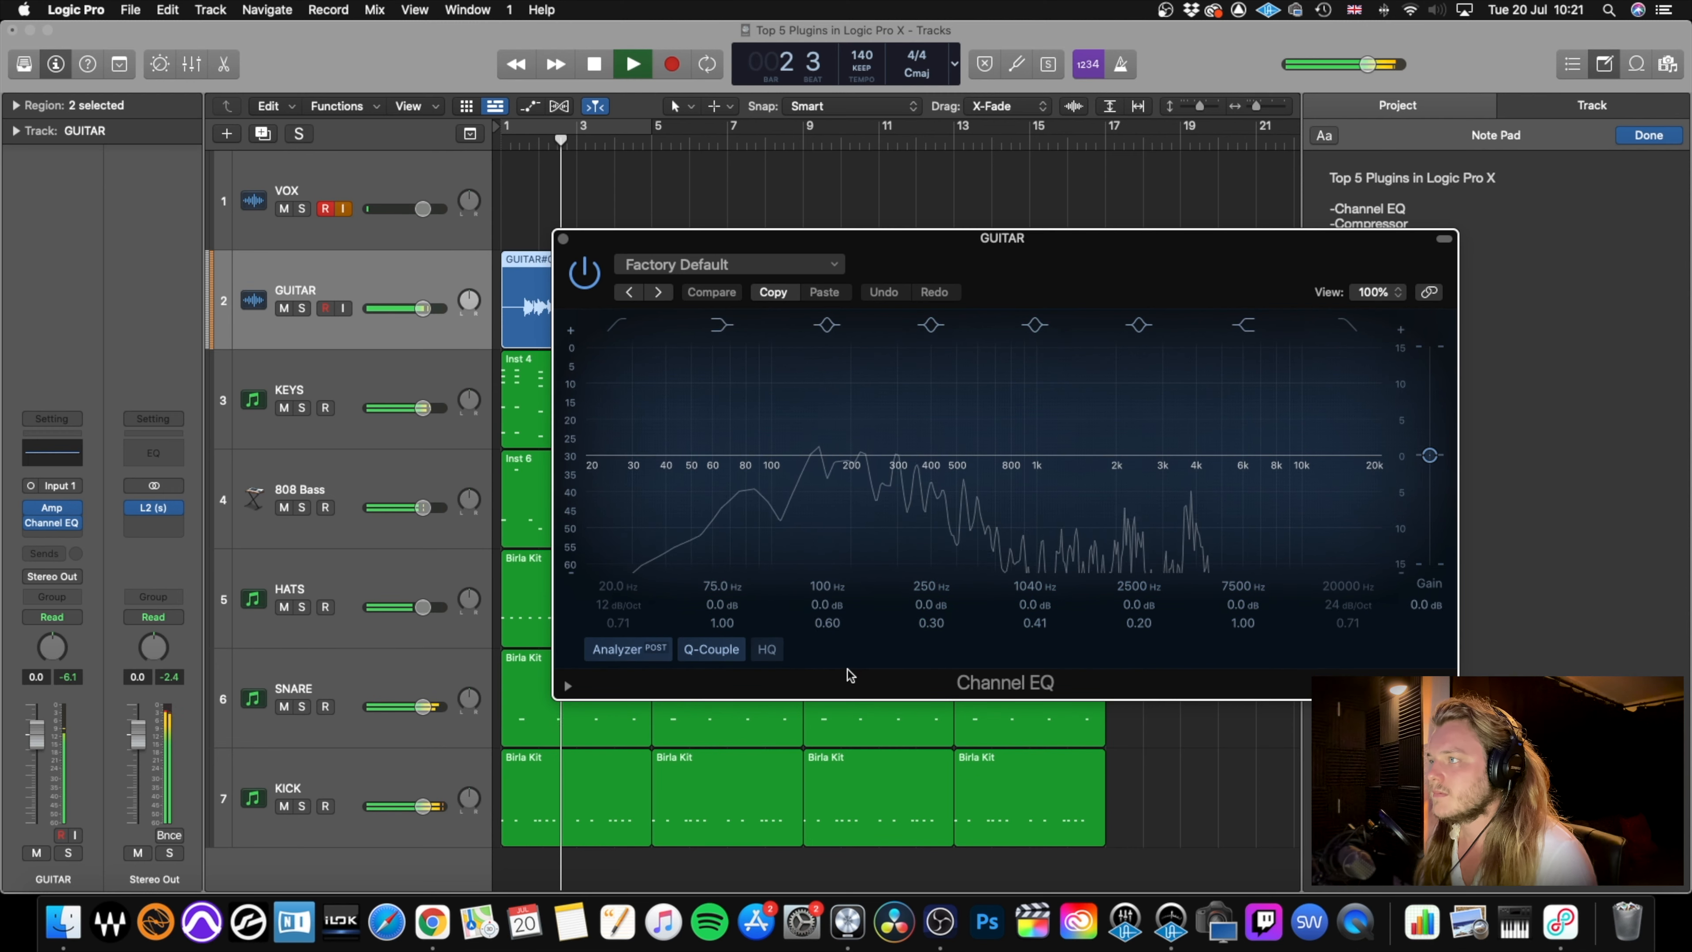
key(space)
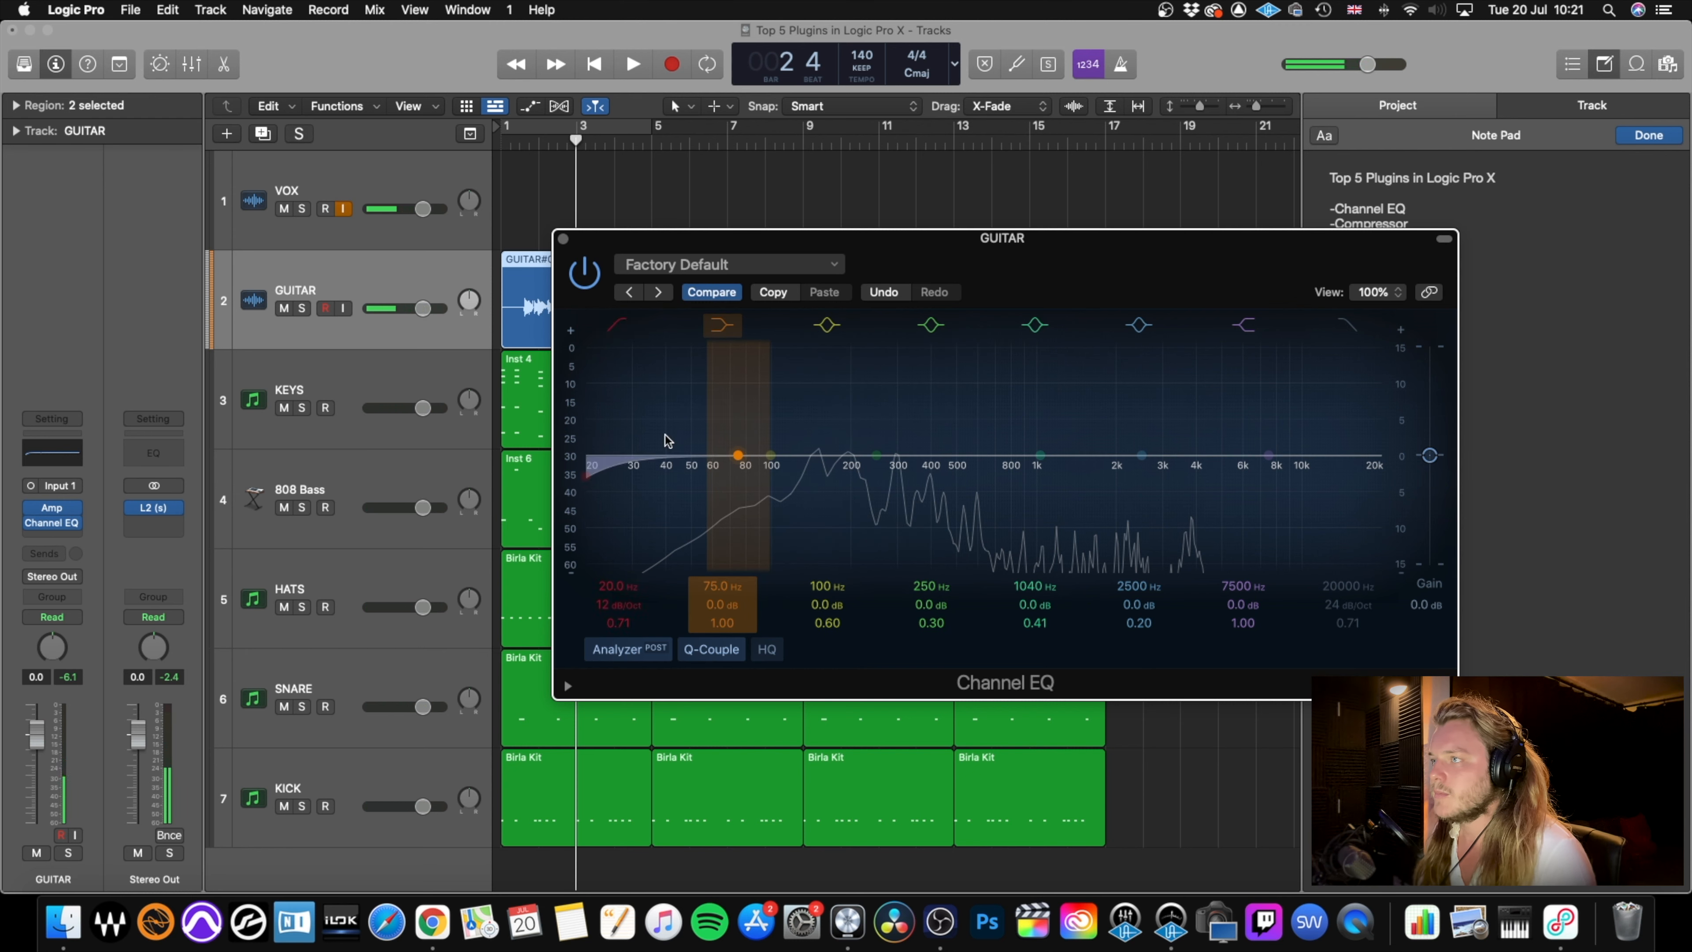
drag(600, 478, 824, 473)
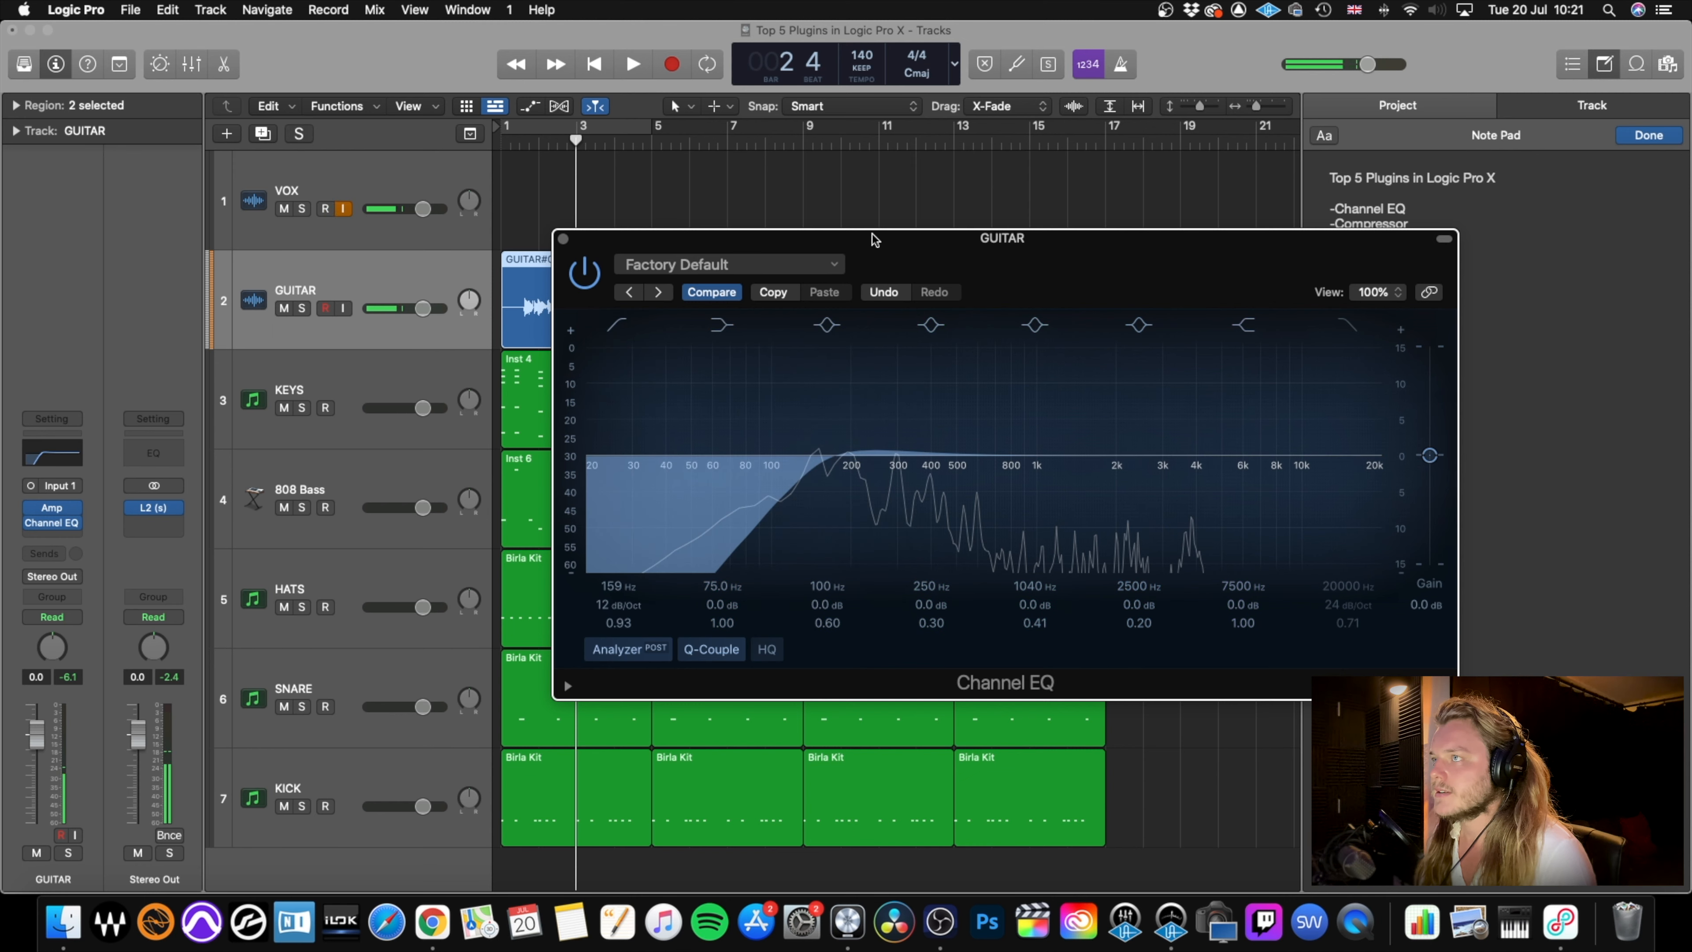
key(space)
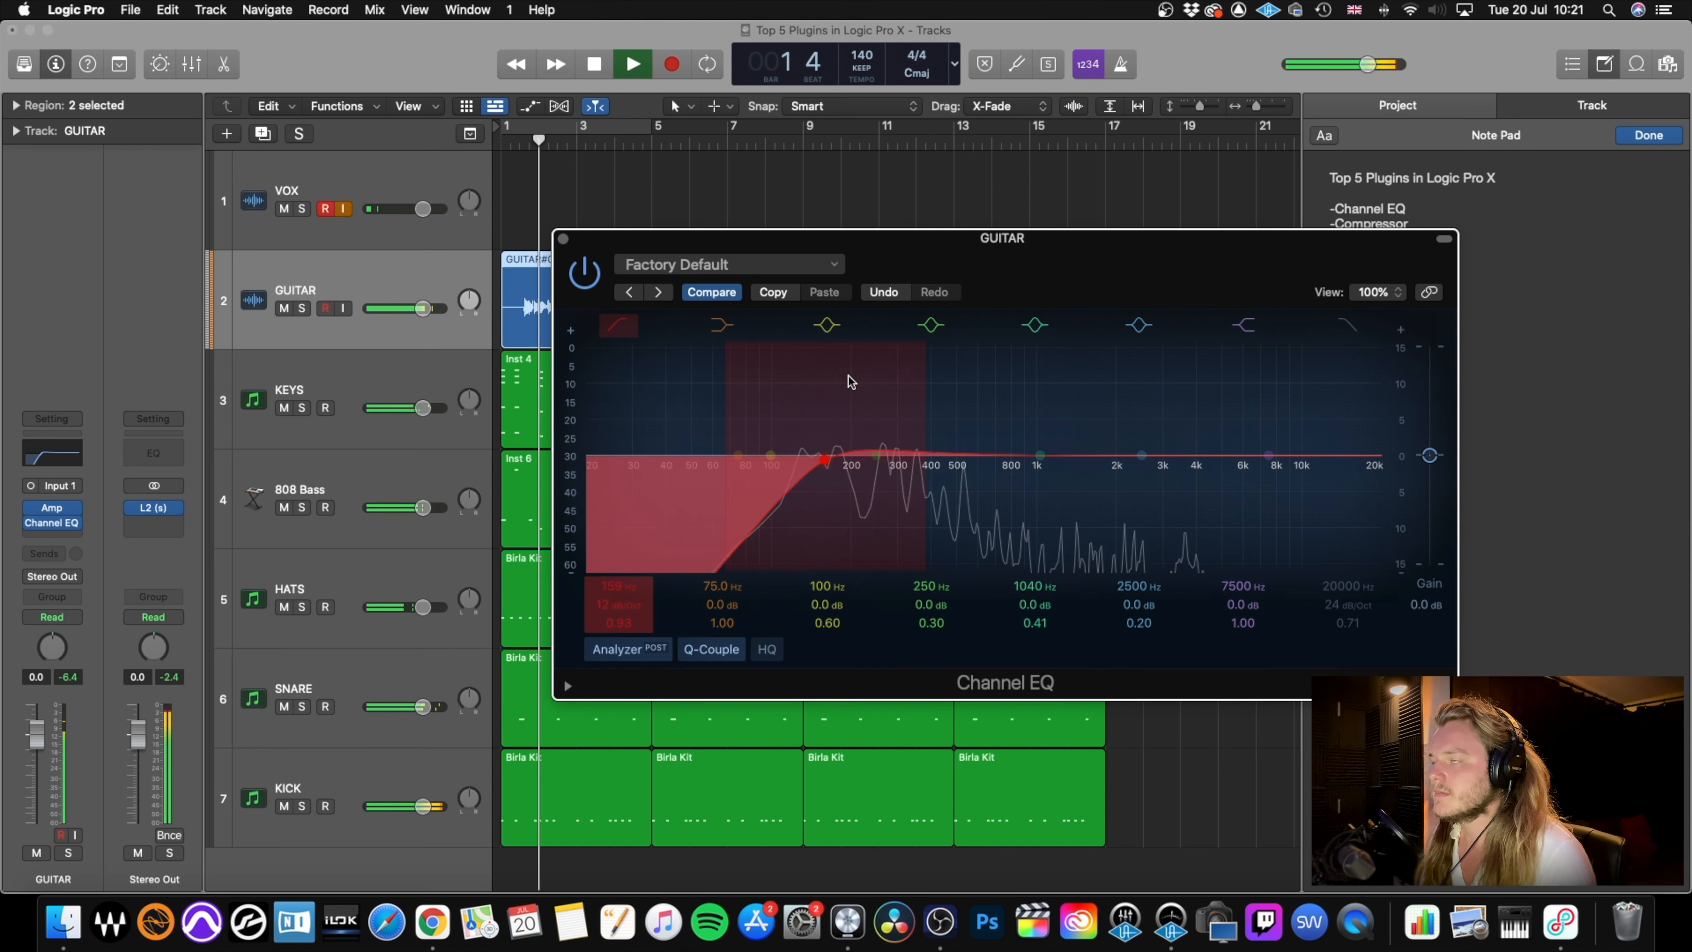
key(space)
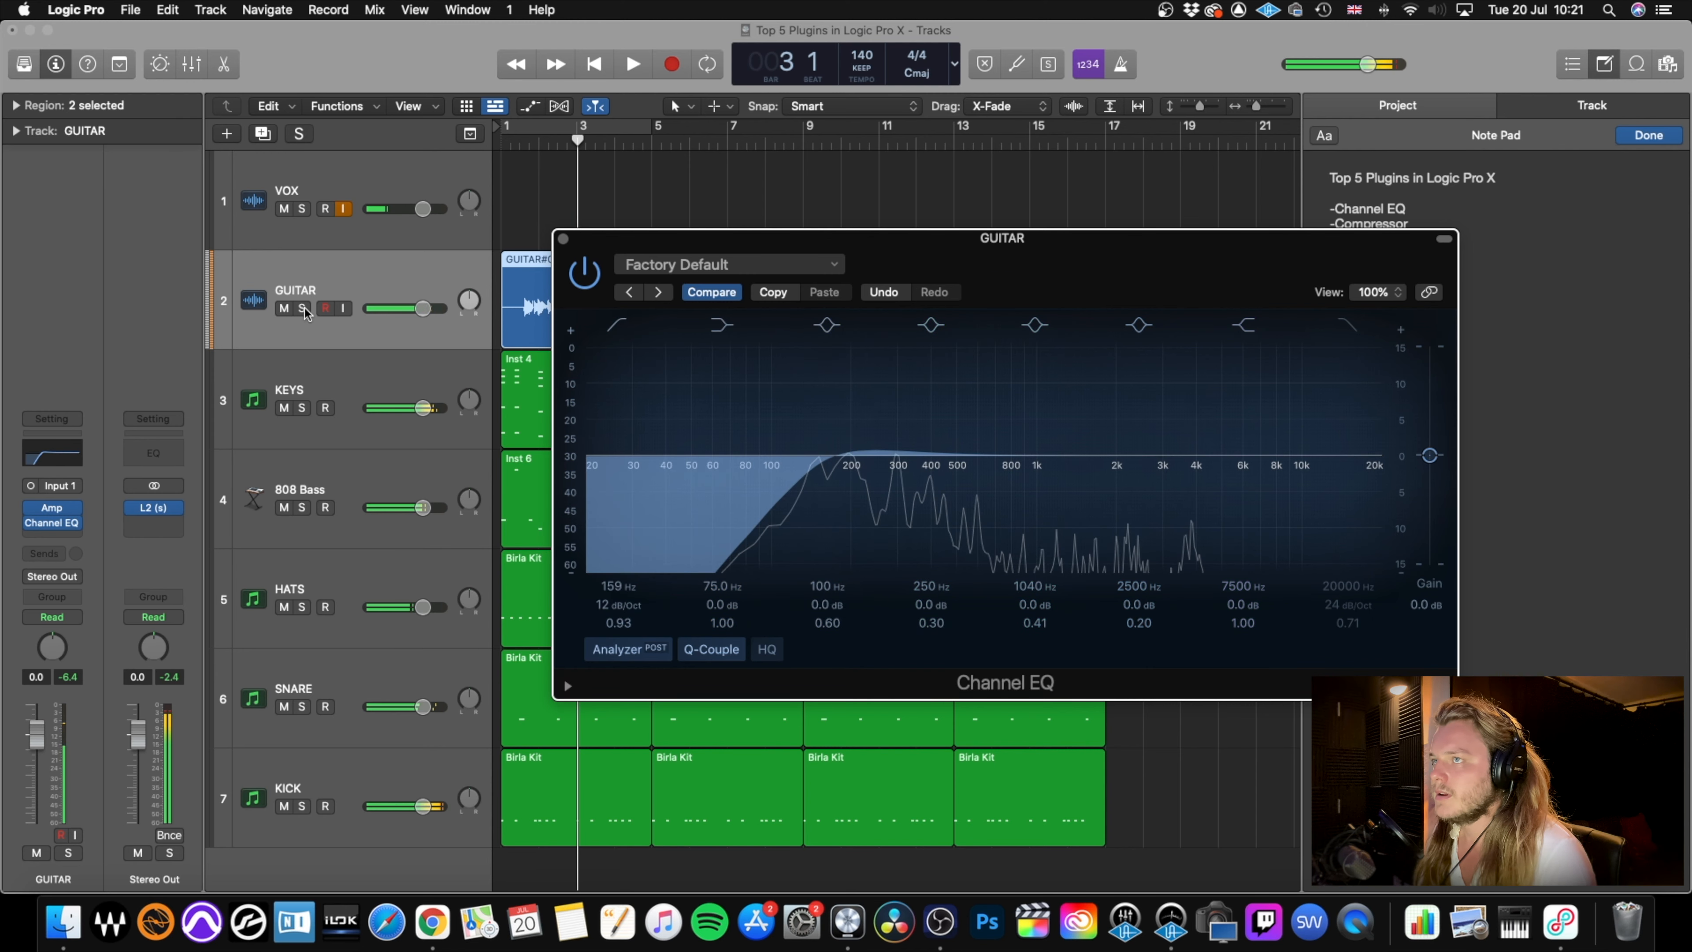
Solo the GUITAR track and set its low cut to 193 Hz with a Q of 1.10 while auditioning it.
click(305, 308)
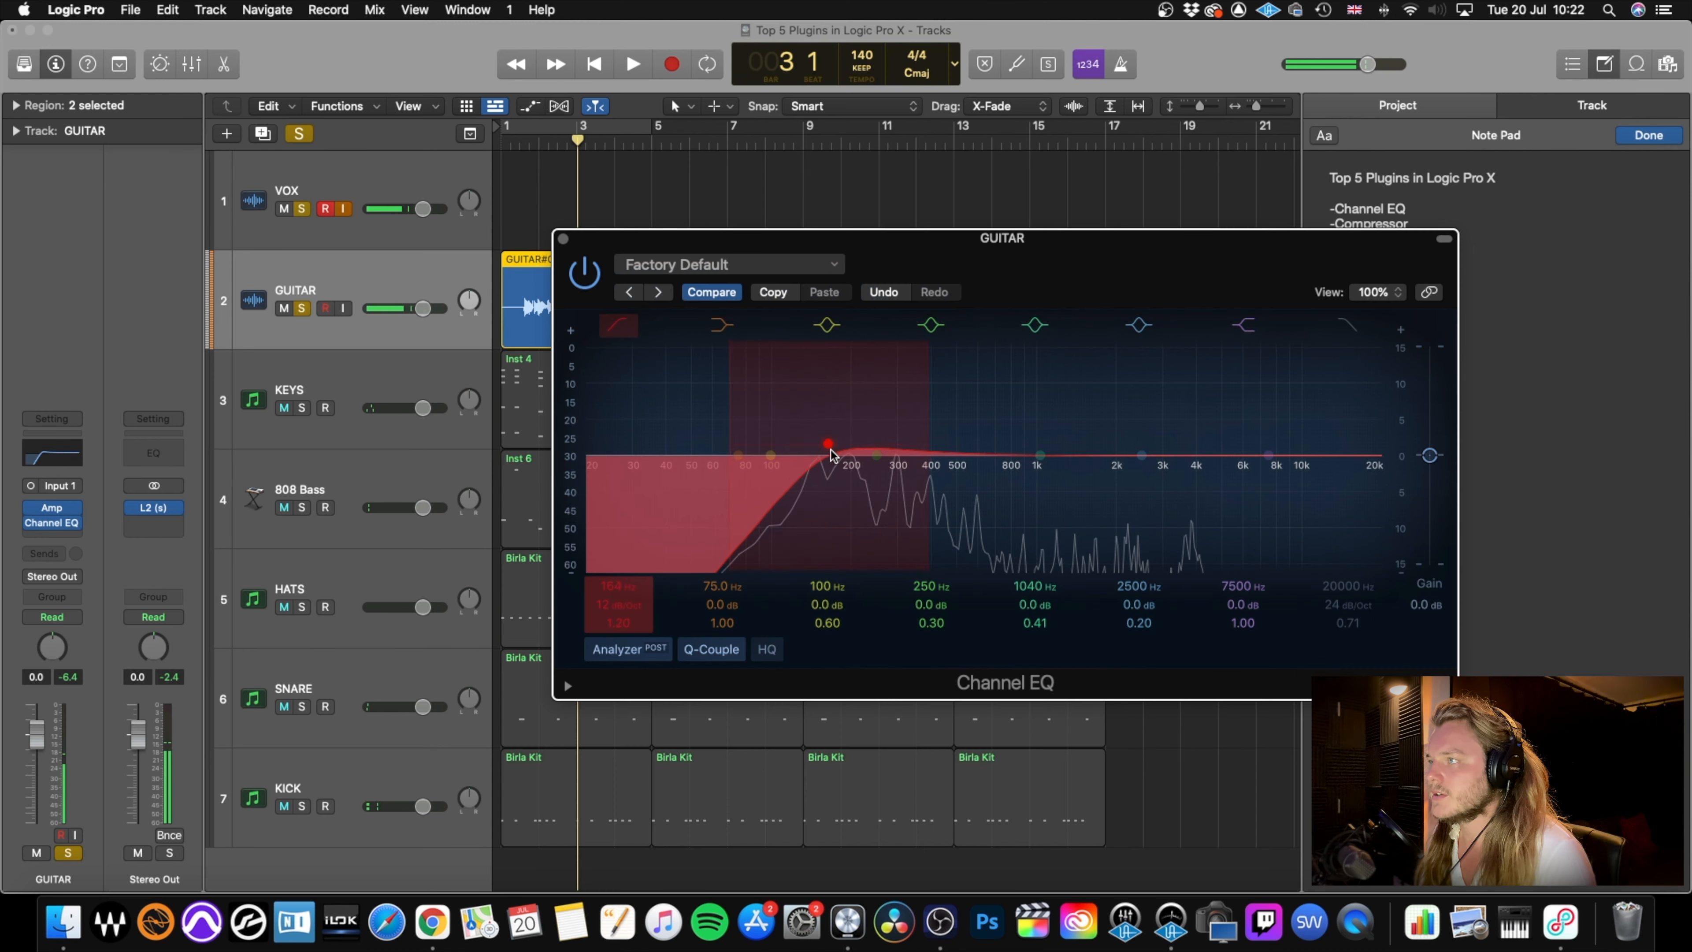
mouse_move(830, 453)
mouse_down()
mouse_move(837, 439)
mouse_move(846, 462)
mouse_up()
key(space)
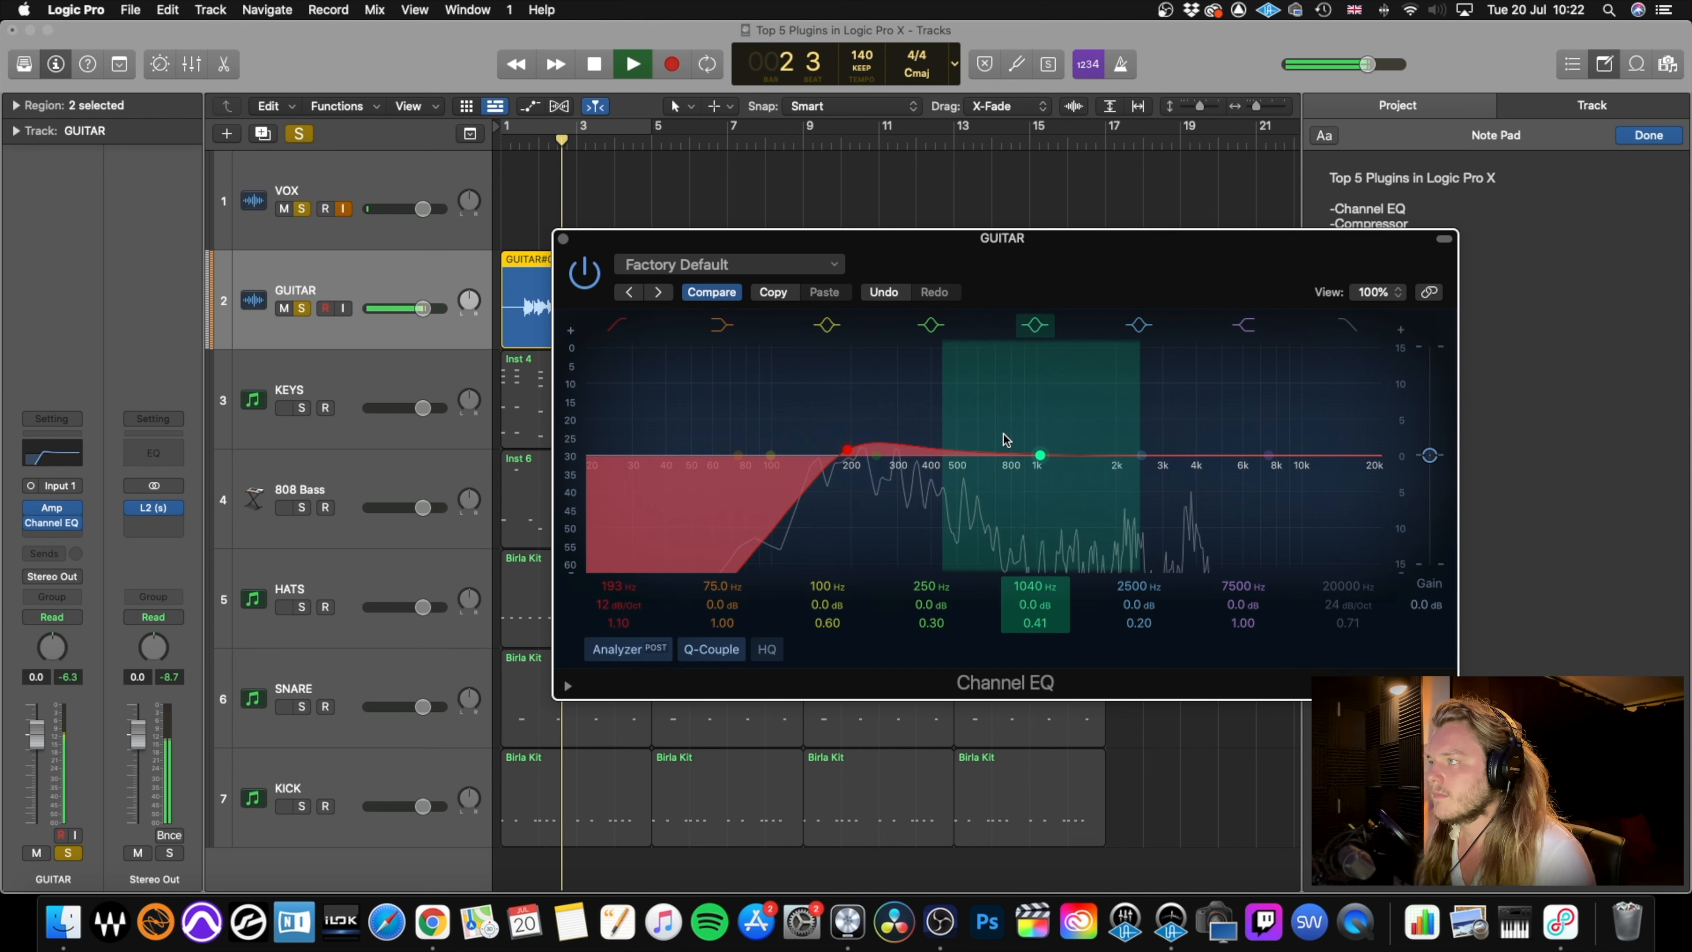
key(space)
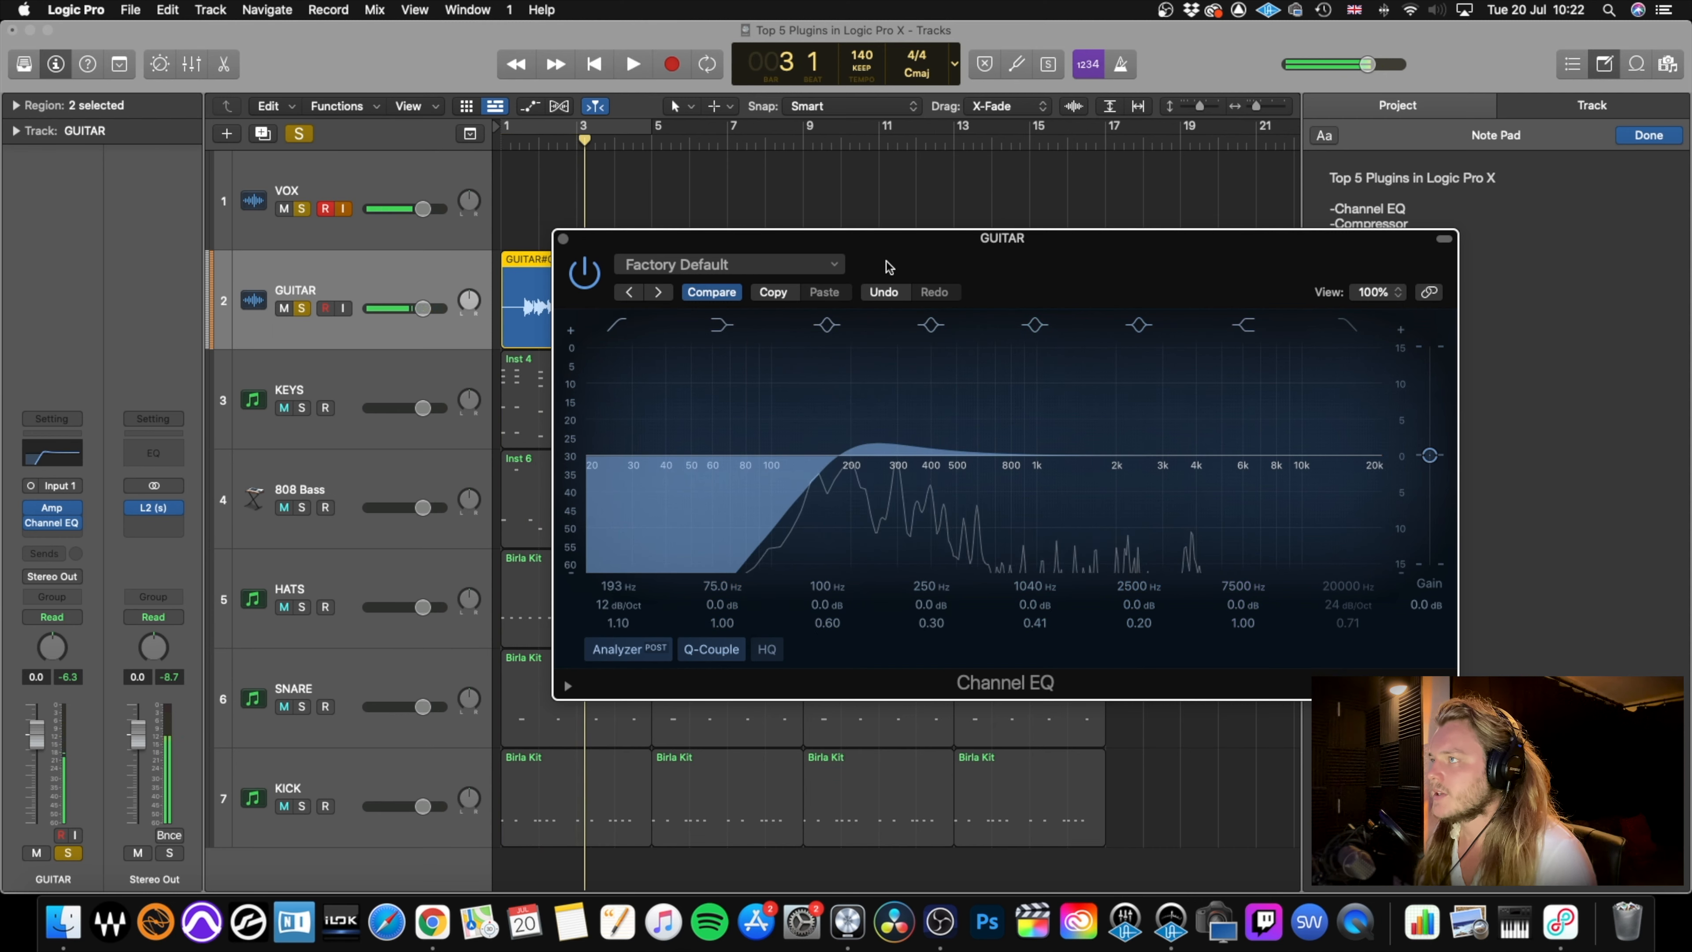
Compare the soloed guitar against the unedited factory default EQ from the start, and return to the edited settings.
click(722, 295)
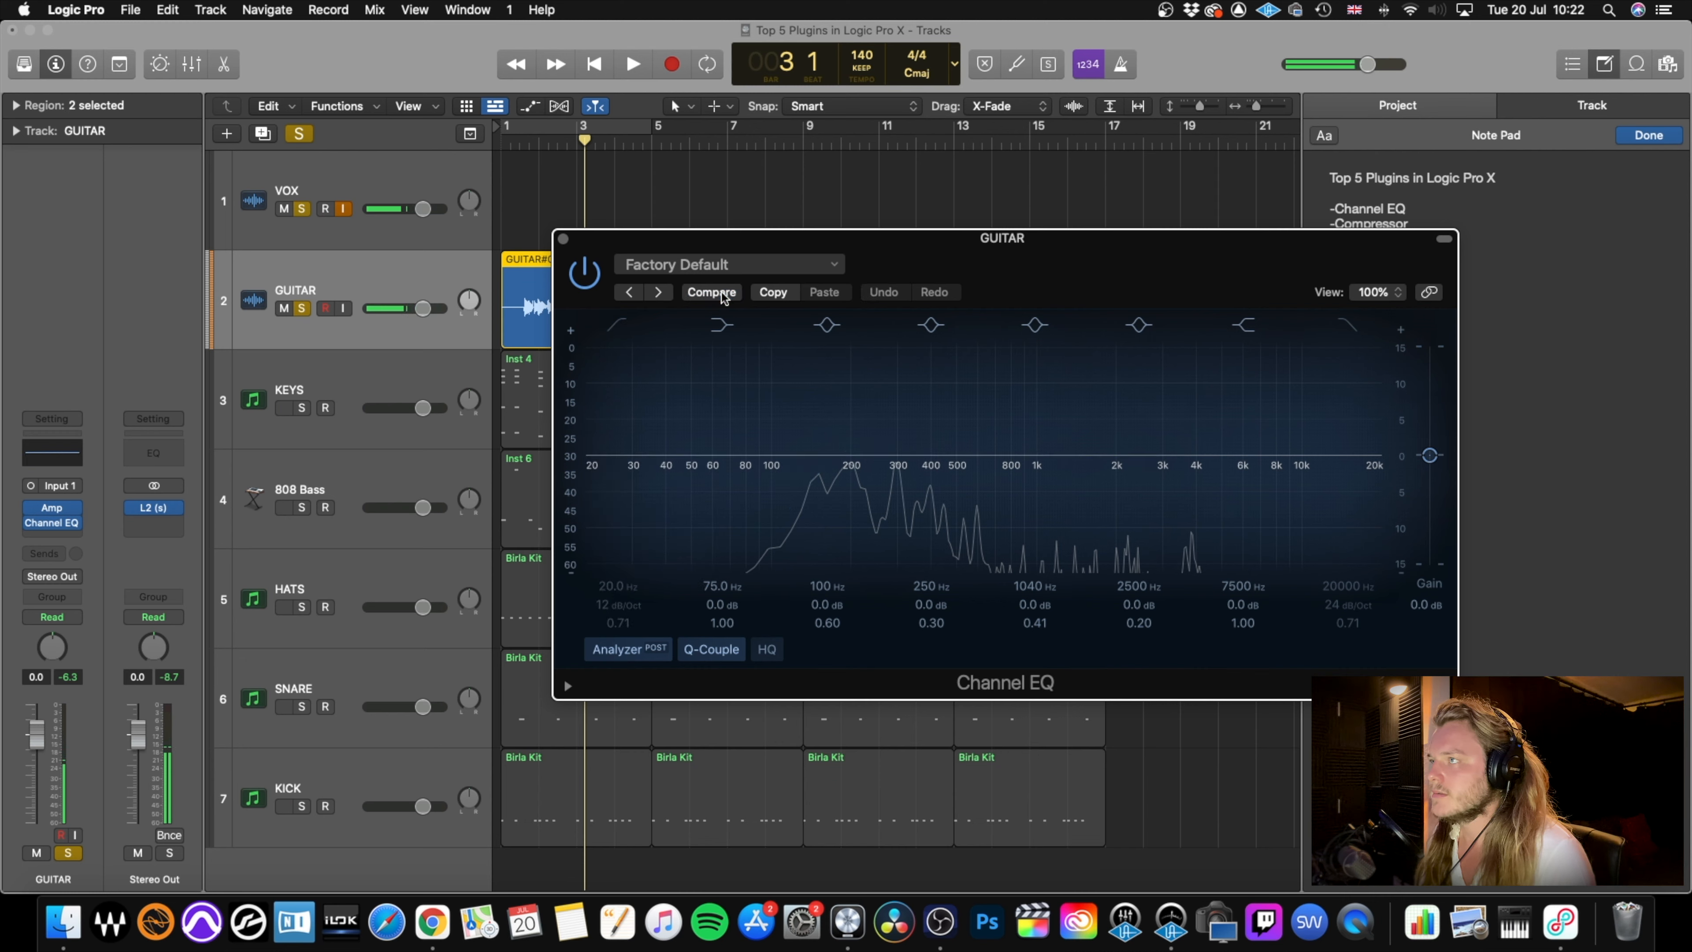
key(Return)
key(space)
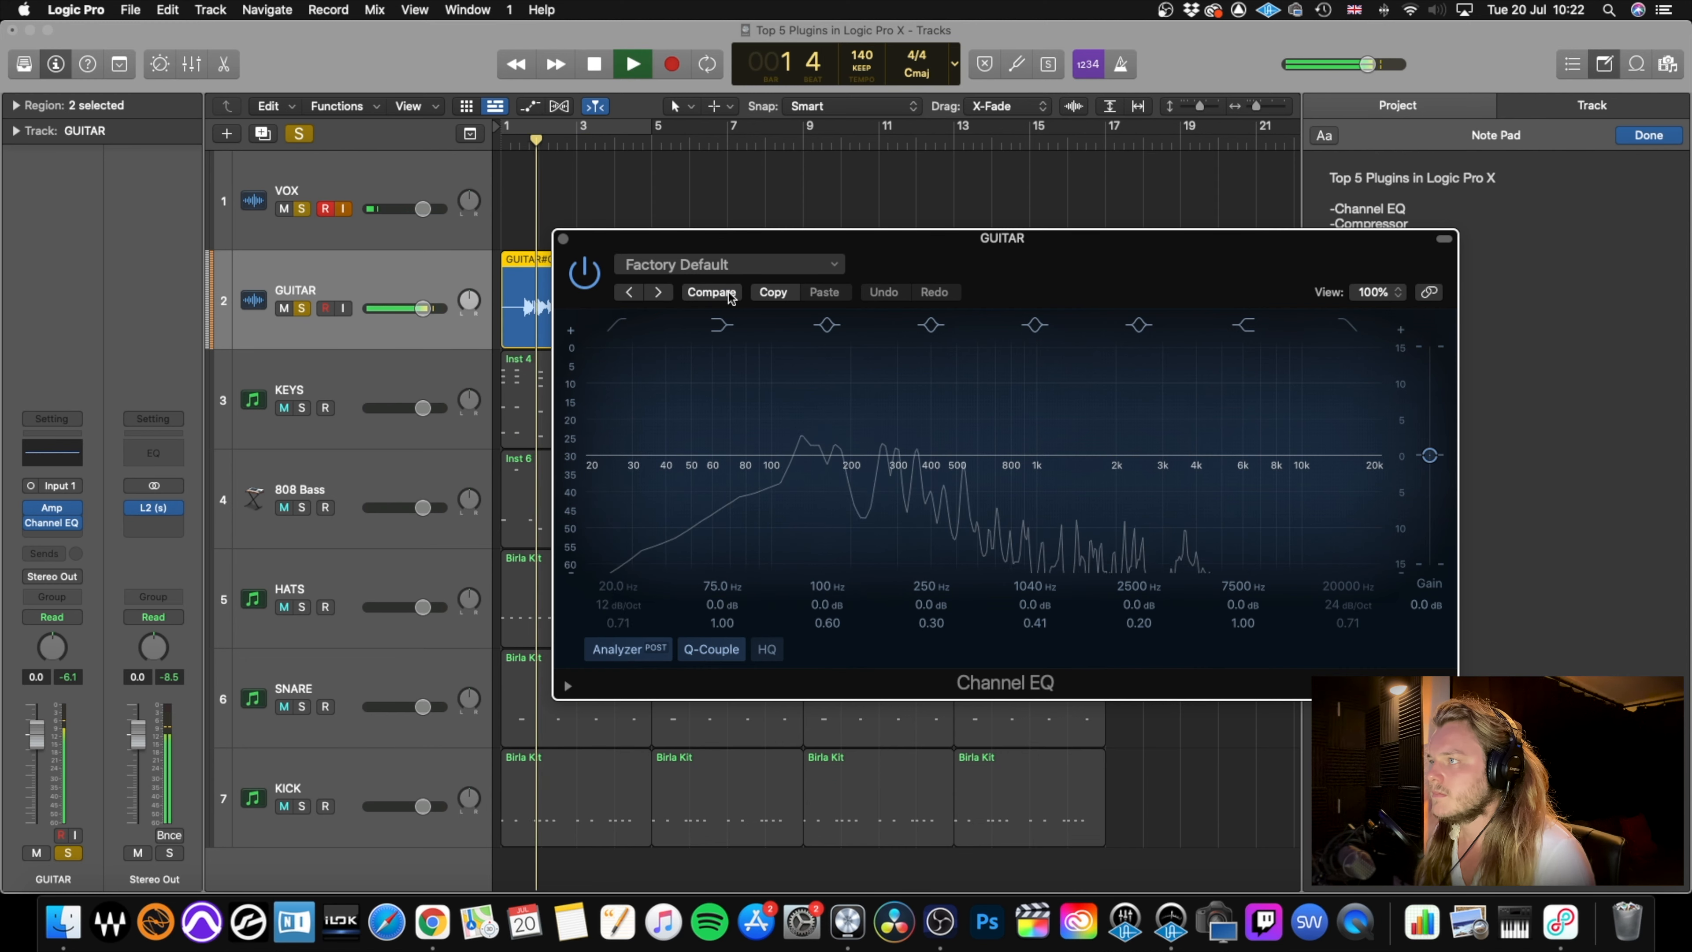
key(space)
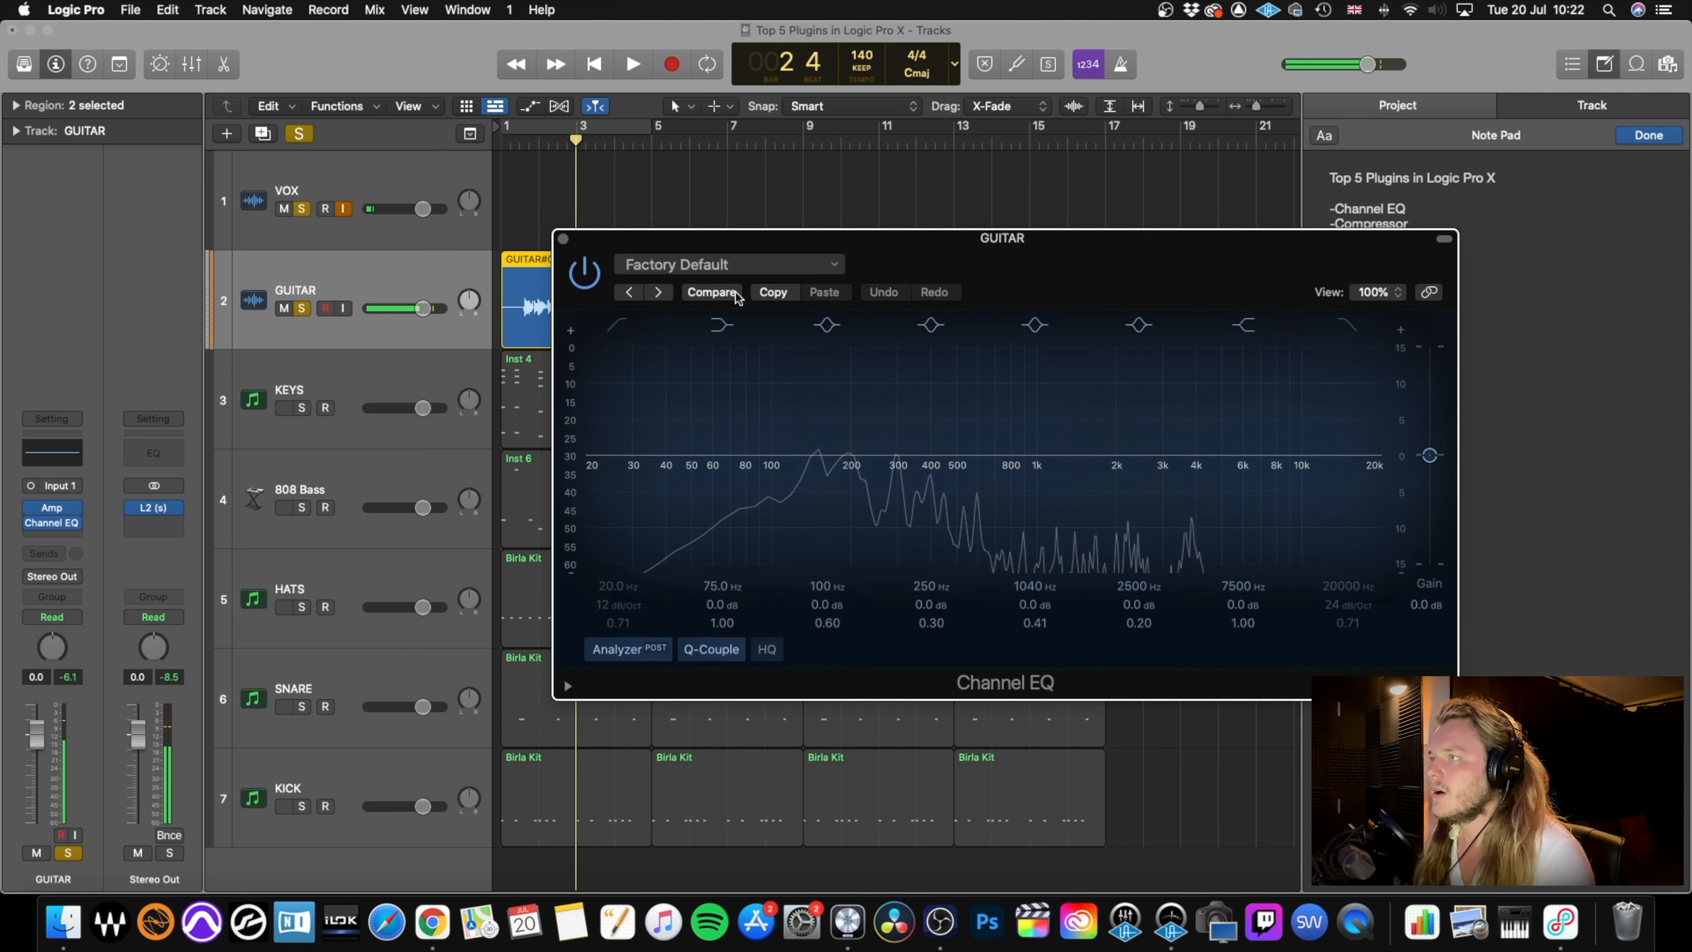
click(736, 295)
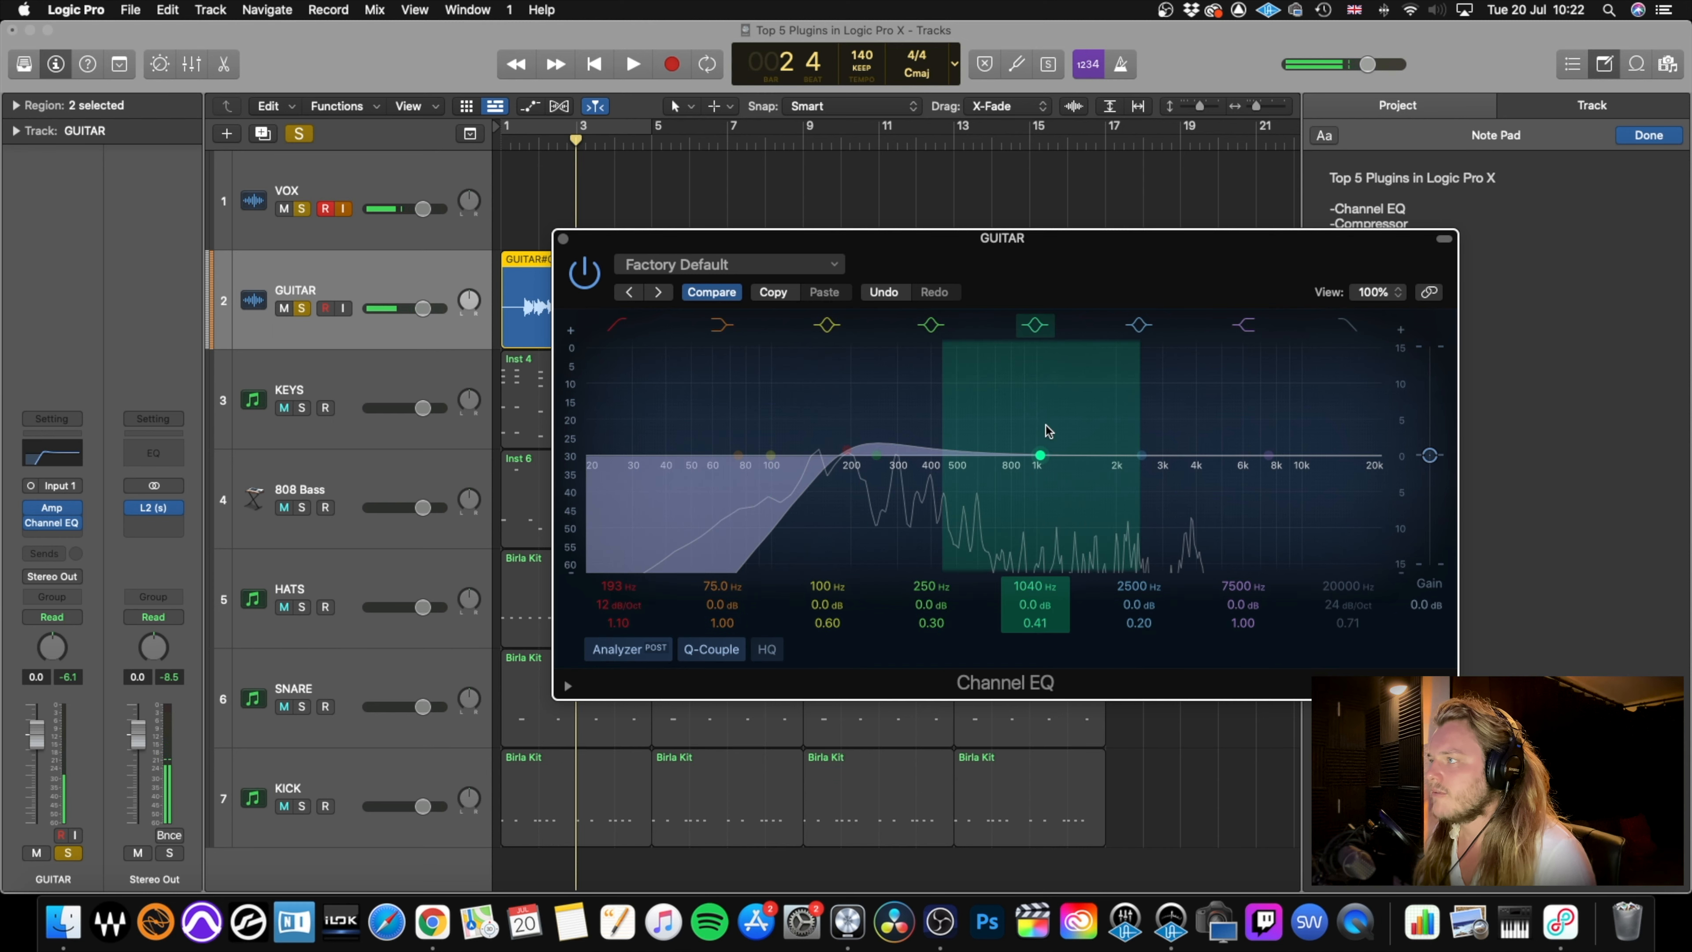
Boost the guitar by 3.6 dB at 1160 Hz with a Q of 0.75, raise the high shelf 2.6 dB at 6100 Hz, and close the EQ.
drag(1042, 455, 1054, 432)
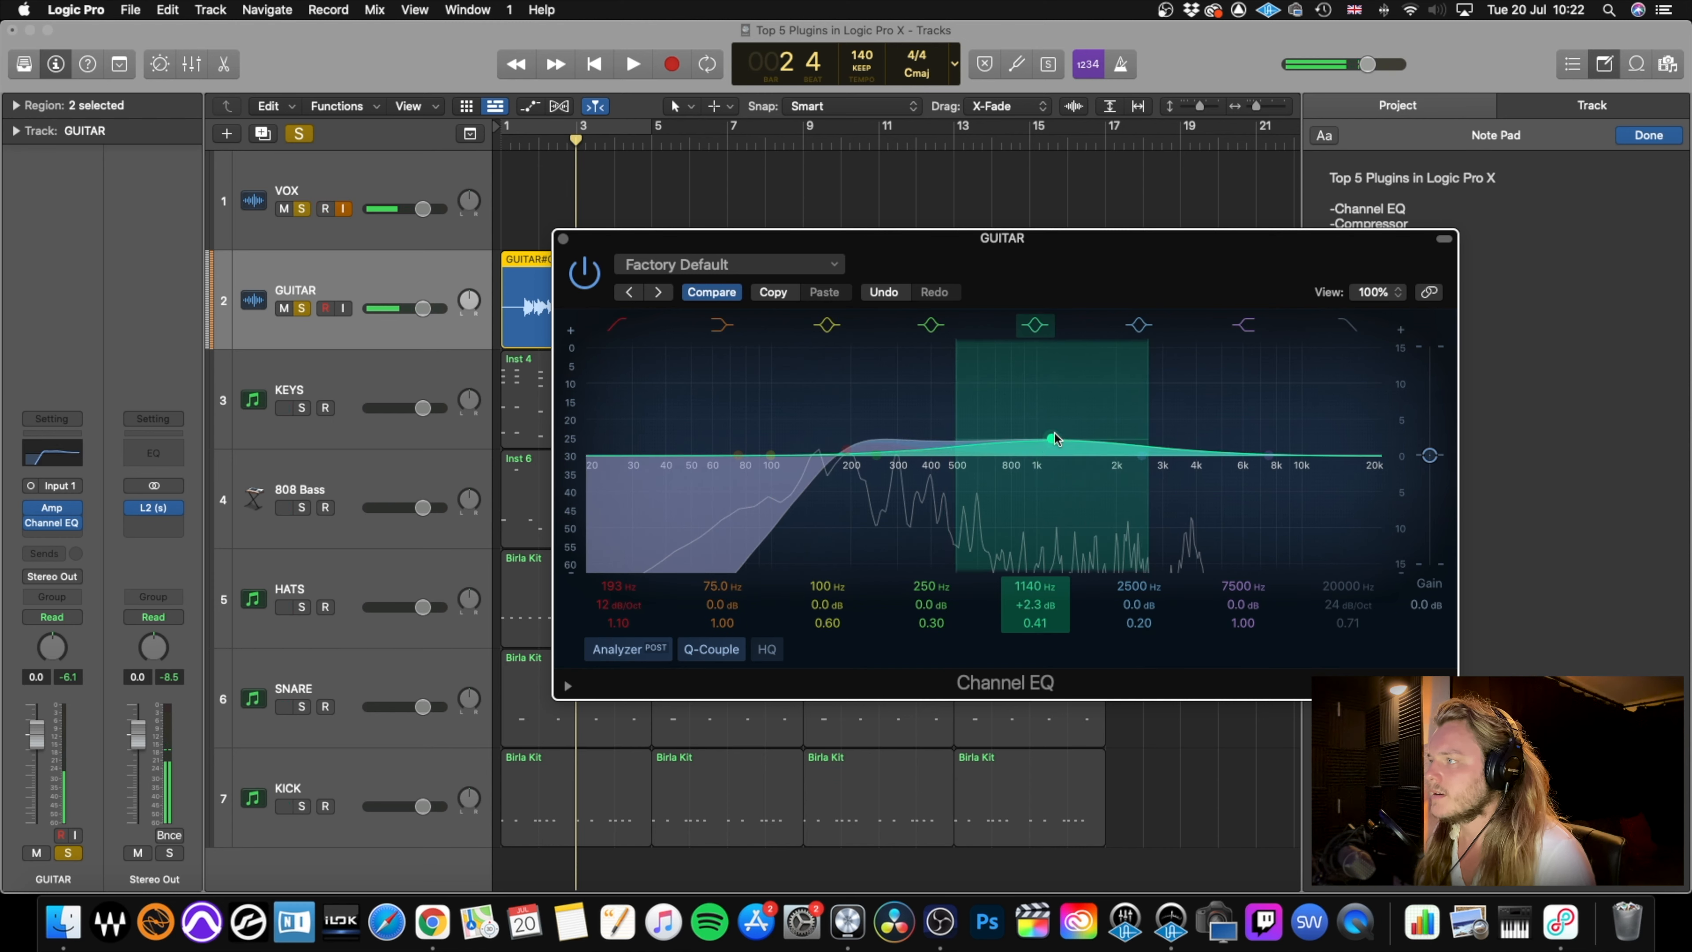
drag(1037, 629, 1037, 603)
drag(1052, 439, 1054, 434)
drag(1248, 439, 1241, 432)
key(space)
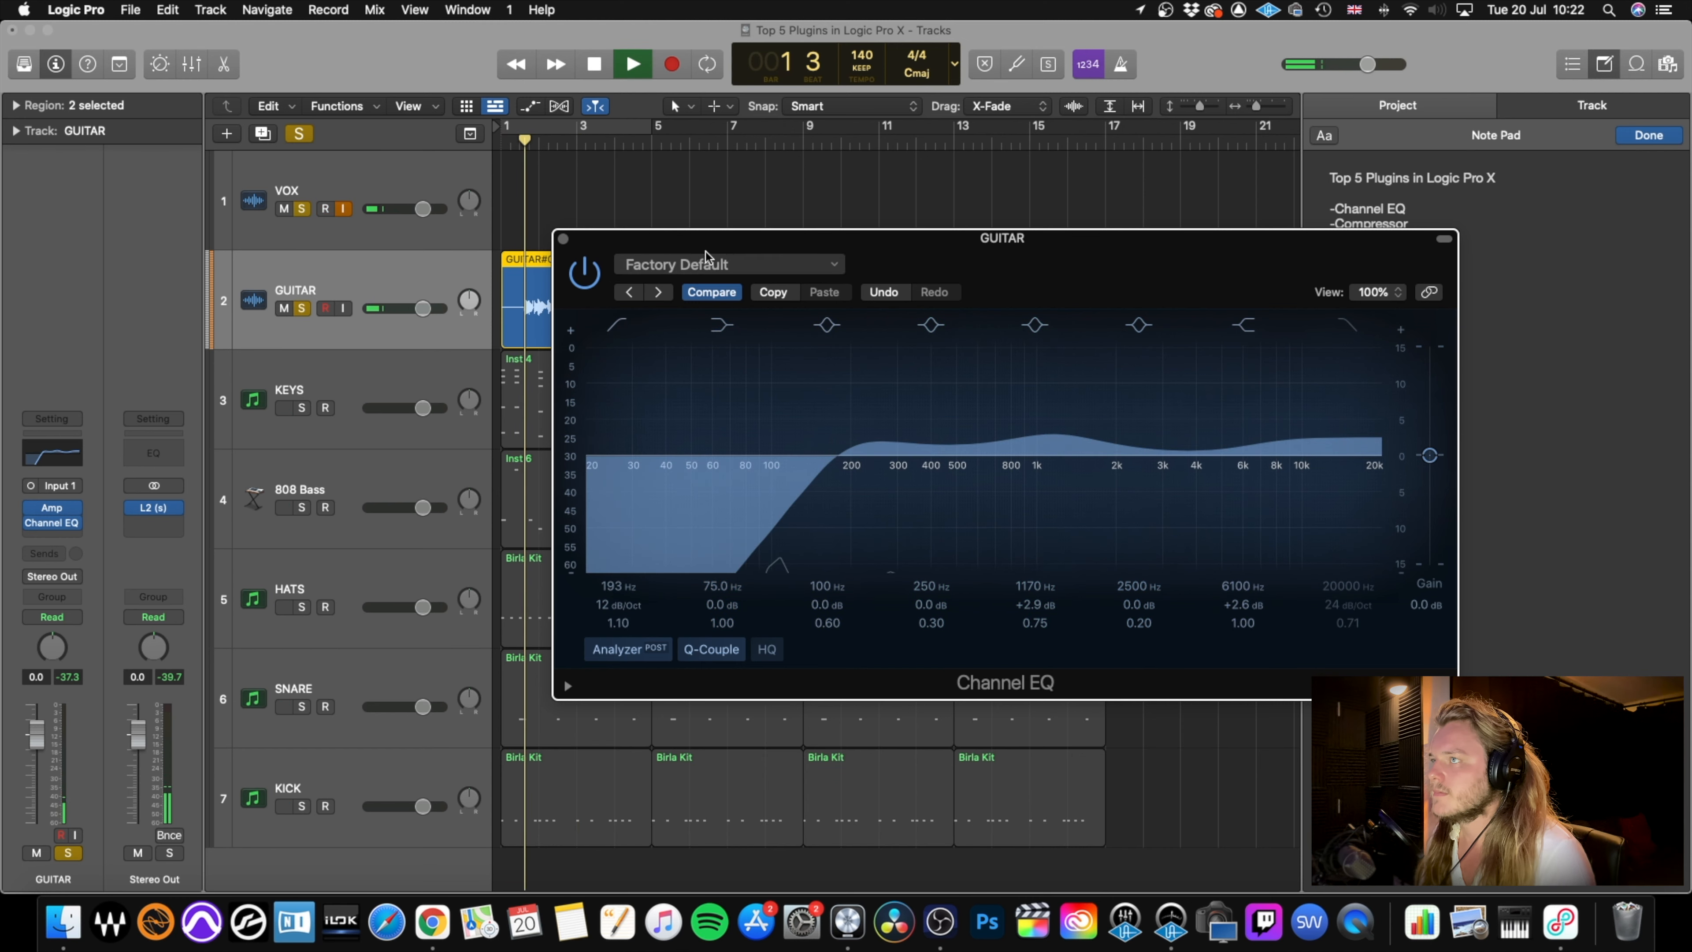
drag(1061, 434, 1062, 429)
key(space)
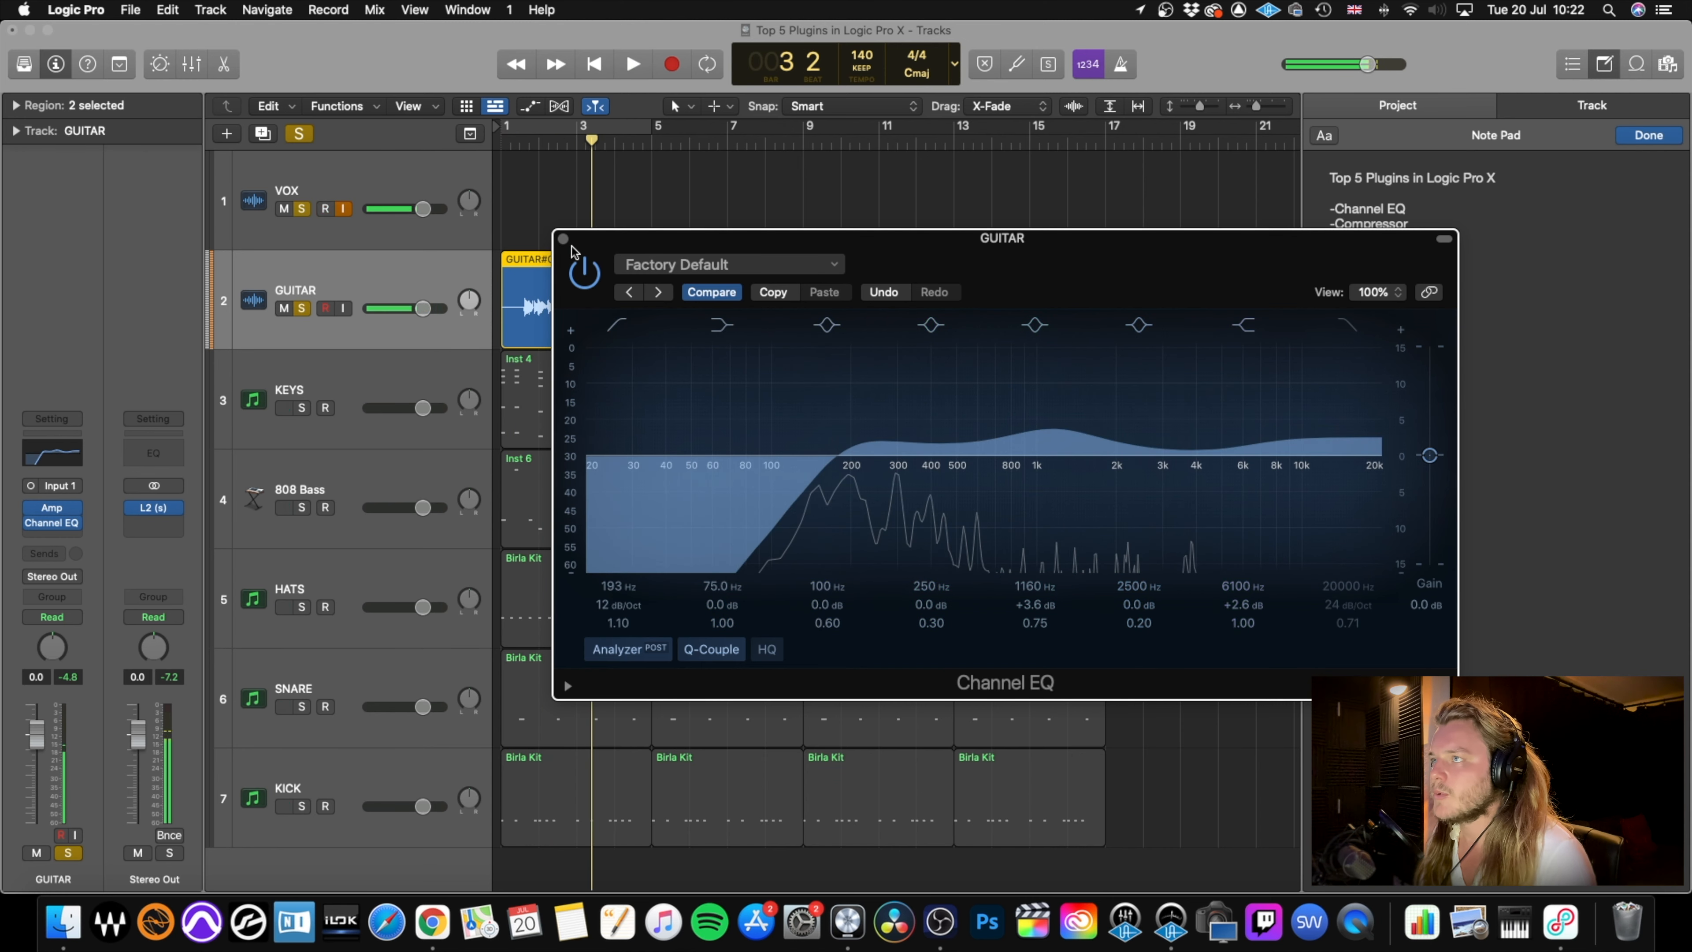
click(563, 239)
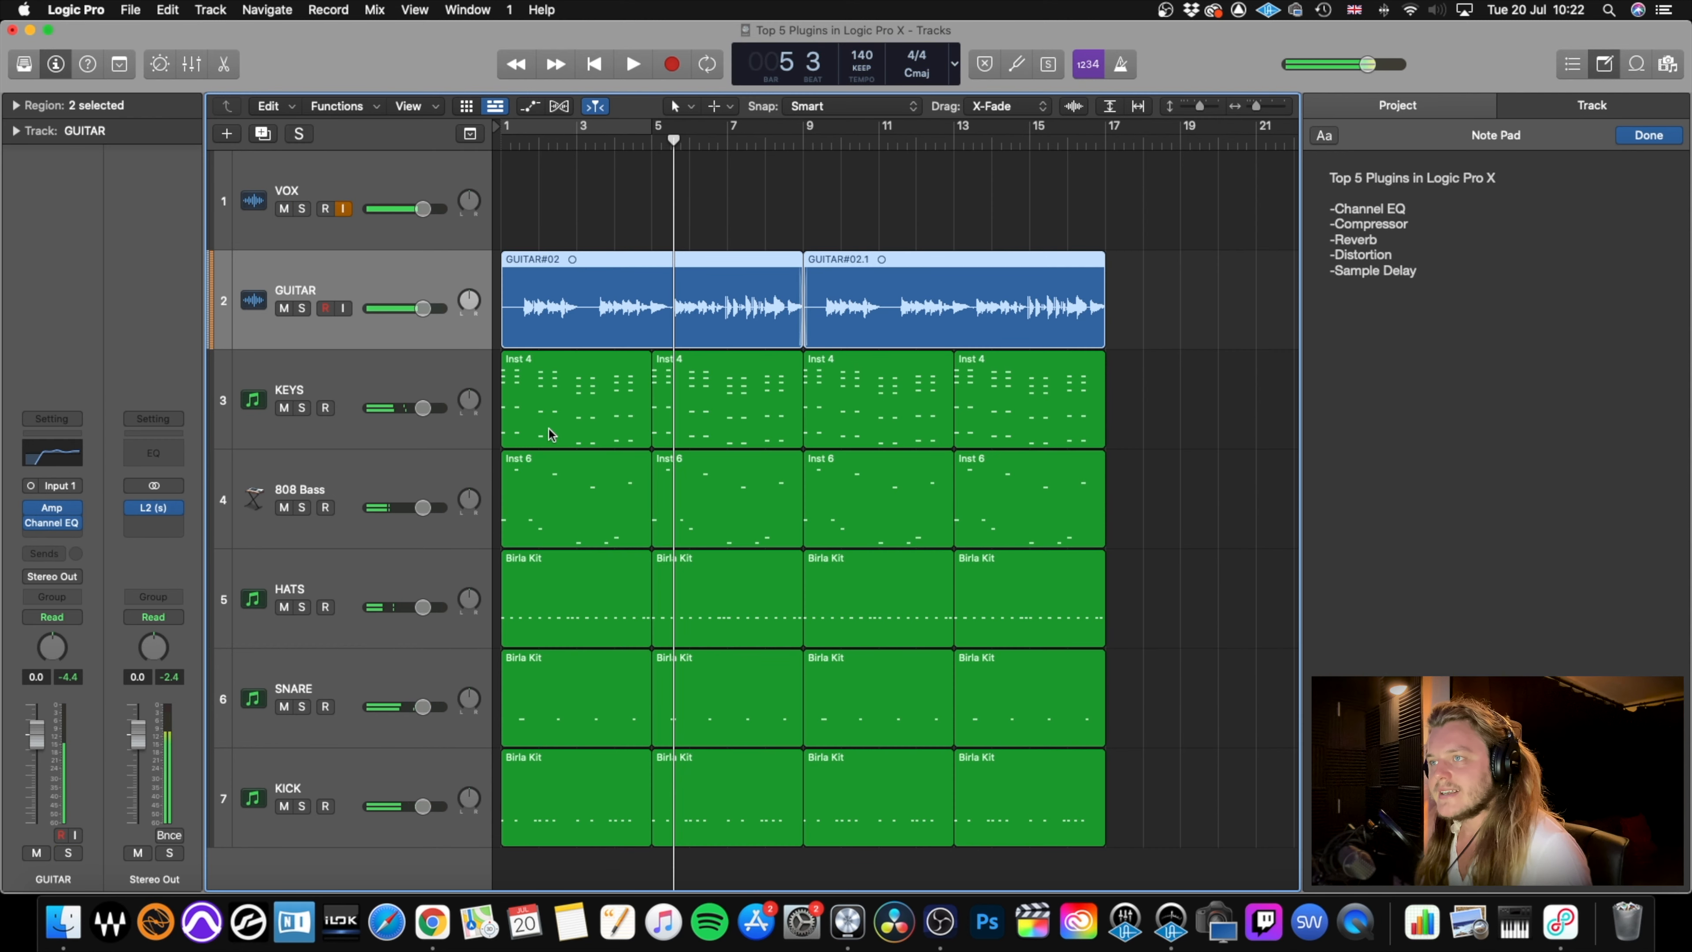
Insert a stereo Channel EQ on the 808 Bass track and move its window clear of the track controls.
click(364, 476)
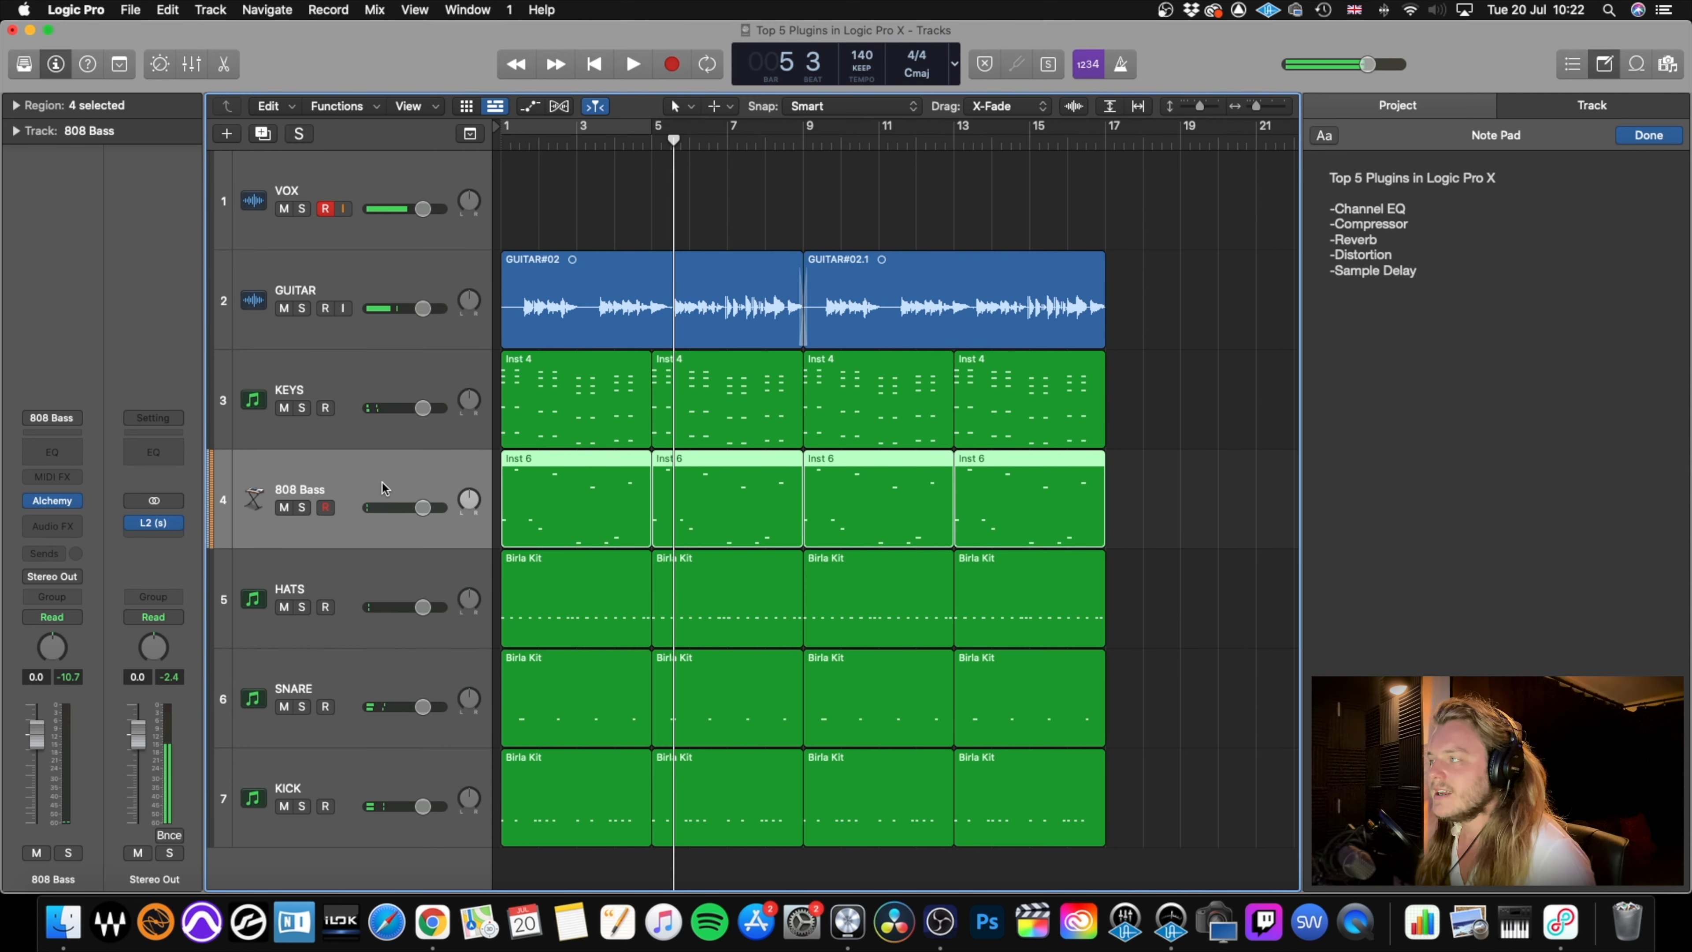
click(51, 527)
mouse_move(60, 561)
click(206, 561)
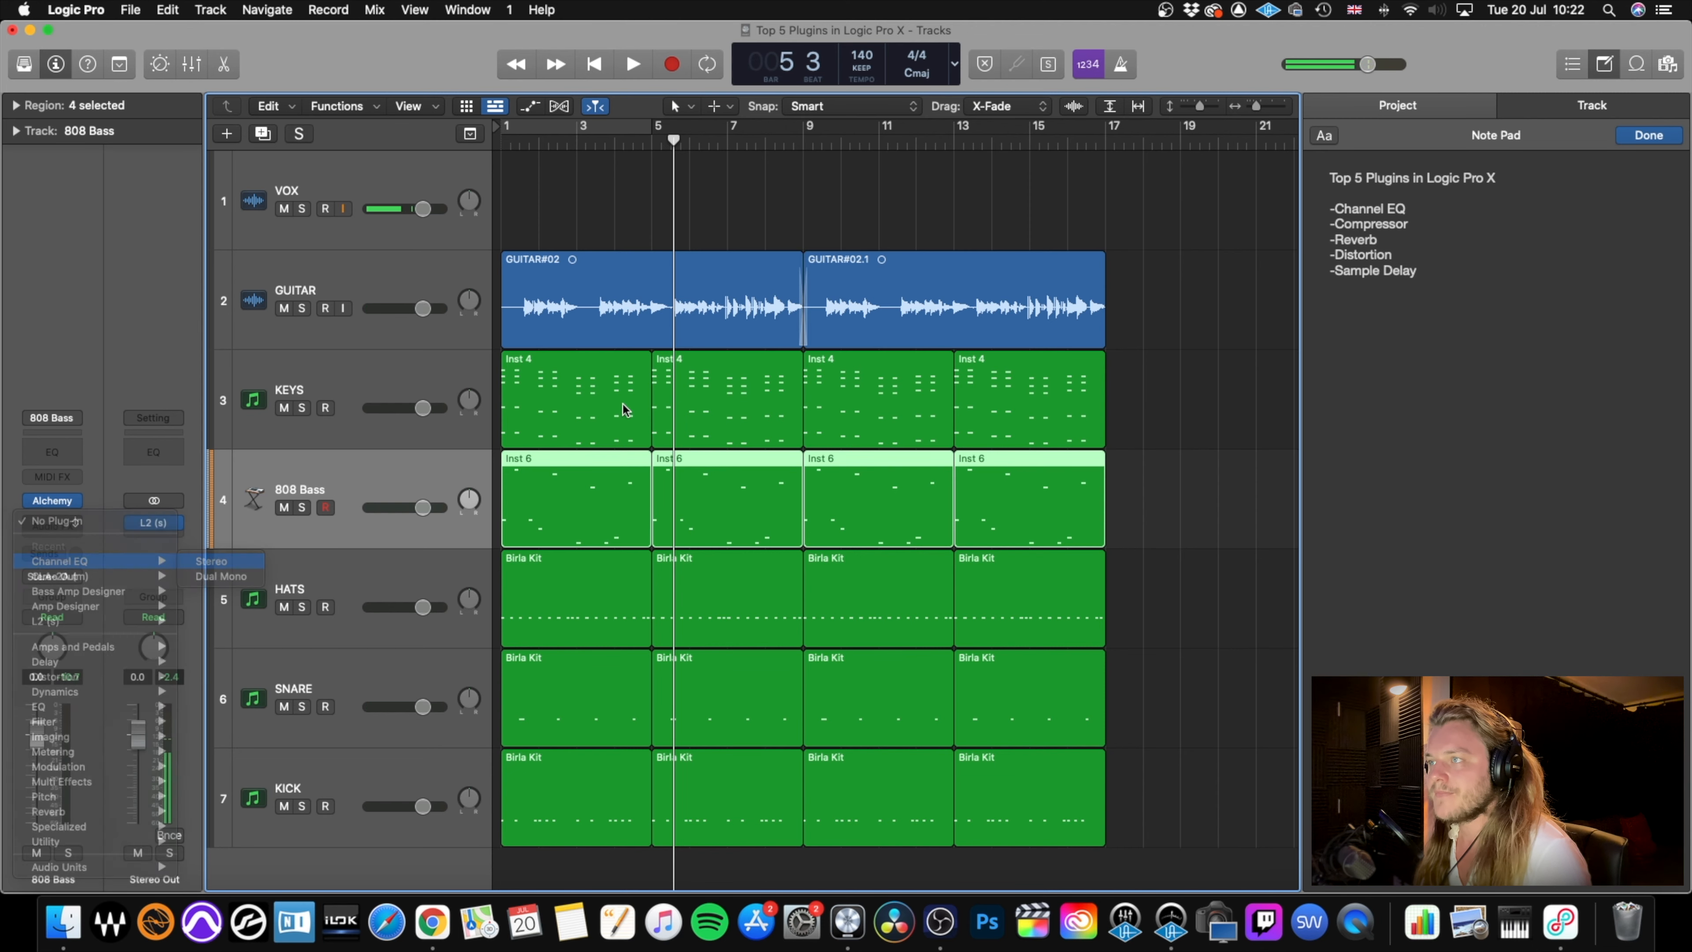
drag(843, 262, 983, 312)
Solo the 808 Bass during playback and boost its low shelf 3.3 dB at 91.5 Hz and a band 7.9 dB at 142 Hz with a Q of 0.83.
key(space)
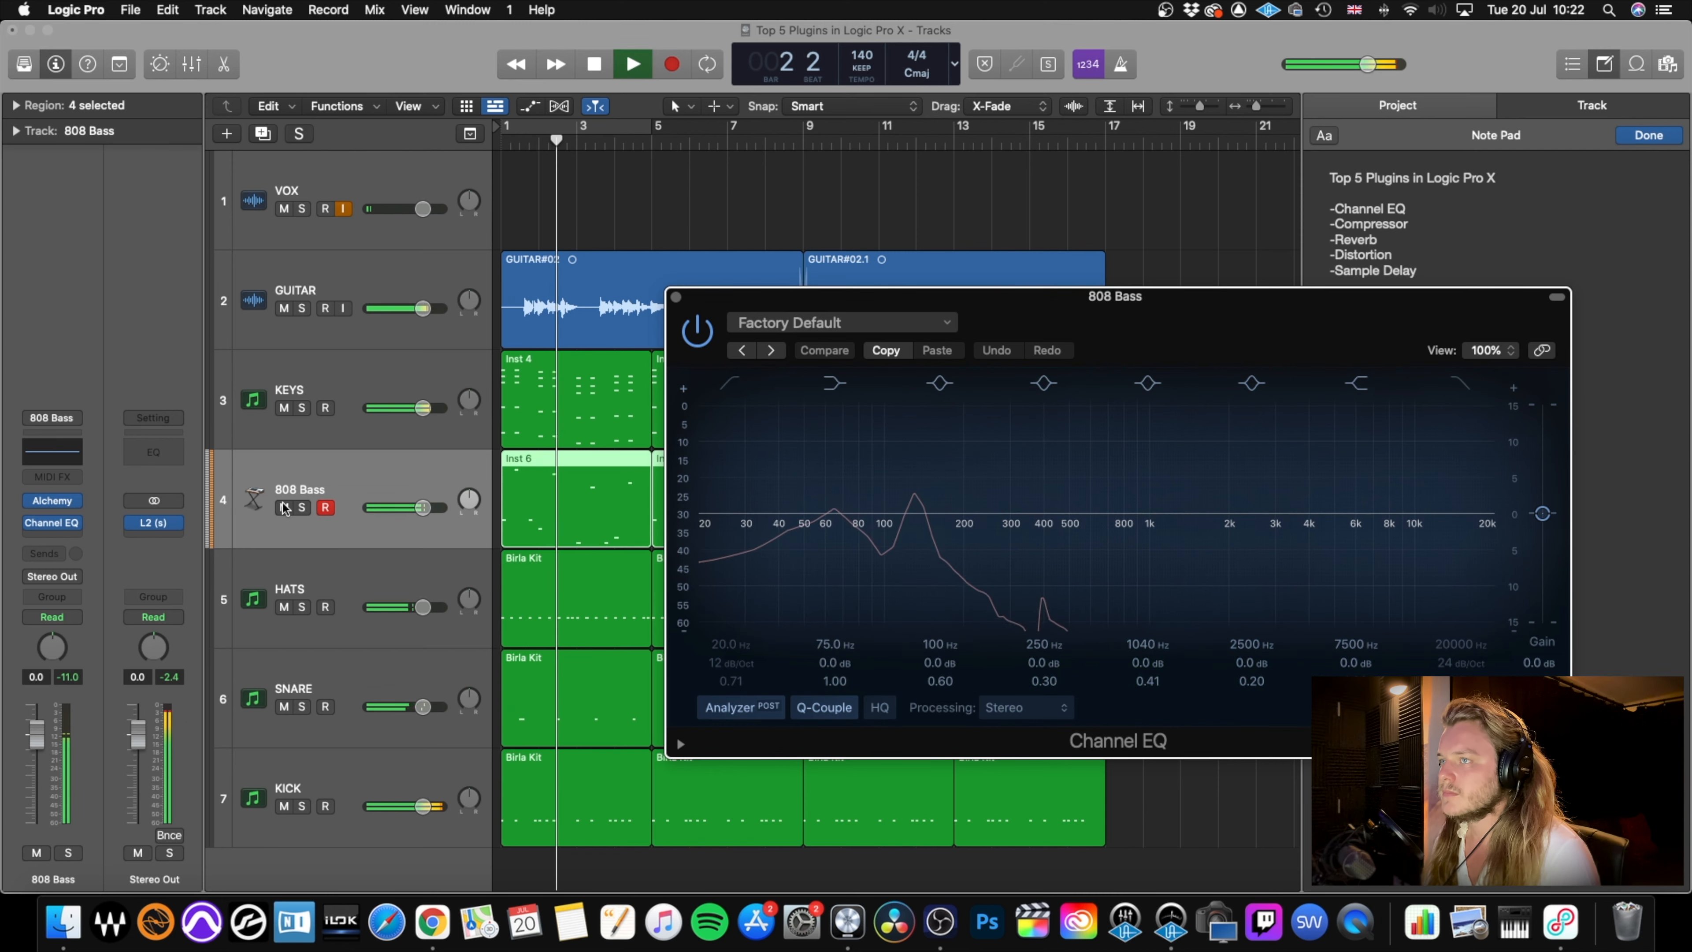
click(303, 508)
drag(841, 512, 873, 500)
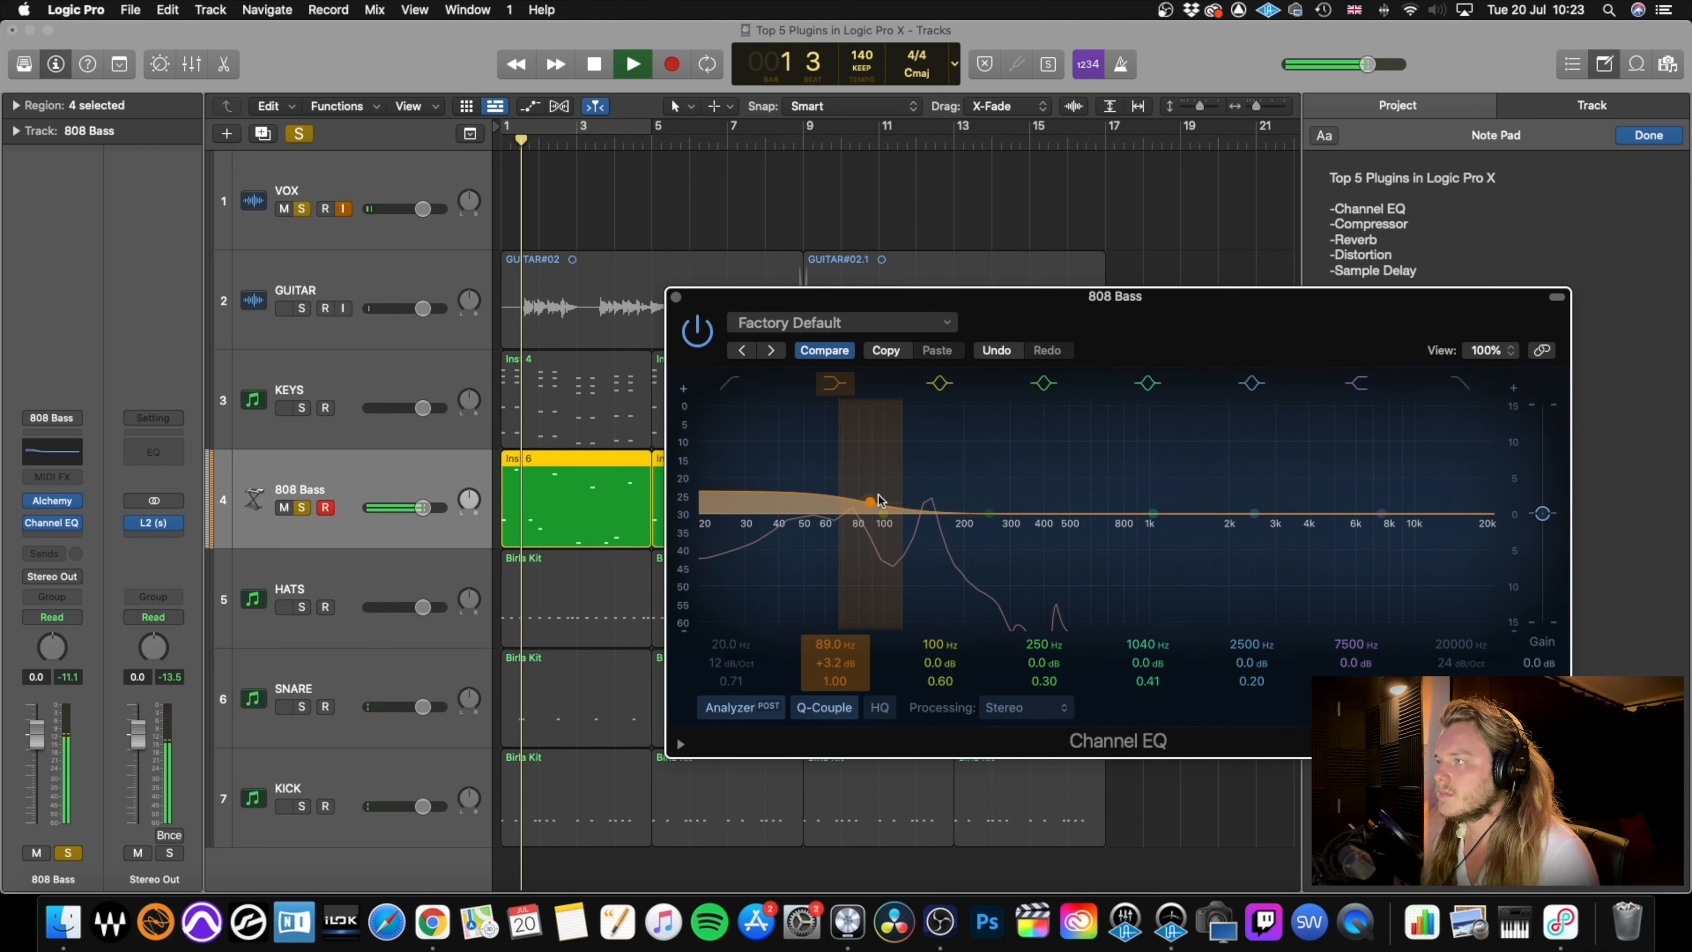
drag(990, 514, 953, 488)
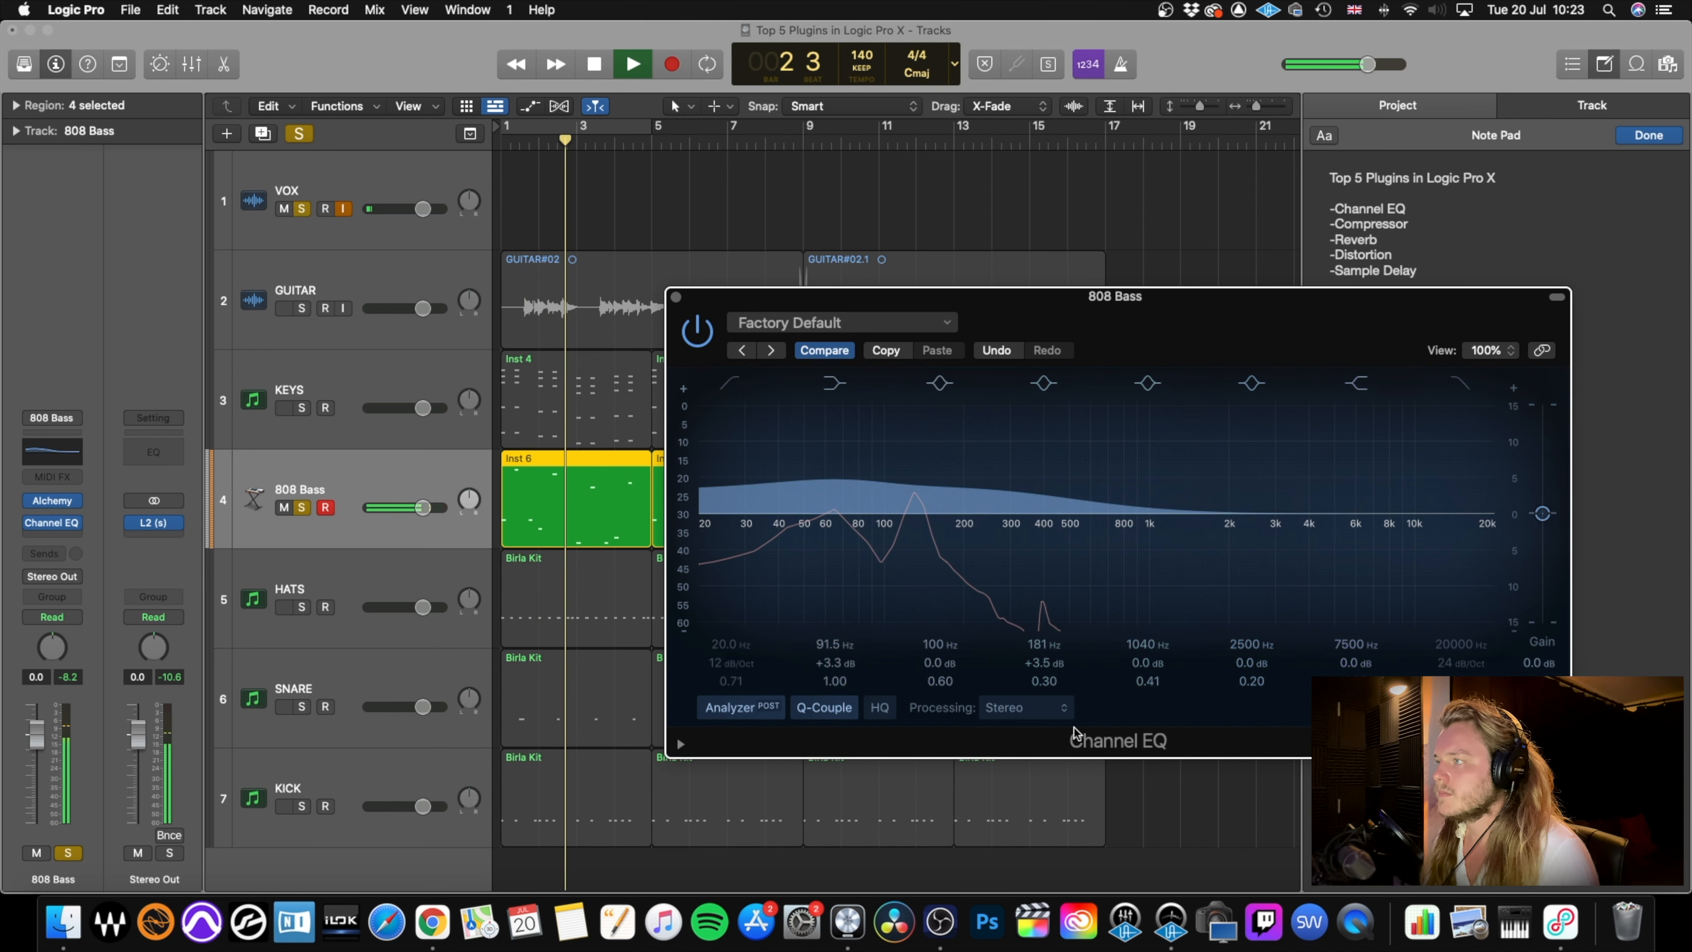
drag(1051, 687, 1034, 665)
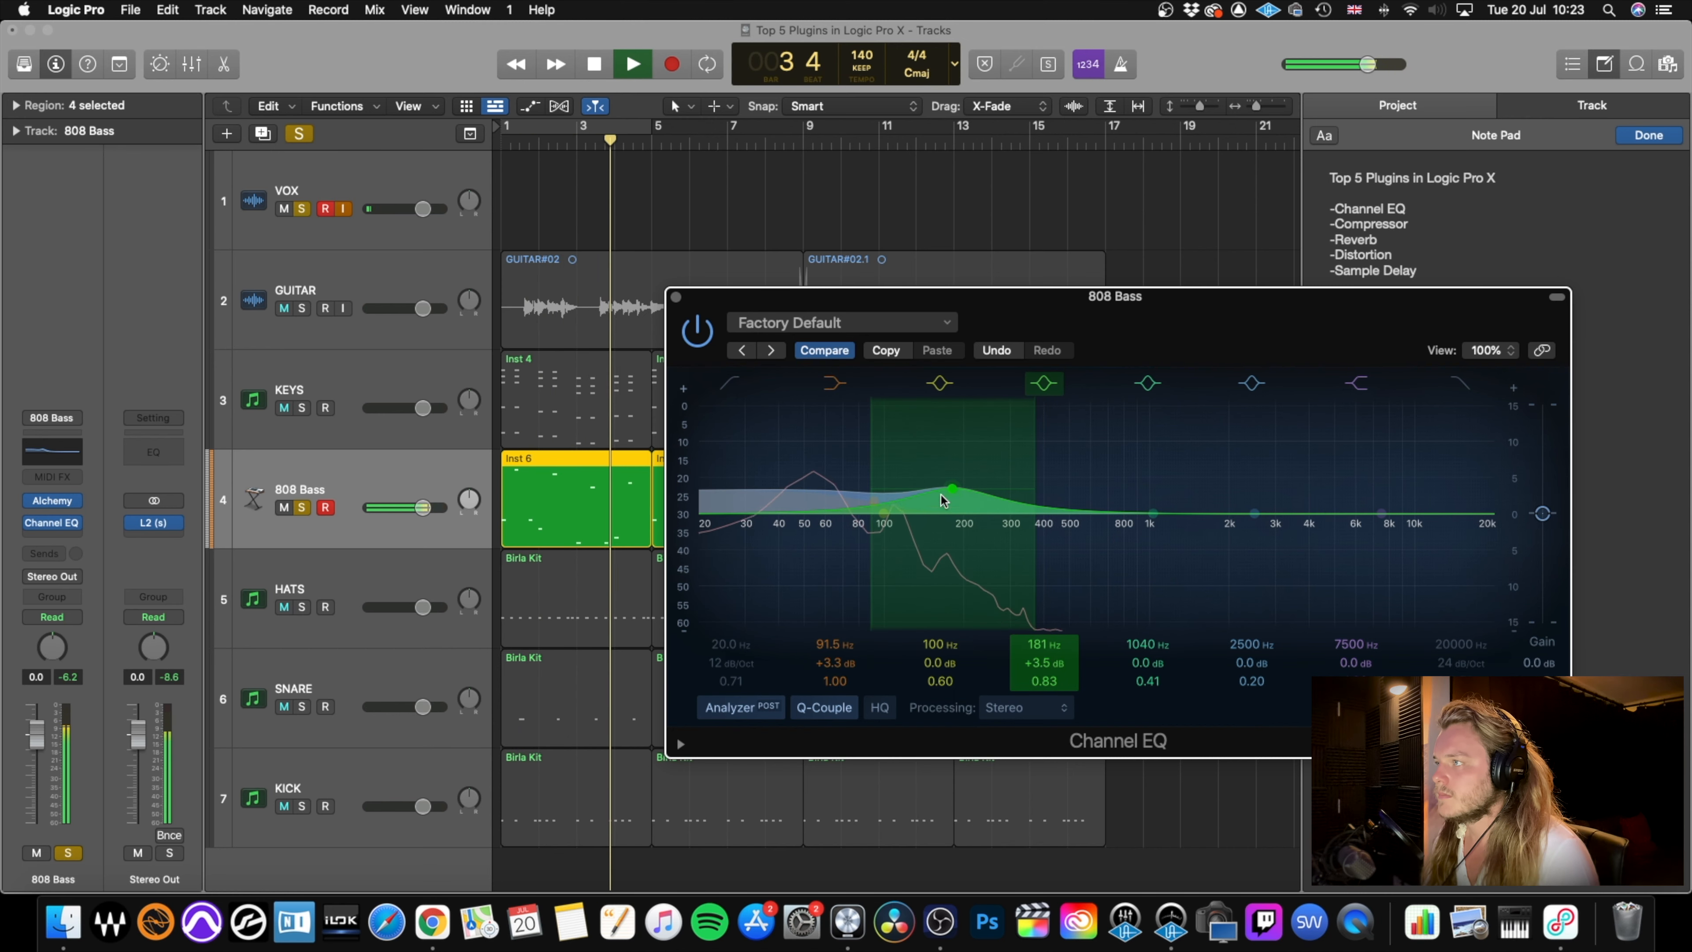
drag(949, 493, 918, 449)
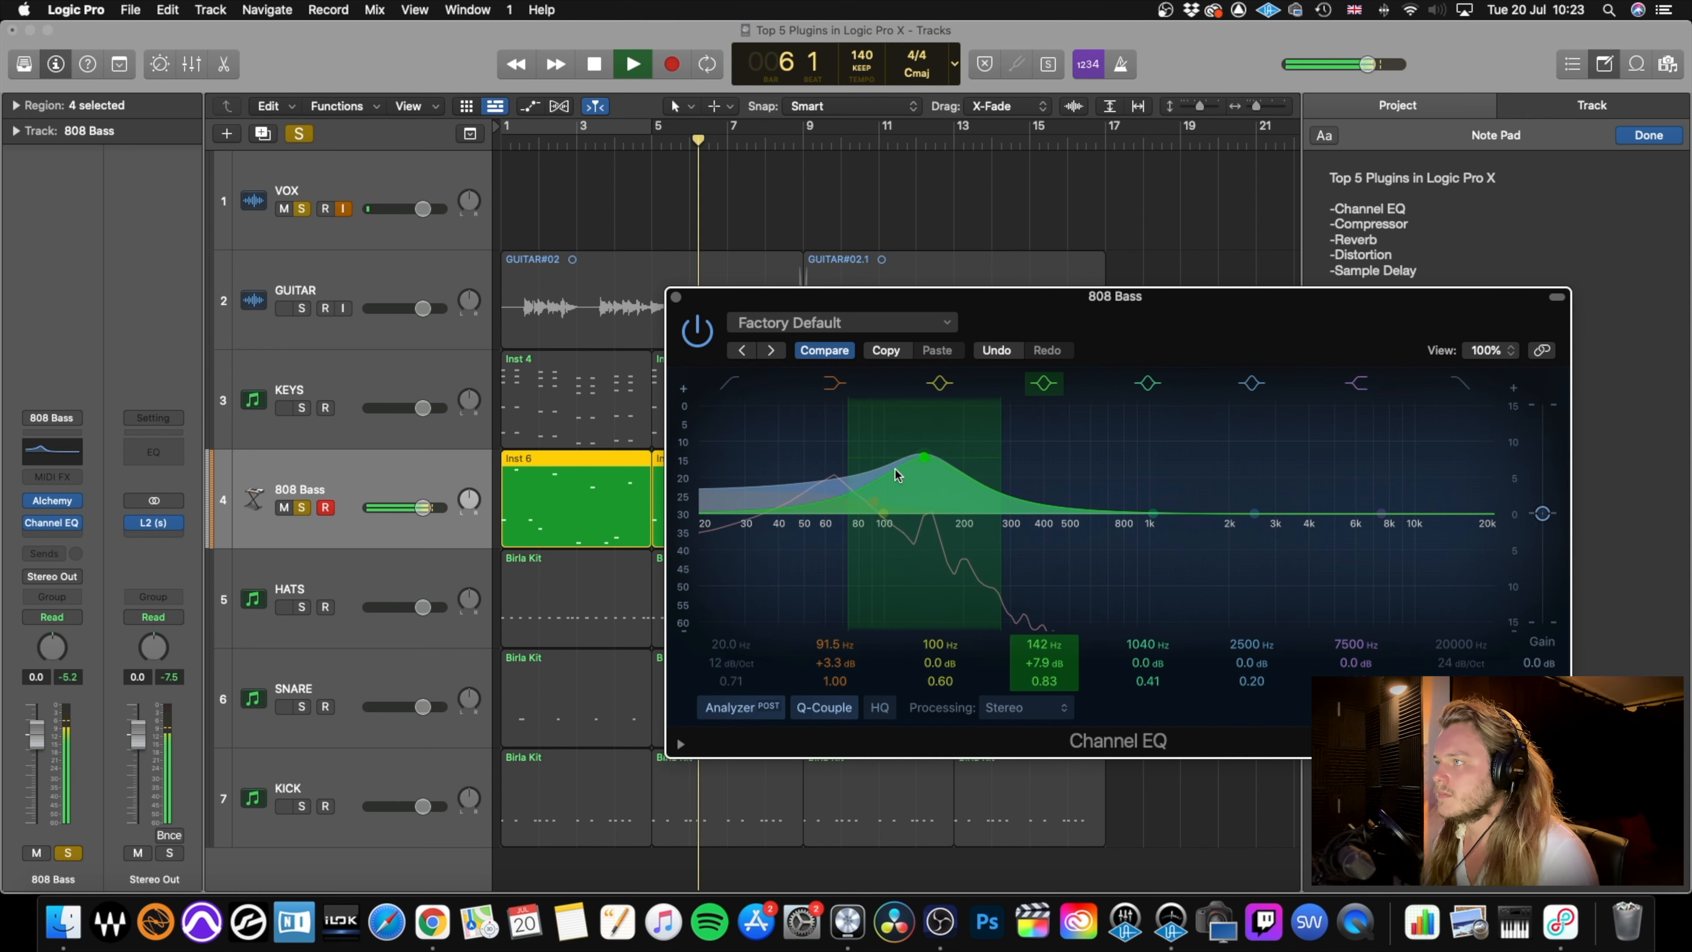
Turn off the solos, audition the equalised 808 Bass in the full mix, and lower its volume to -0.5 dB.
key(space)
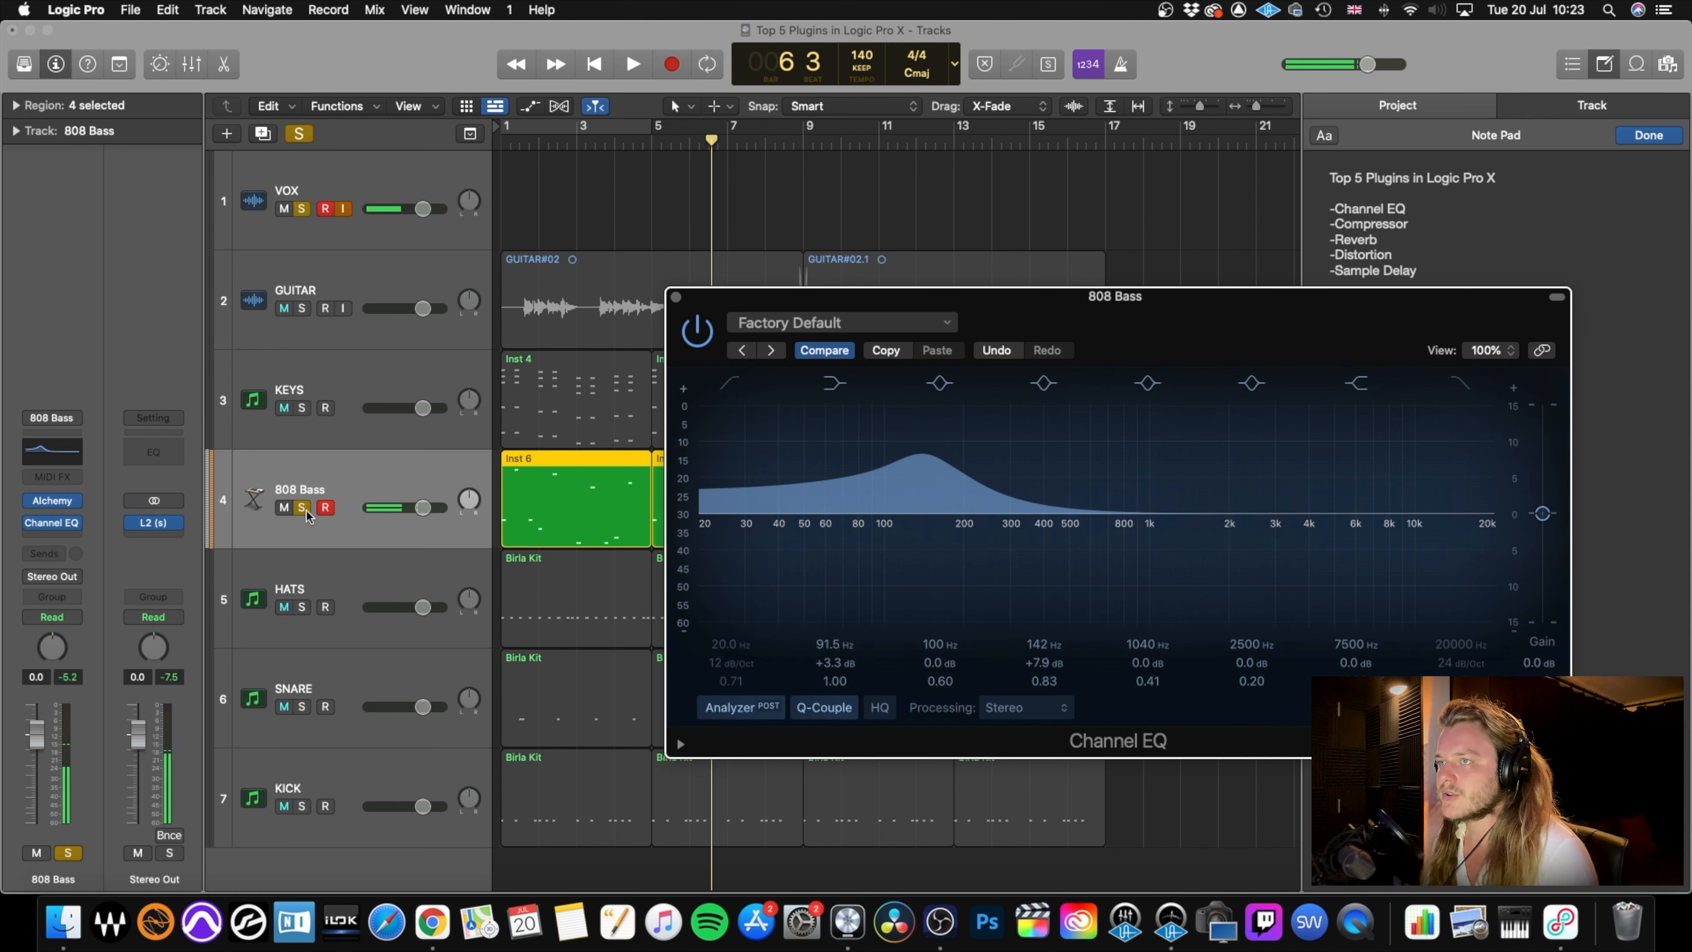
click(302, 507)
click(303, 210)
click(325, 209)
key(space)
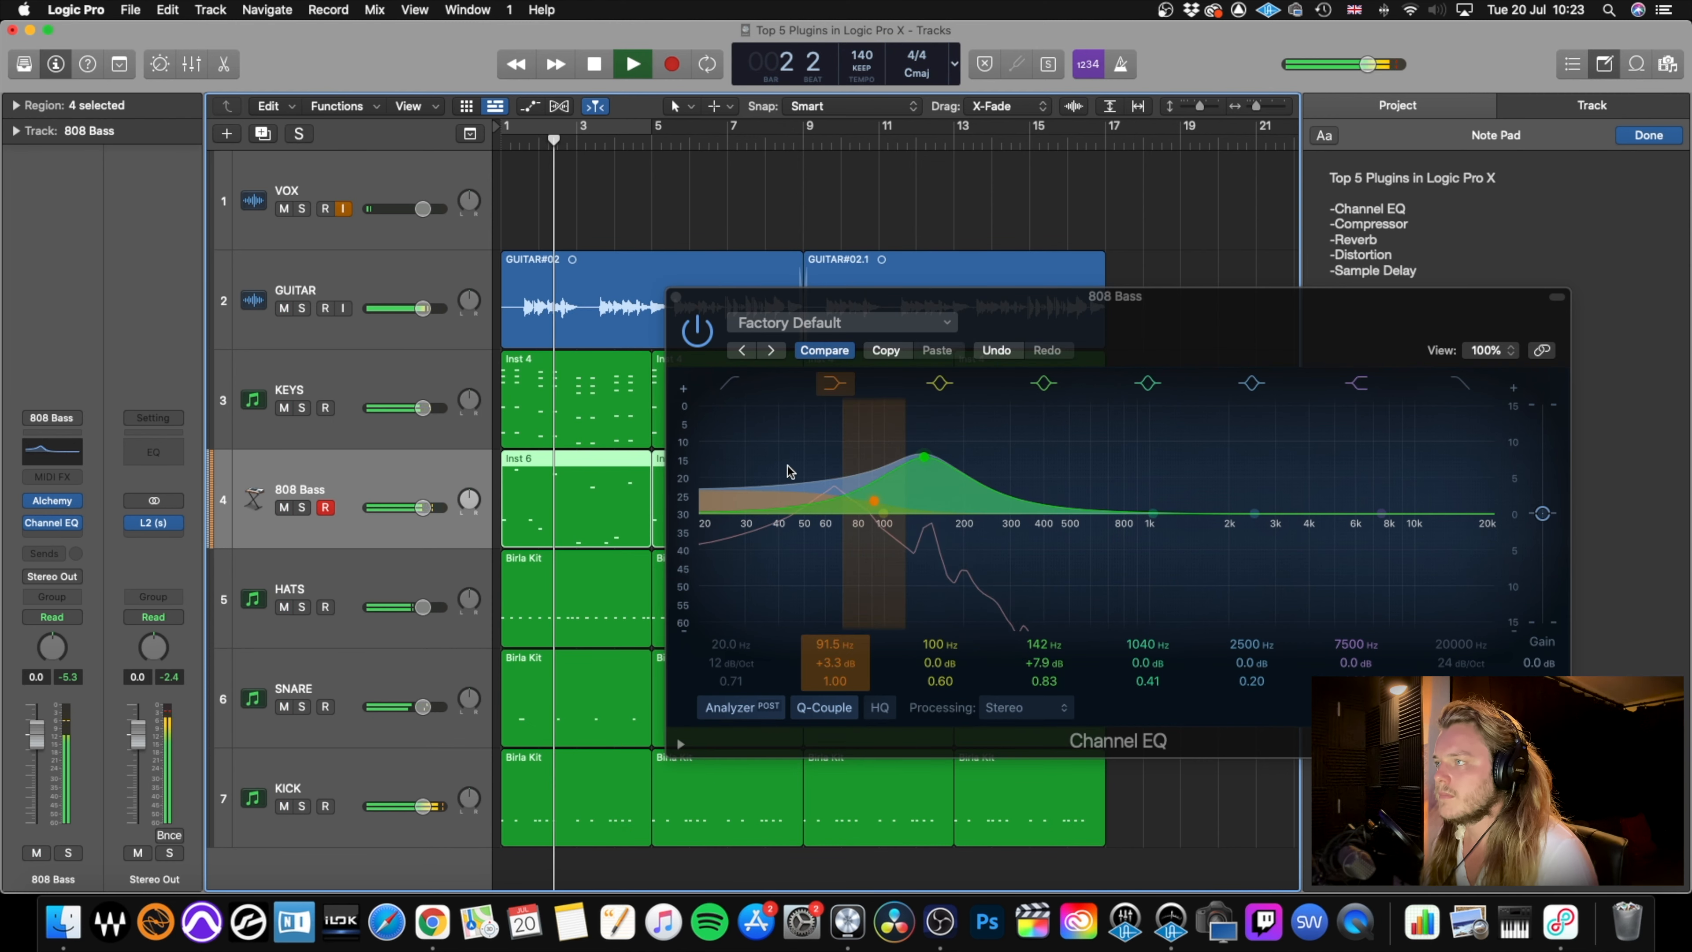
click(675, 297)
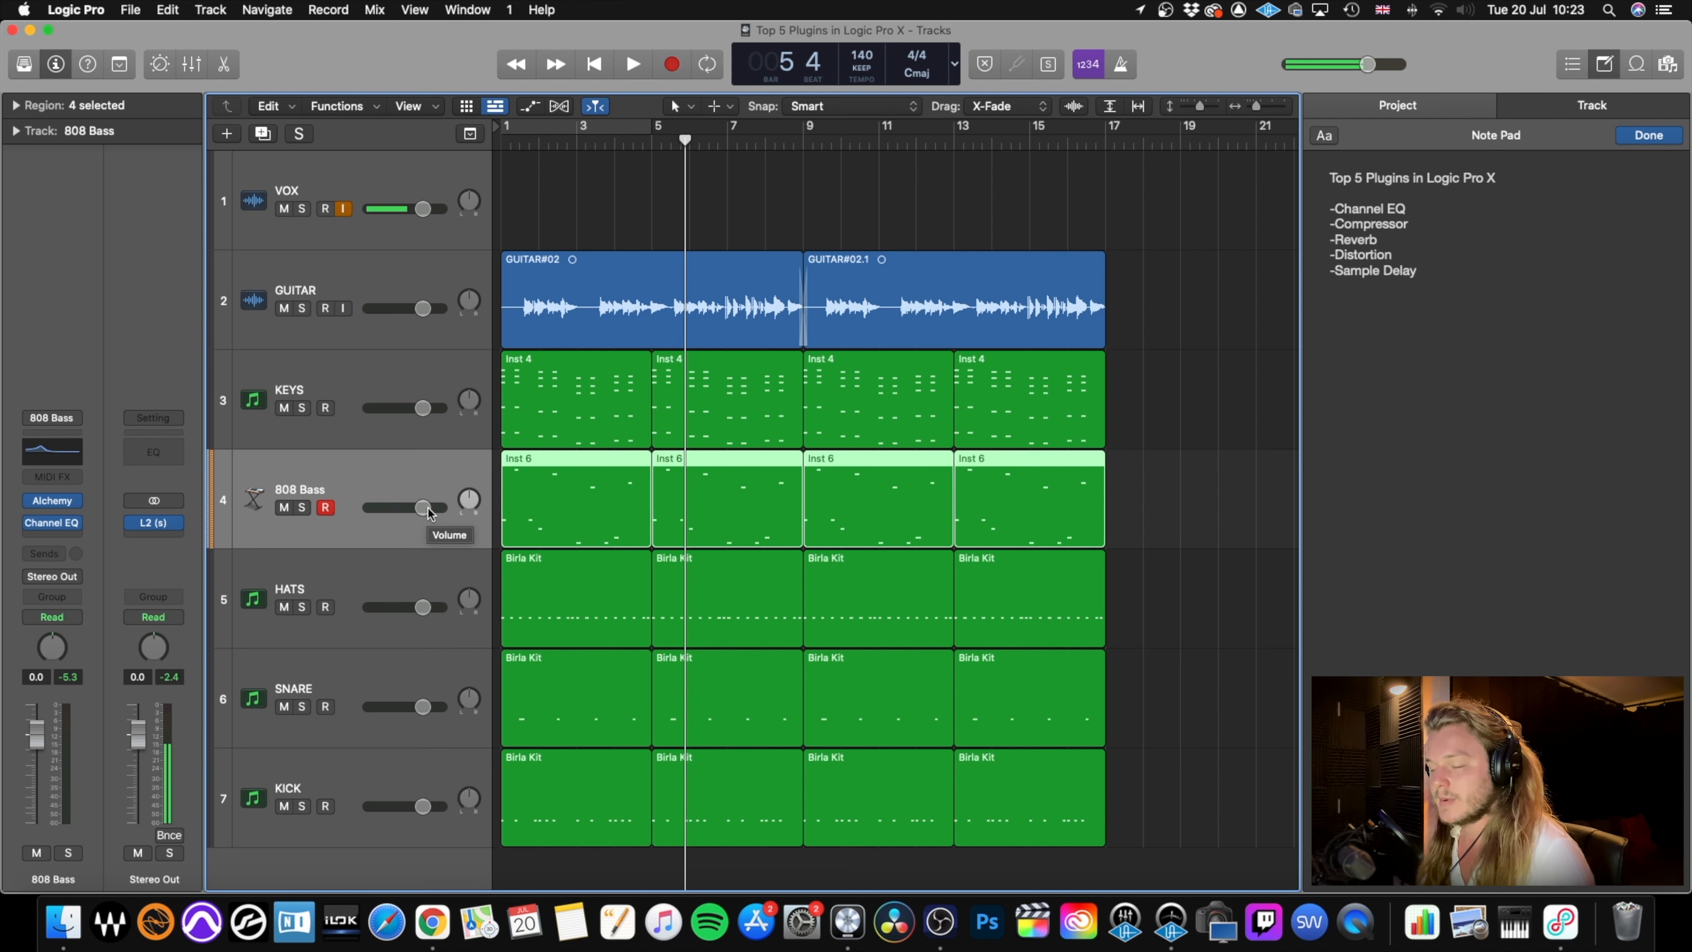
drag(430, 511, 422, 508)
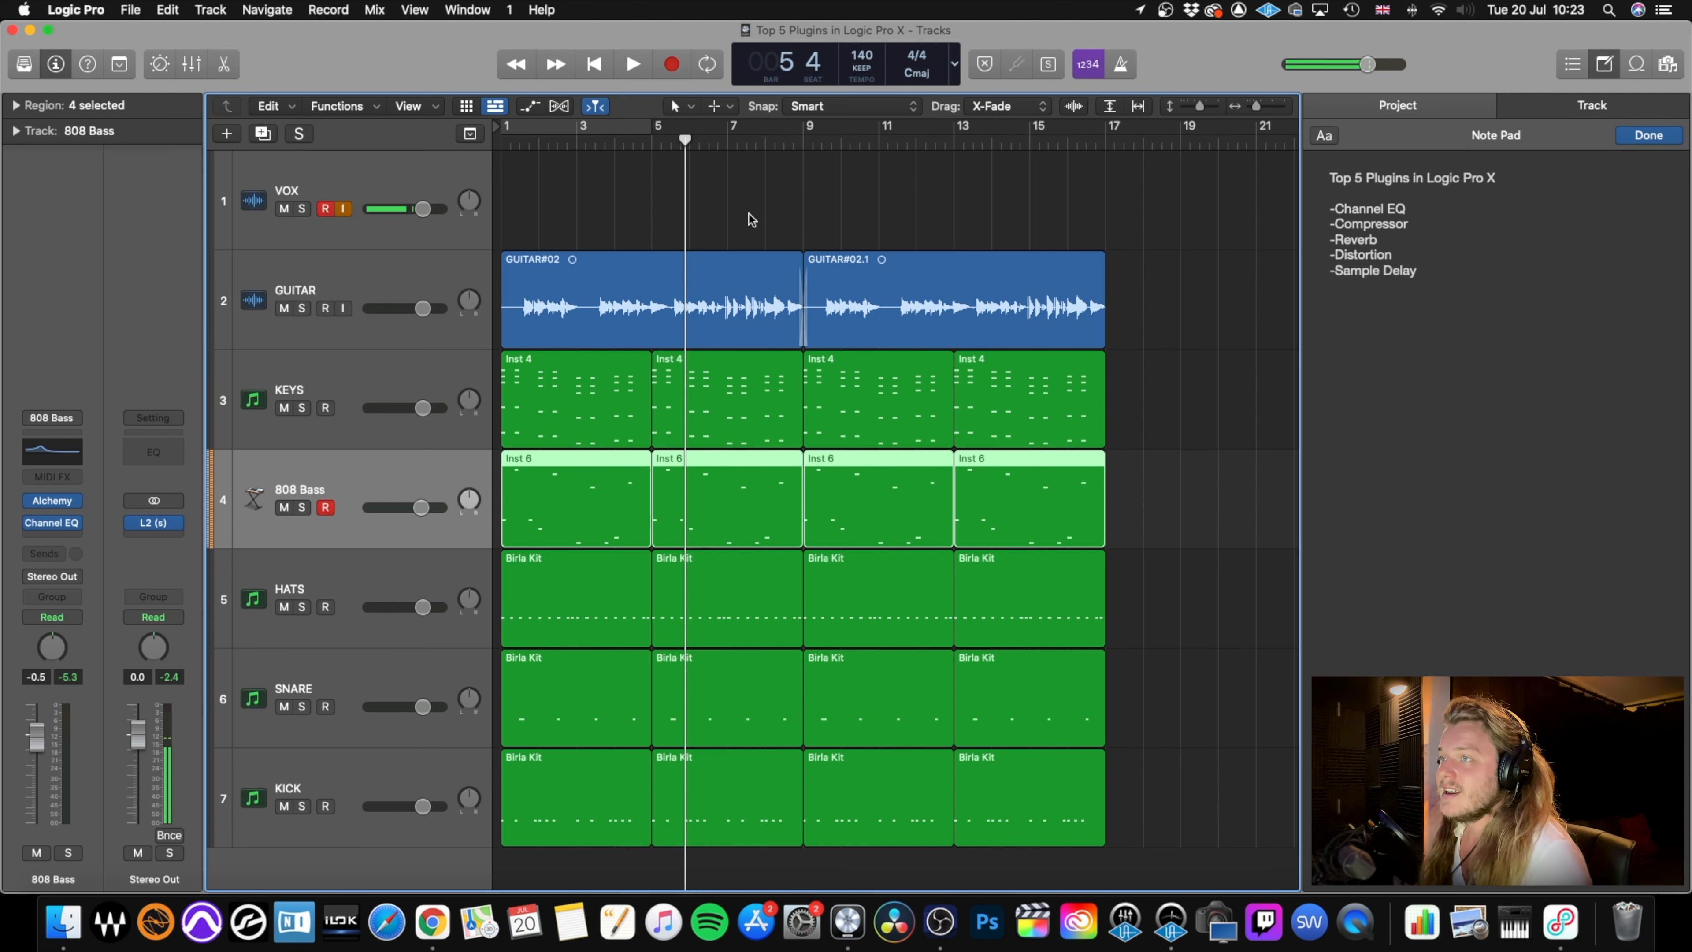
Insert a mono Compressor from the Dynamics plug-ins on the GUITAR track and audition its default settings from the song's start.
click(613, 308)
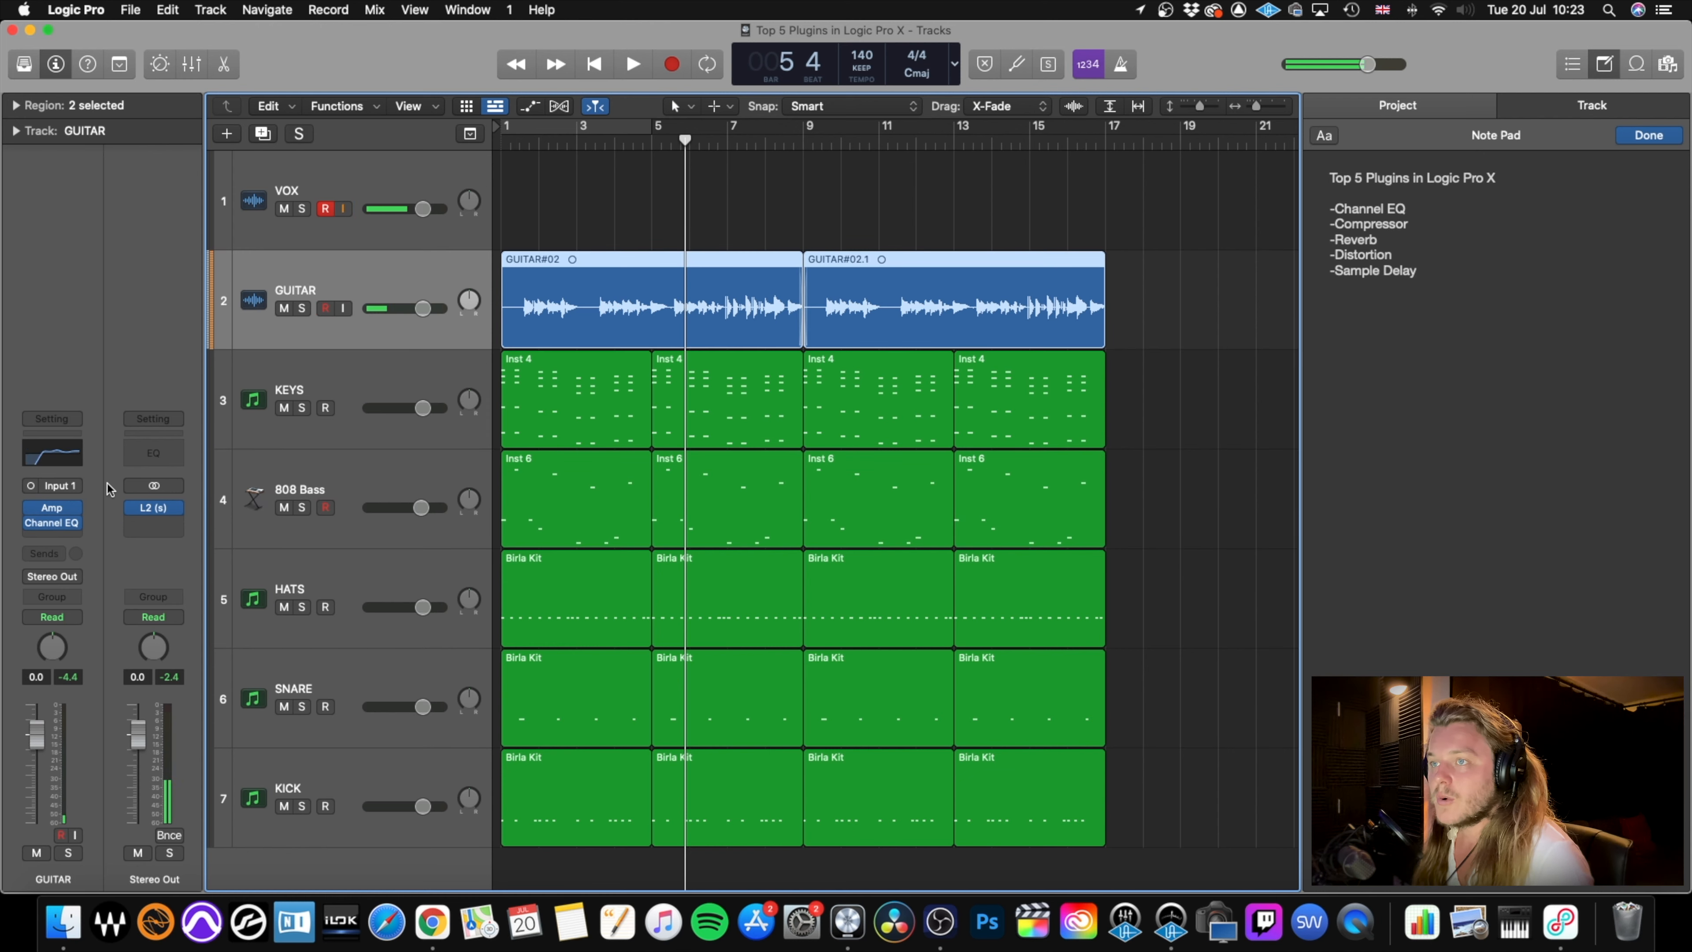
click(52, 524)
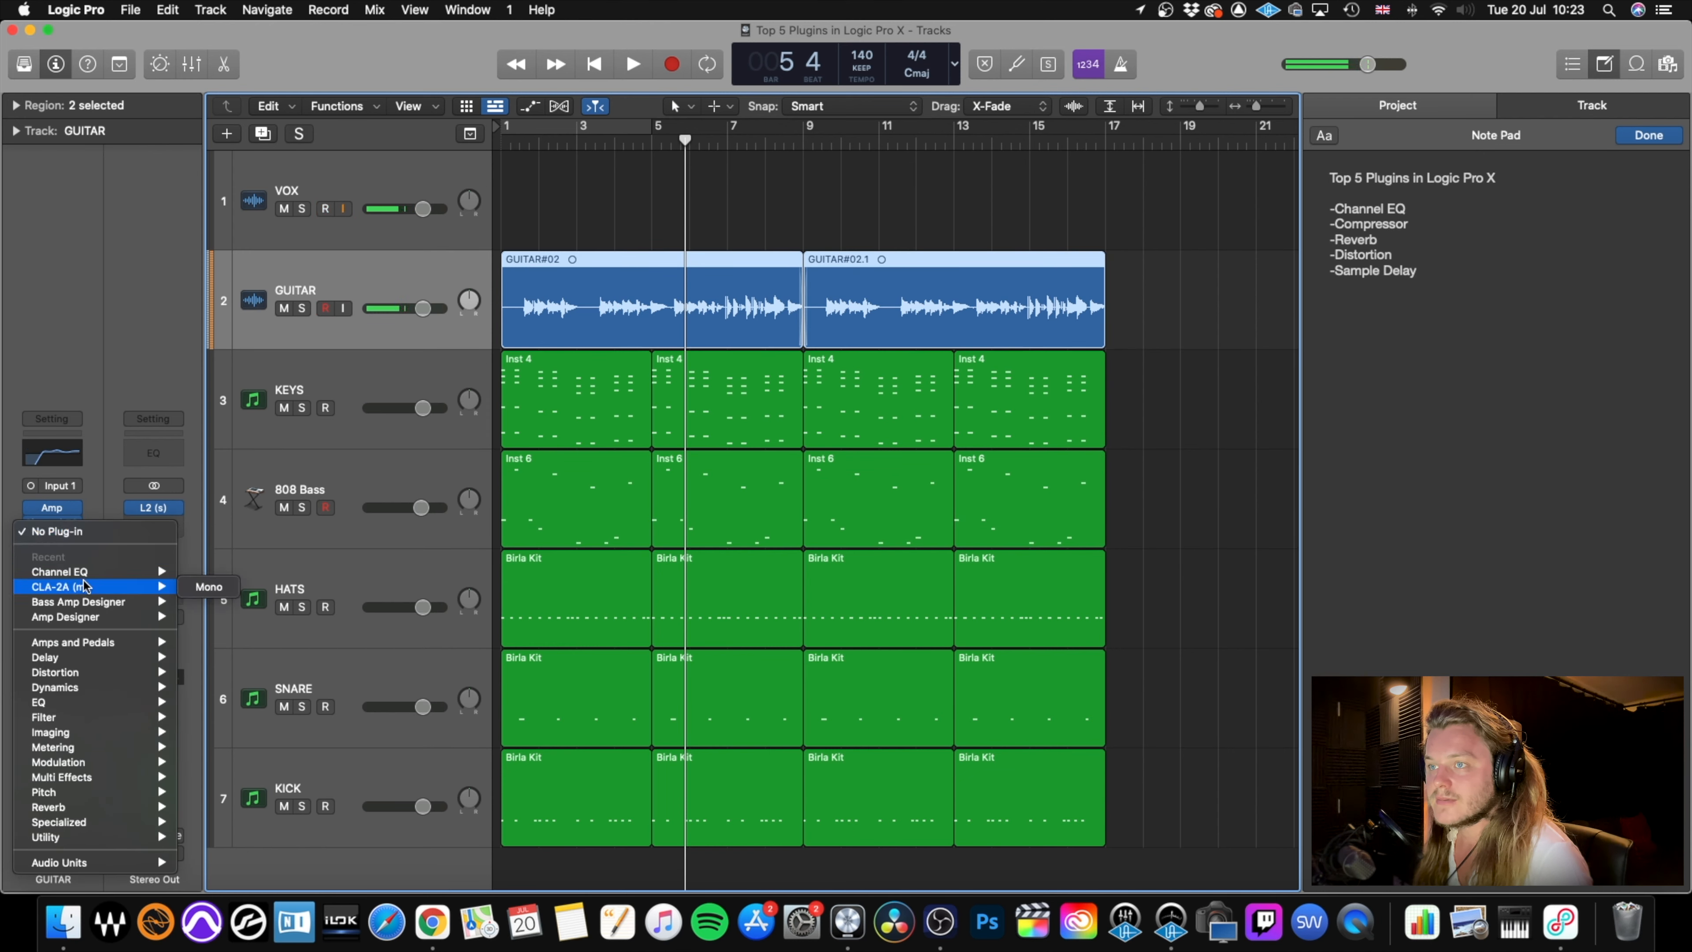
mouse_move(99, 690)
mouse_move(224, 702)
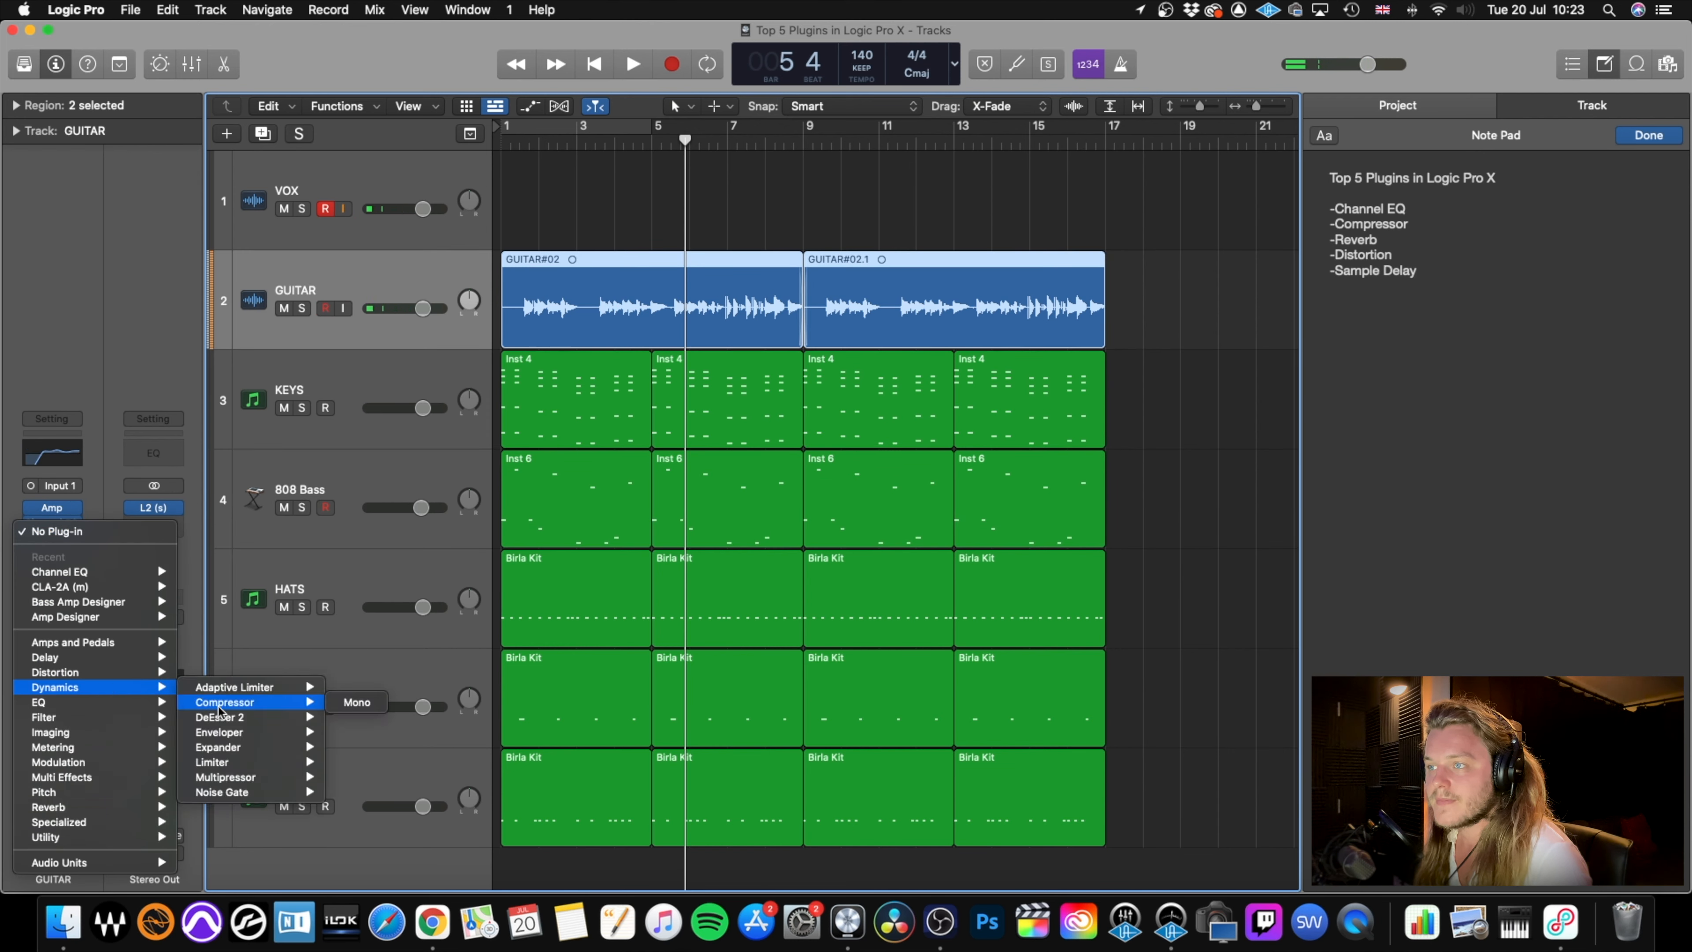
click(357, 705)
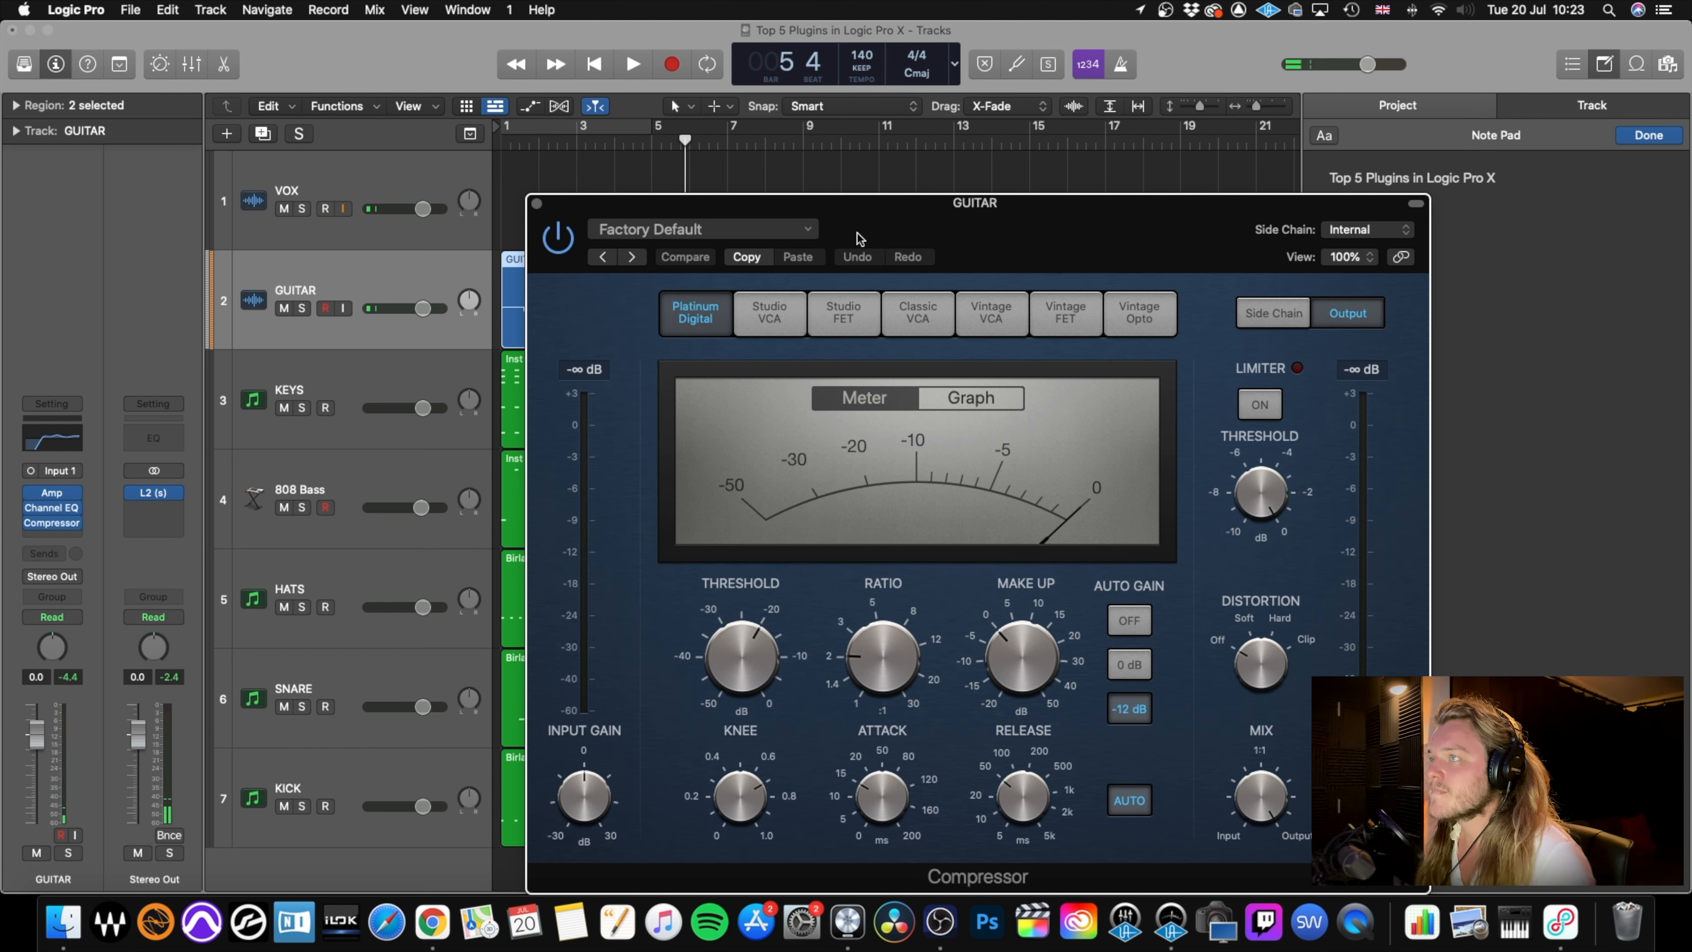
key(Return)
key(space)
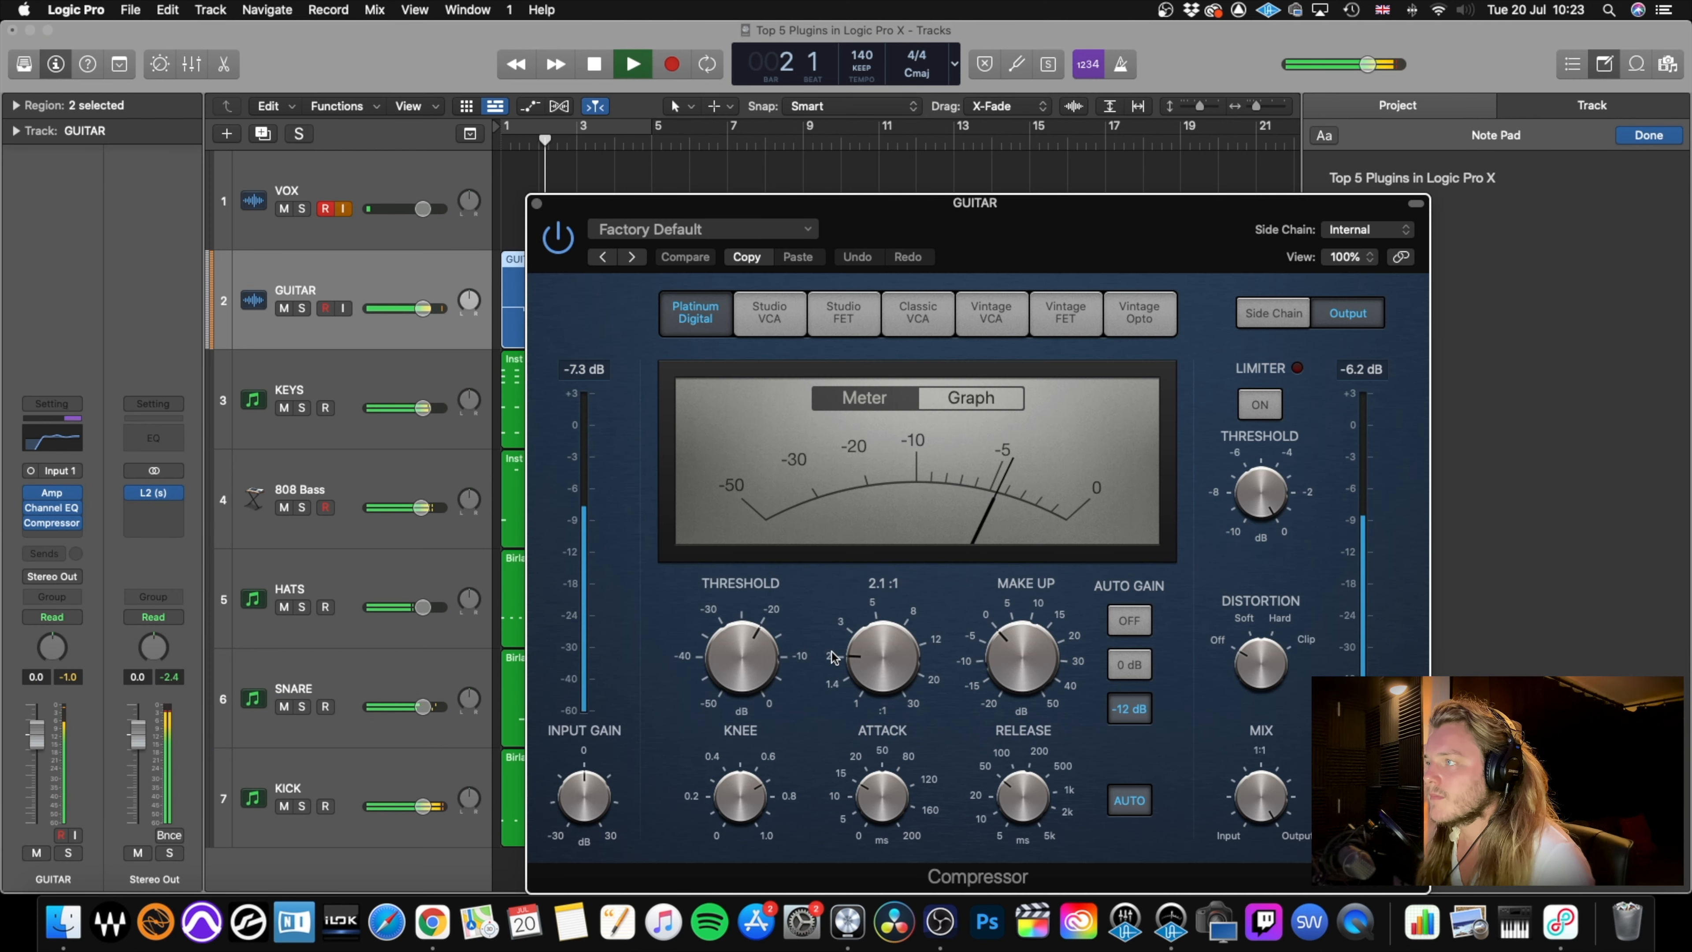
key(space)
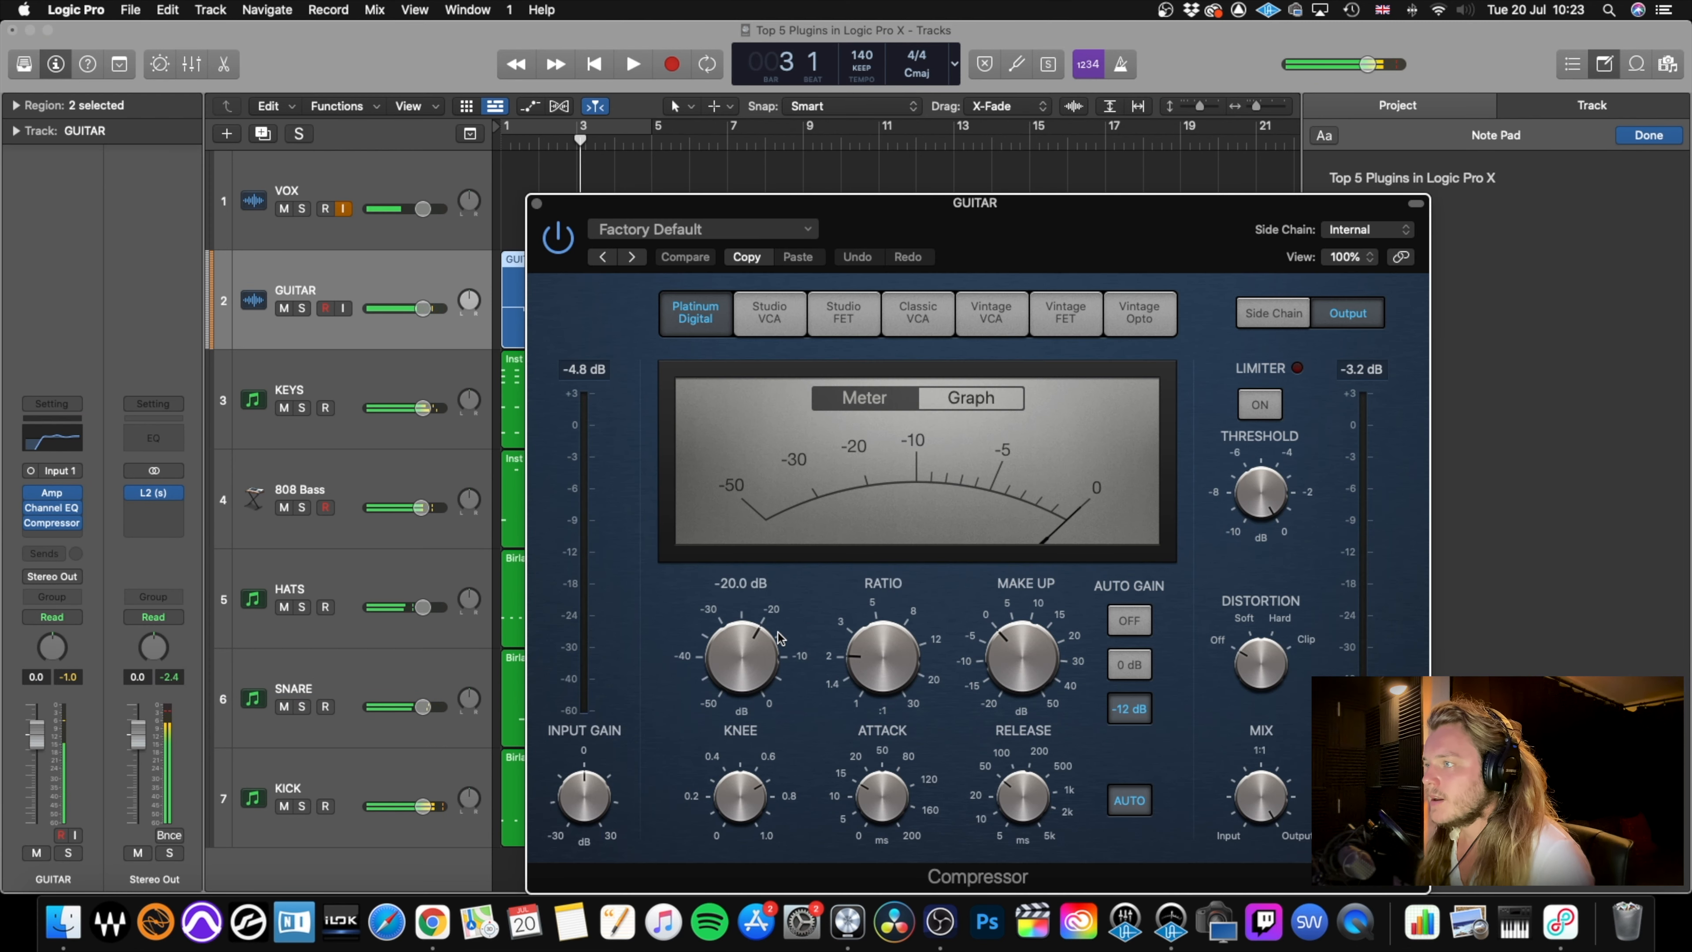
Lower the guitar compressor's threshold to -31.5 dB, raise its make-up gain, and audition the result.
drag(742, 649, 737, 700)
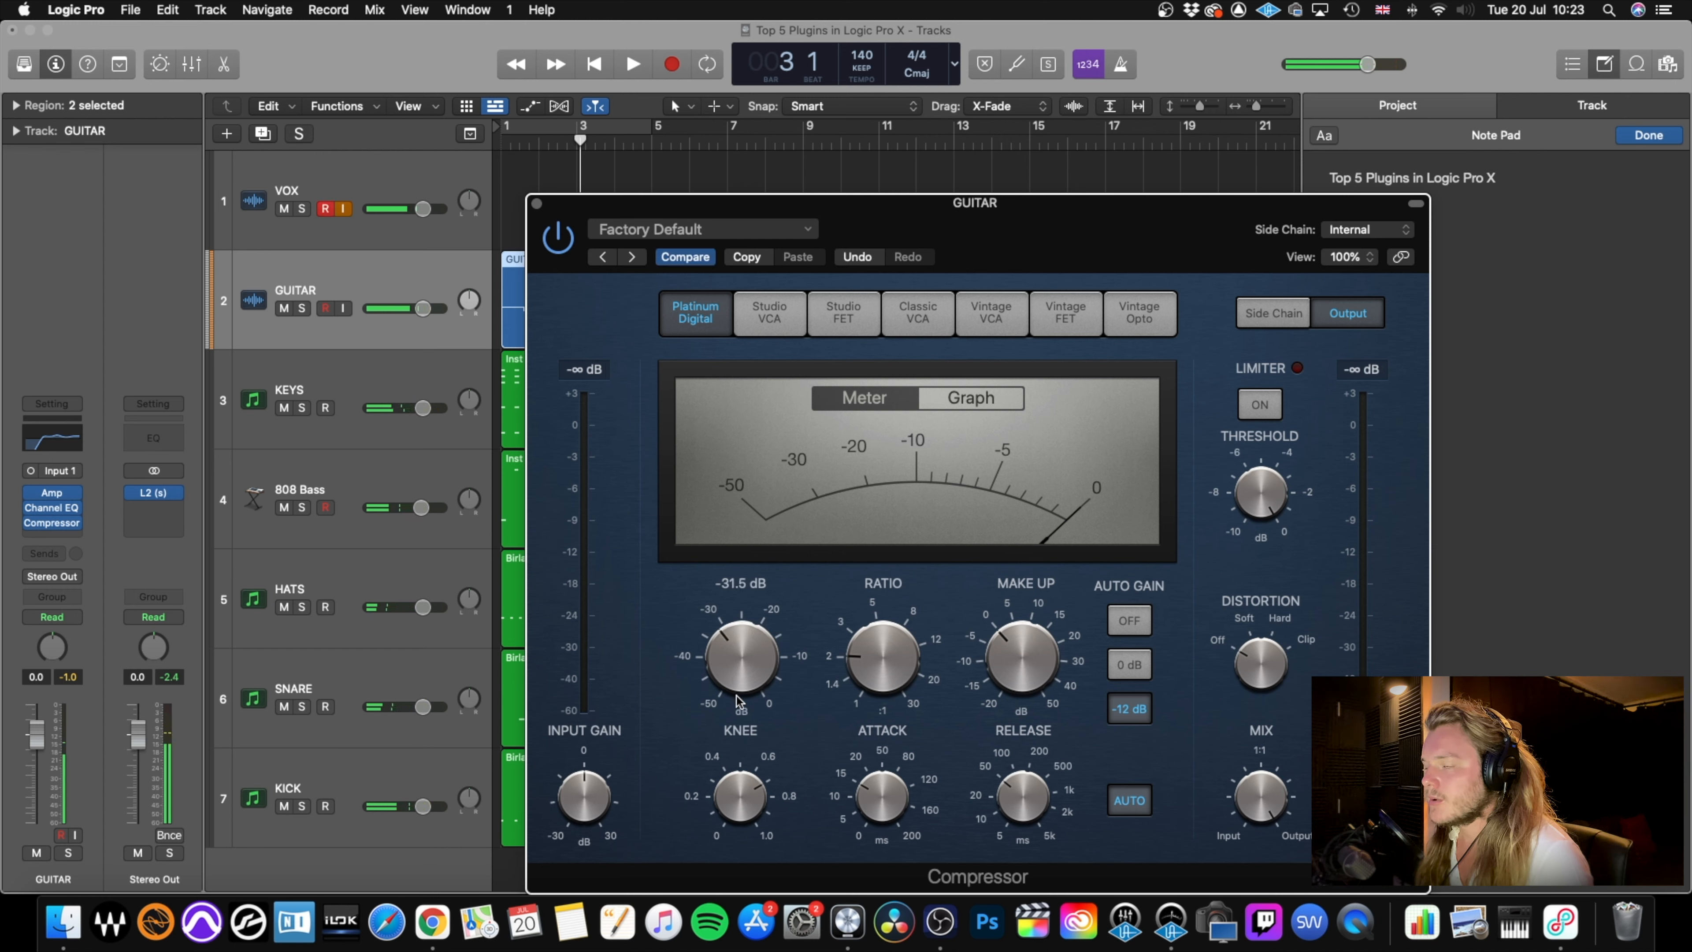
drag(1020, 672, 1022, 644)
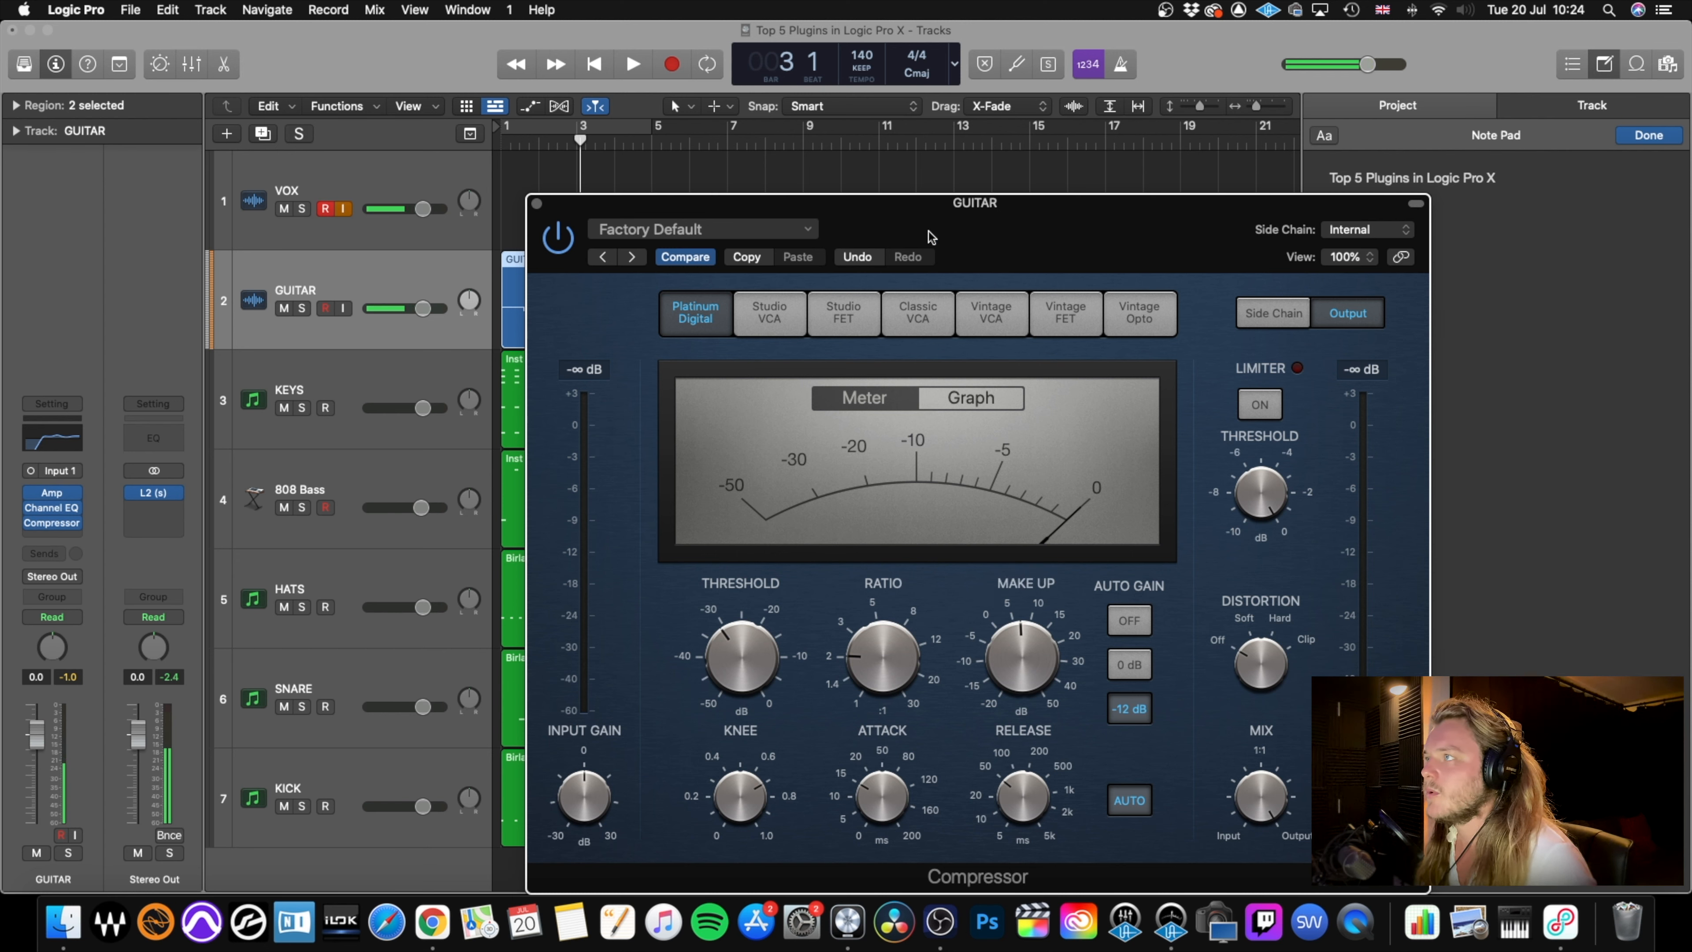
key(space)
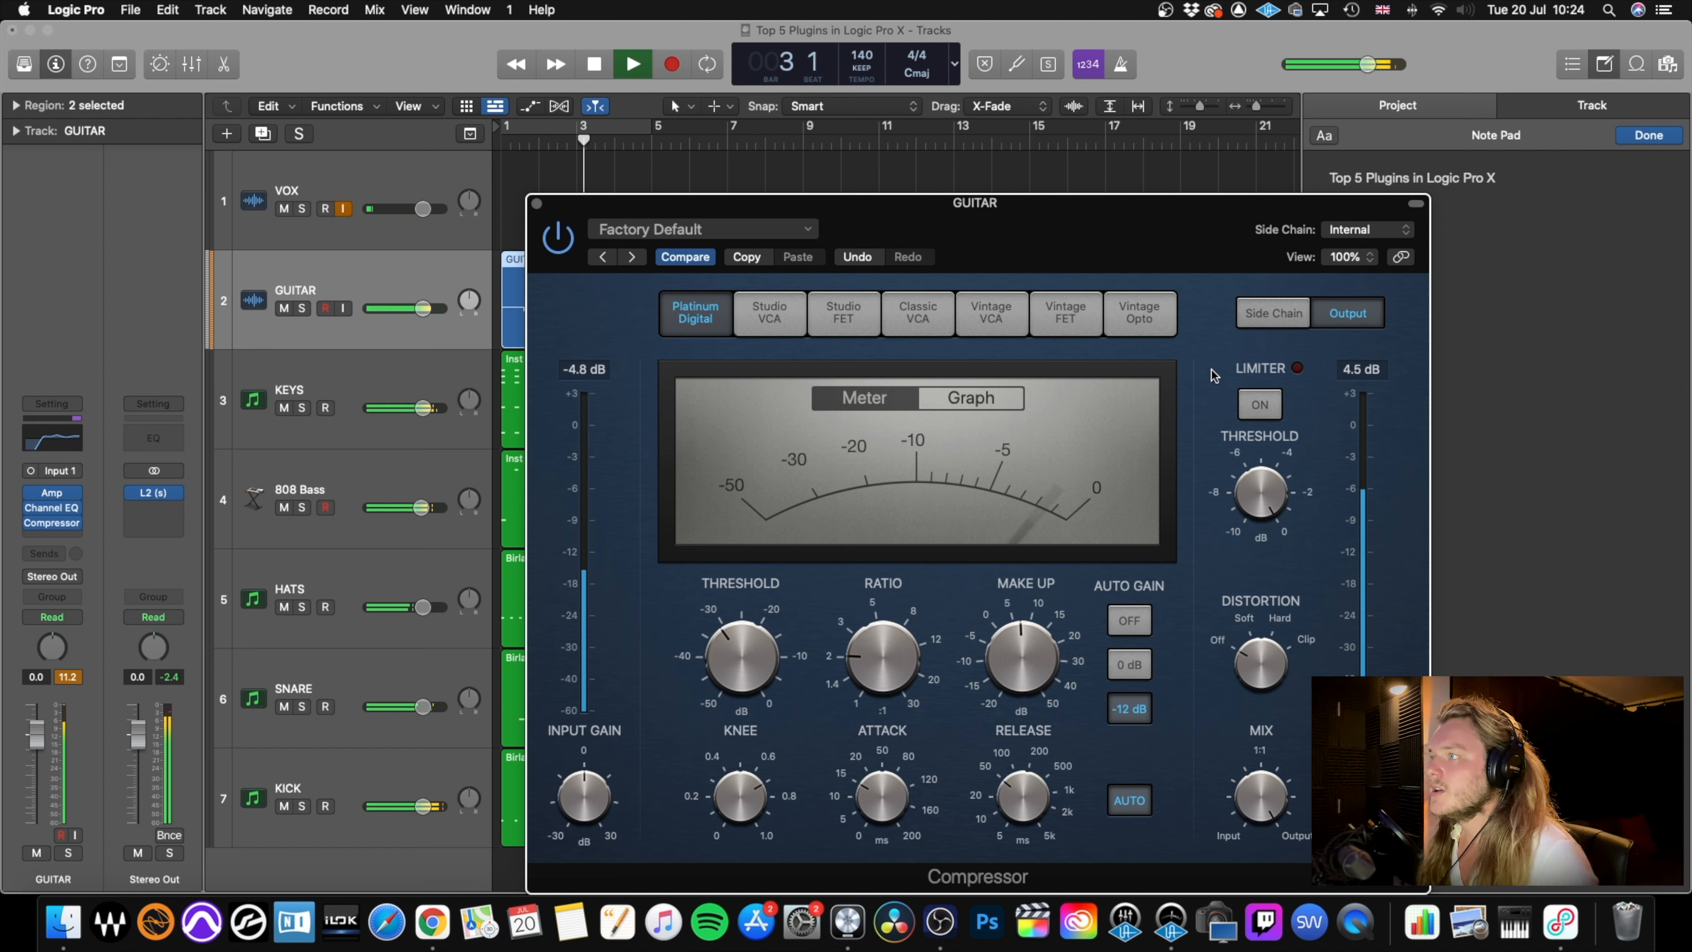
key(space)
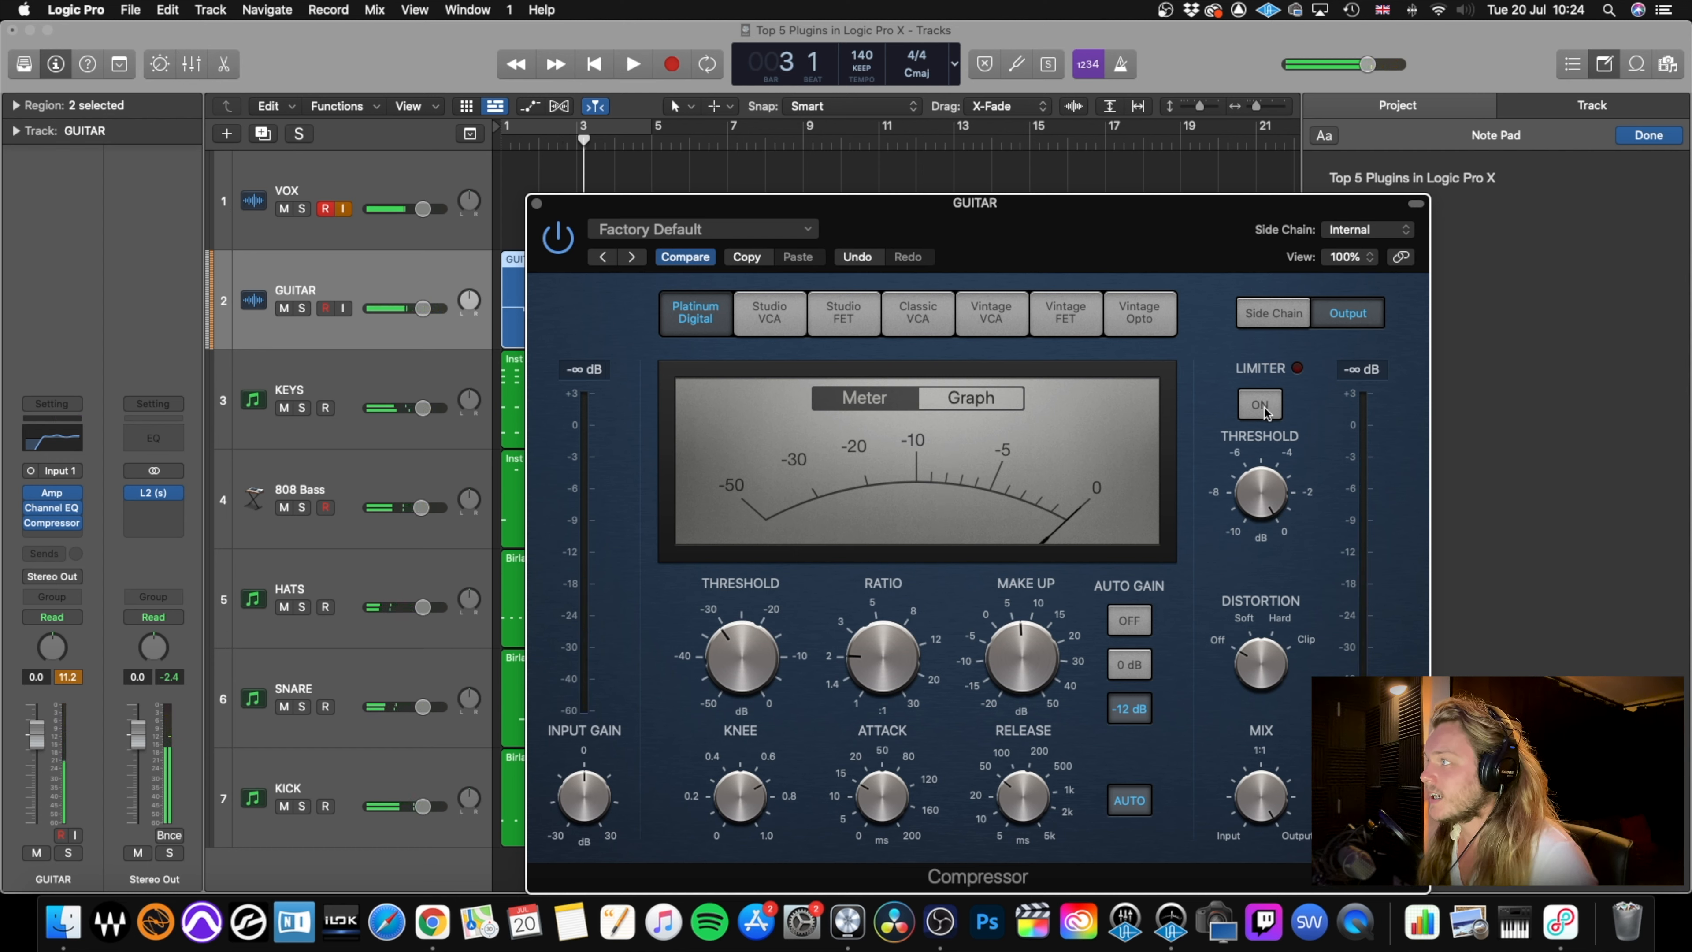
Enable the compressor's limiter at a -0.5 dB threshold, reduce the make-up gain slightly, and audition the guitar before closing the plug-in.
click(1261, 406)
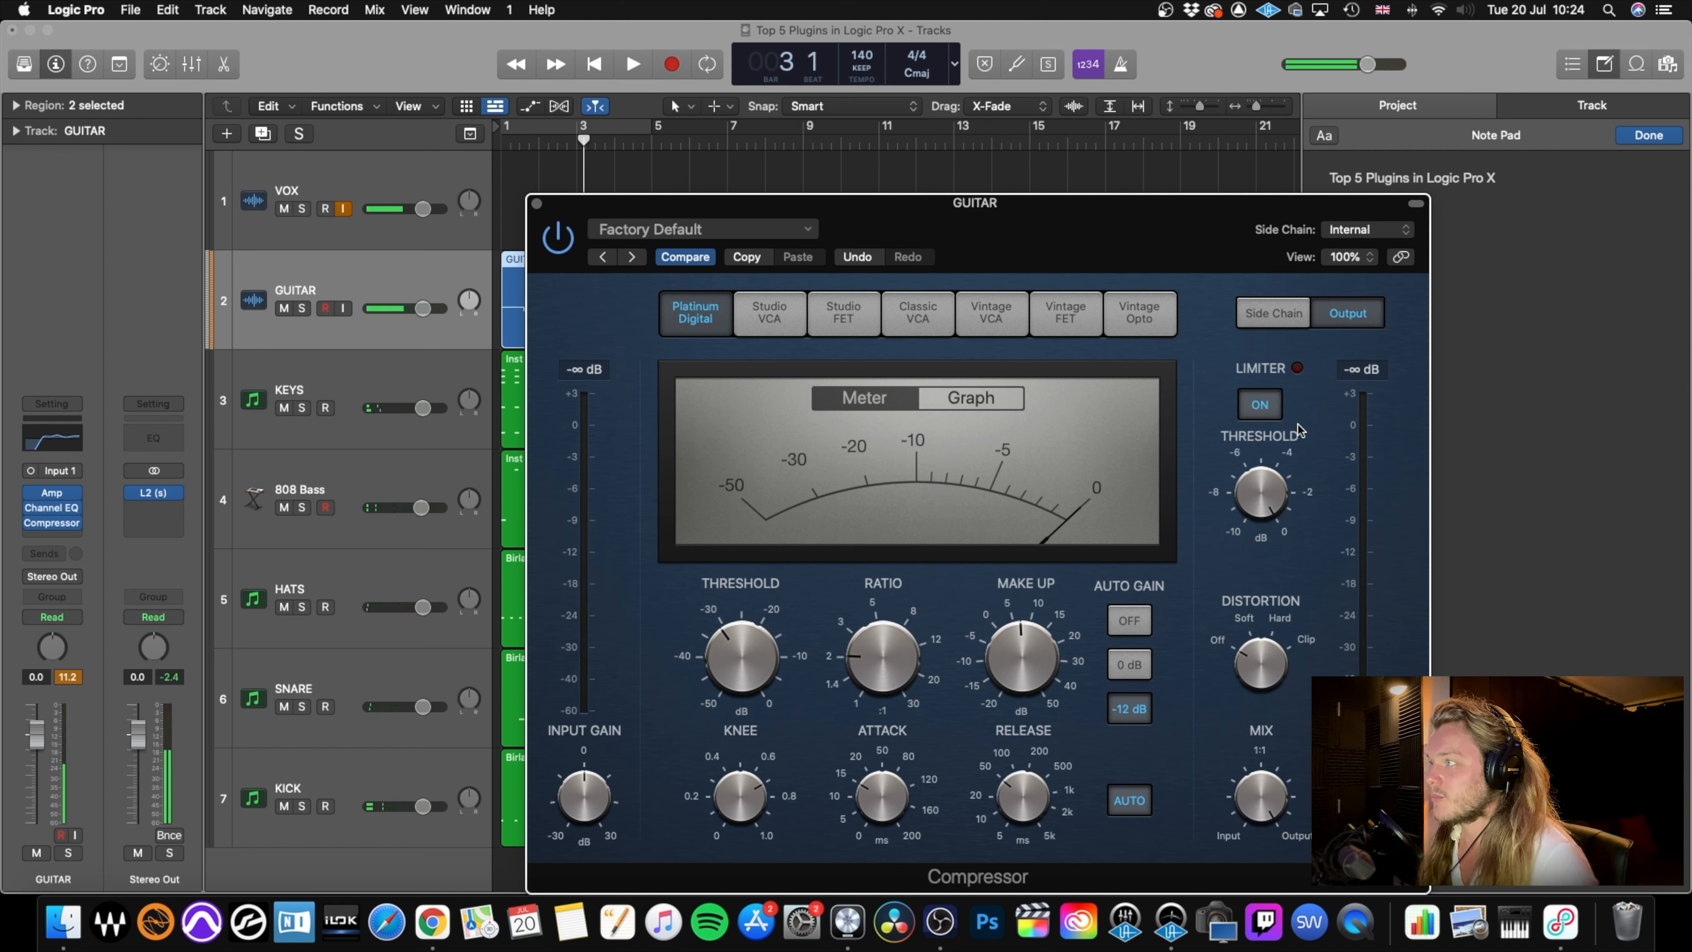
drag(1259, 483, 1260, 488)
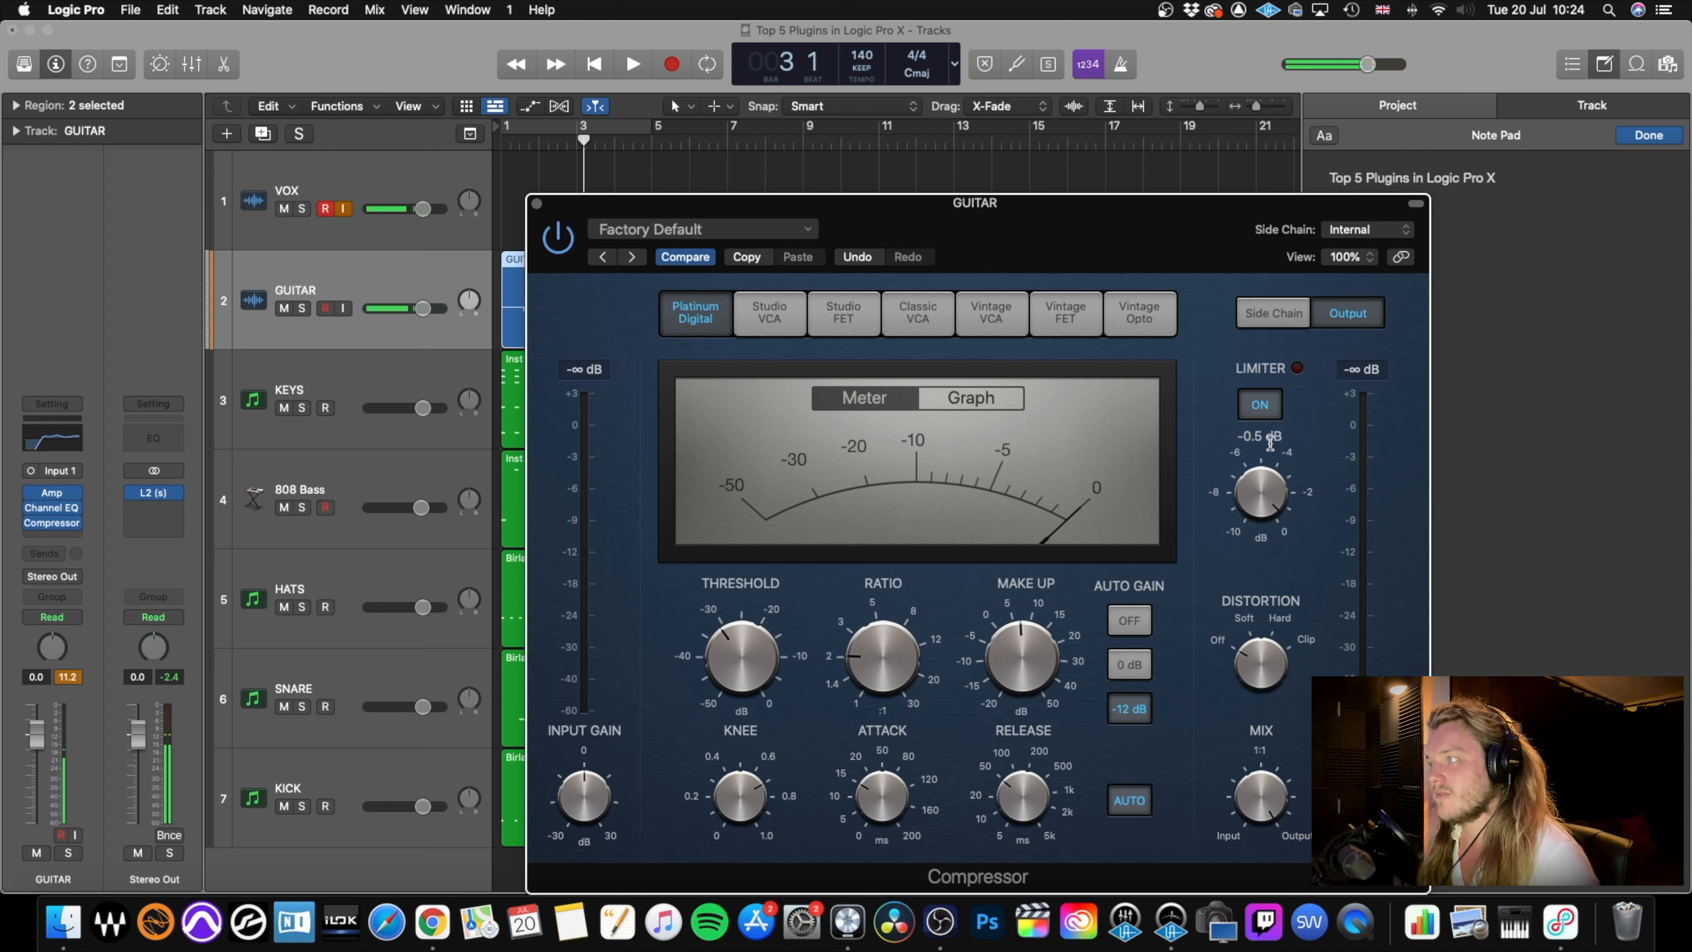
drag(1007, 653, 1006, 659)
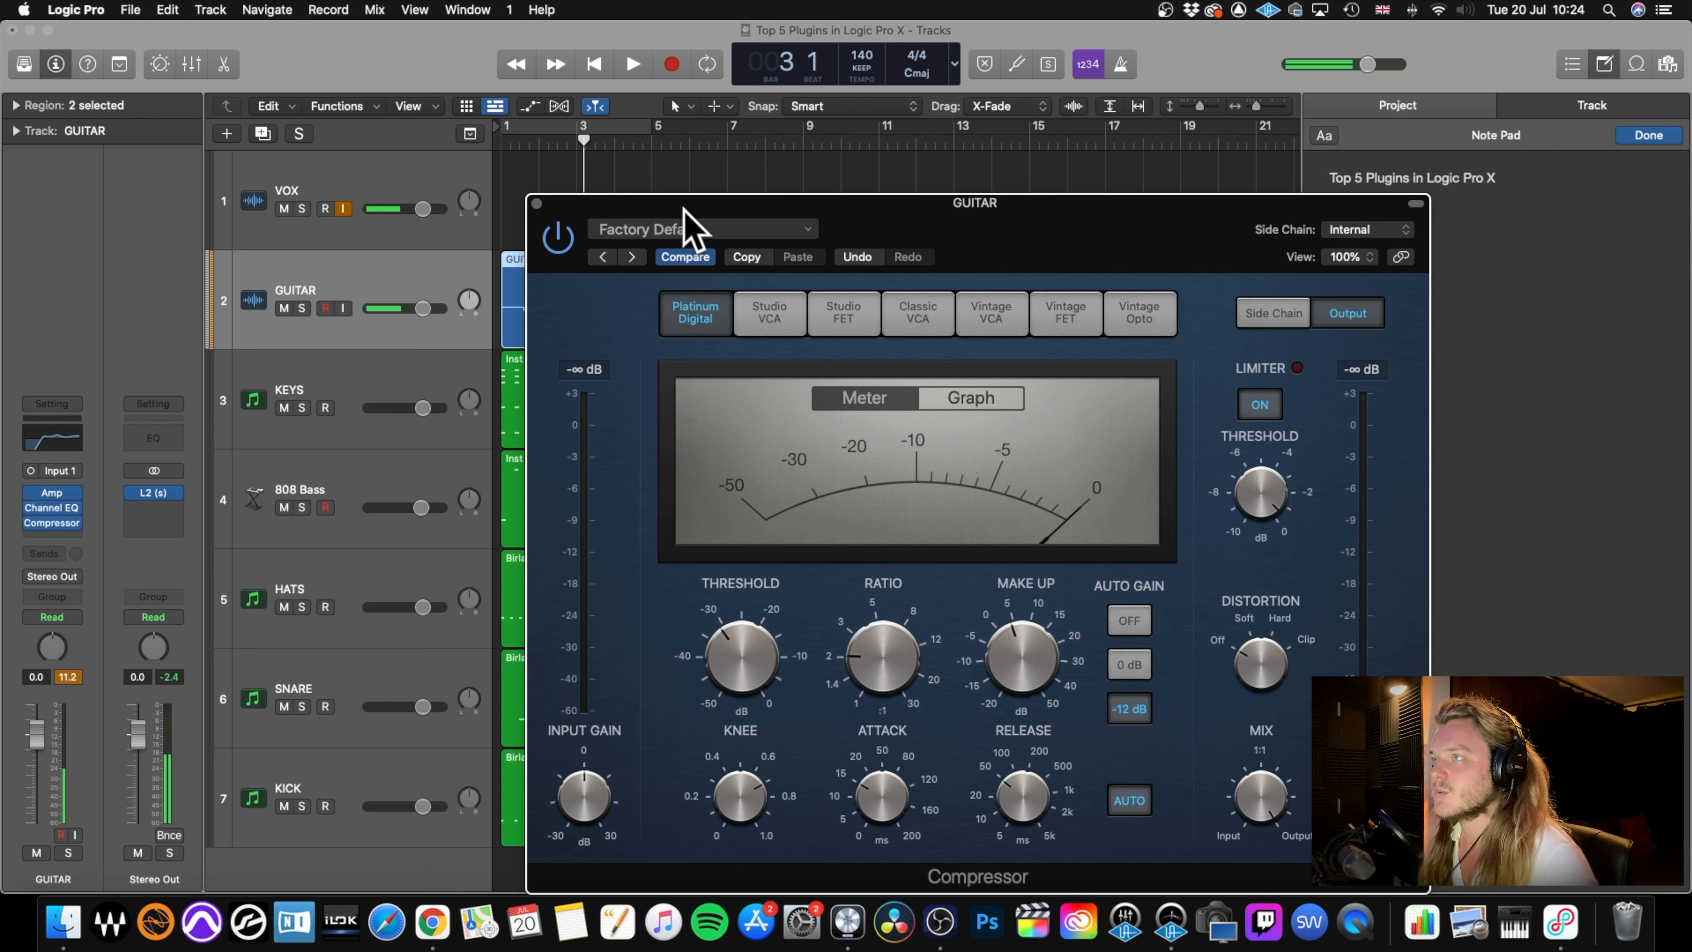
key(space)
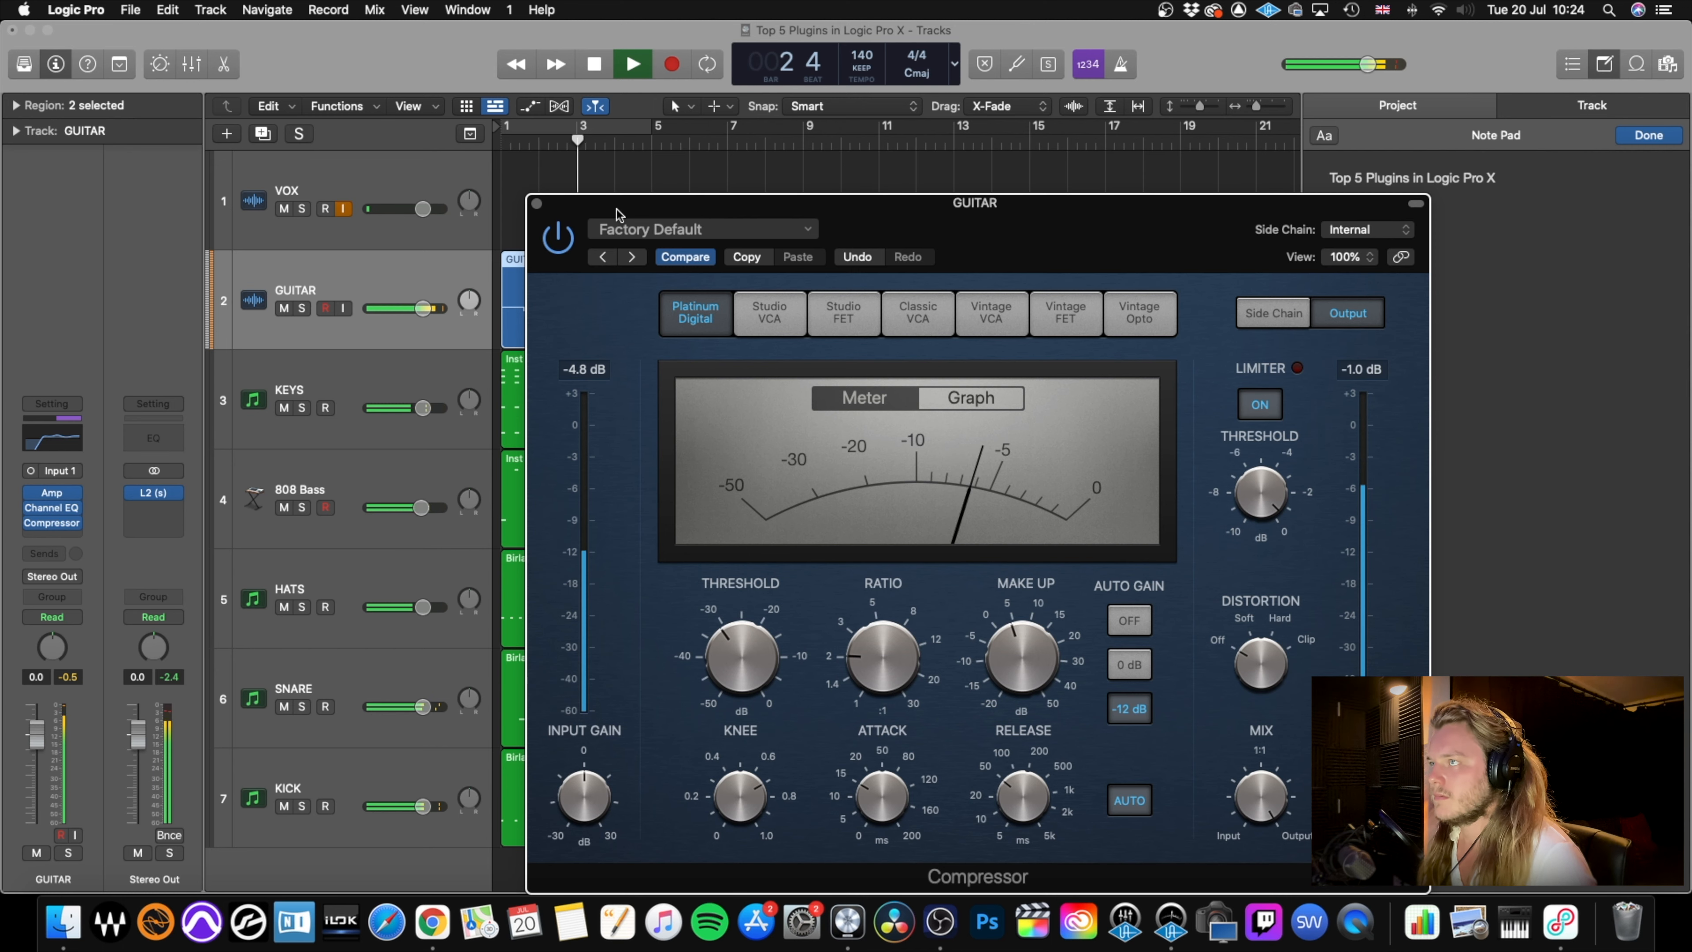
key(space)
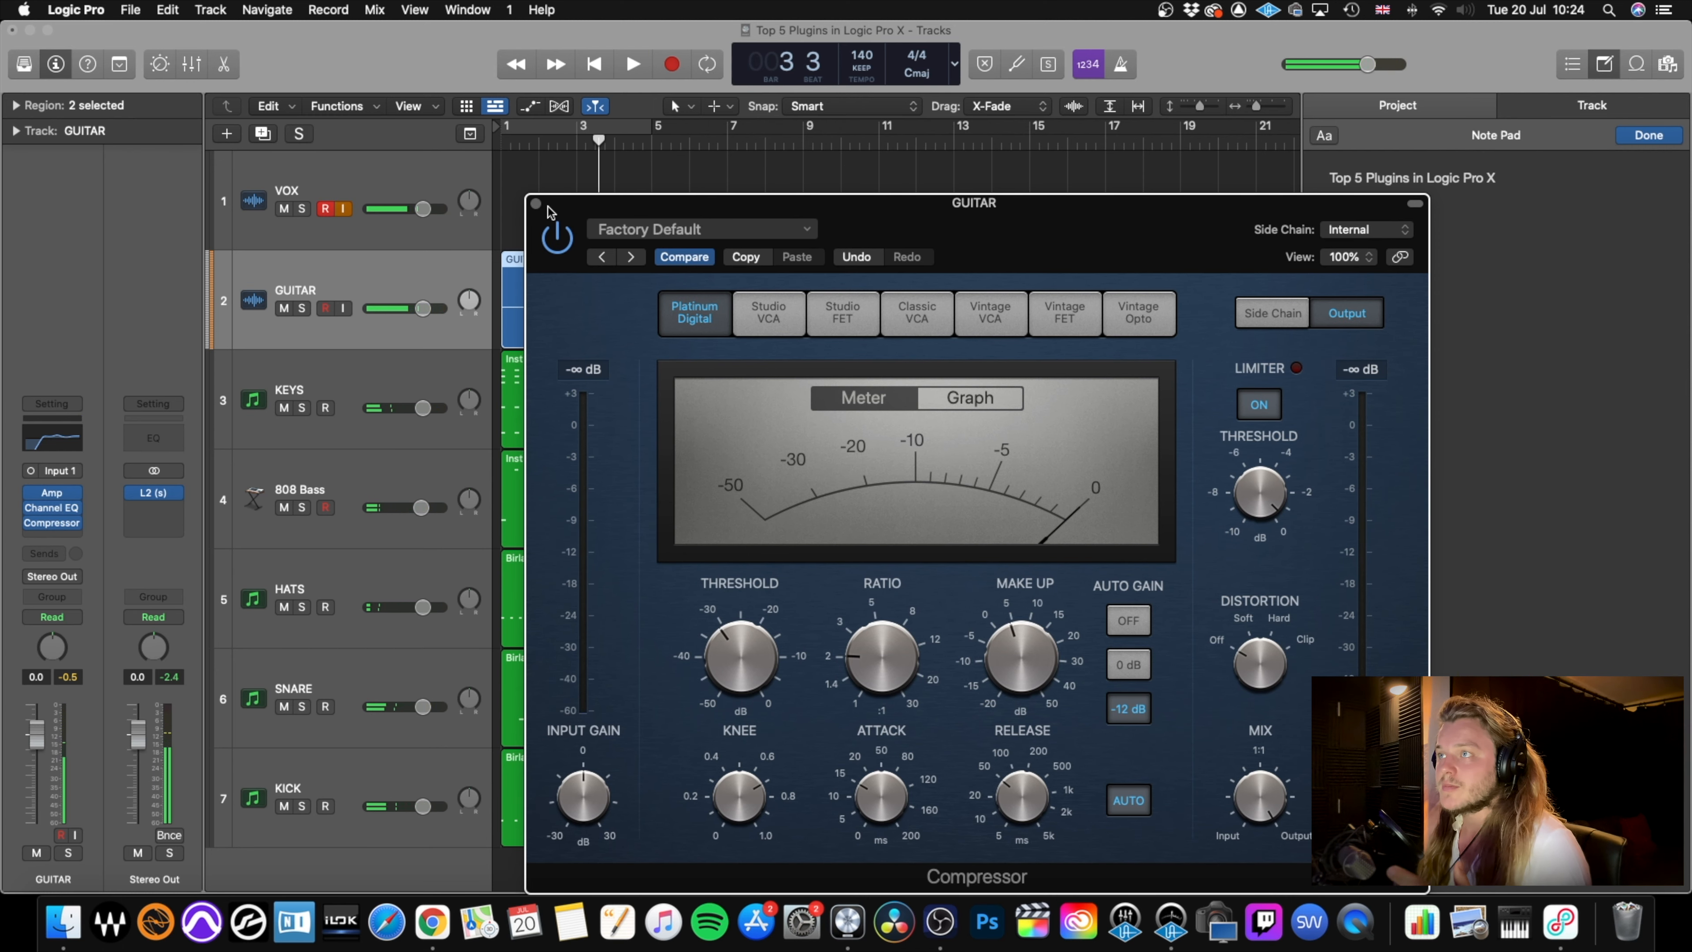
click(537, 204)
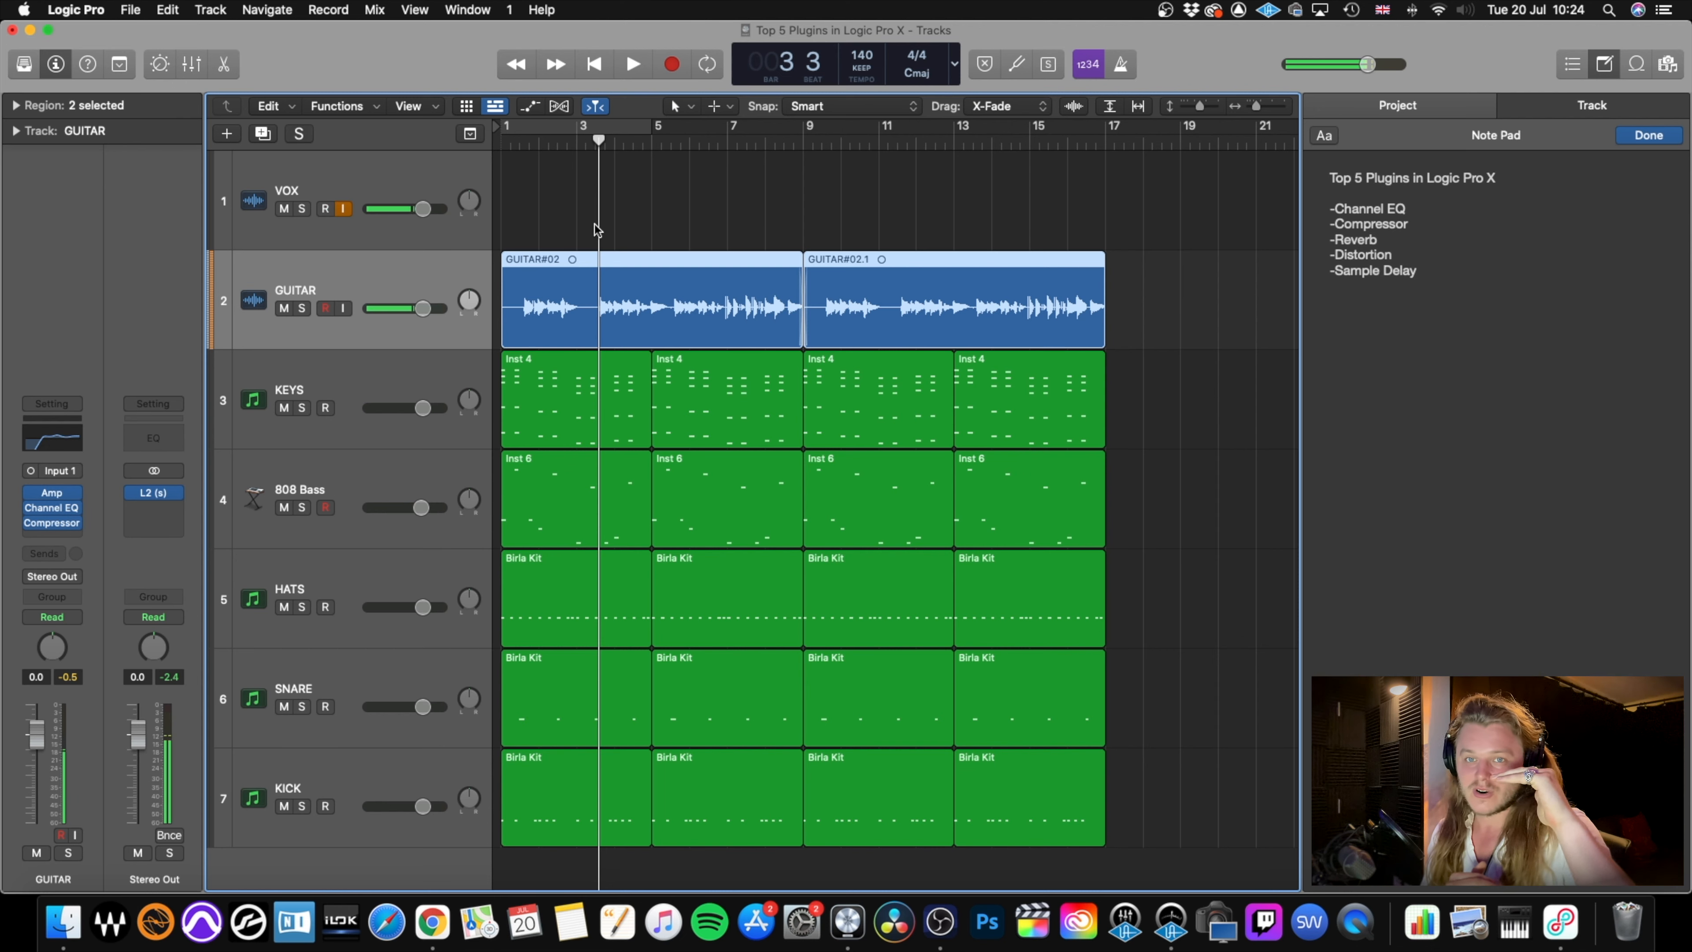
Copy the guitar's Compressor to the KEYS, 808 Bass, HATS, SNARE and KICK channels in the mixer, and hide the mixer.
key(x)
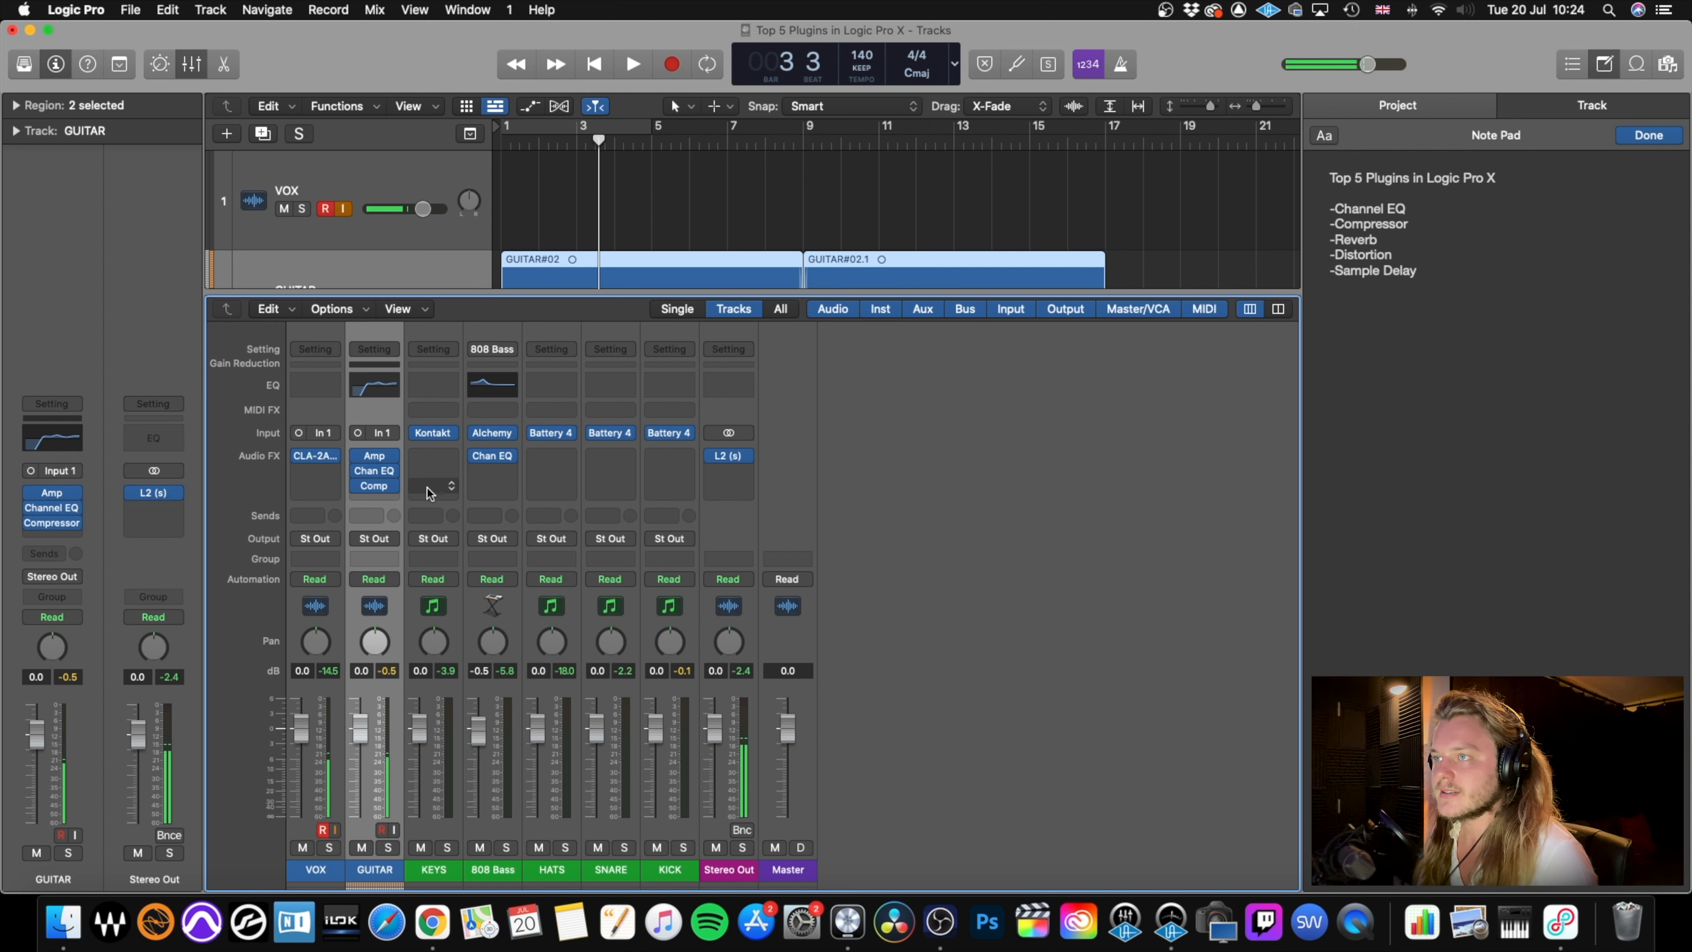
mouse_move(357, 470)
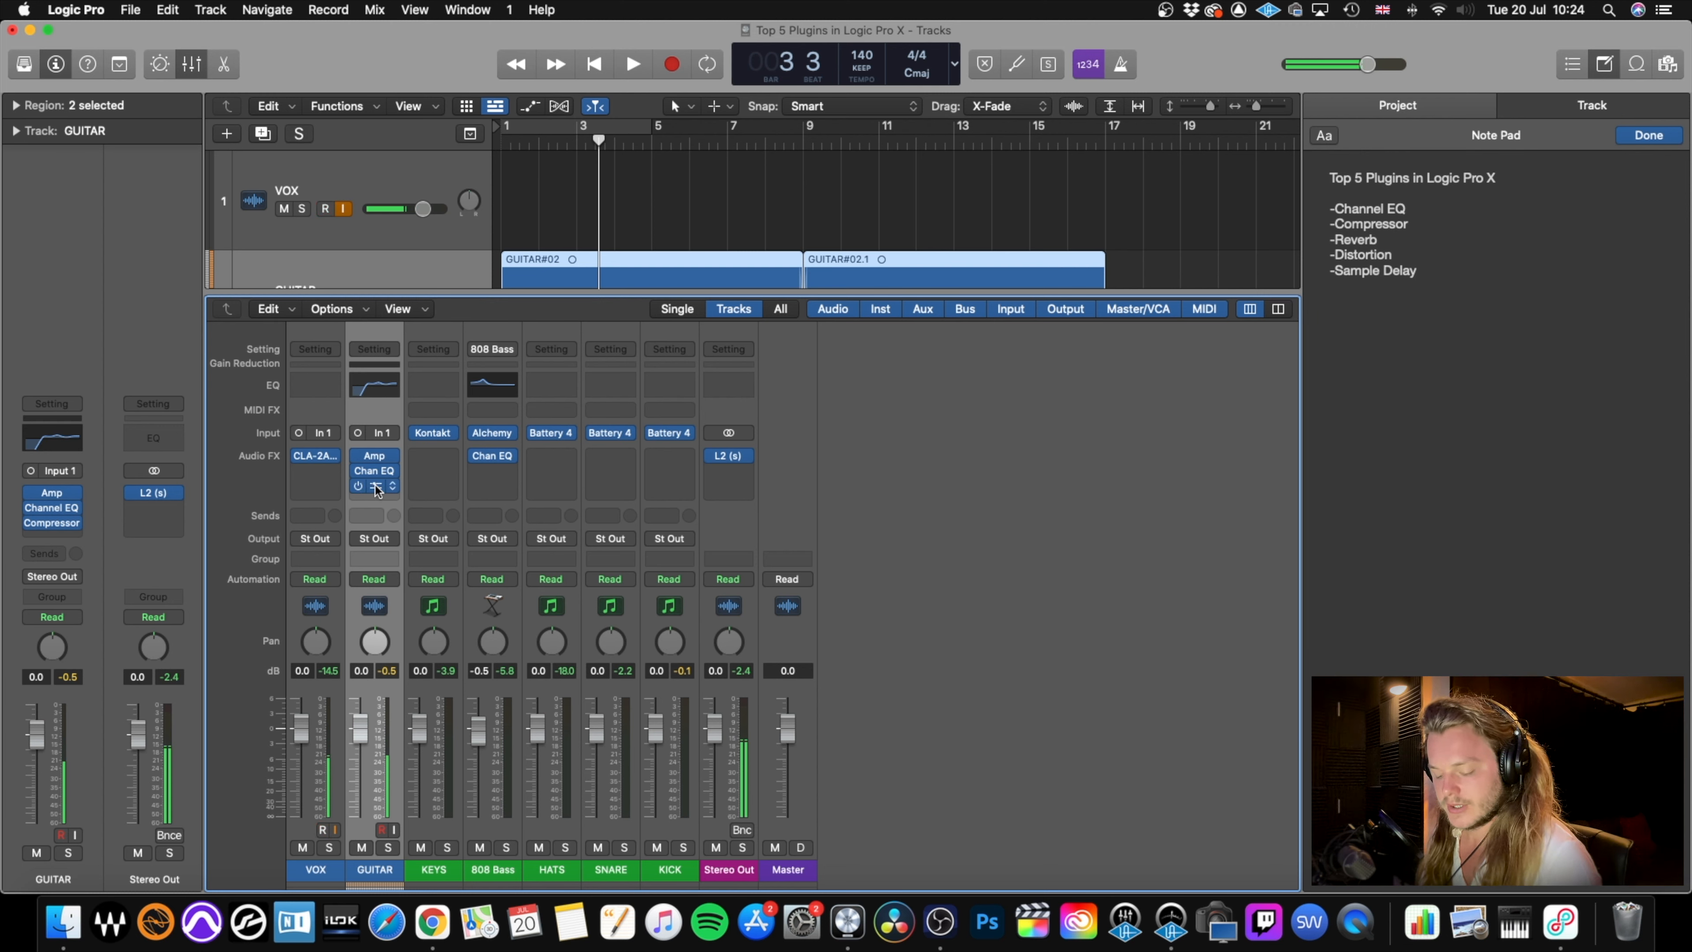
drag(376, 487, 676, 459)
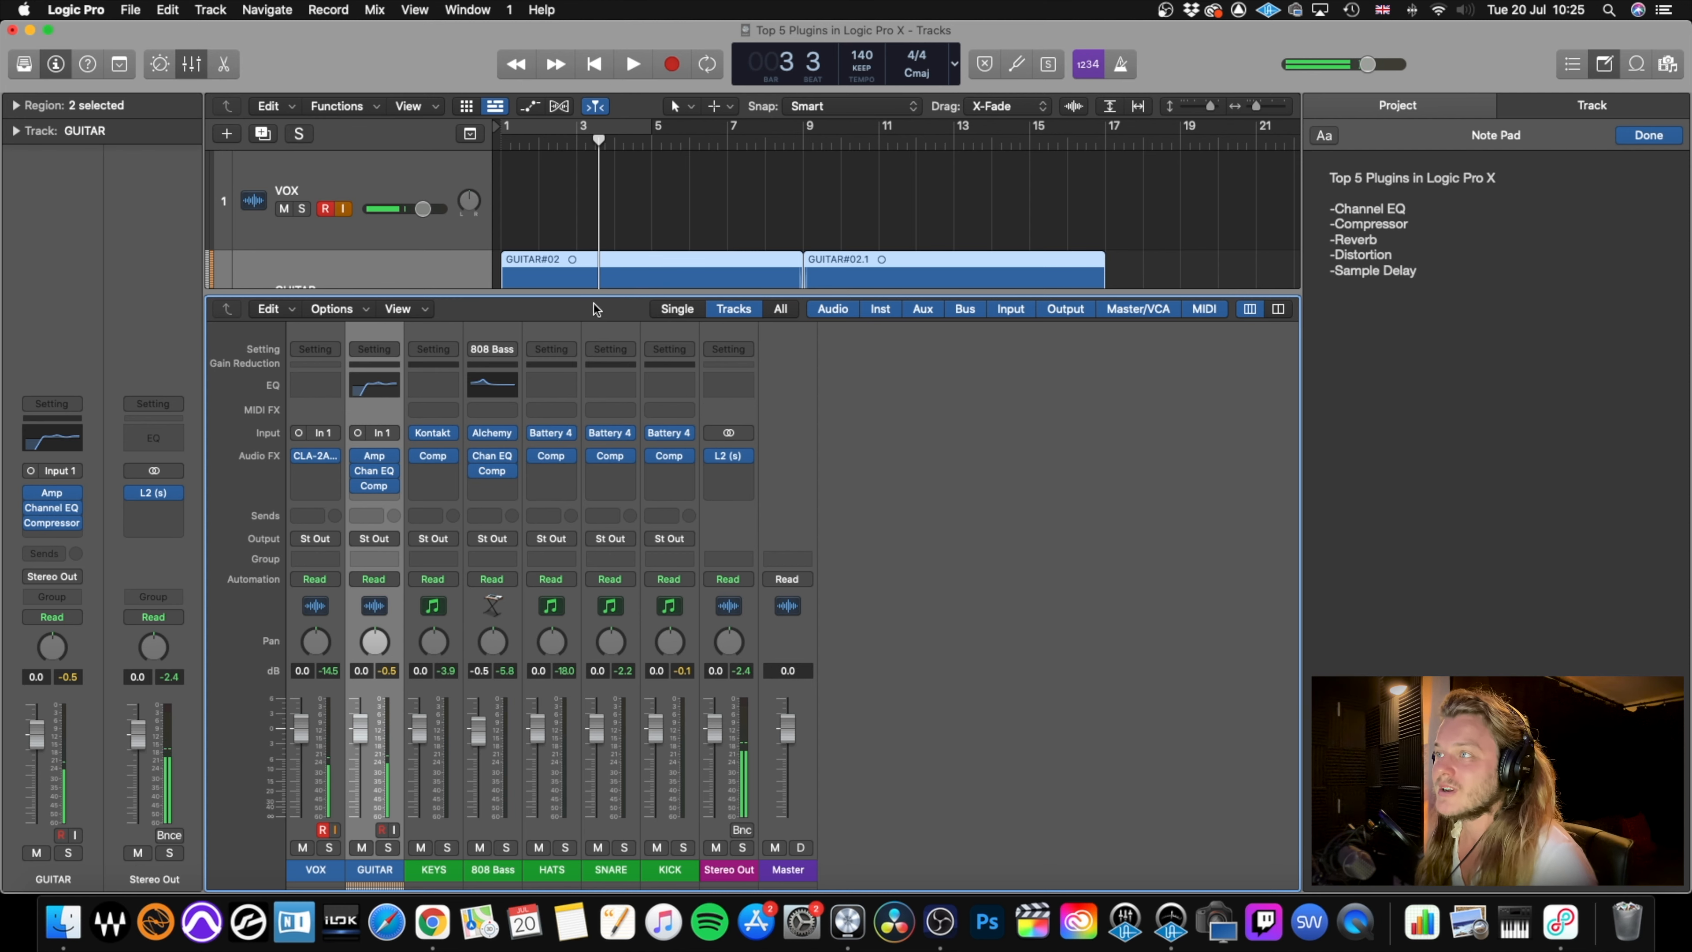
key(x)
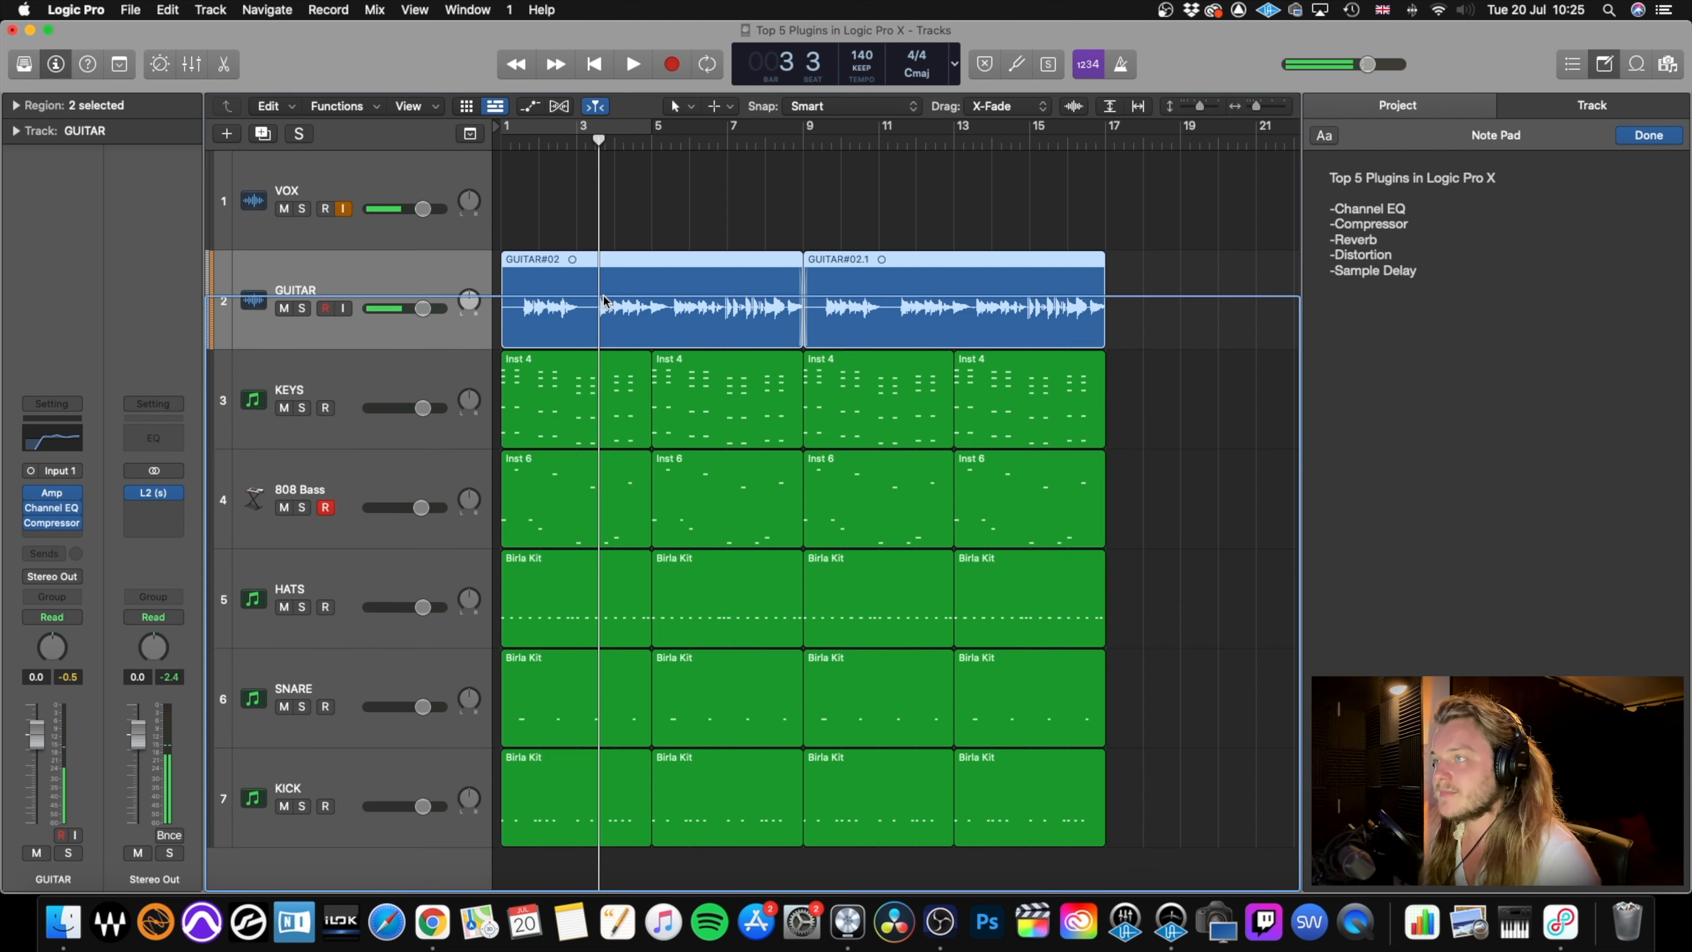
Audition the compressed mix from the start, lower the HATS volume to -1.5 dB, and play the mix again.
key(Return)
key(space)
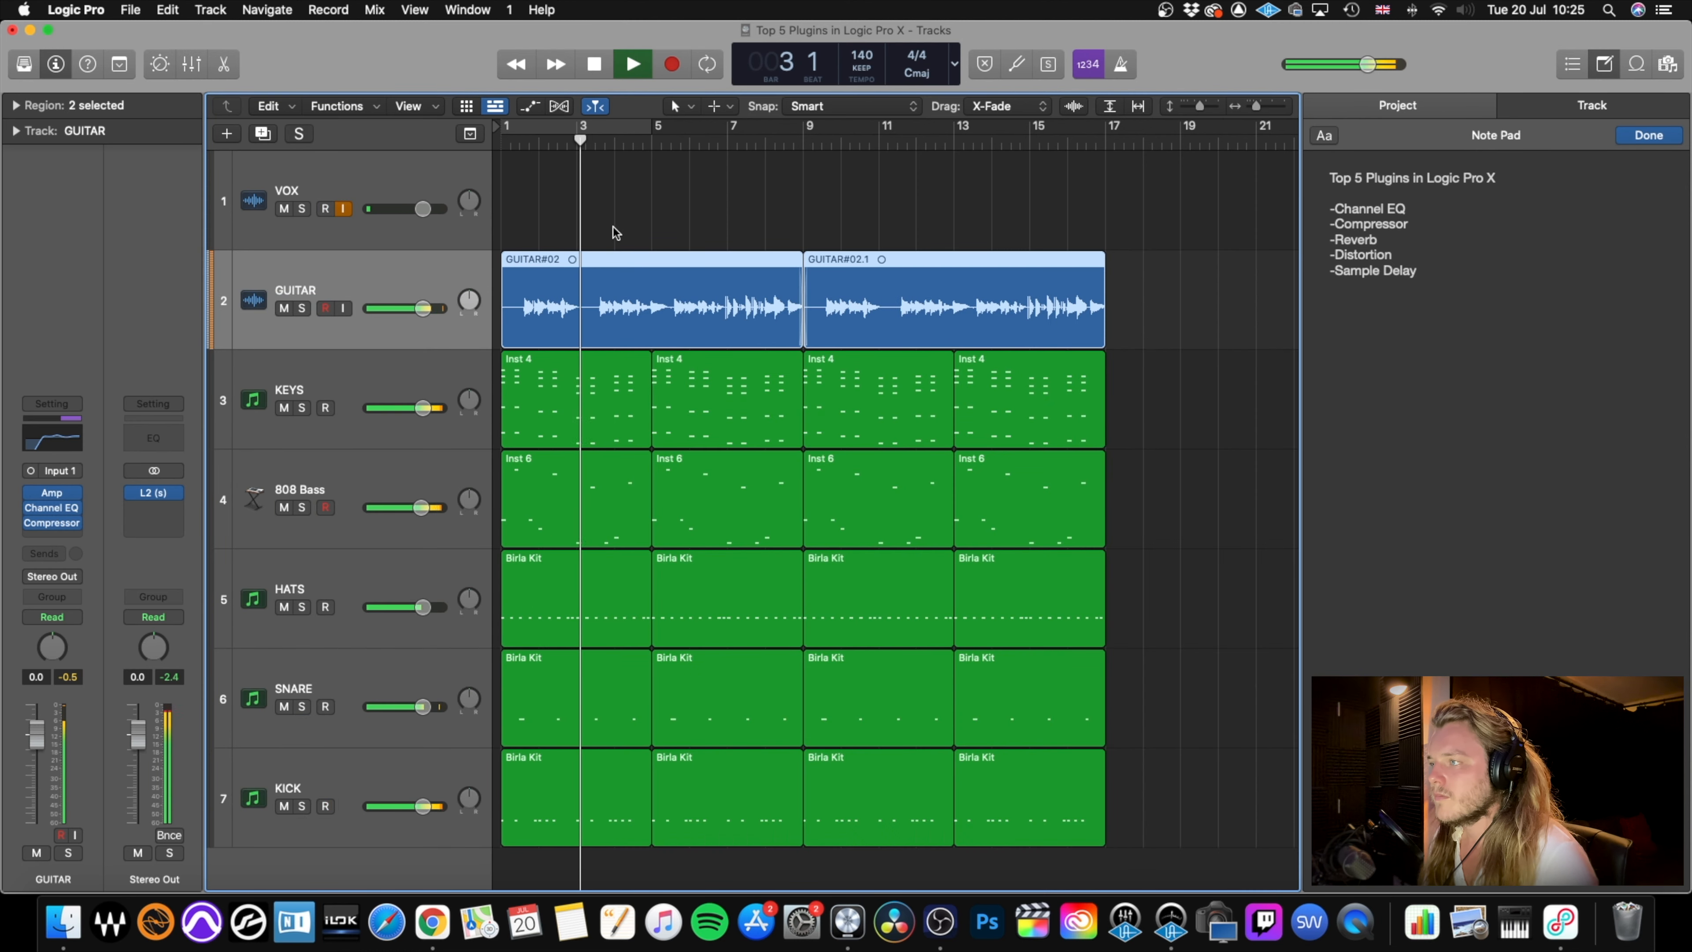
key(space)
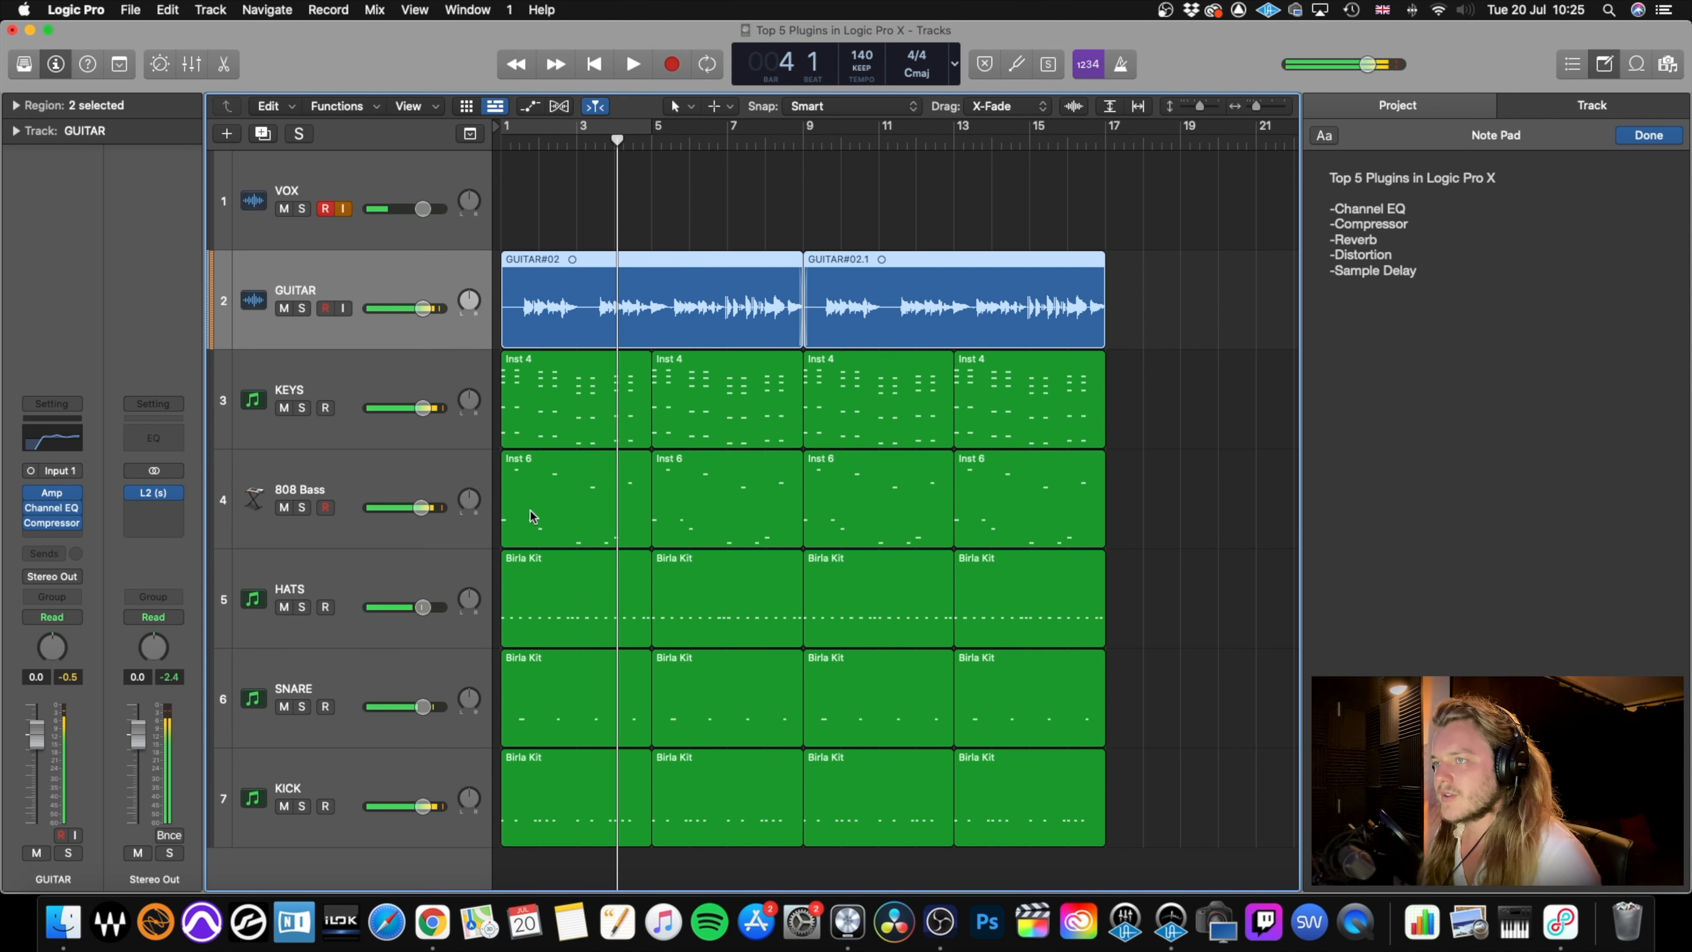
drag(422, 607, 417, 607)
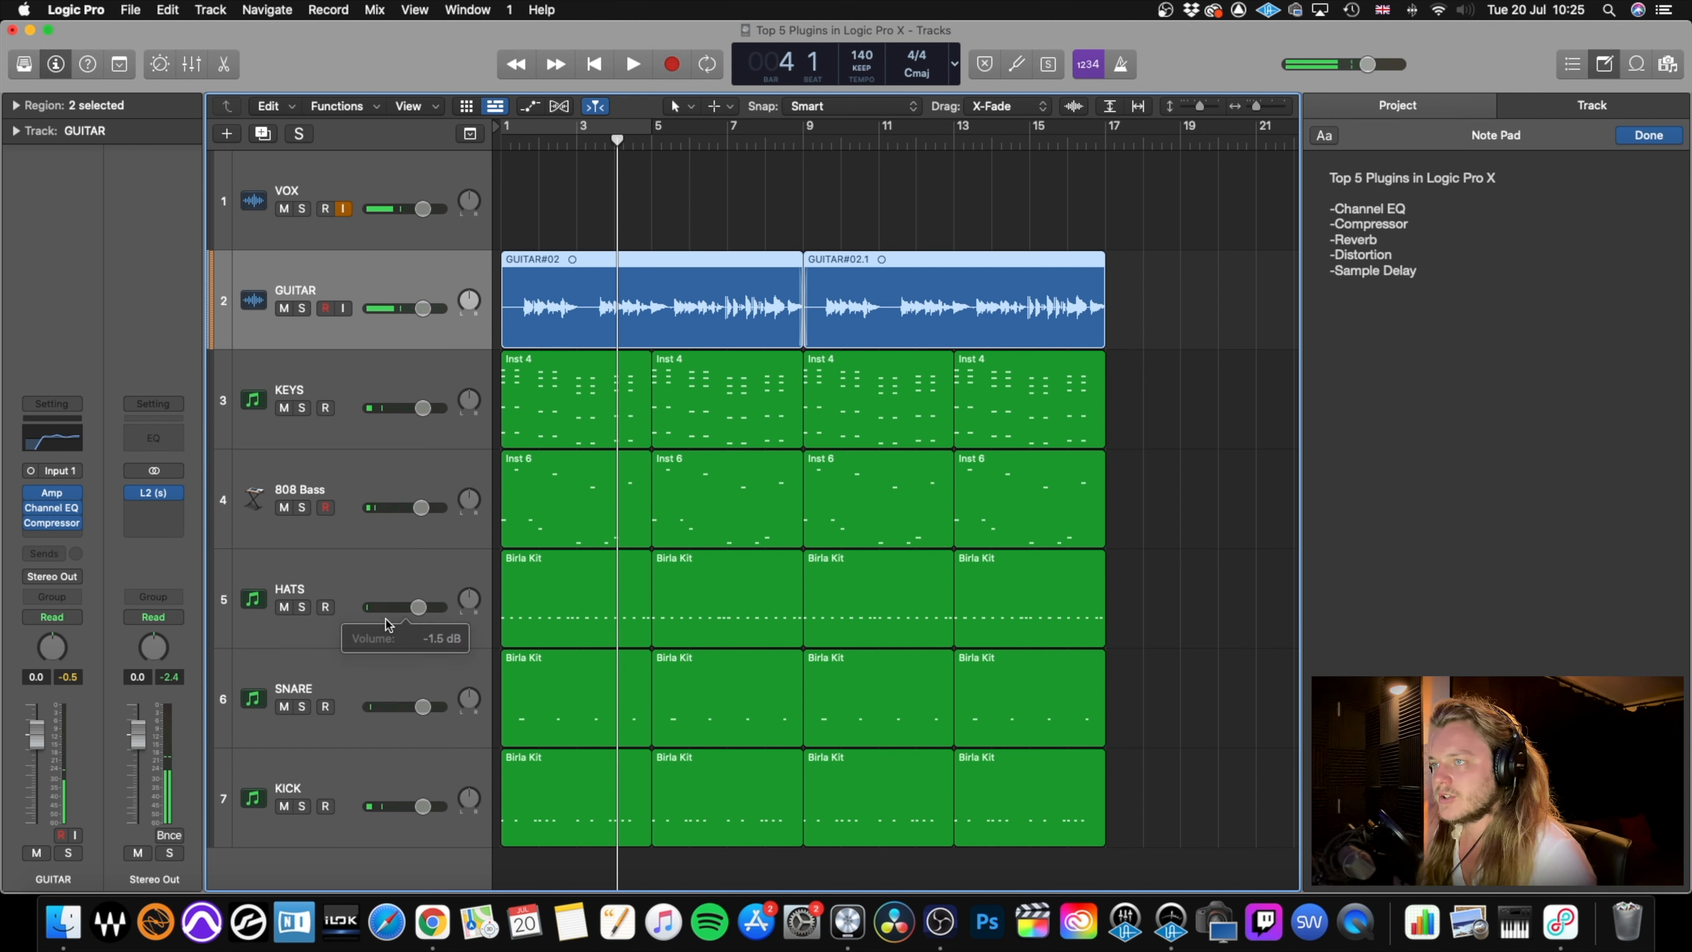
key(Return)
key(space)
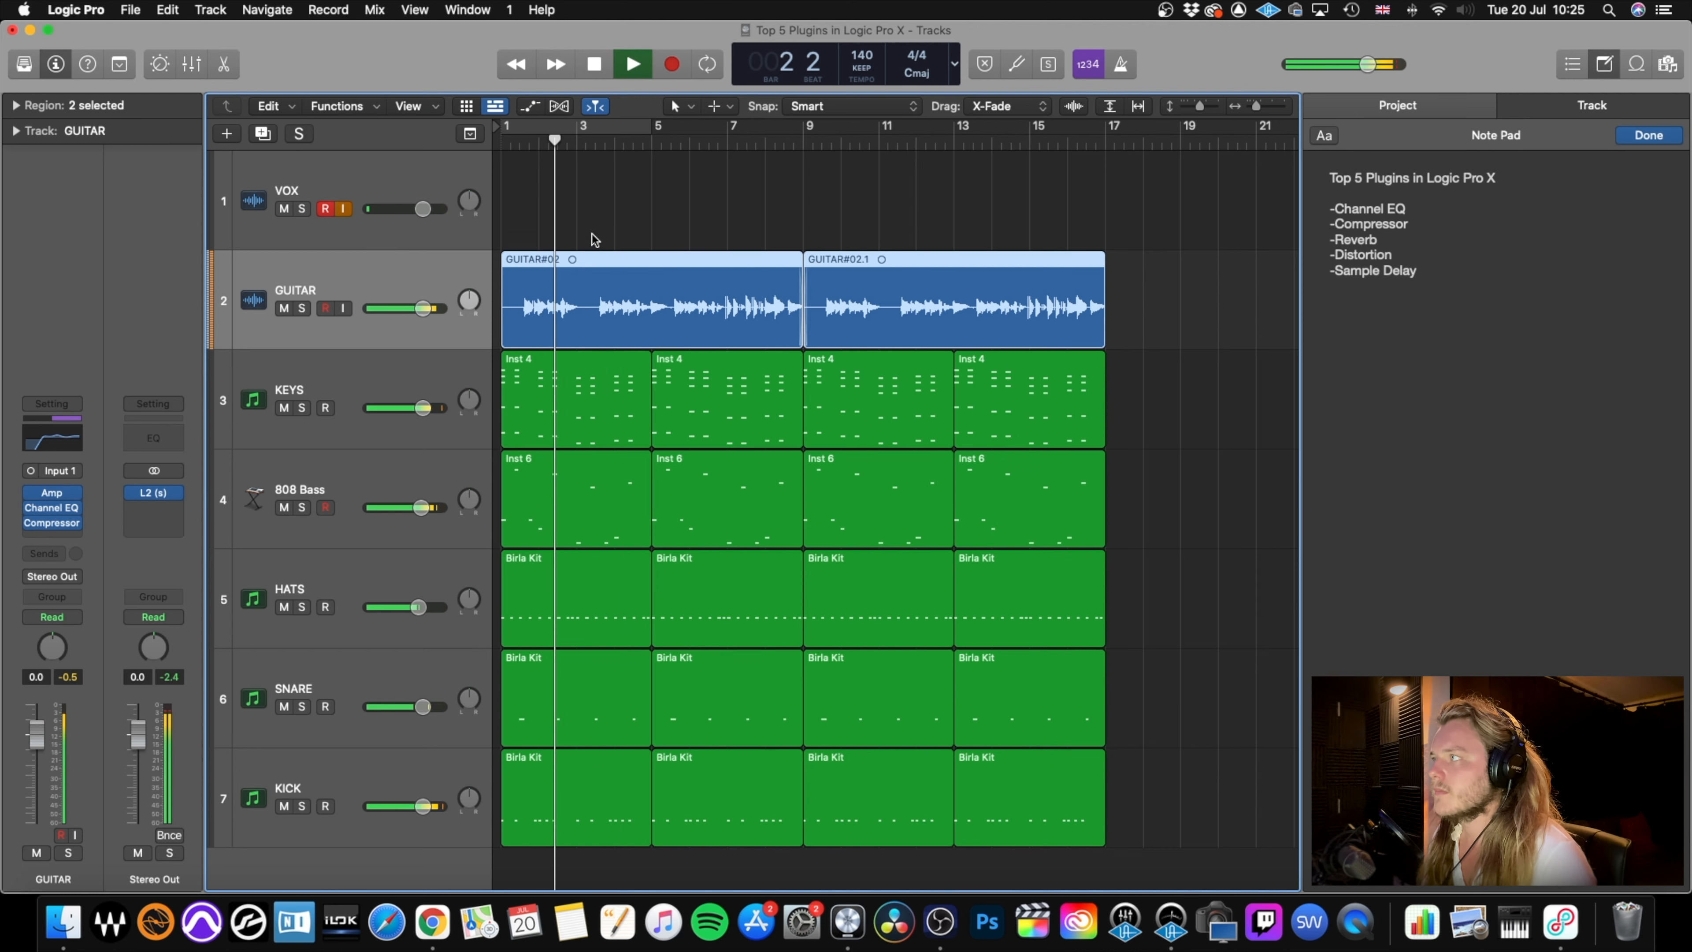
key(space)
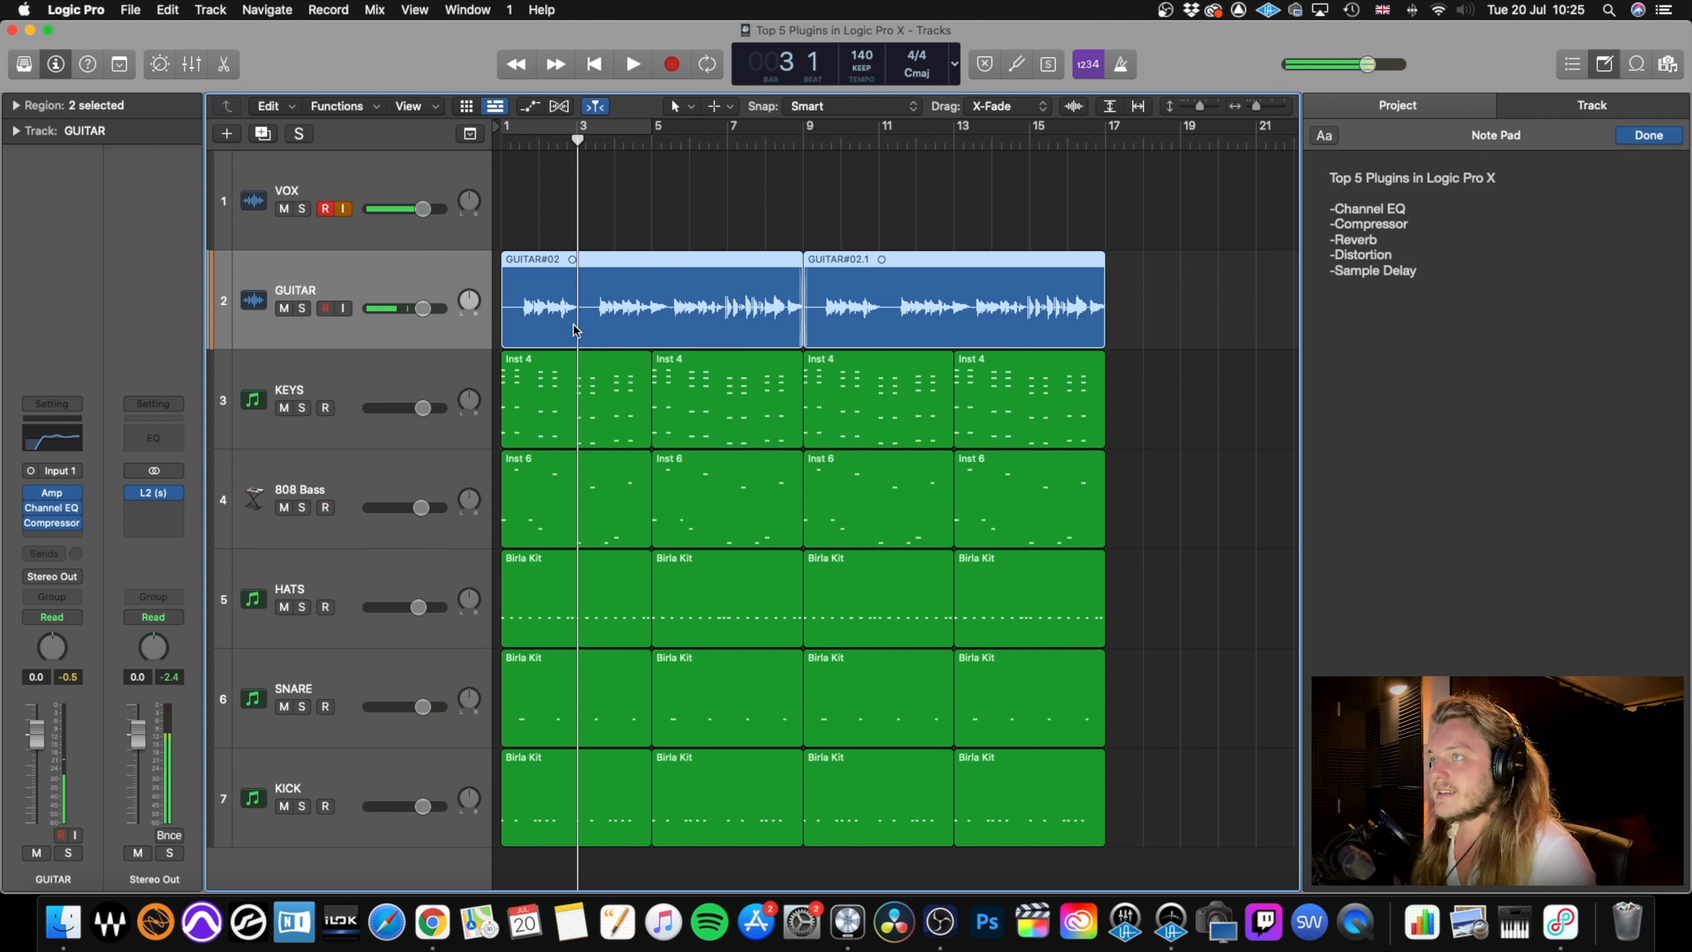
Insert a mono-to-stereo Space Designer reverb on the GUITAR track and move its window up so the controls are accessible.
click(54, 536)
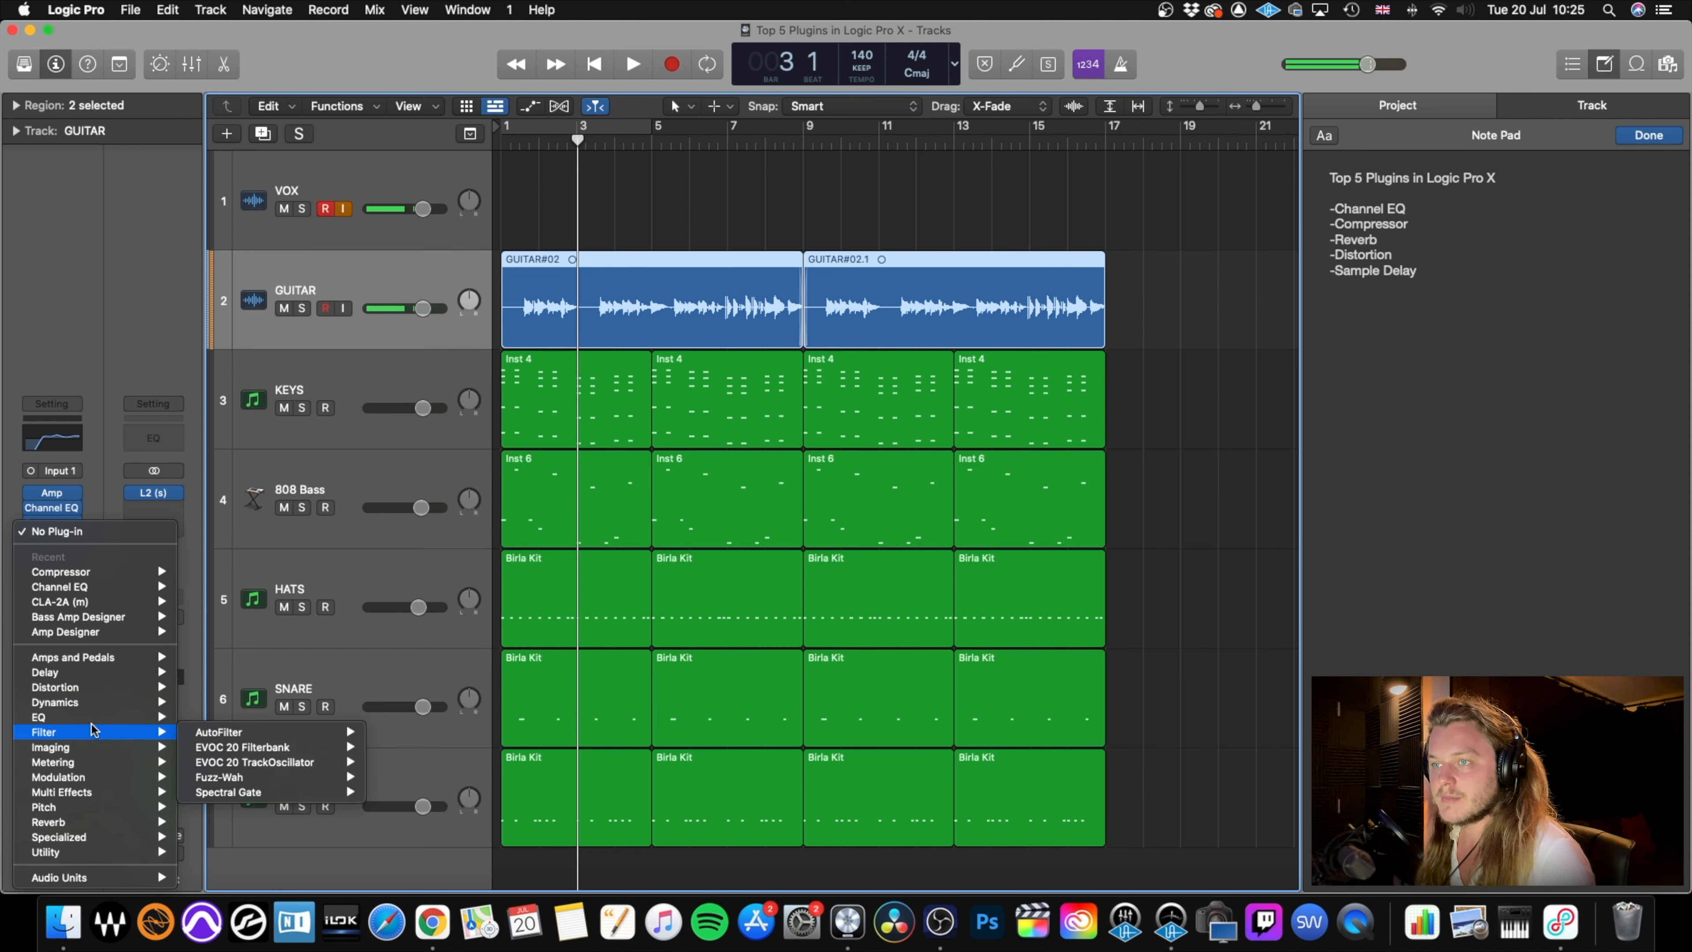
mouse_move(100, 673)
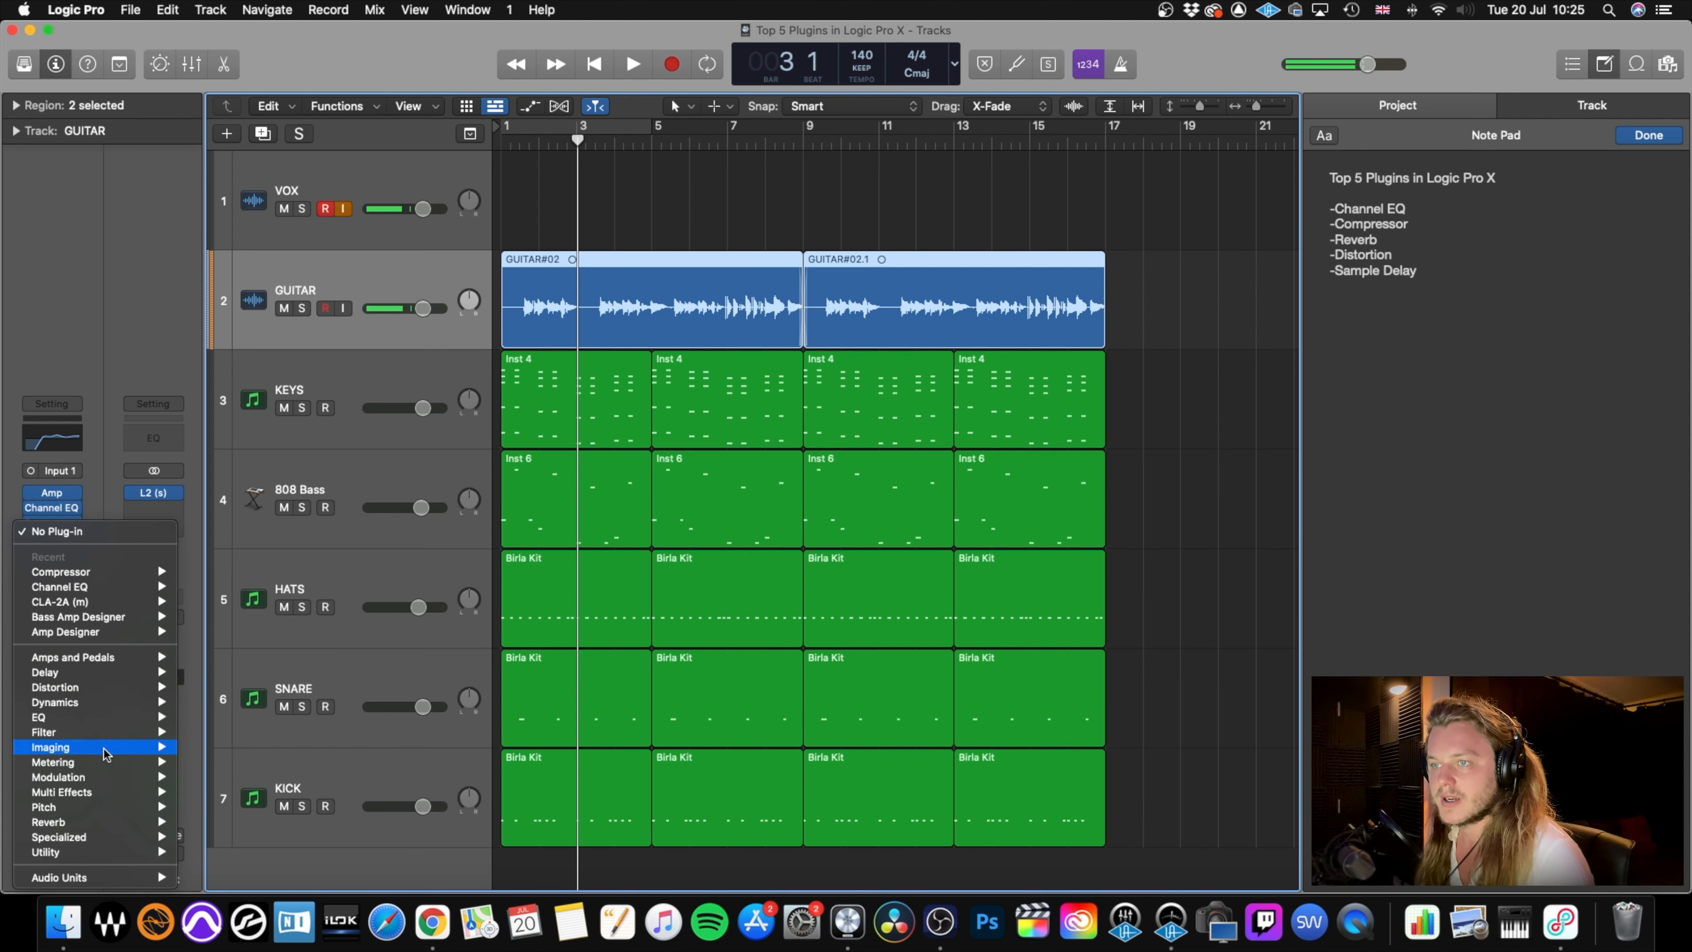
mouse_move(106, 824)
mouse_move(293, 870)
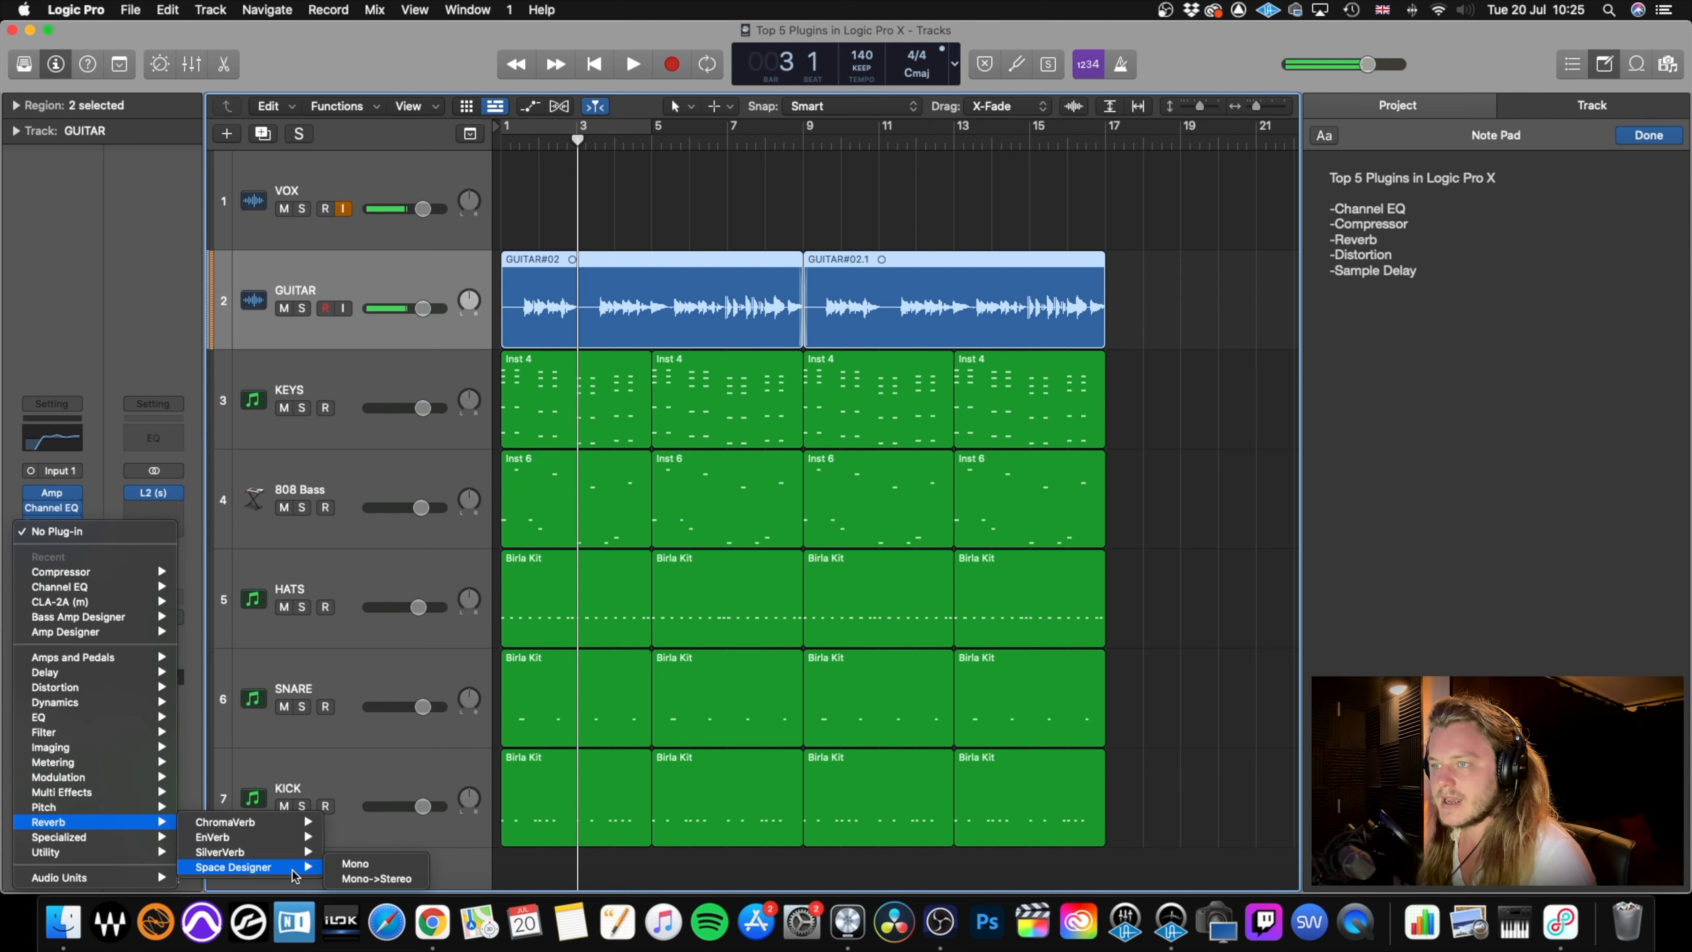
click(406, 880)
drag(969, 211, 983, 179)
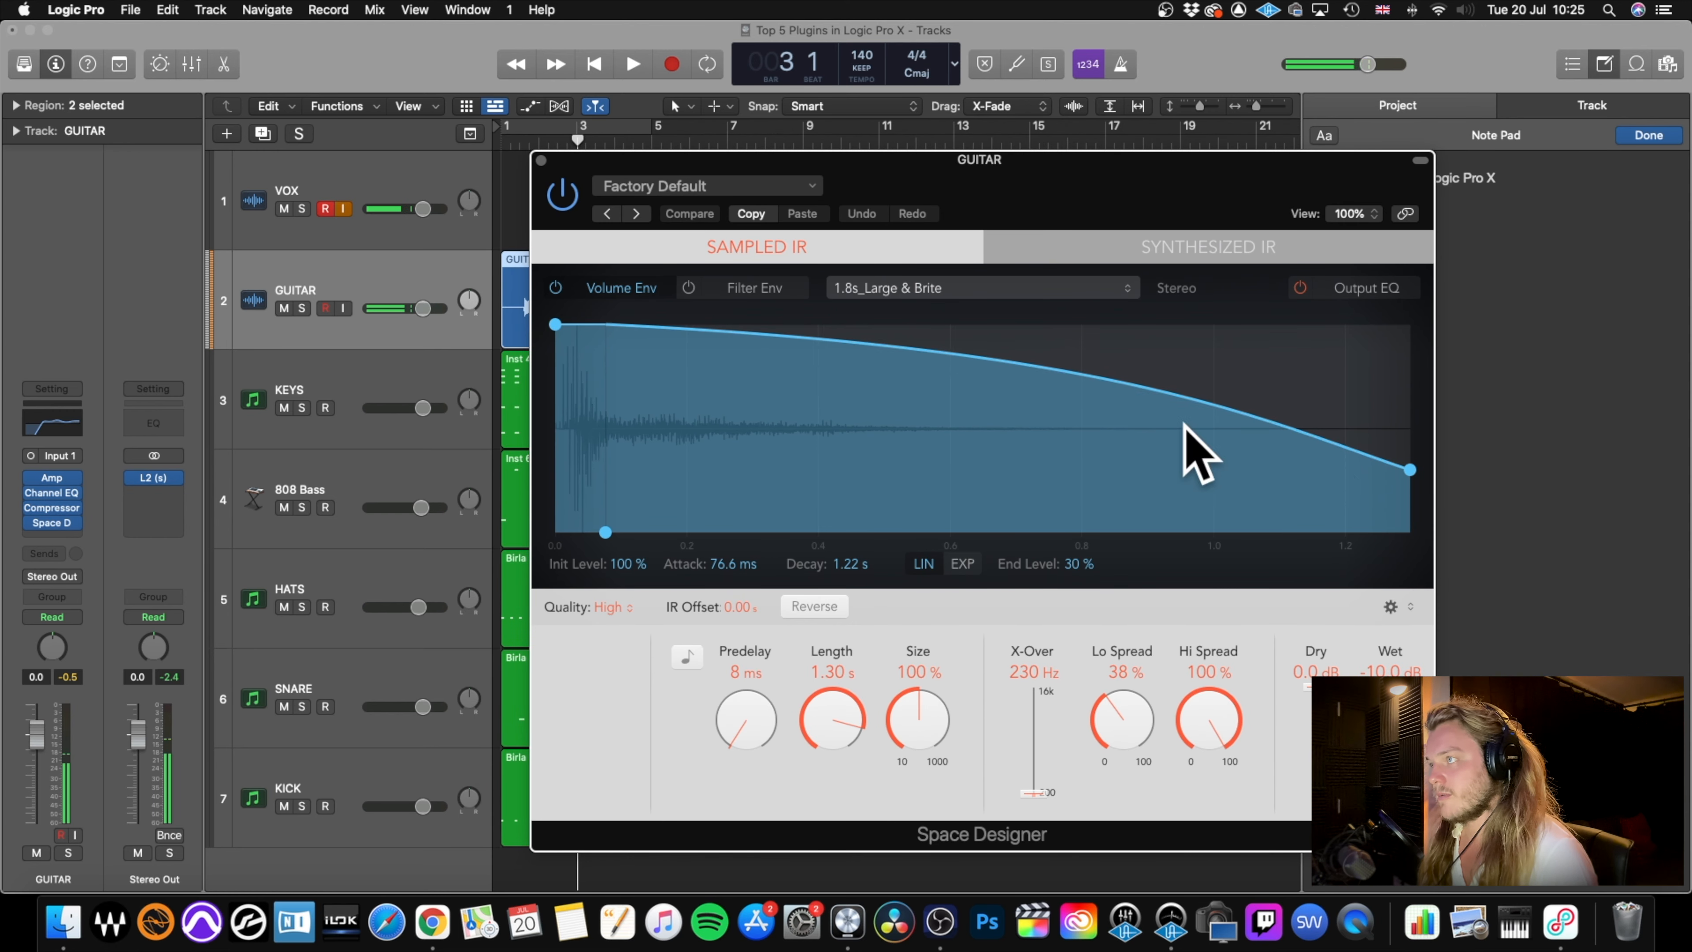
Solo the VOX and GUITAR tracks and audition the guitar reverb from the start of the song.
click(302, 209)
click(302, 308)
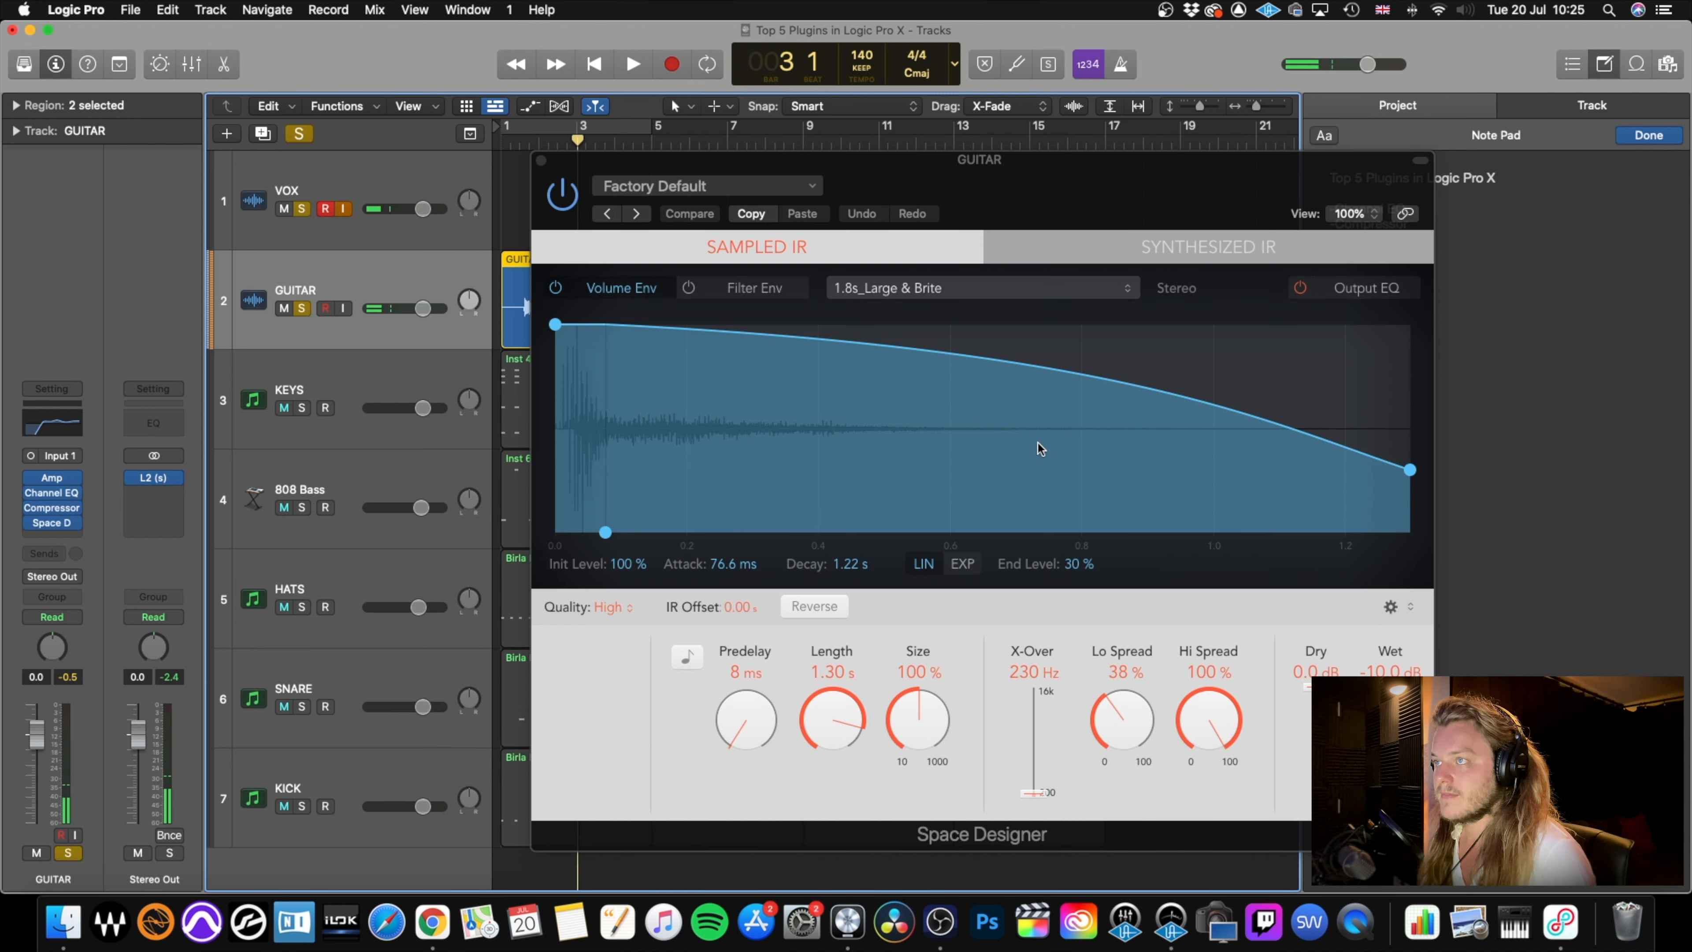
key(Return)
key(space)
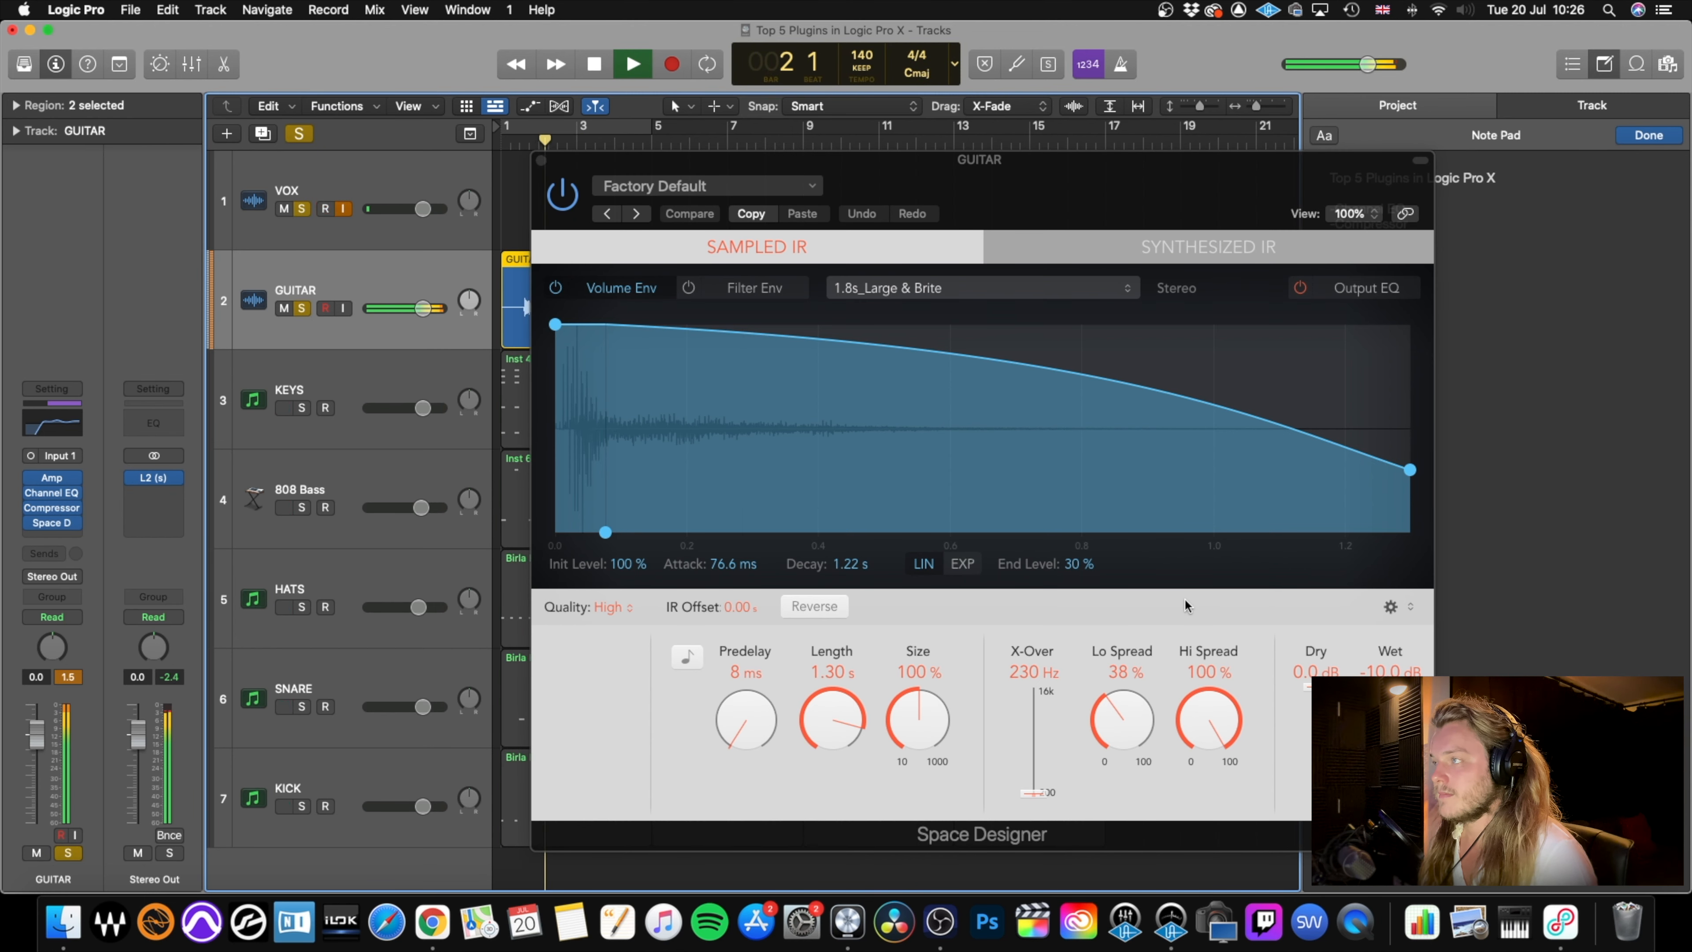
key(space)
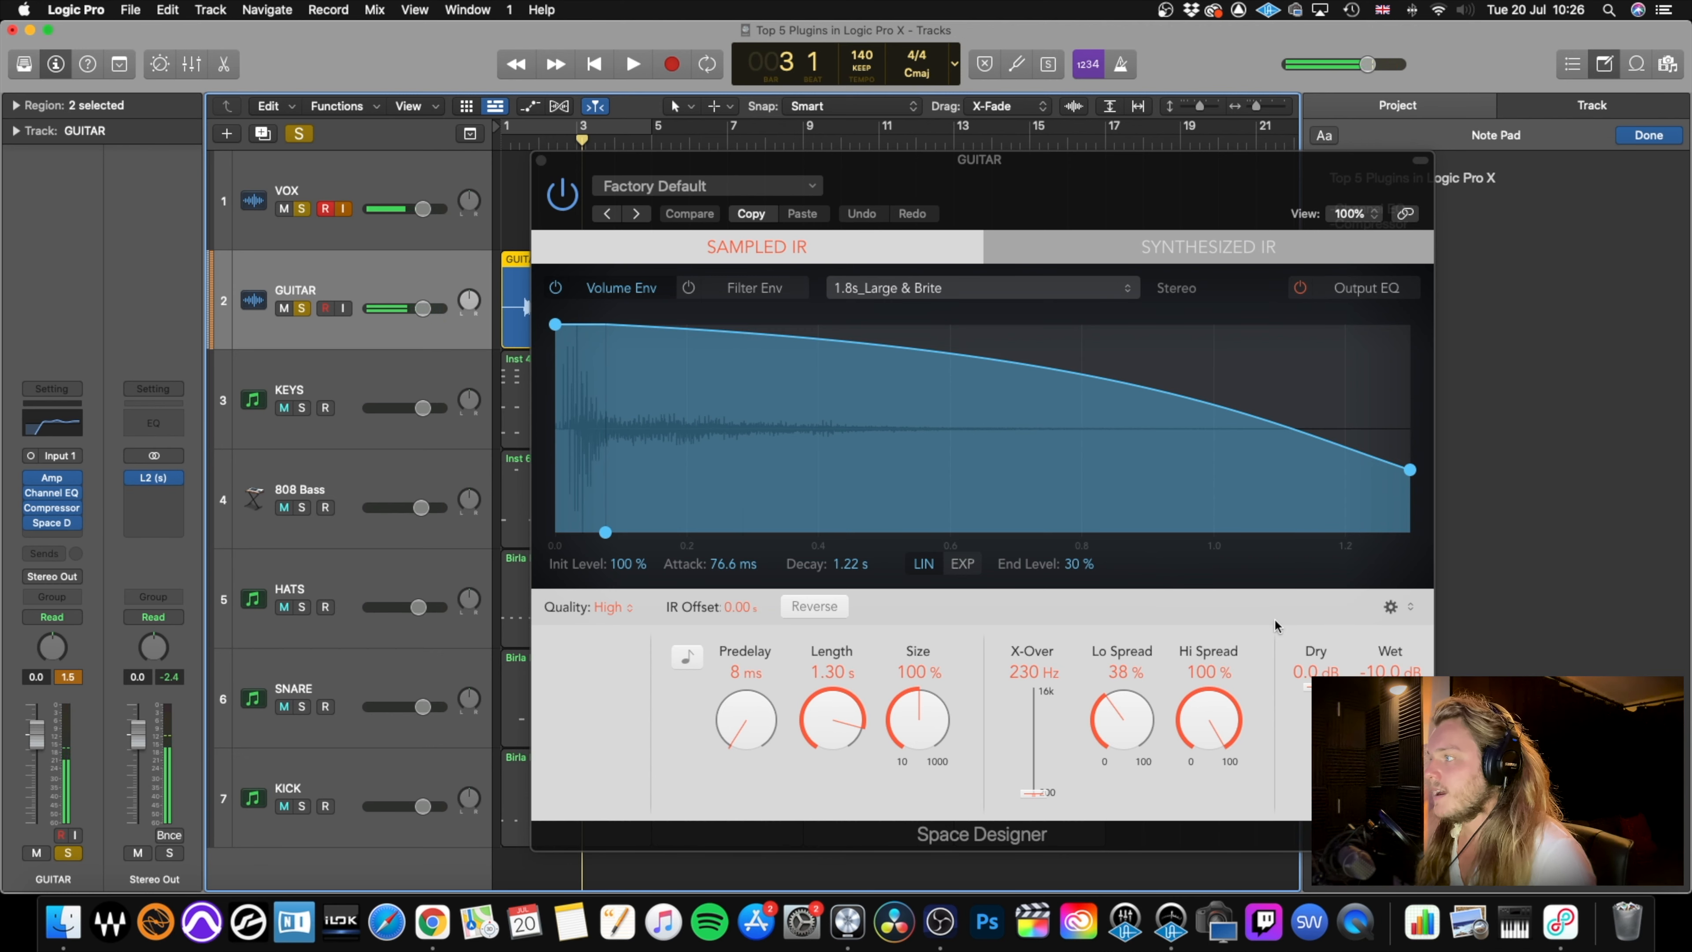
Lower Space Designer's wet level to -18 dB, audition the soloed guitar, and close the reverb.
drag(1390, 707, 1390, 717)
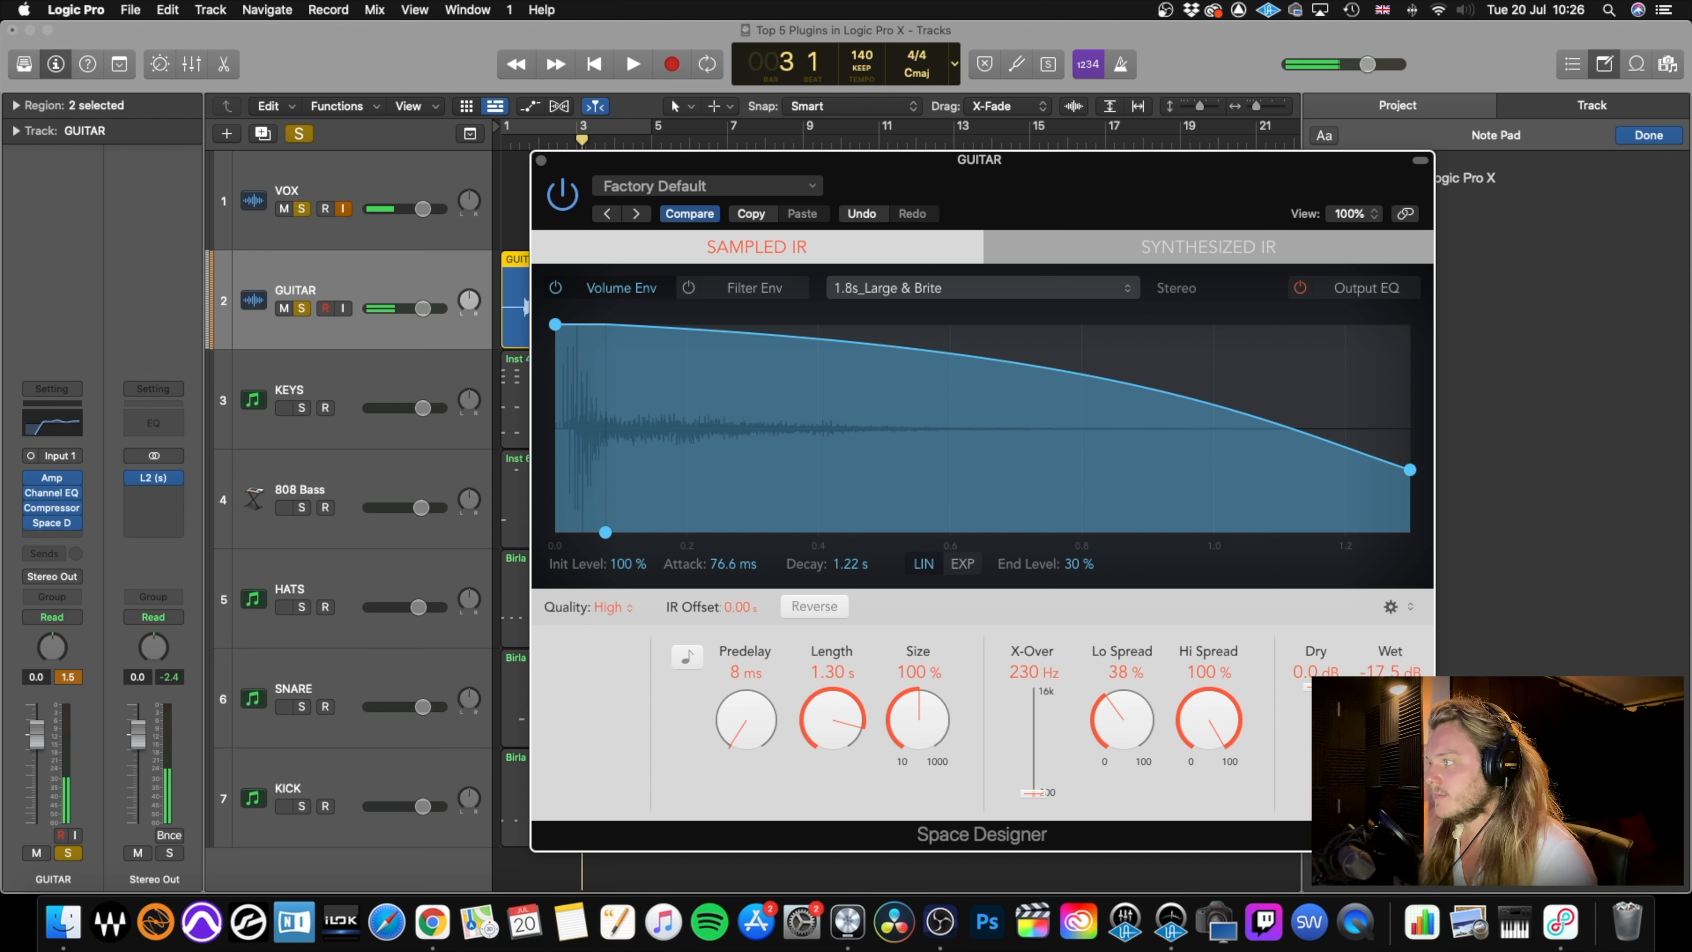
key(space)
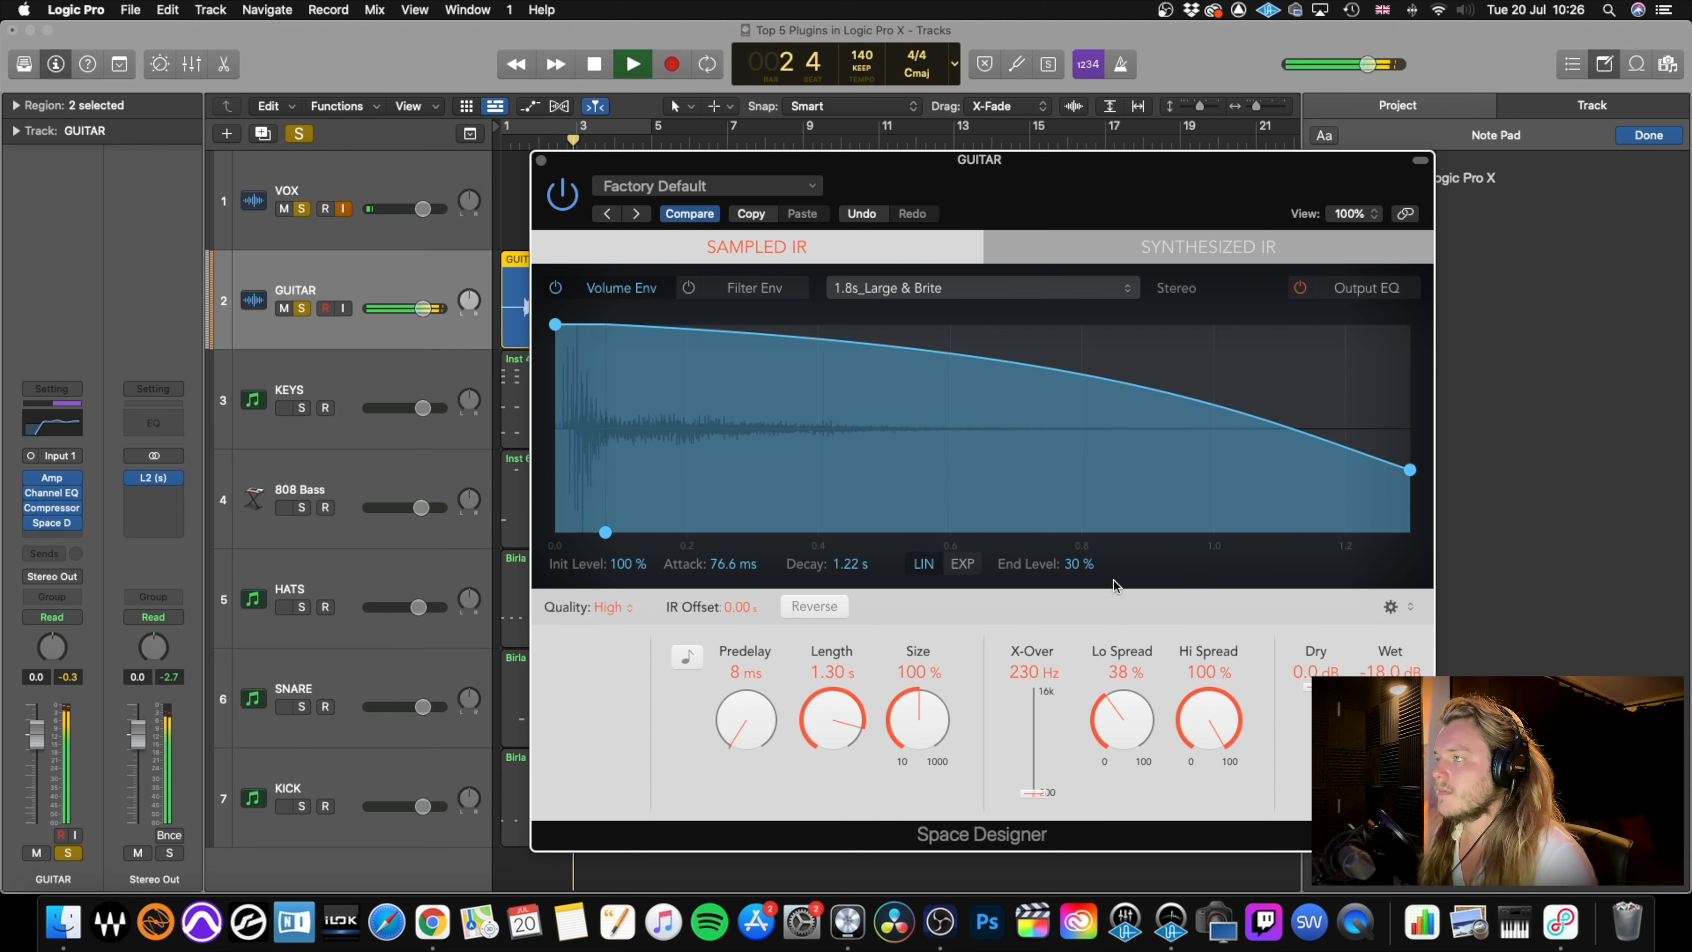
key(space)
click(542, 160)
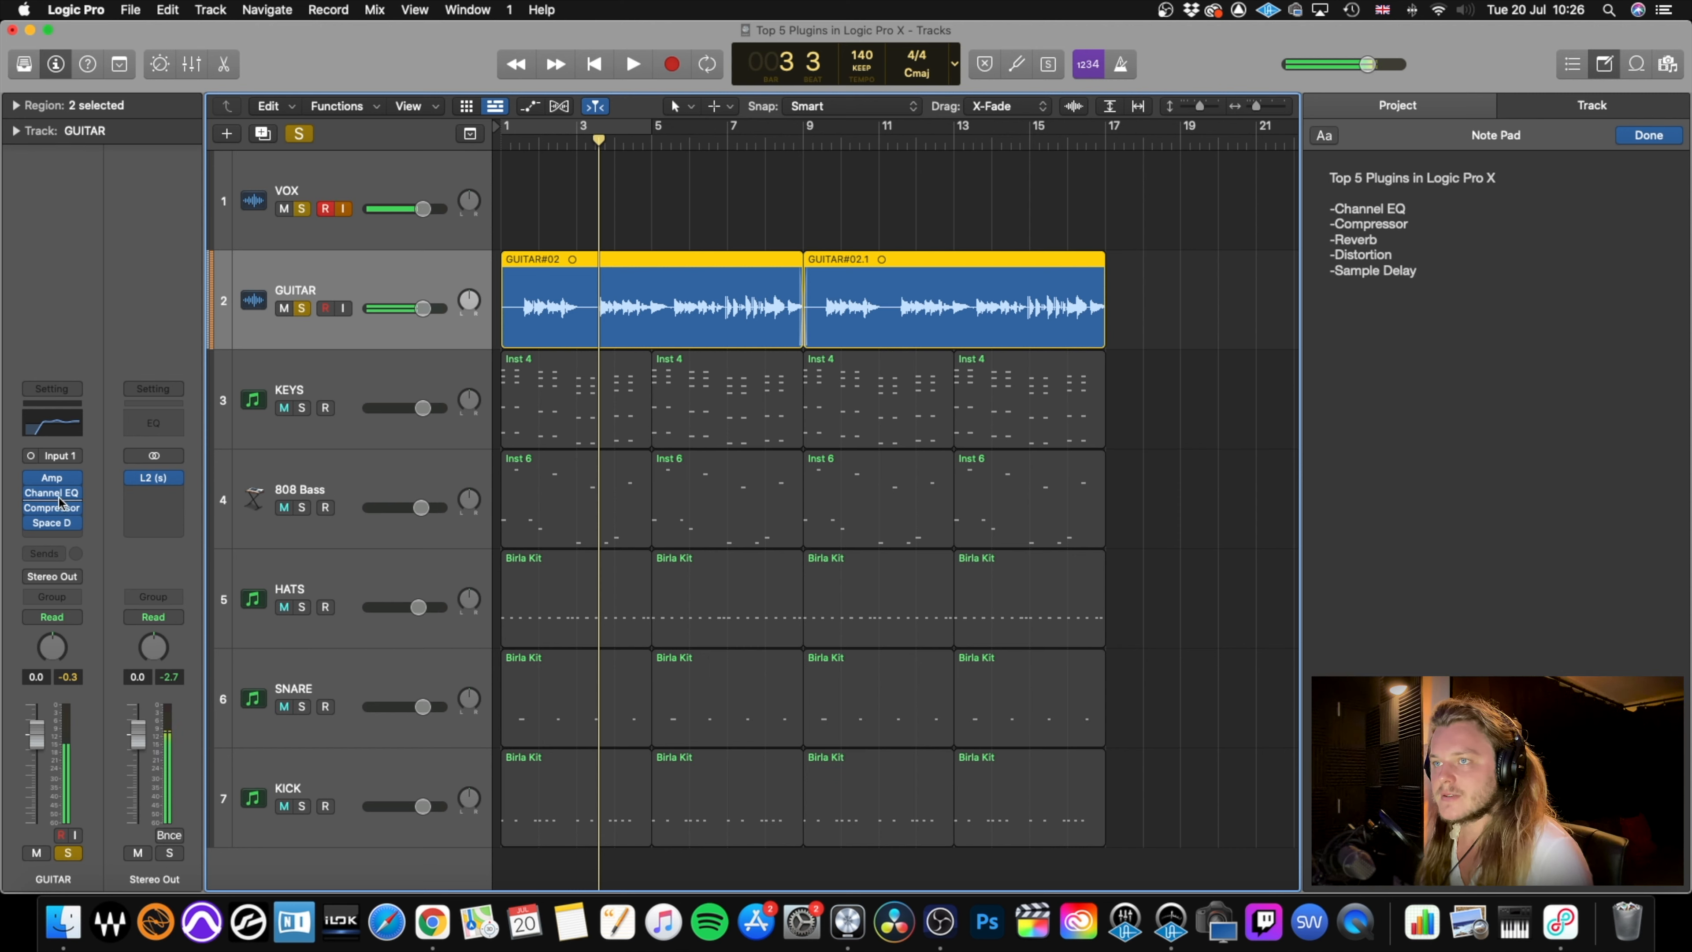
Set the low cut of the GUITAR track's Channel EQ to 302 Hz, audition the change, and close the EQ.
click(52, 537)
click(118, 430)
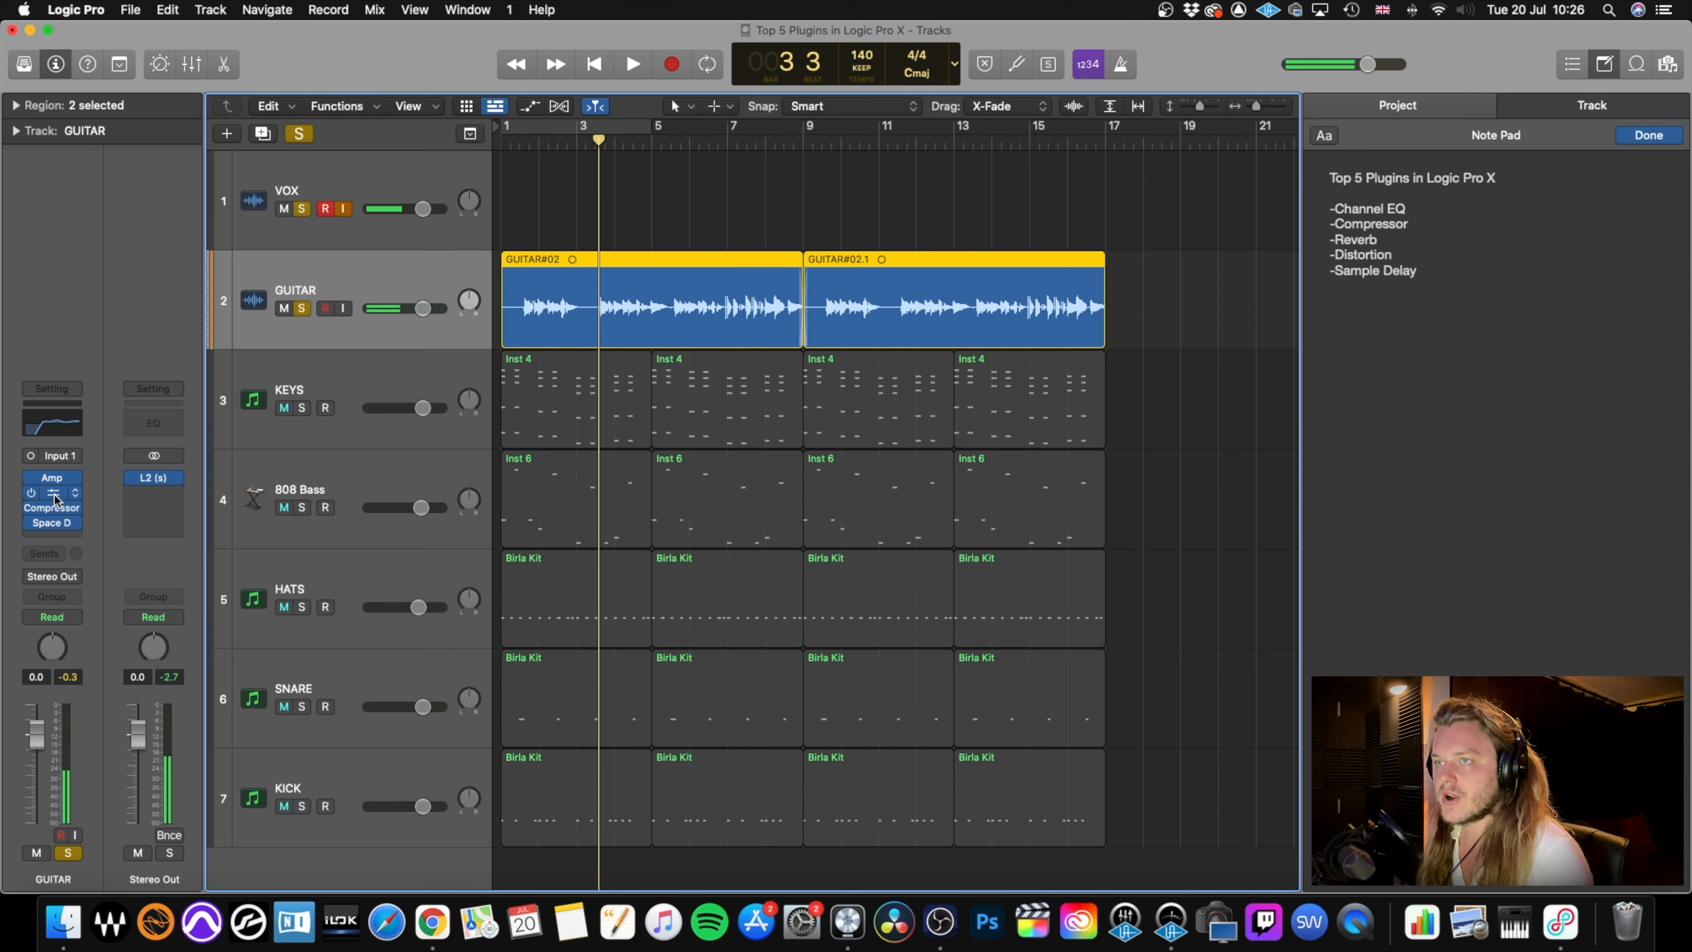
click(51, 493)
drag(846, 450, 900, 453)
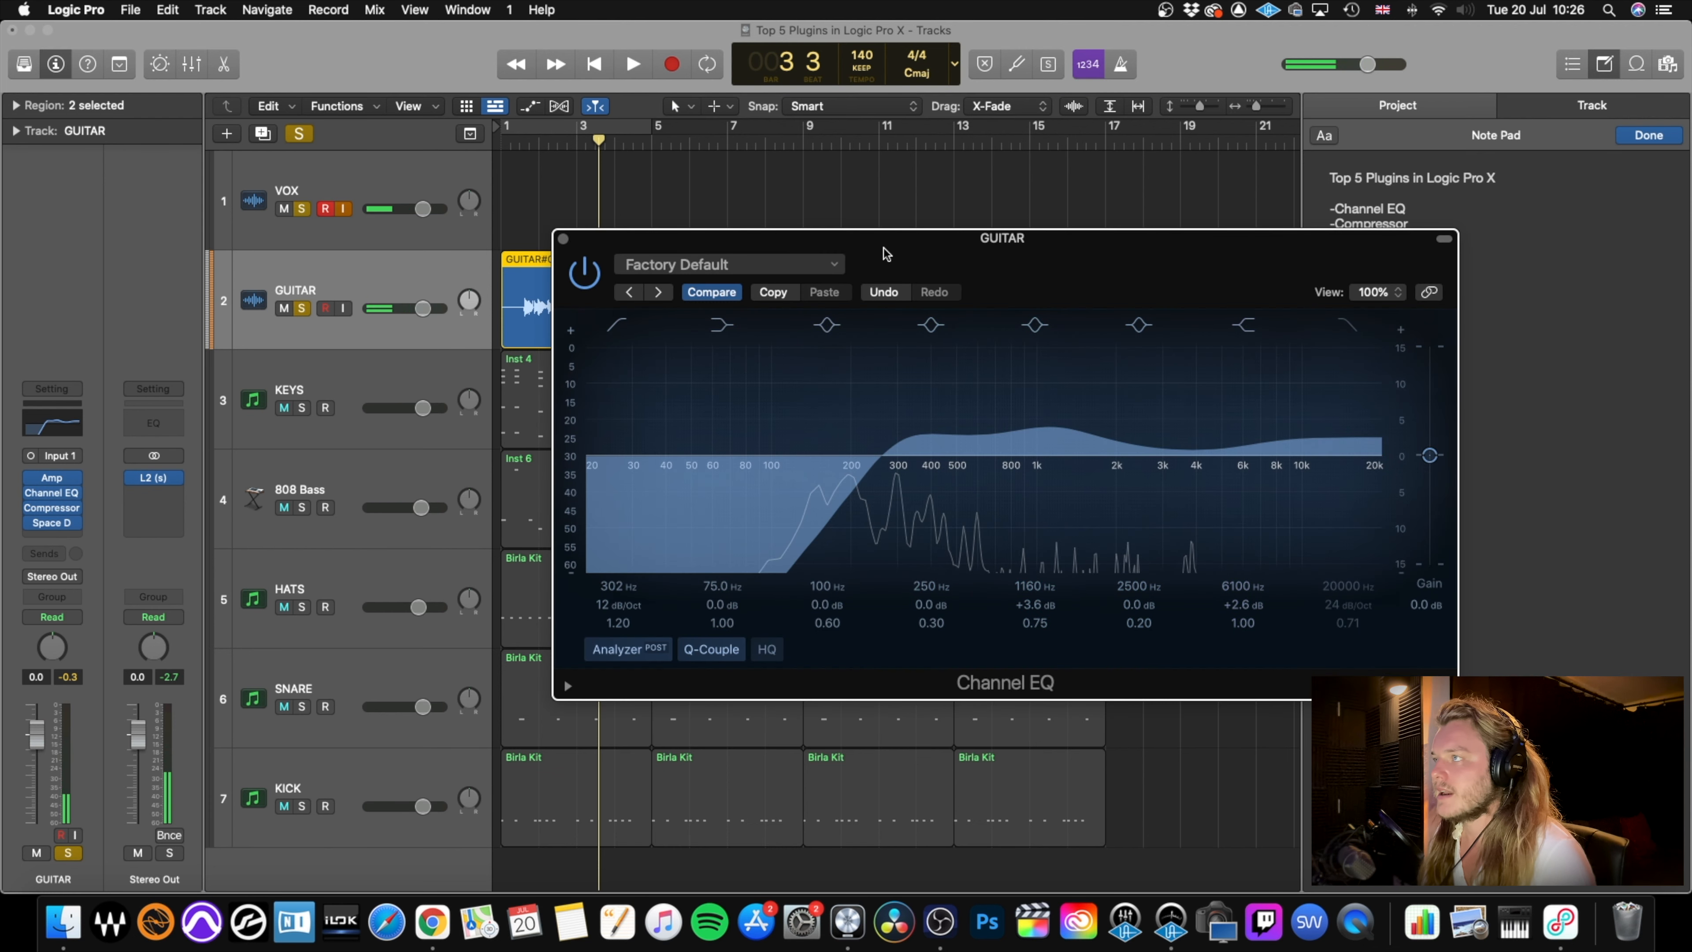
key(space)
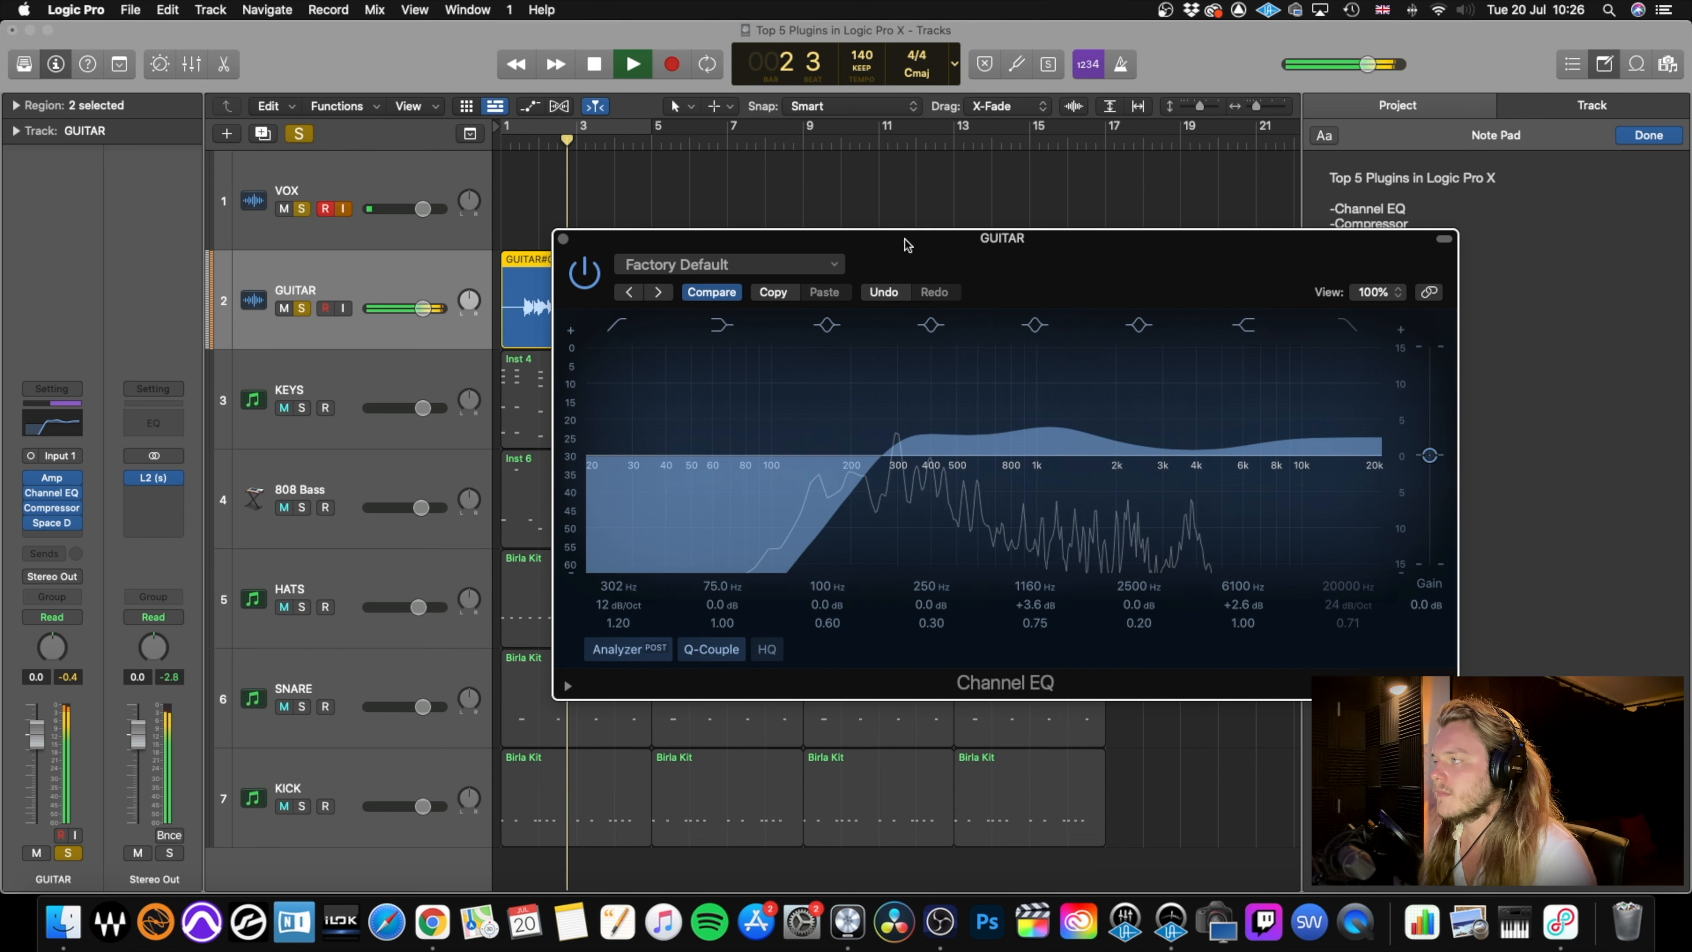
key(space)
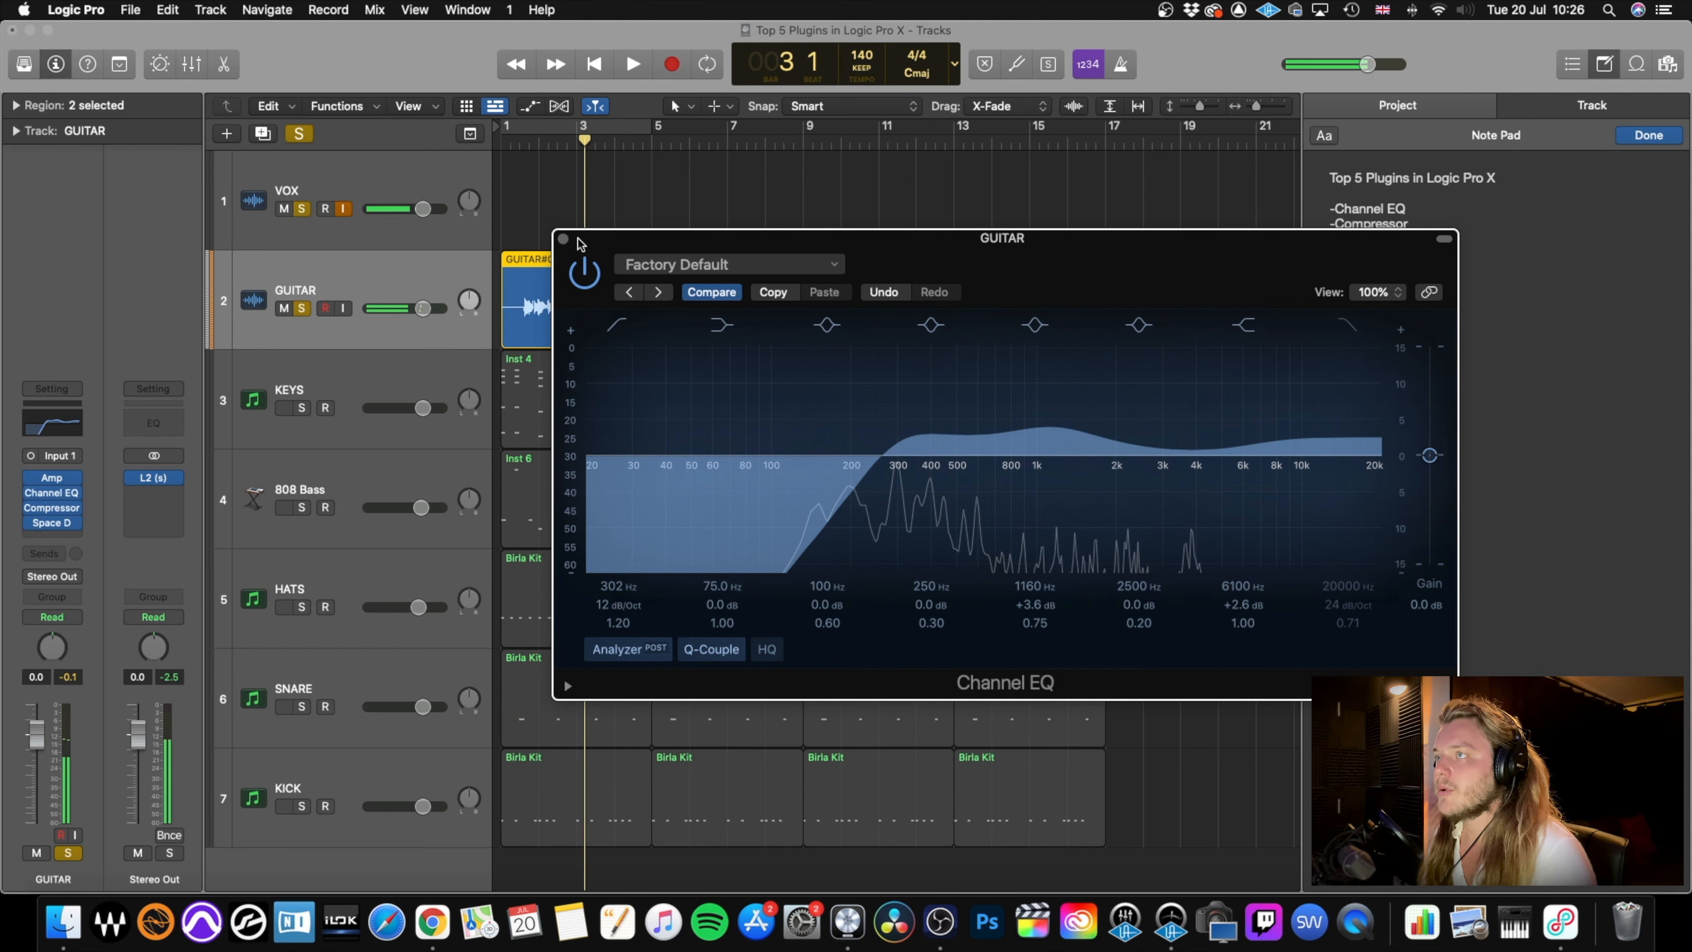
click(563, 239)
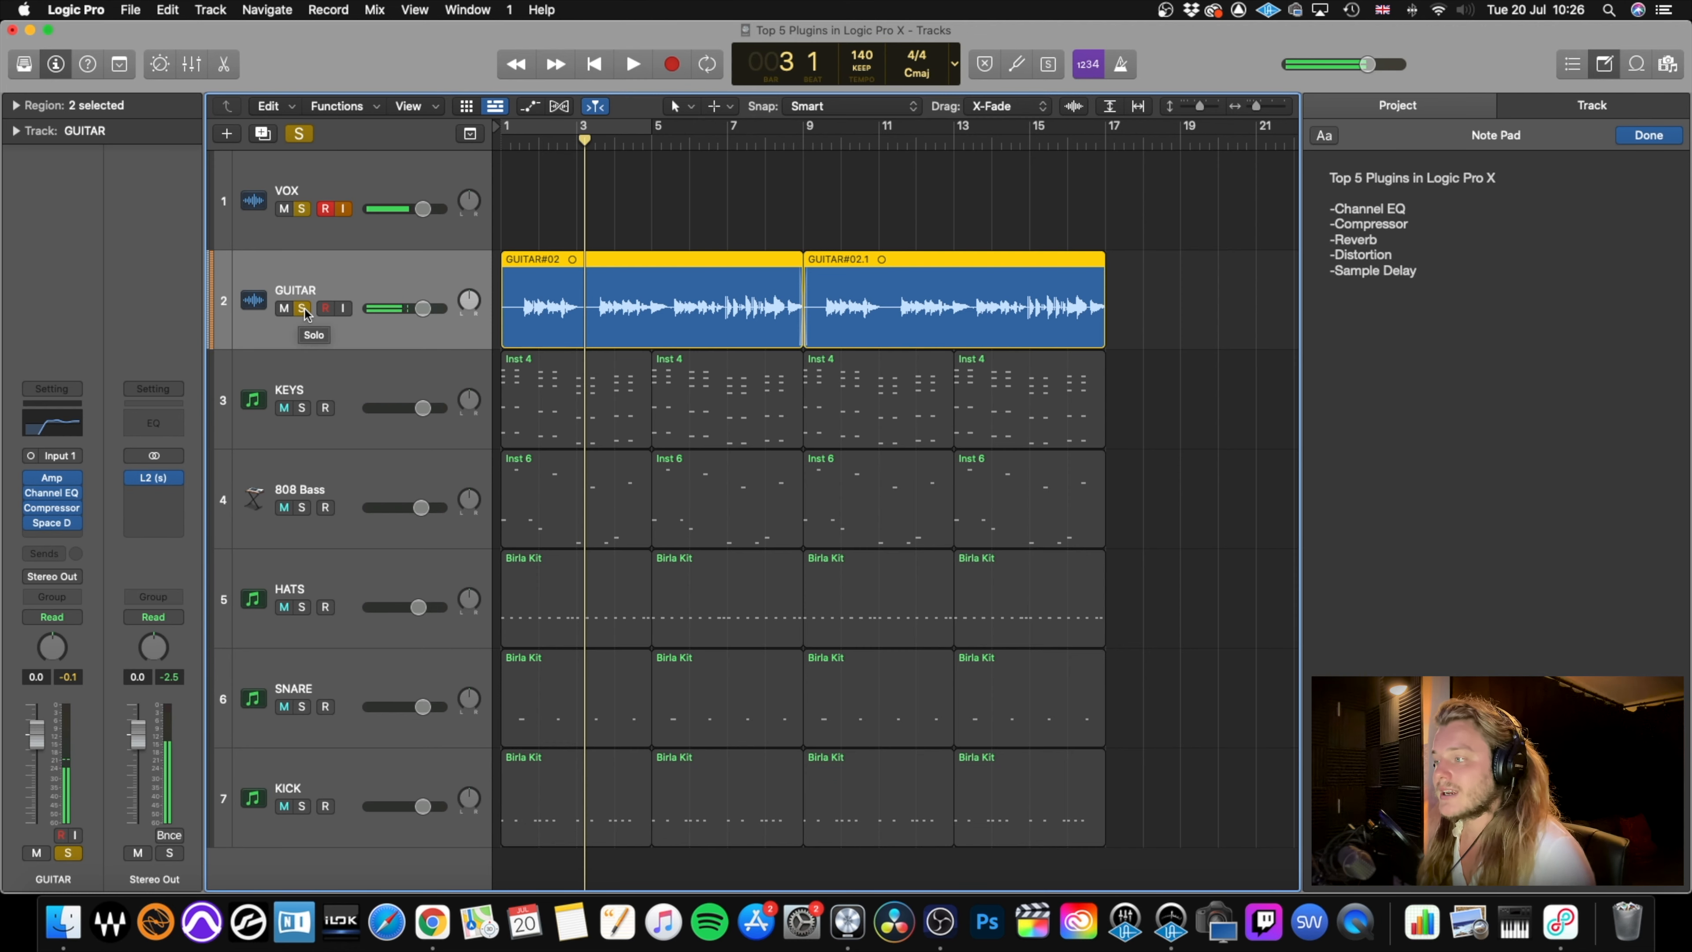
In the mixer, copy the Space Designer reverb from the GUITAR channel to KEYS below its compressor, and return to the tracks.
key(x)
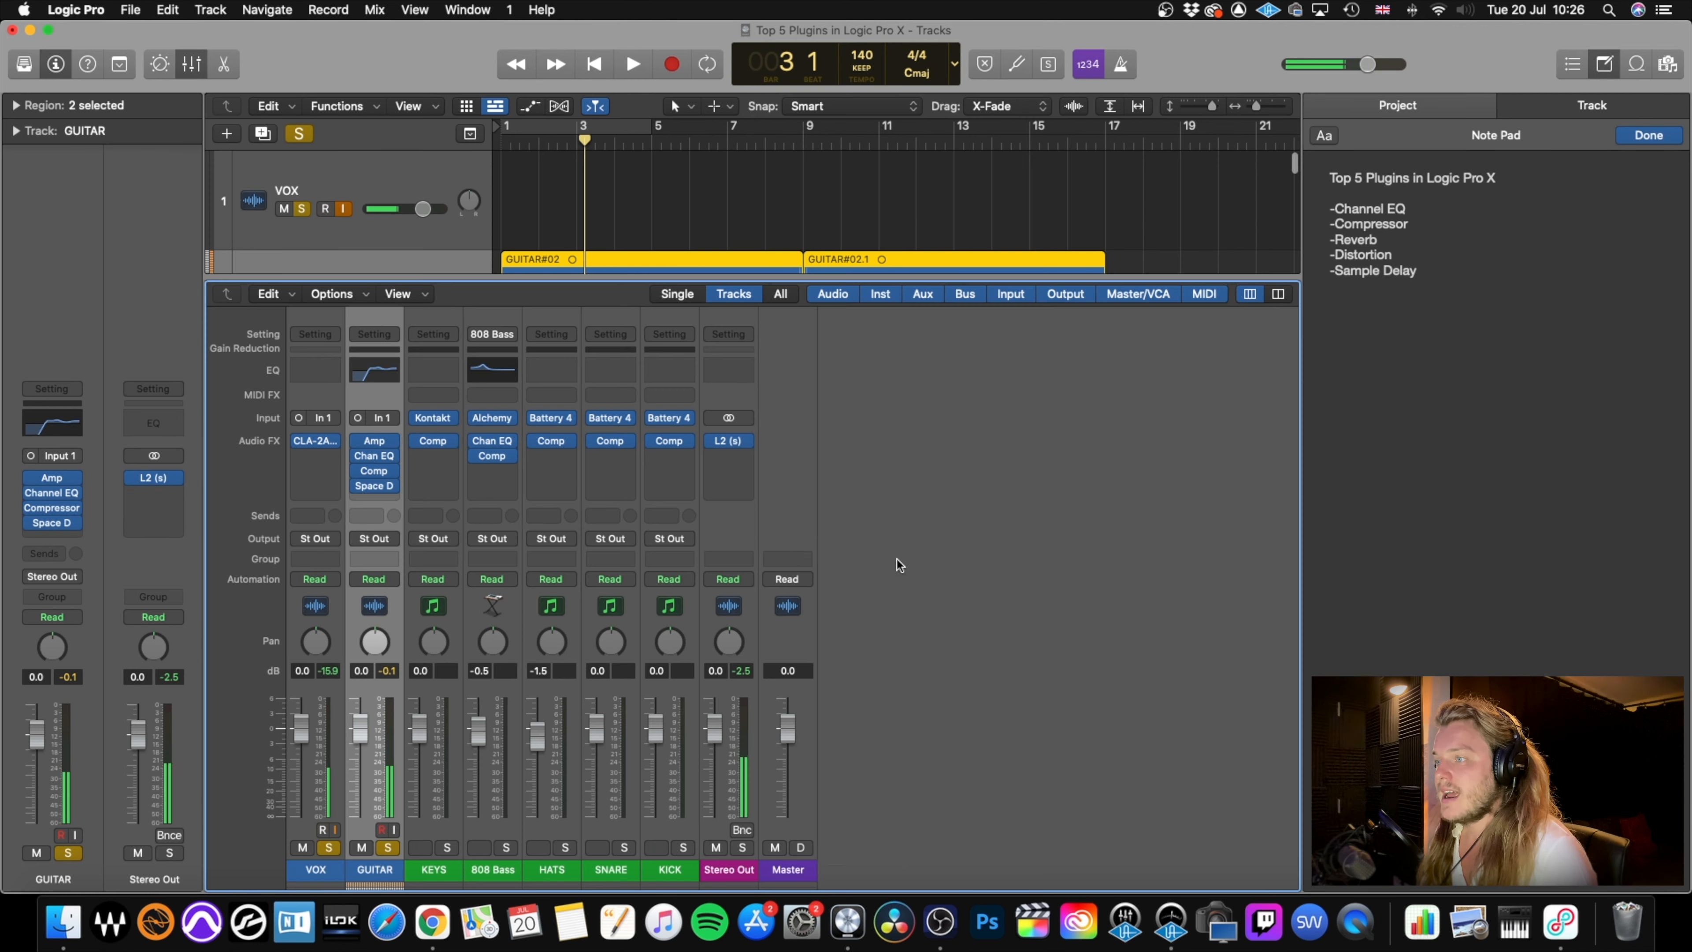
mouse_move(374, 490)
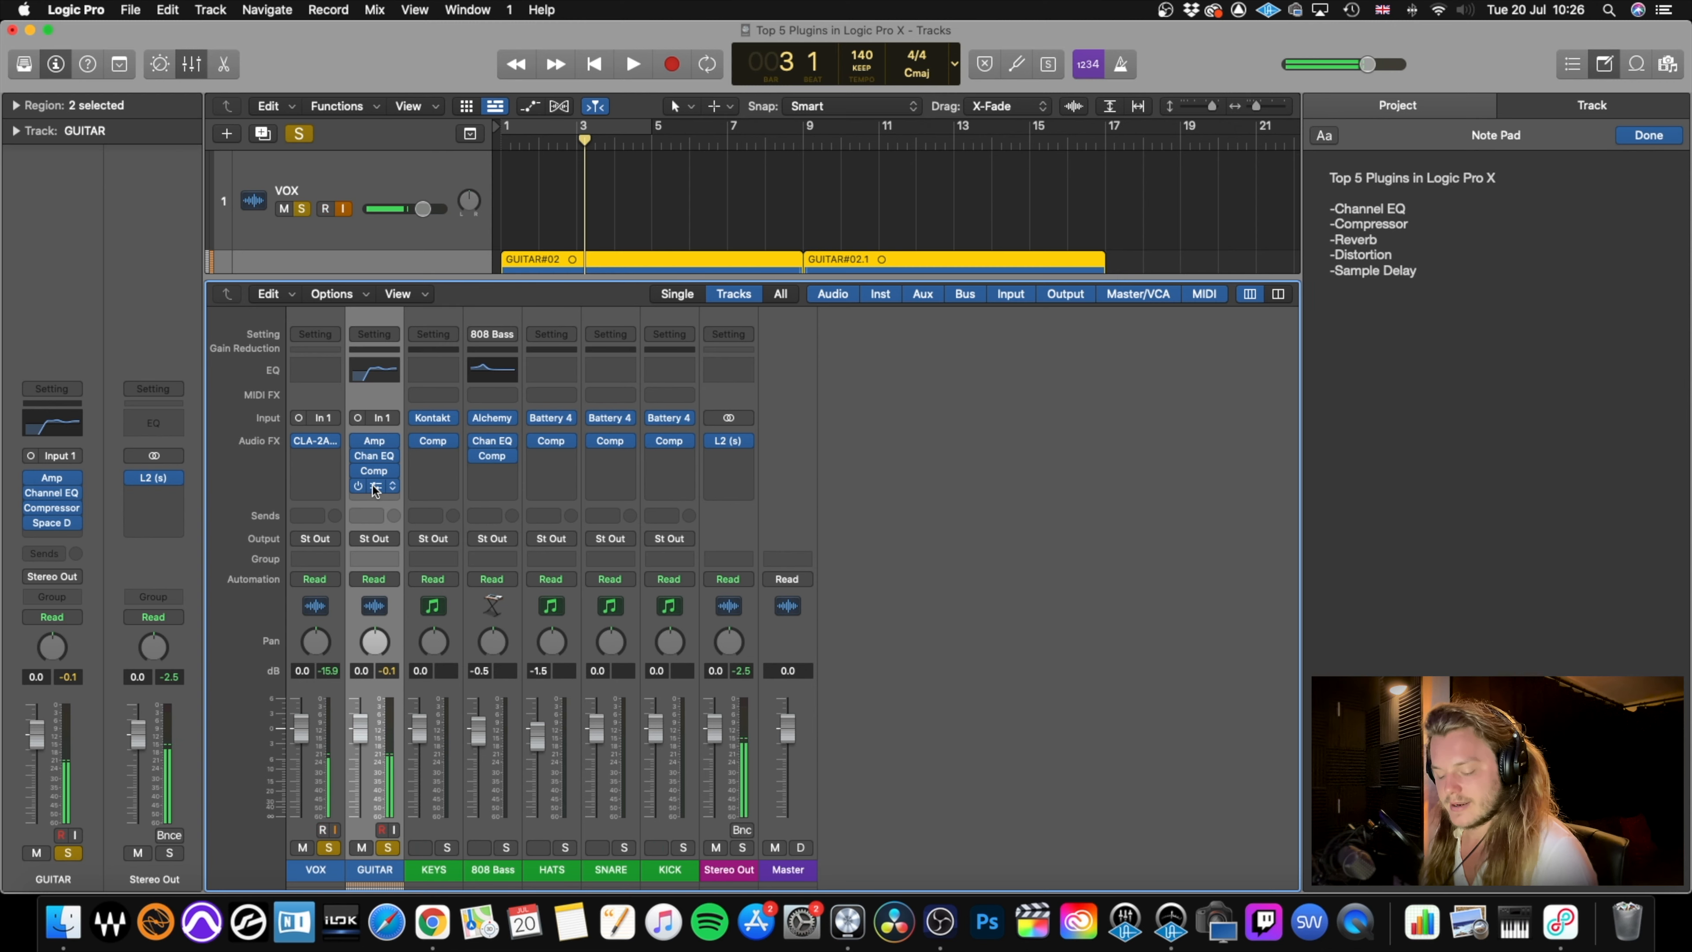
drag(376, 490, 441, 460)
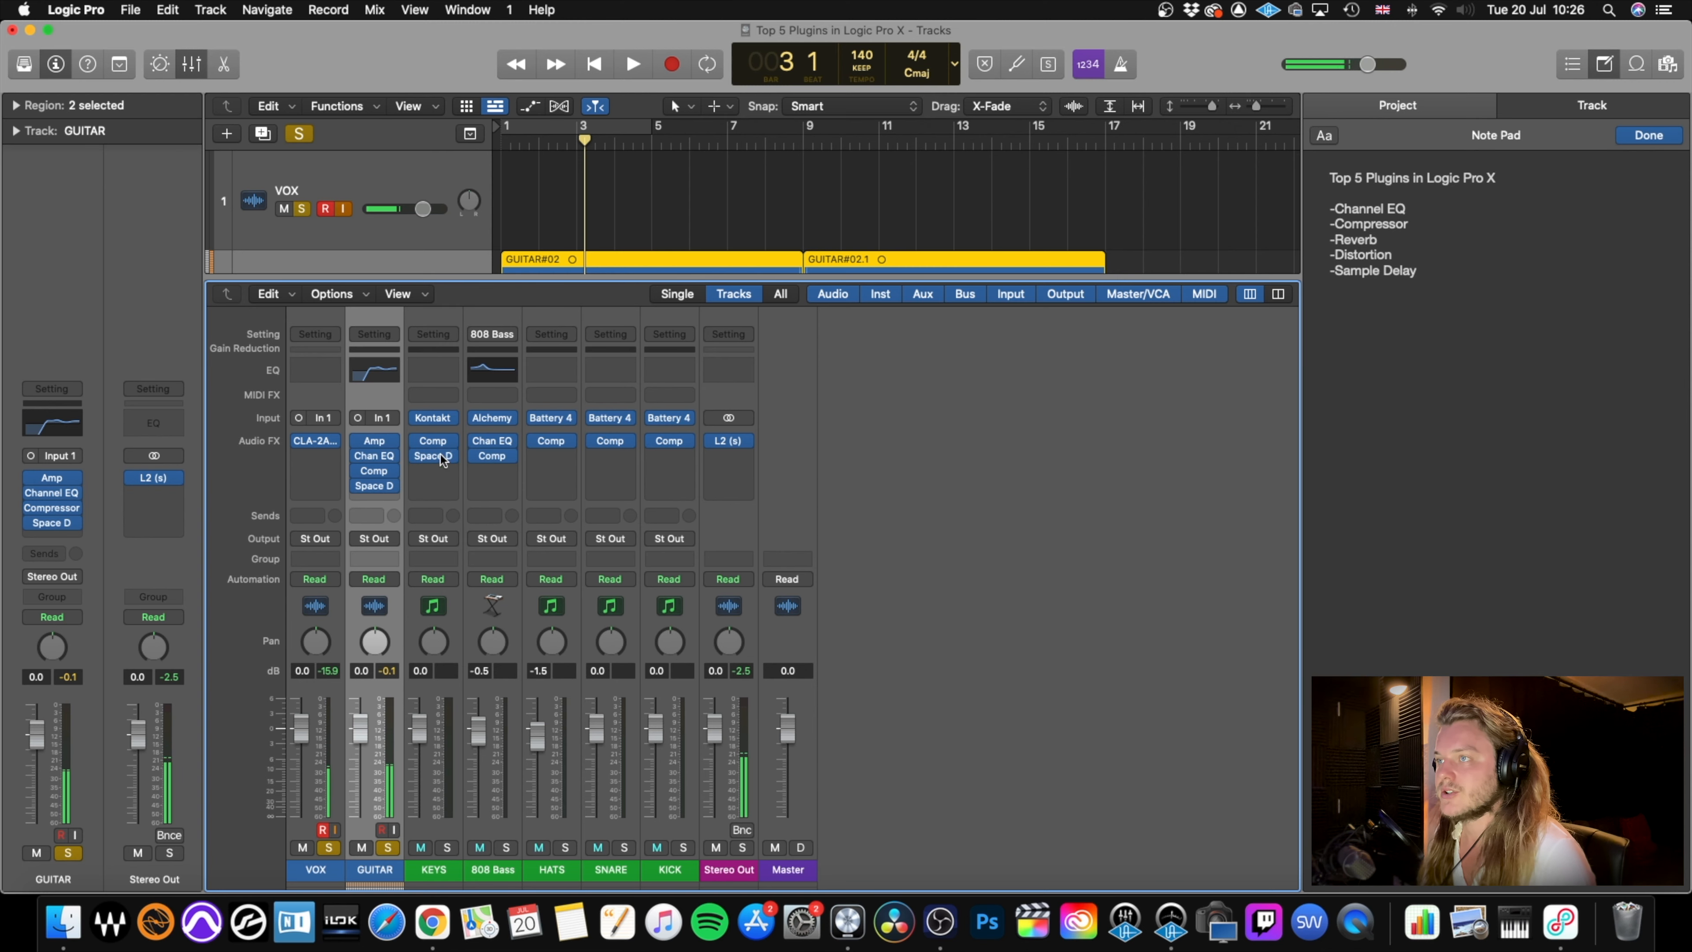
key(x)
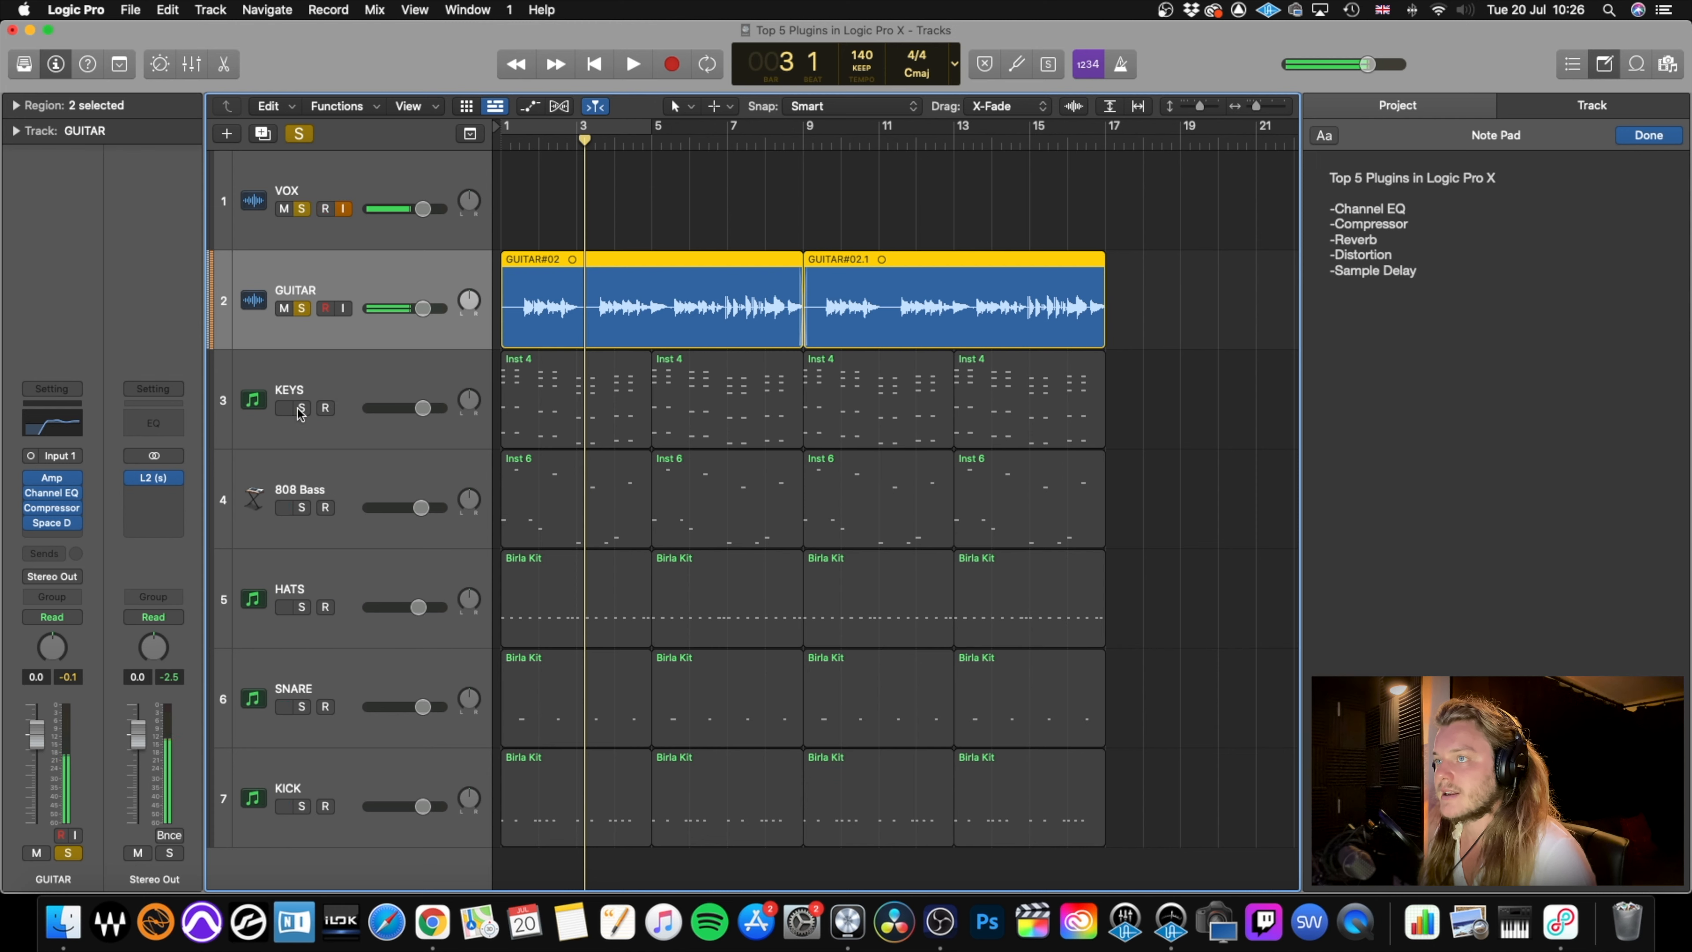
Solo the KEYS track in place of GUITAR and audition its reverb from the start of the song.
click(302, 407)
click(301, 308)
key(Return)
key(space)
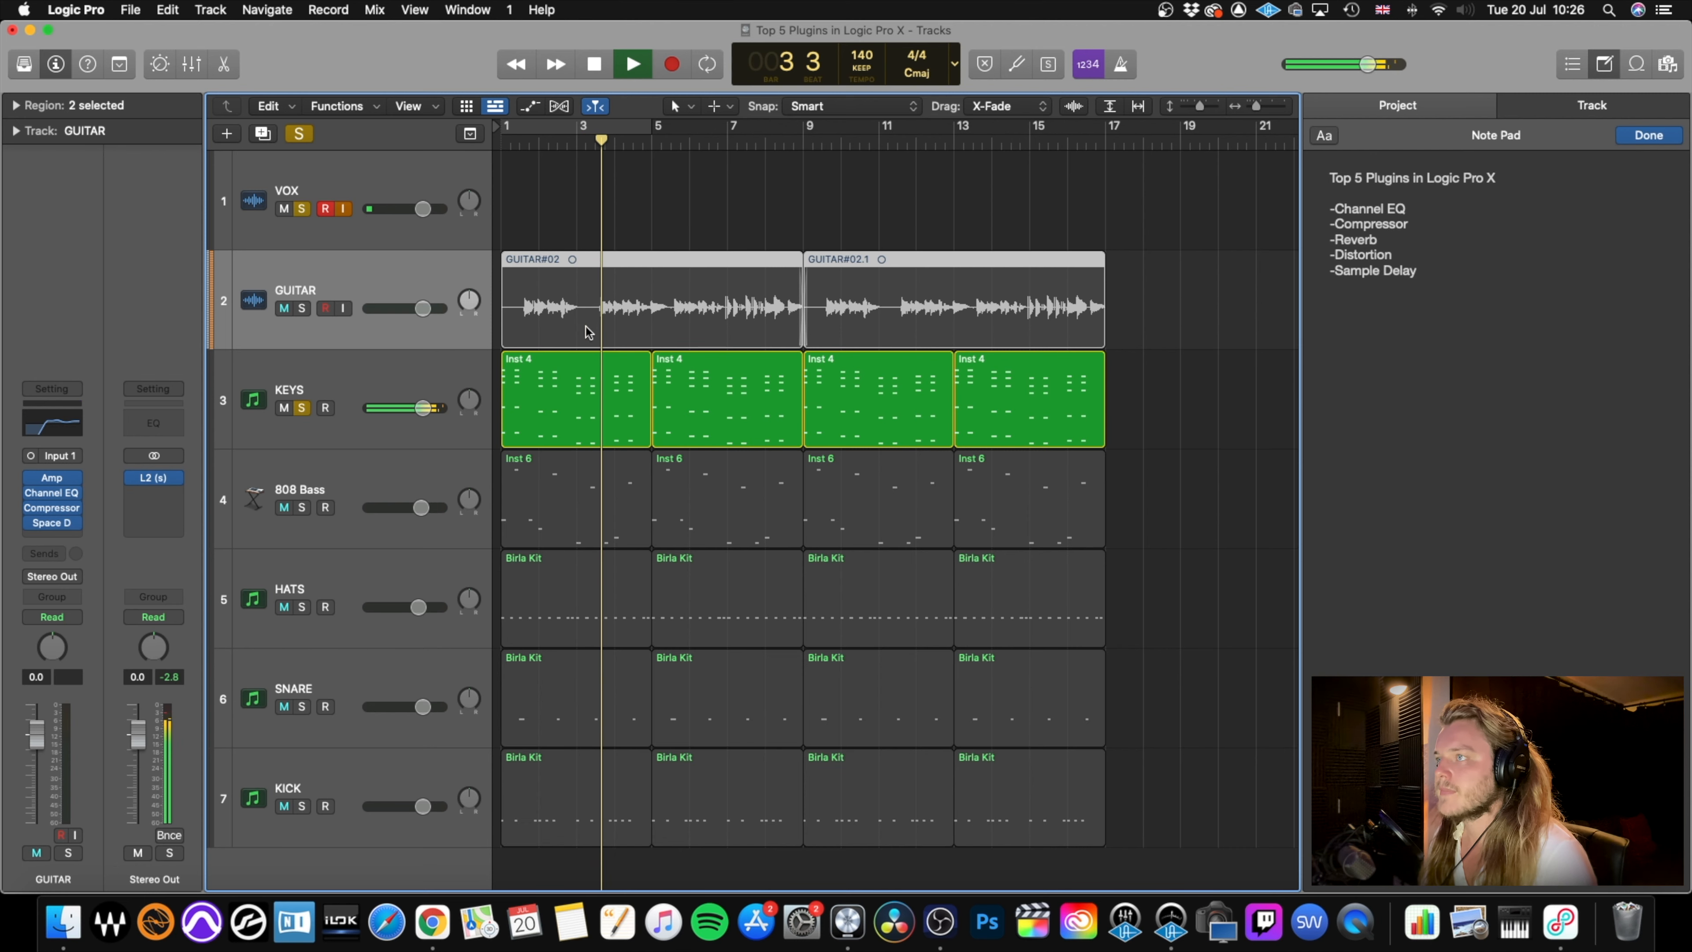
key(space)
Insert a Channel EQ on the KEYS track, set a low cut at 224 Hz, audition it, and close the EQ.
click(423, 384)
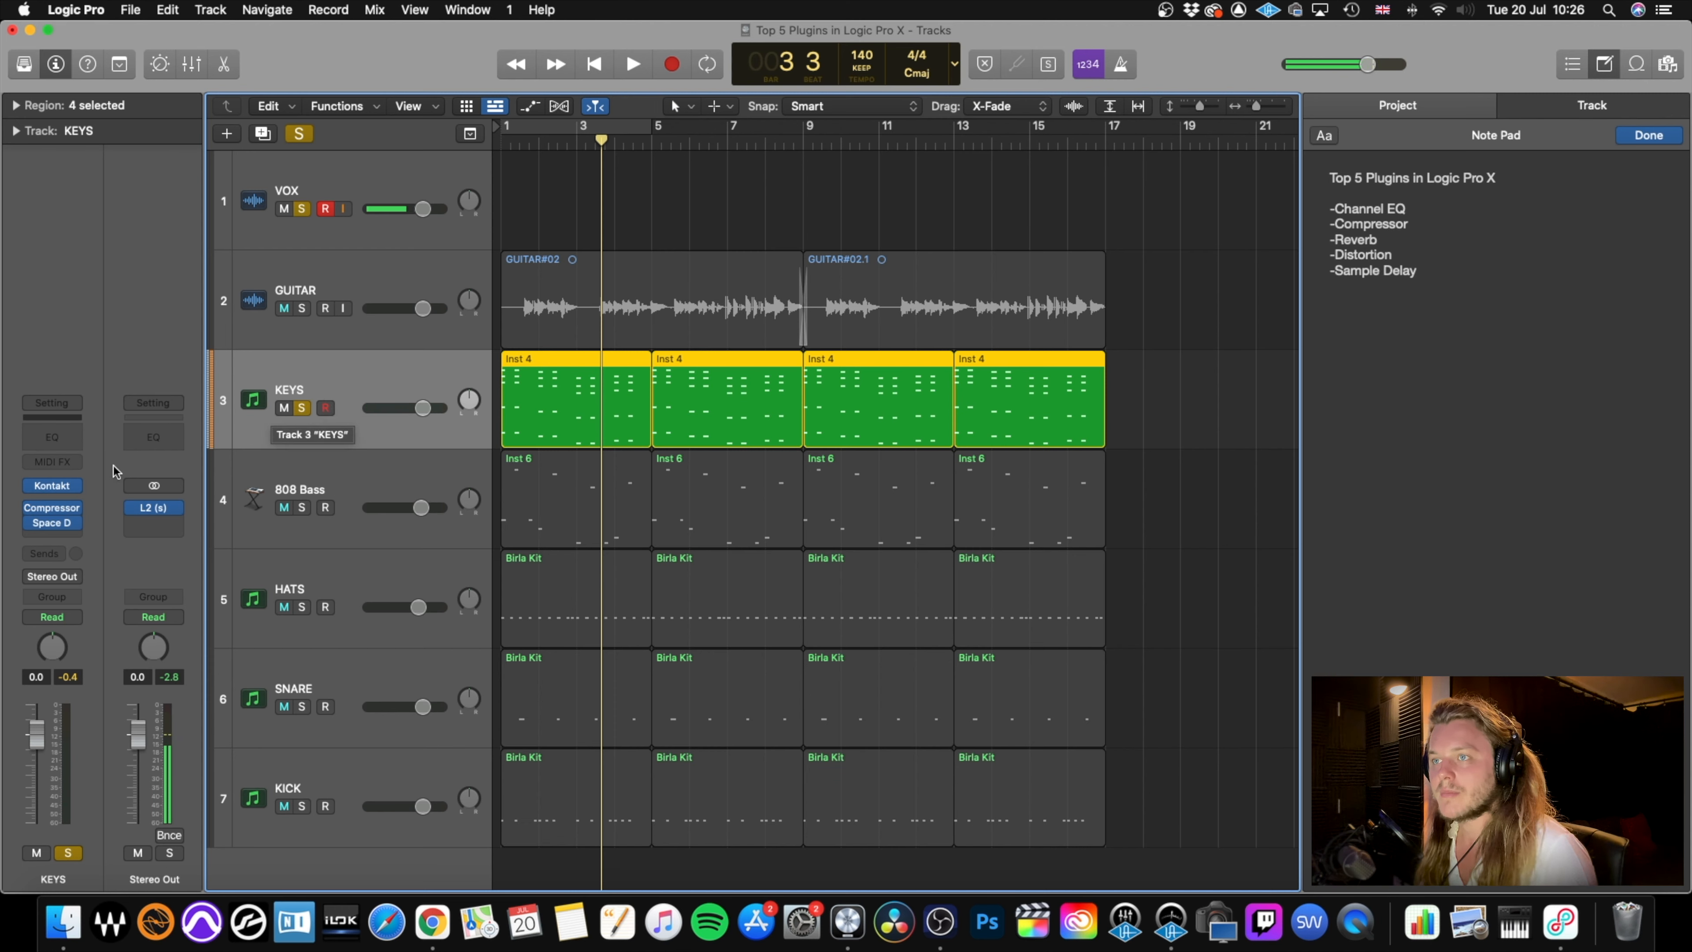
click(54, 438)
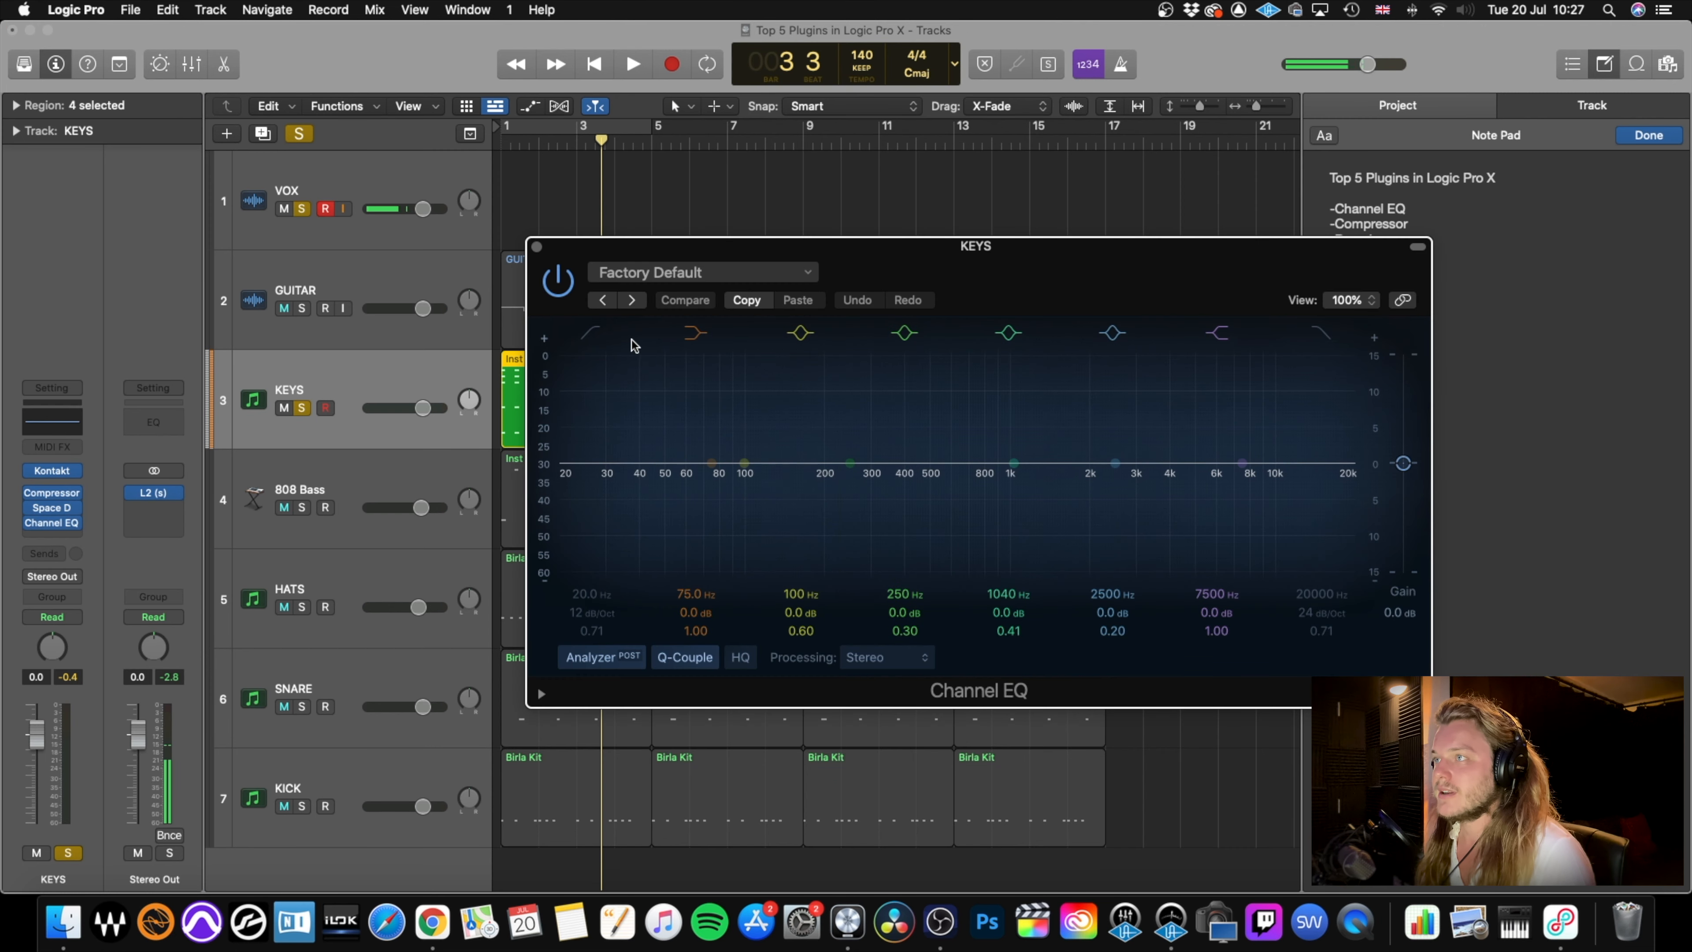
click(590, 333)
drag(561, 495, 841, 469)
key(space)
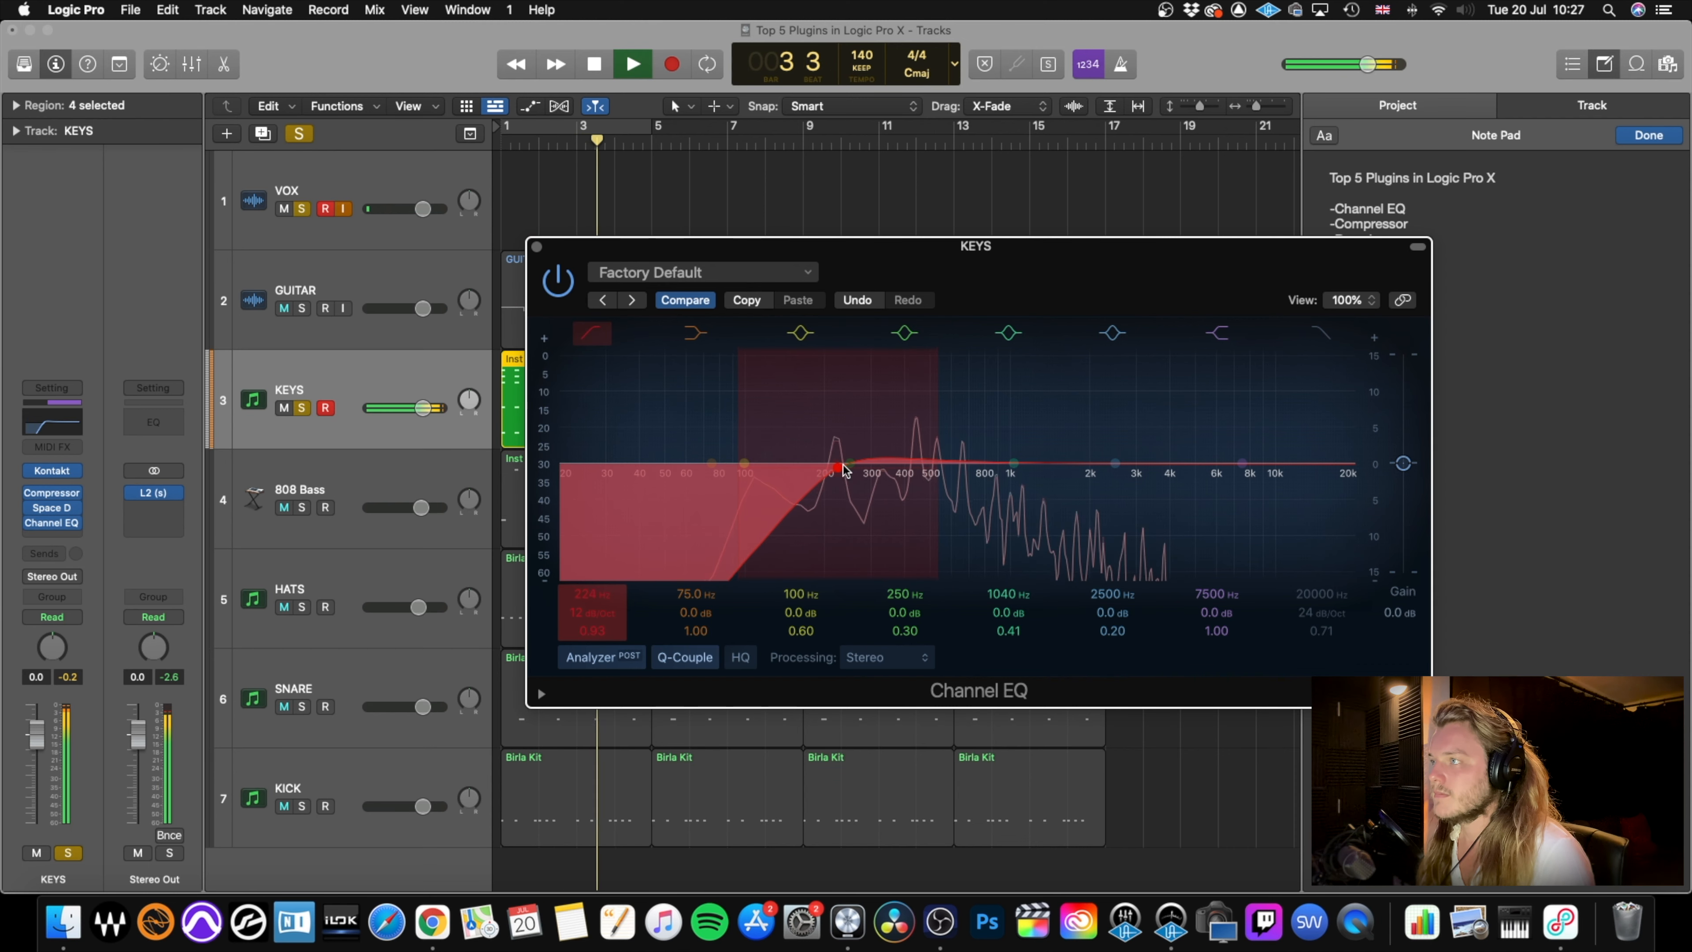
key(space)
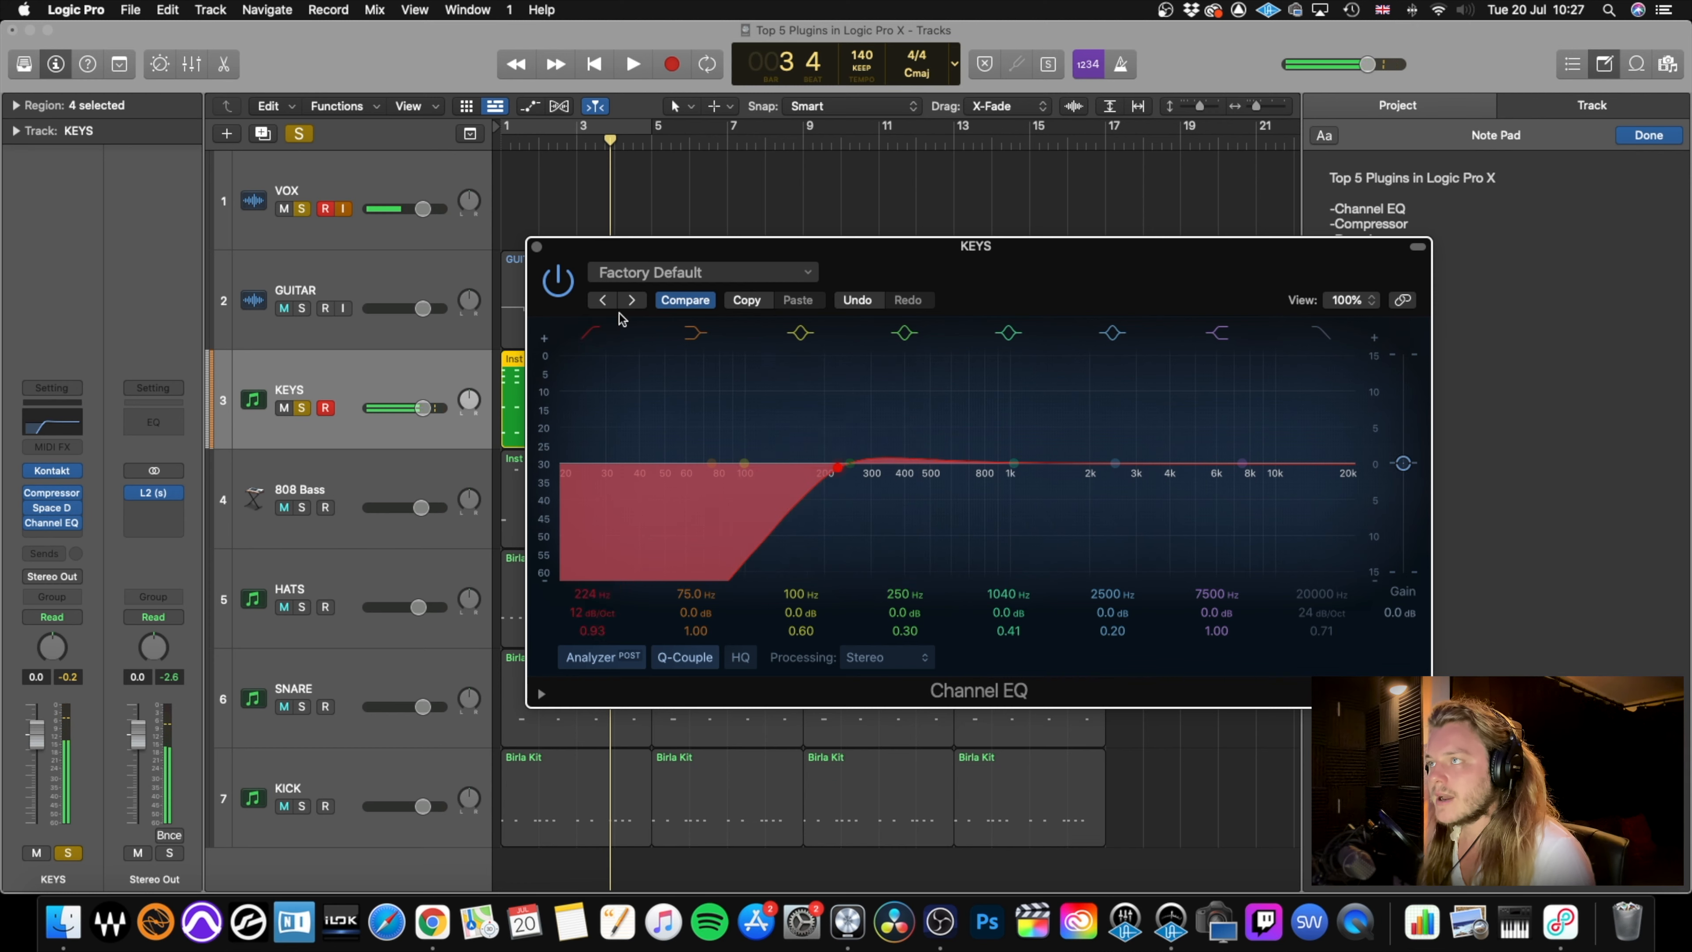
click(537, 247)
Clear the solos on KEYS and VOX and audition the full mix from the start.
click(302, 408)
click(304, 208)
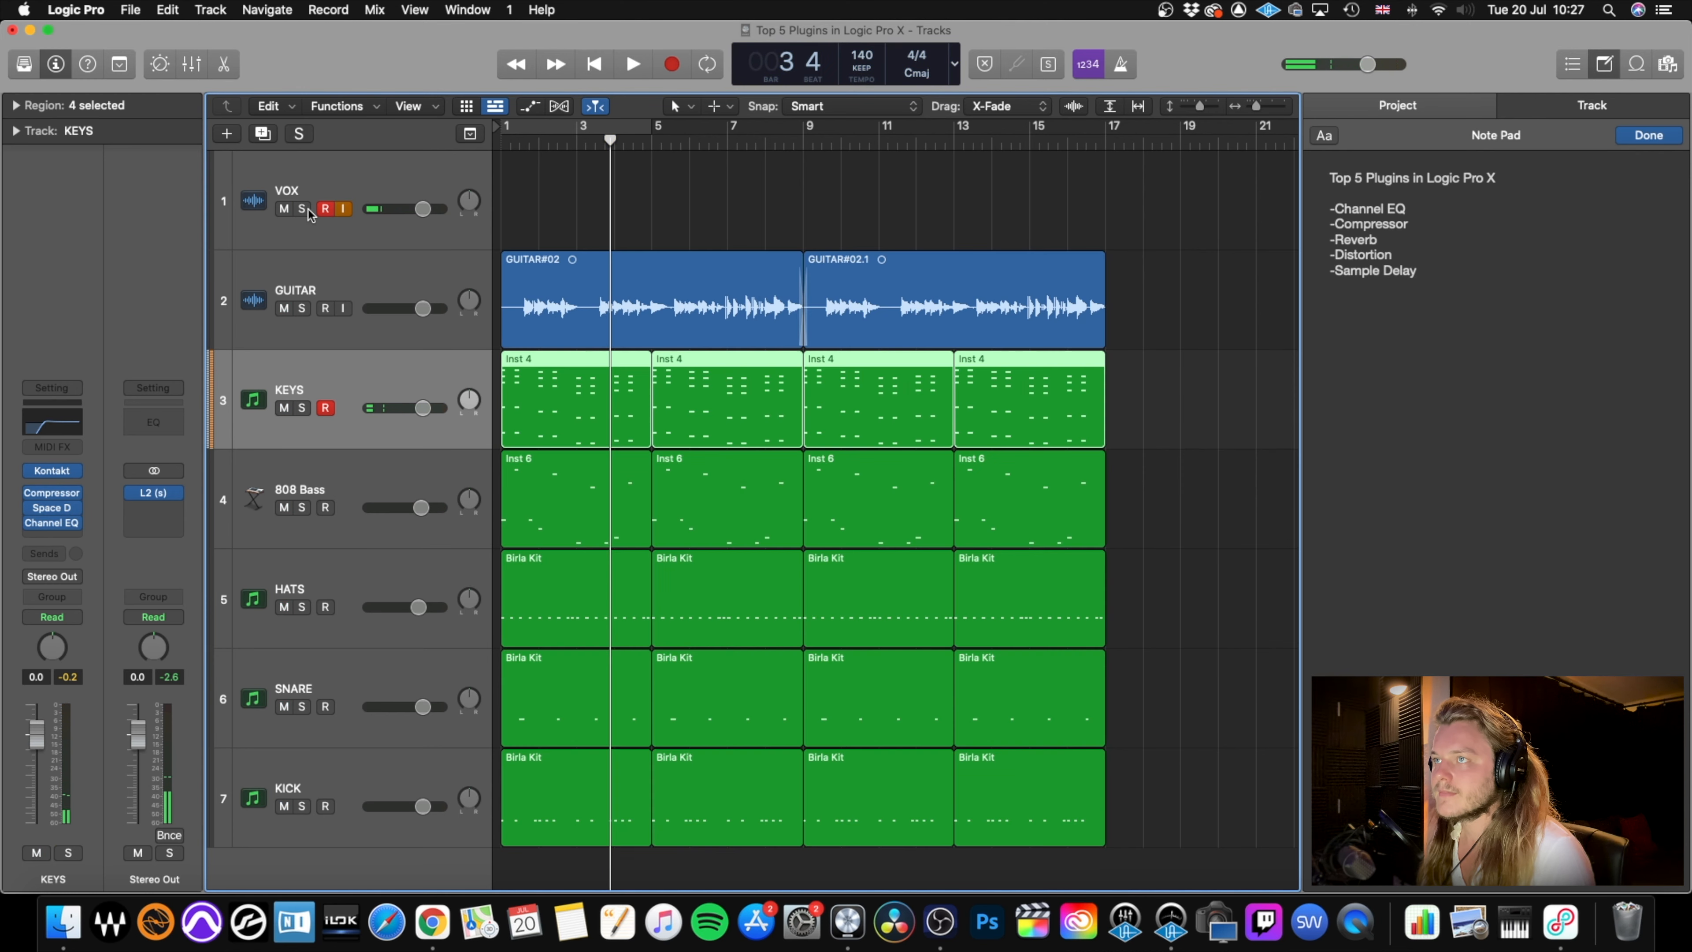
key(Return)
key(space)
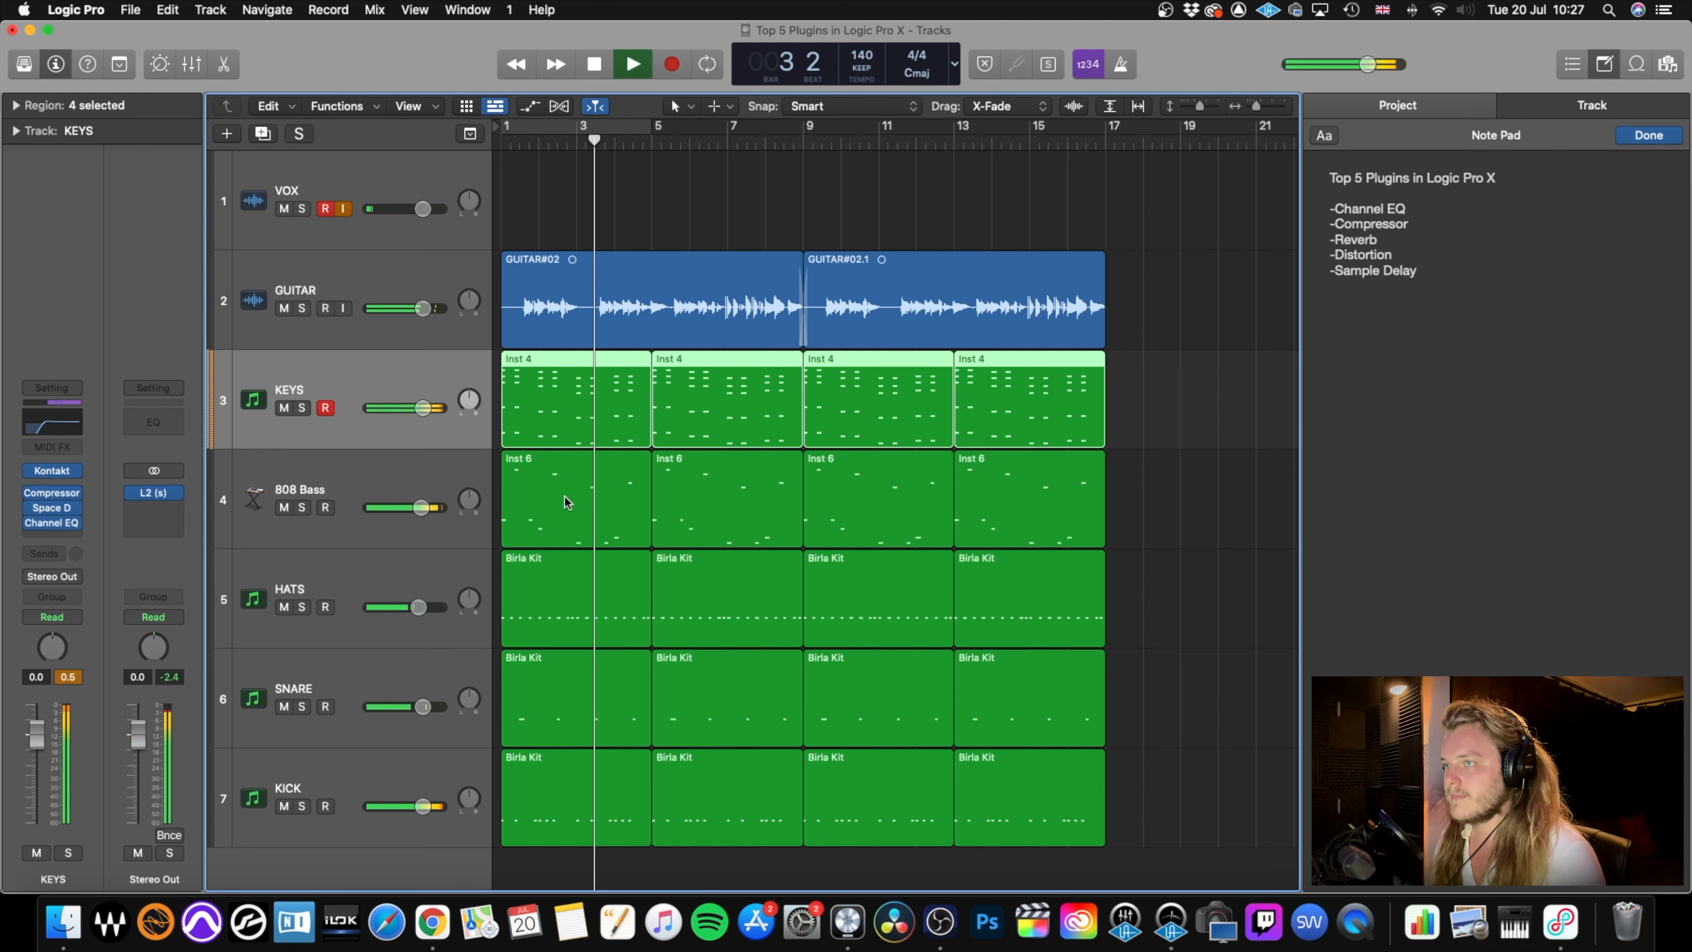
key(space)
Lower the HATS track volume to -3.4 dB and play the full mix from the start.
mouse_move(427, 608)
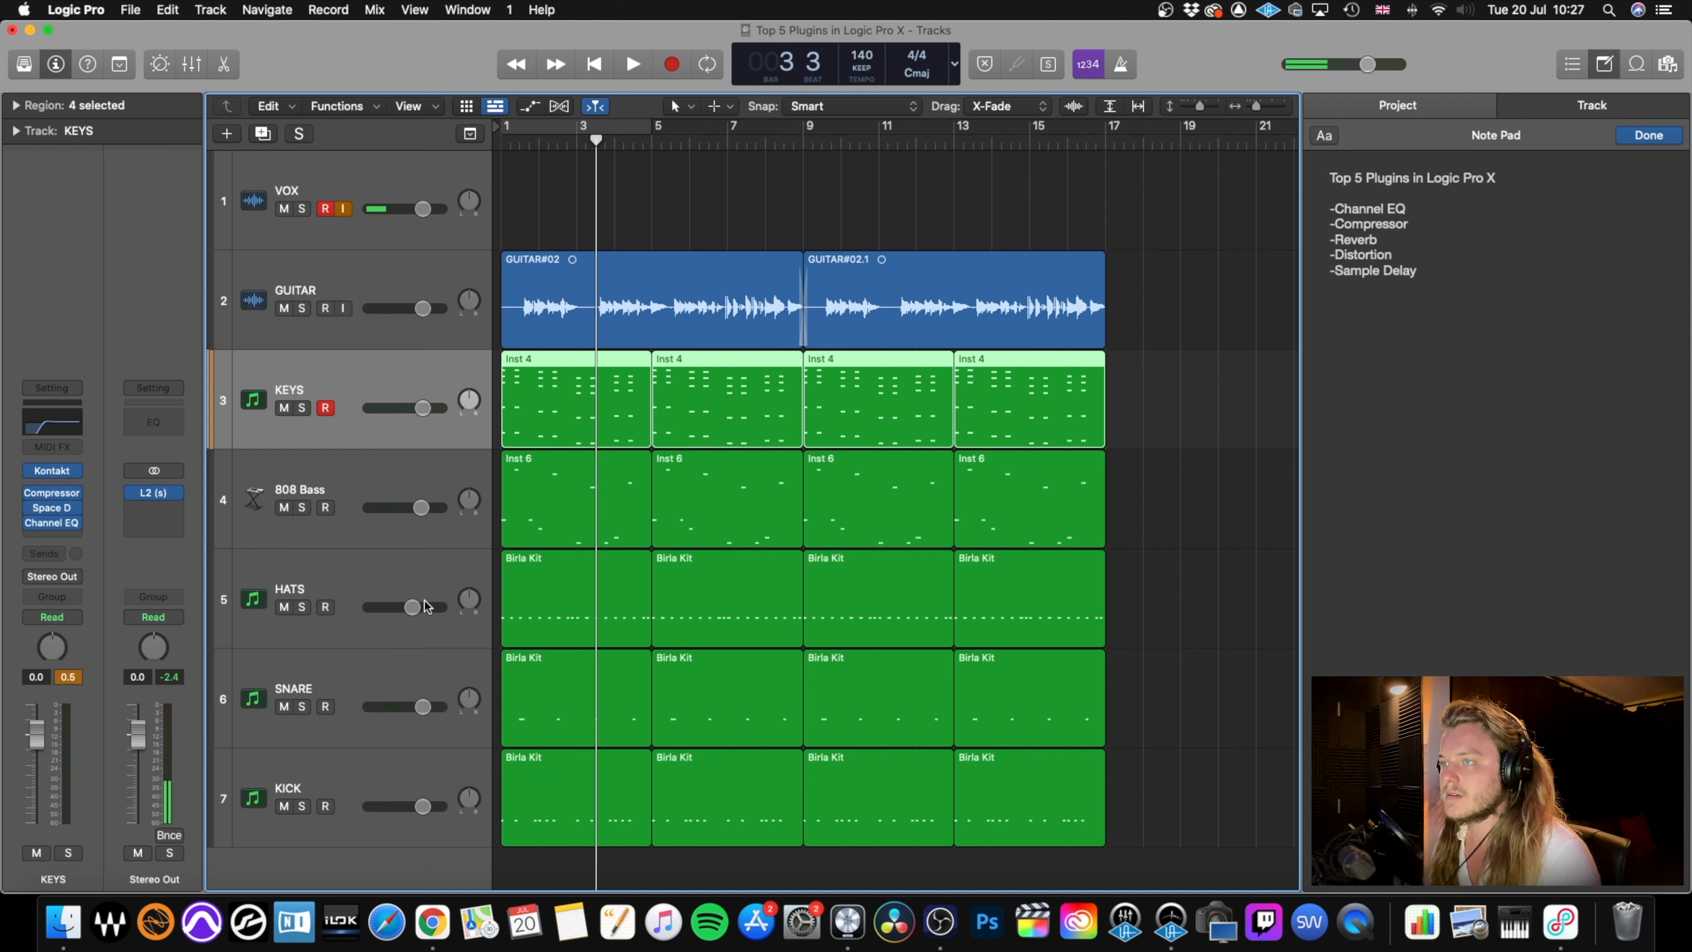
key(Return)
key(space)
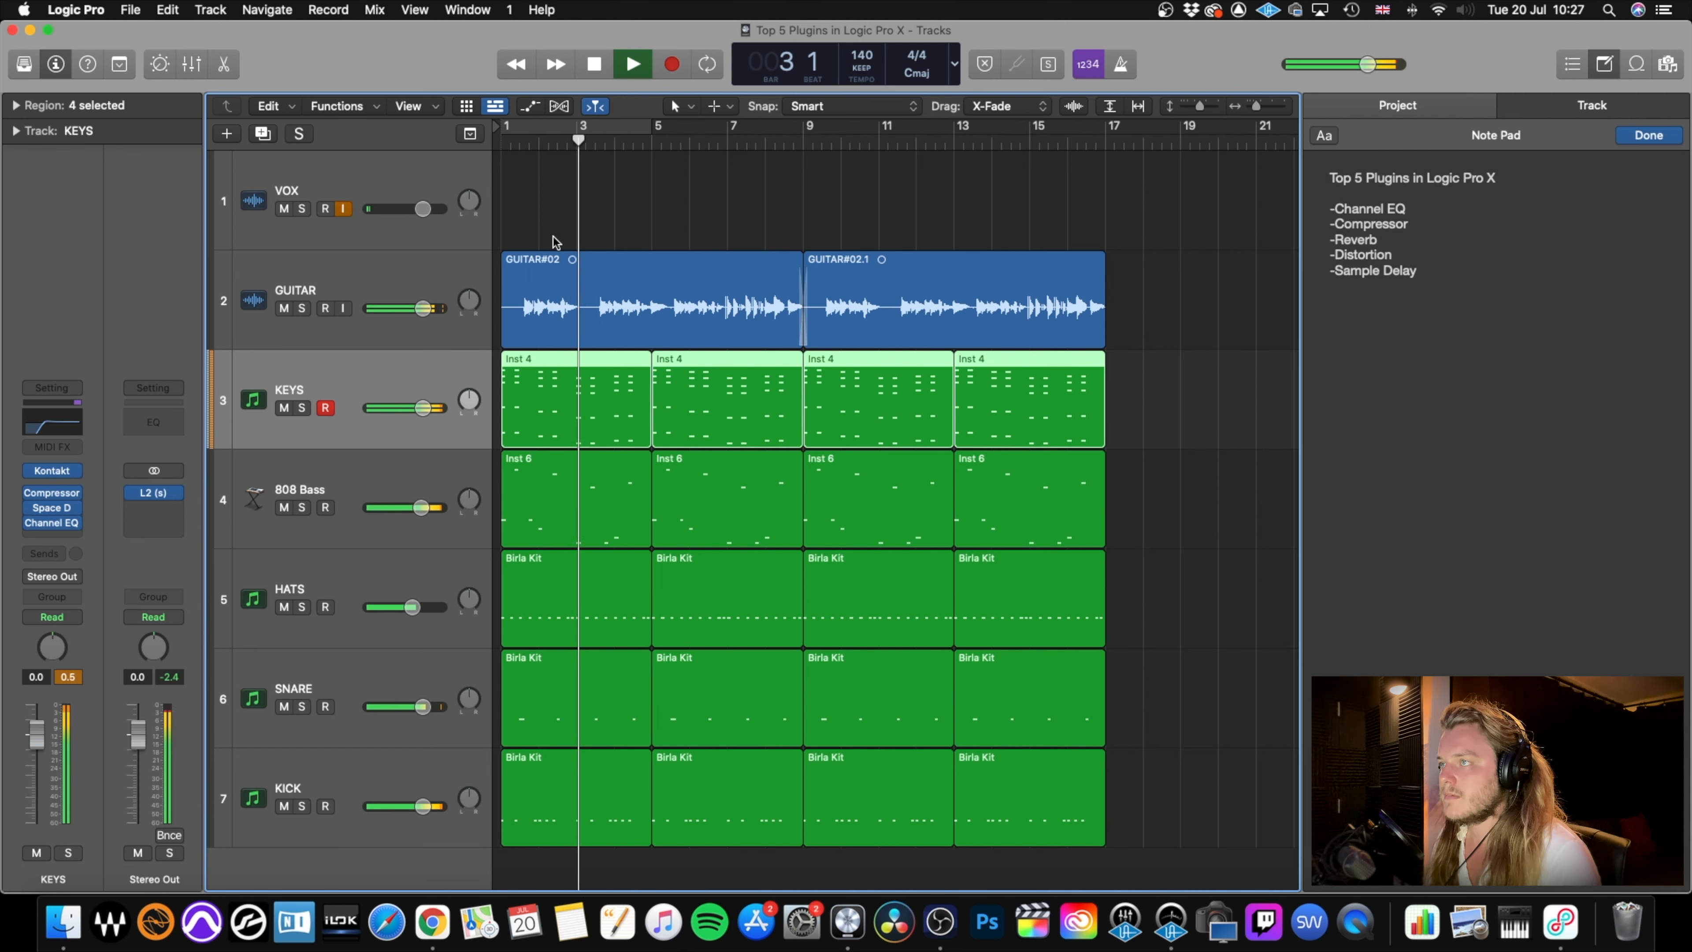
key(space)
Set the make-up gain of the HATS compressor to -2.0 dB, close it, and audition the mix from the start.
click(407, 577)
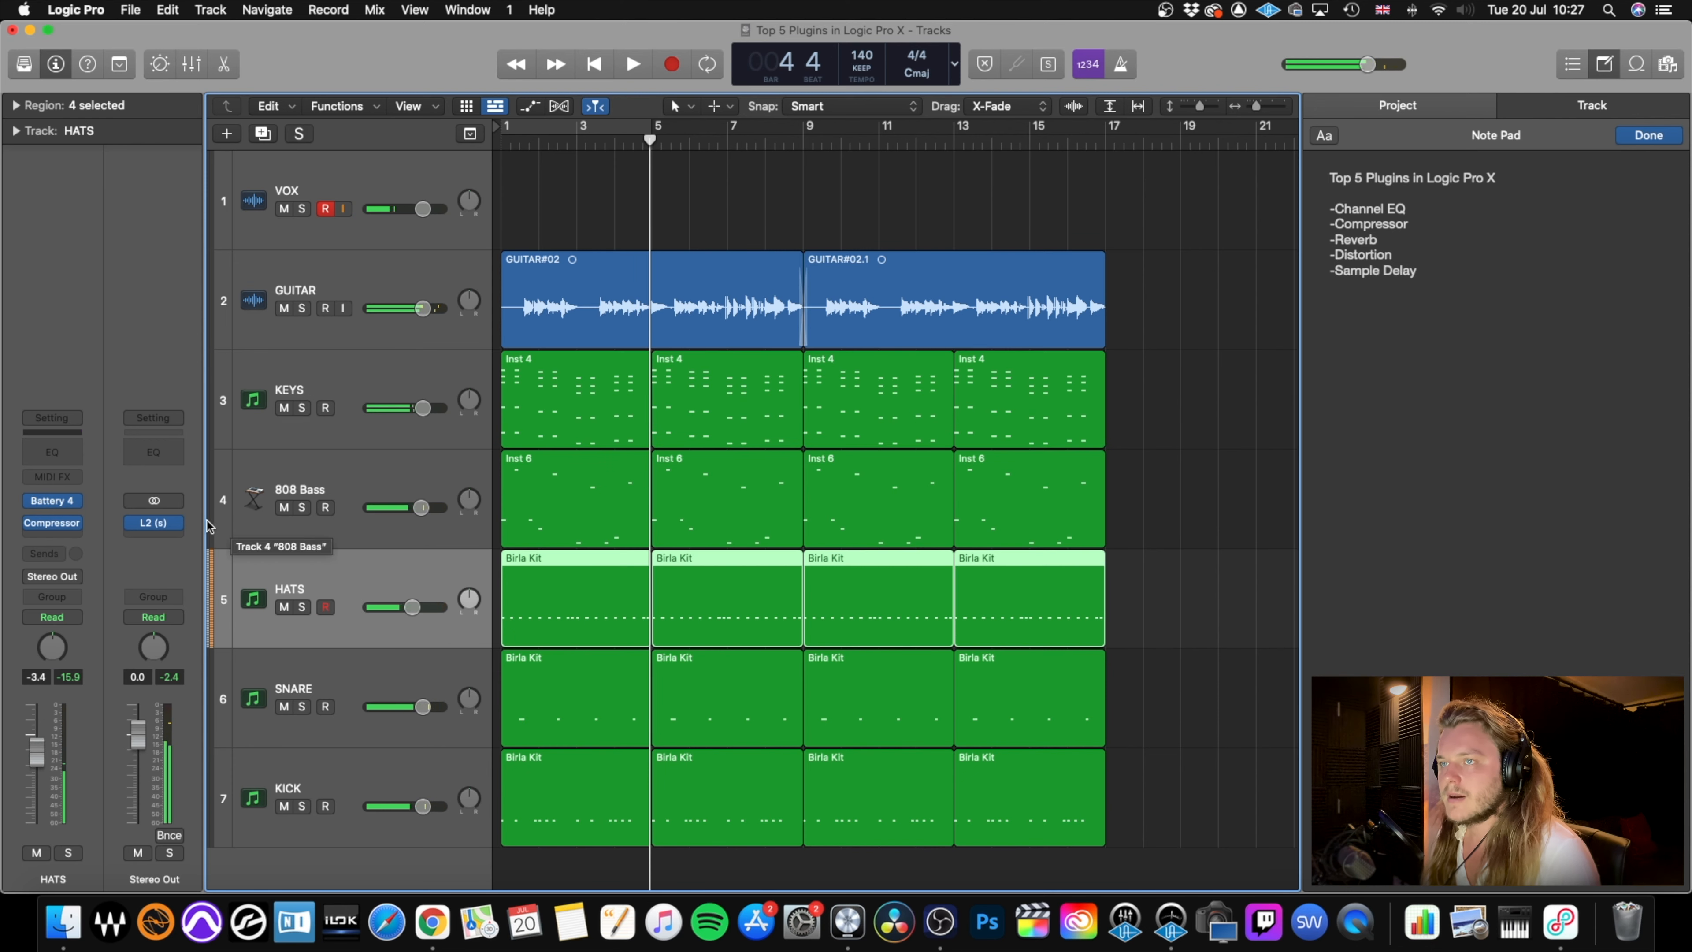
click(52, 523)
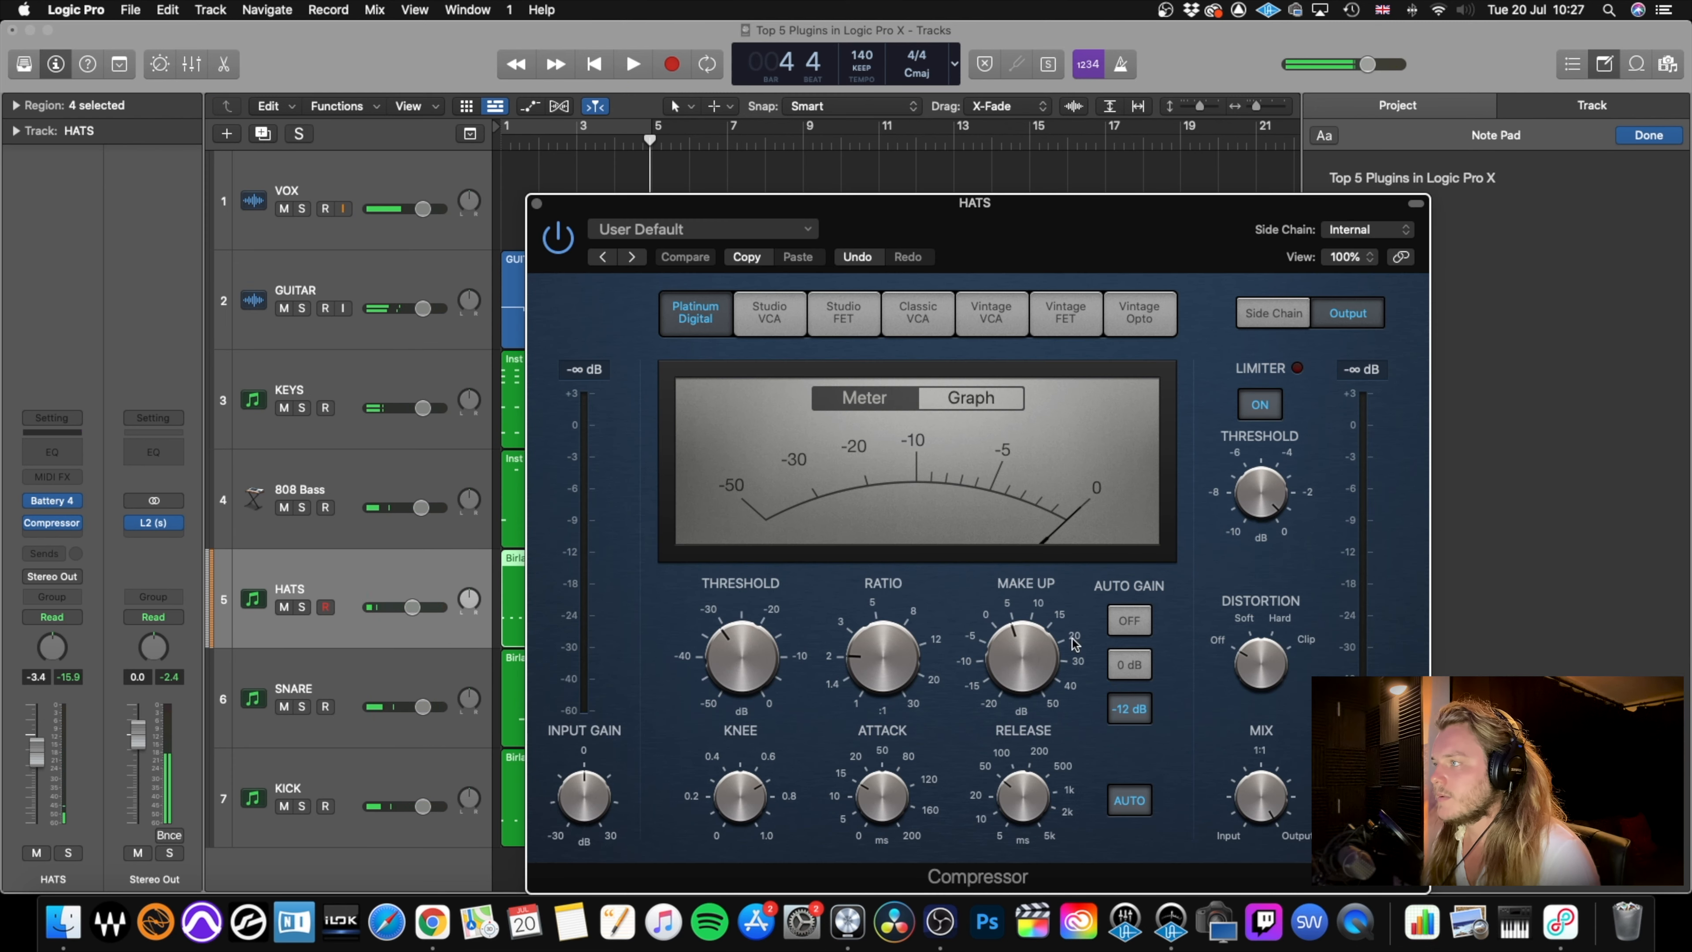
drag(1074, 643, 1004, 671)
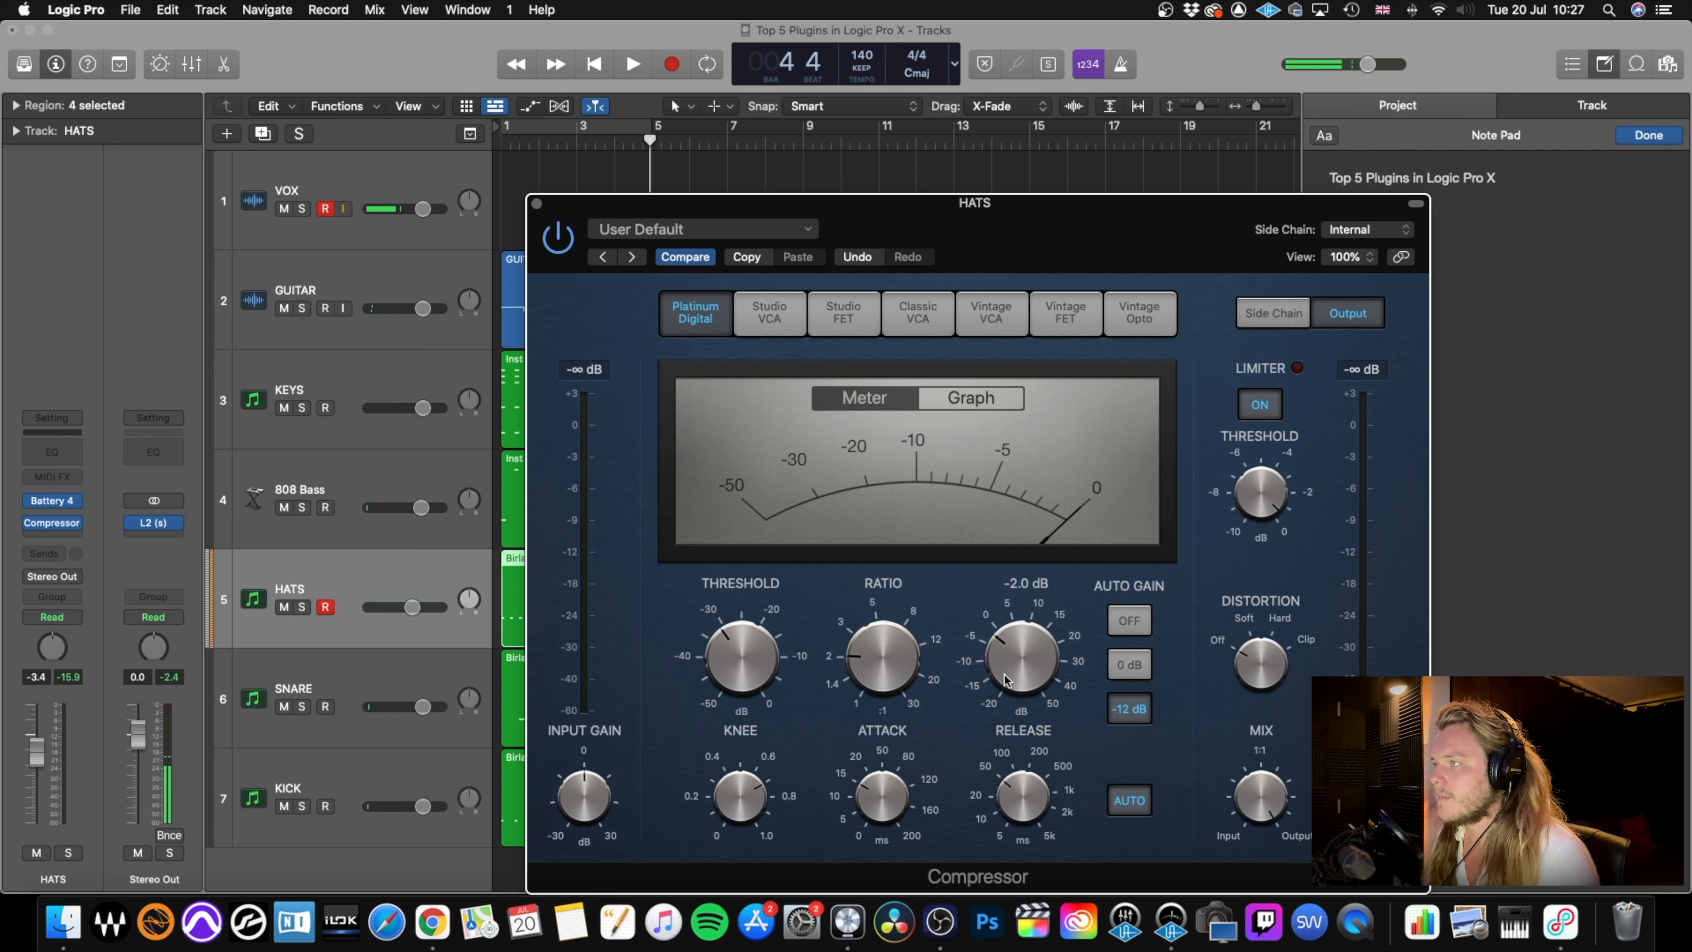
key(Return)
key(space)
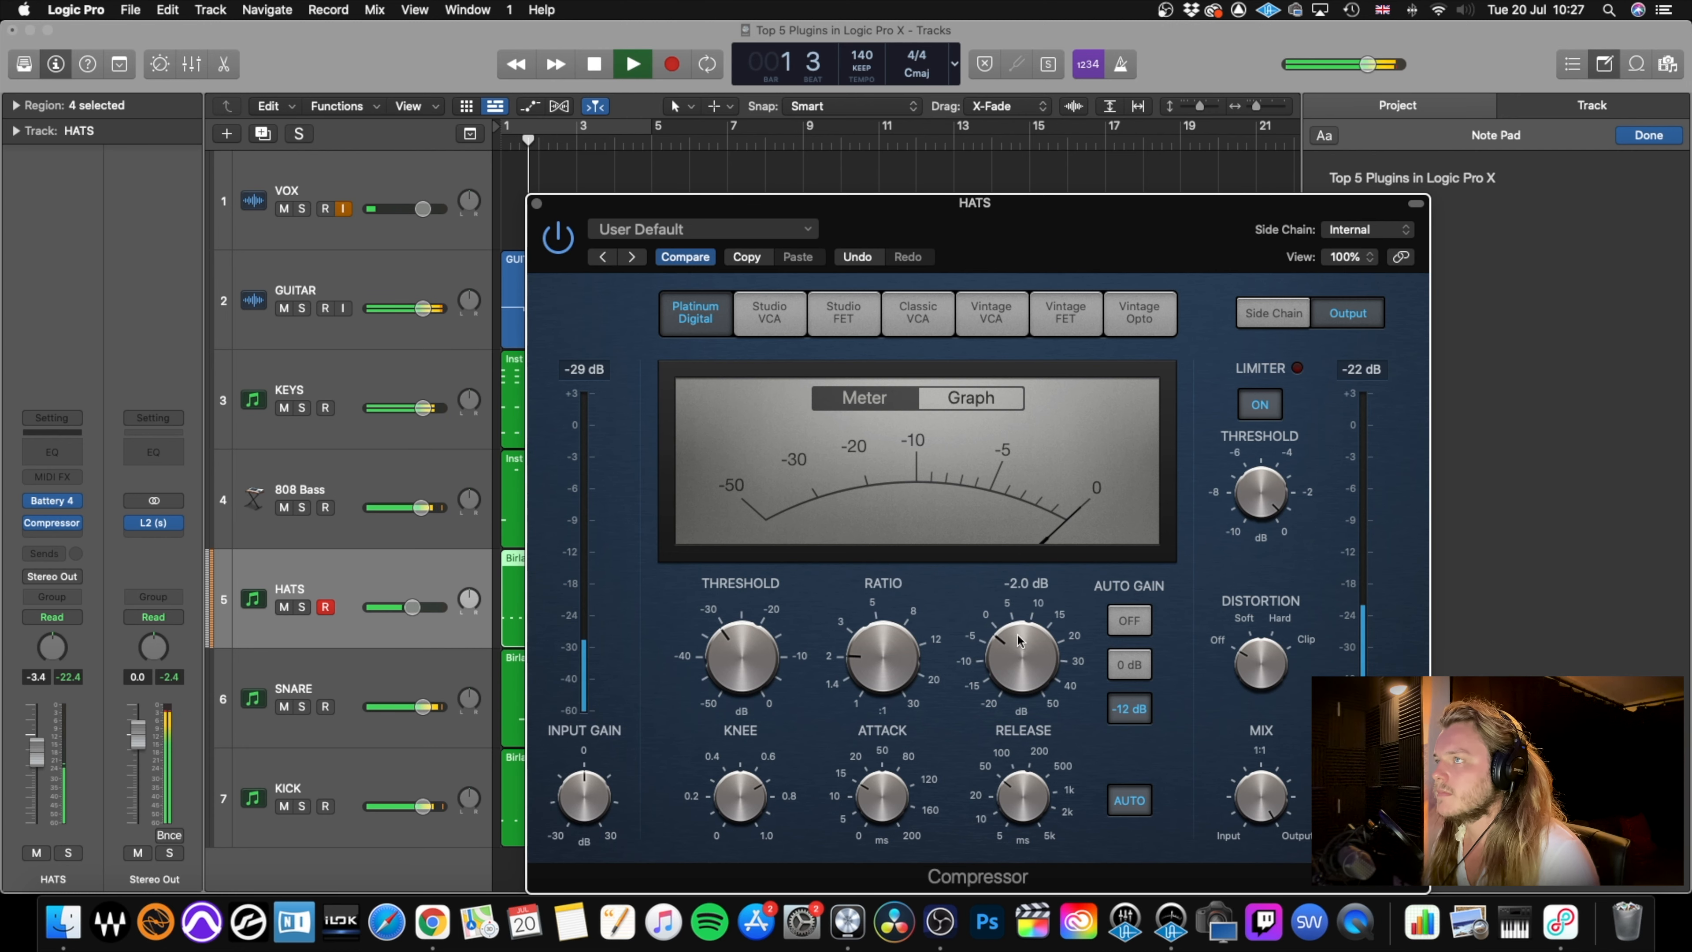
click(537, 203)
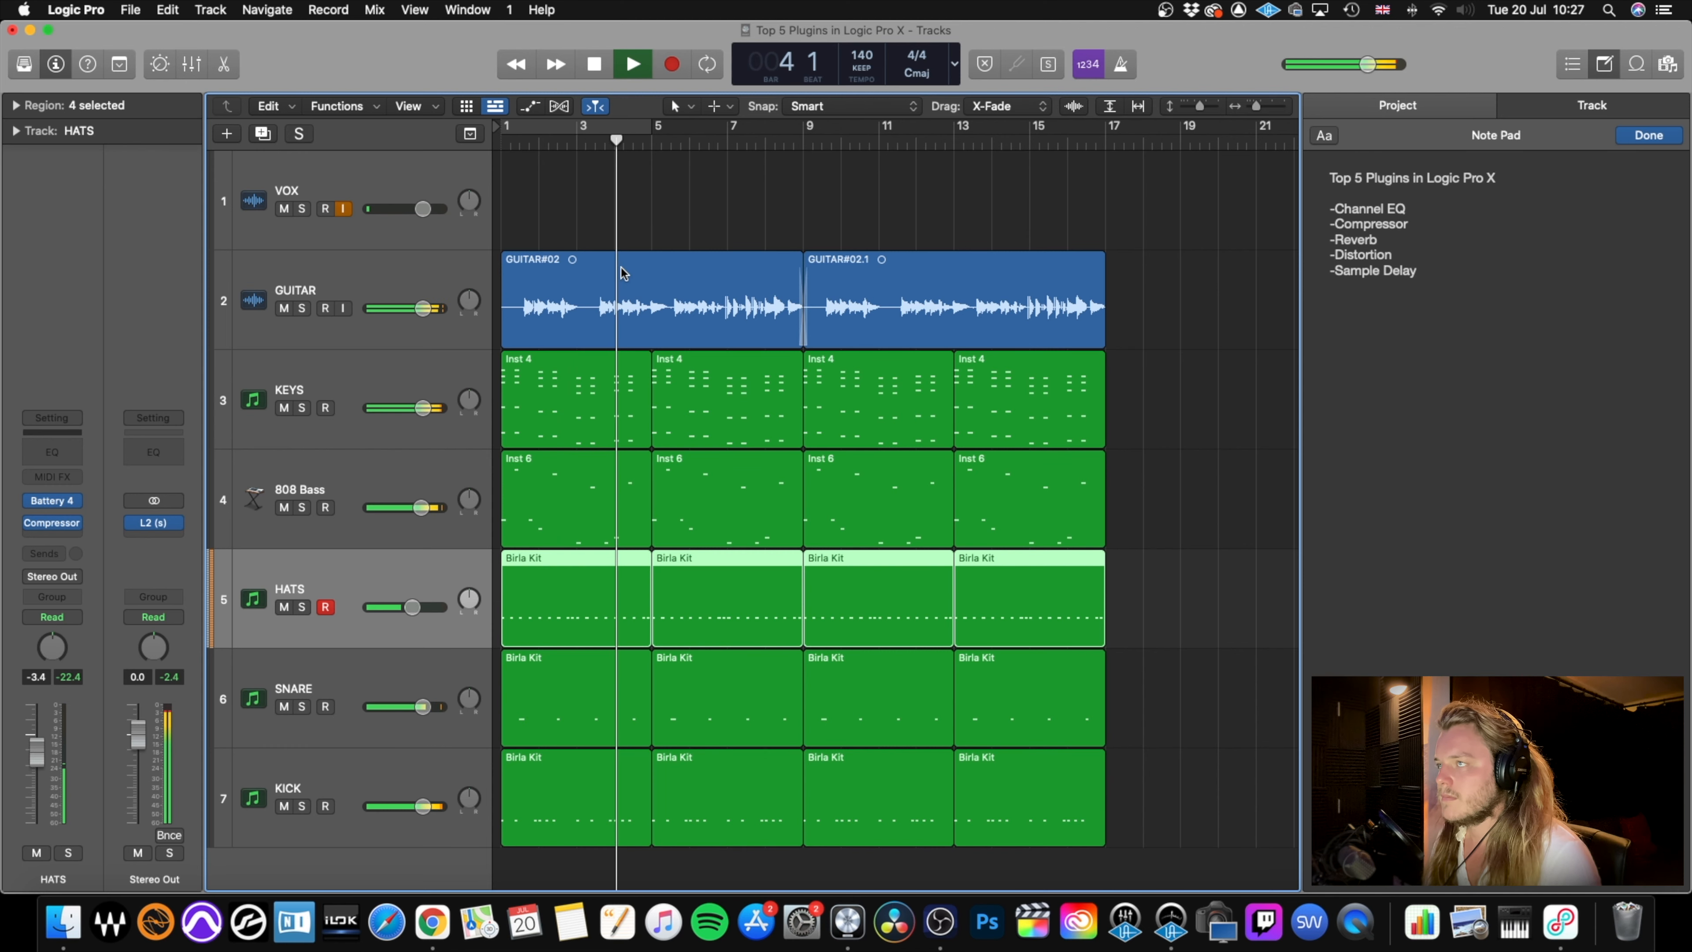
key(space)
Lower the KICK compressor's threshold slightly and raise its make-up gain just above 10 dB while auditioning the mix from the start.
click(405, 766)
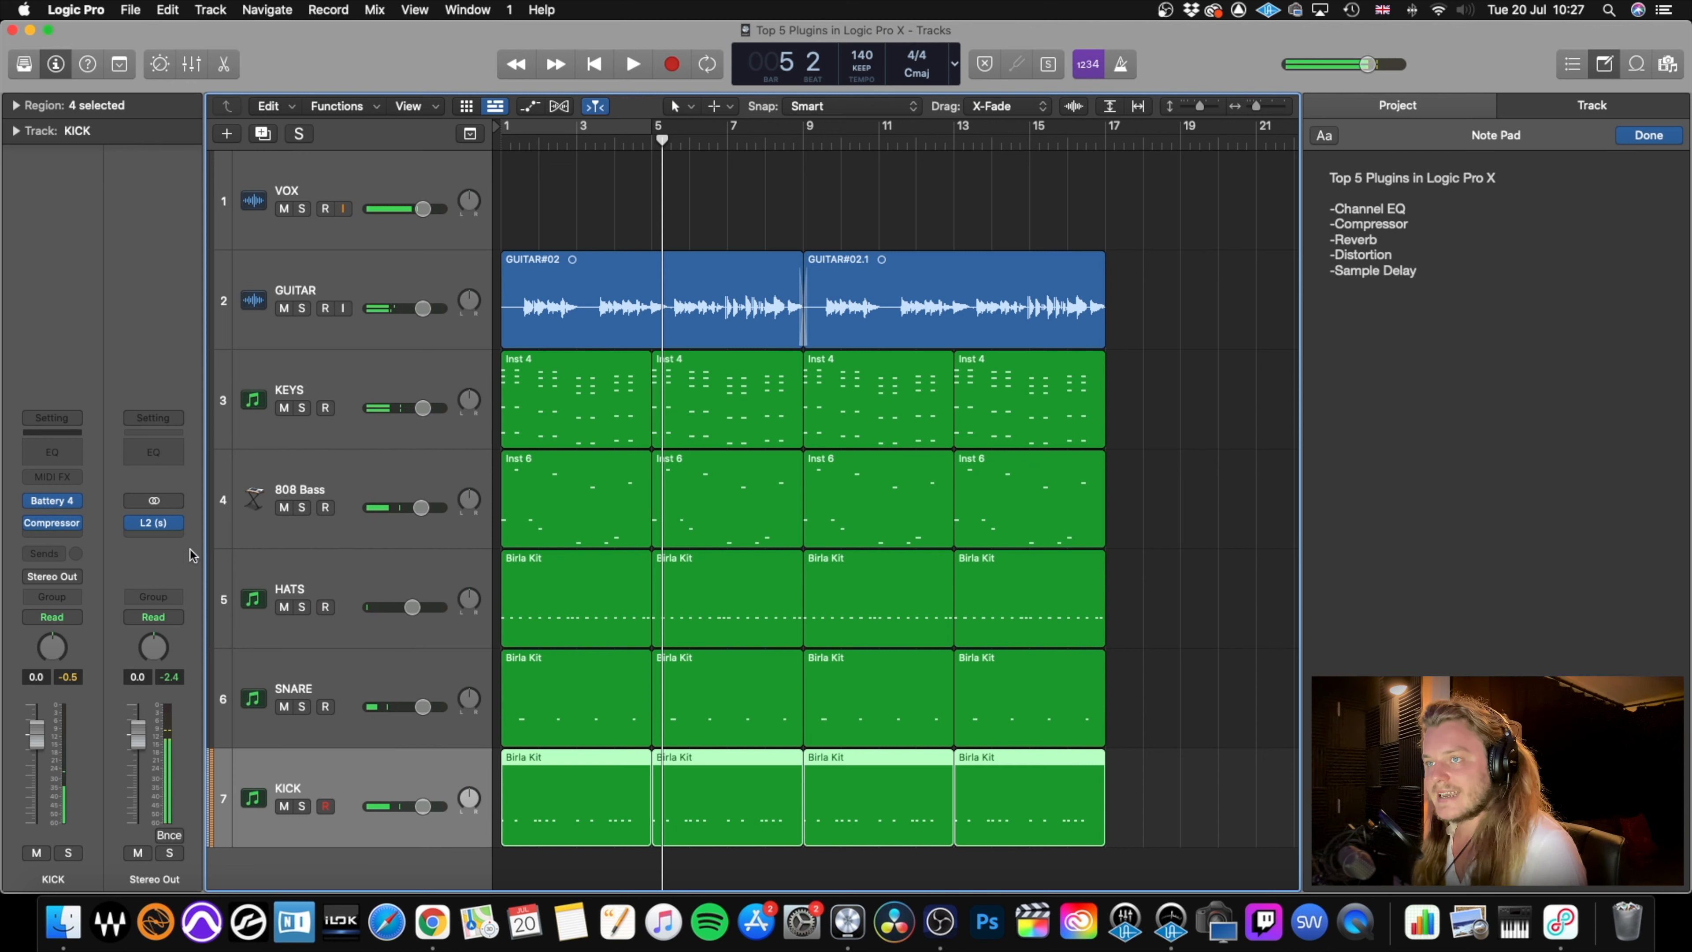
mouse_move(67, 526)
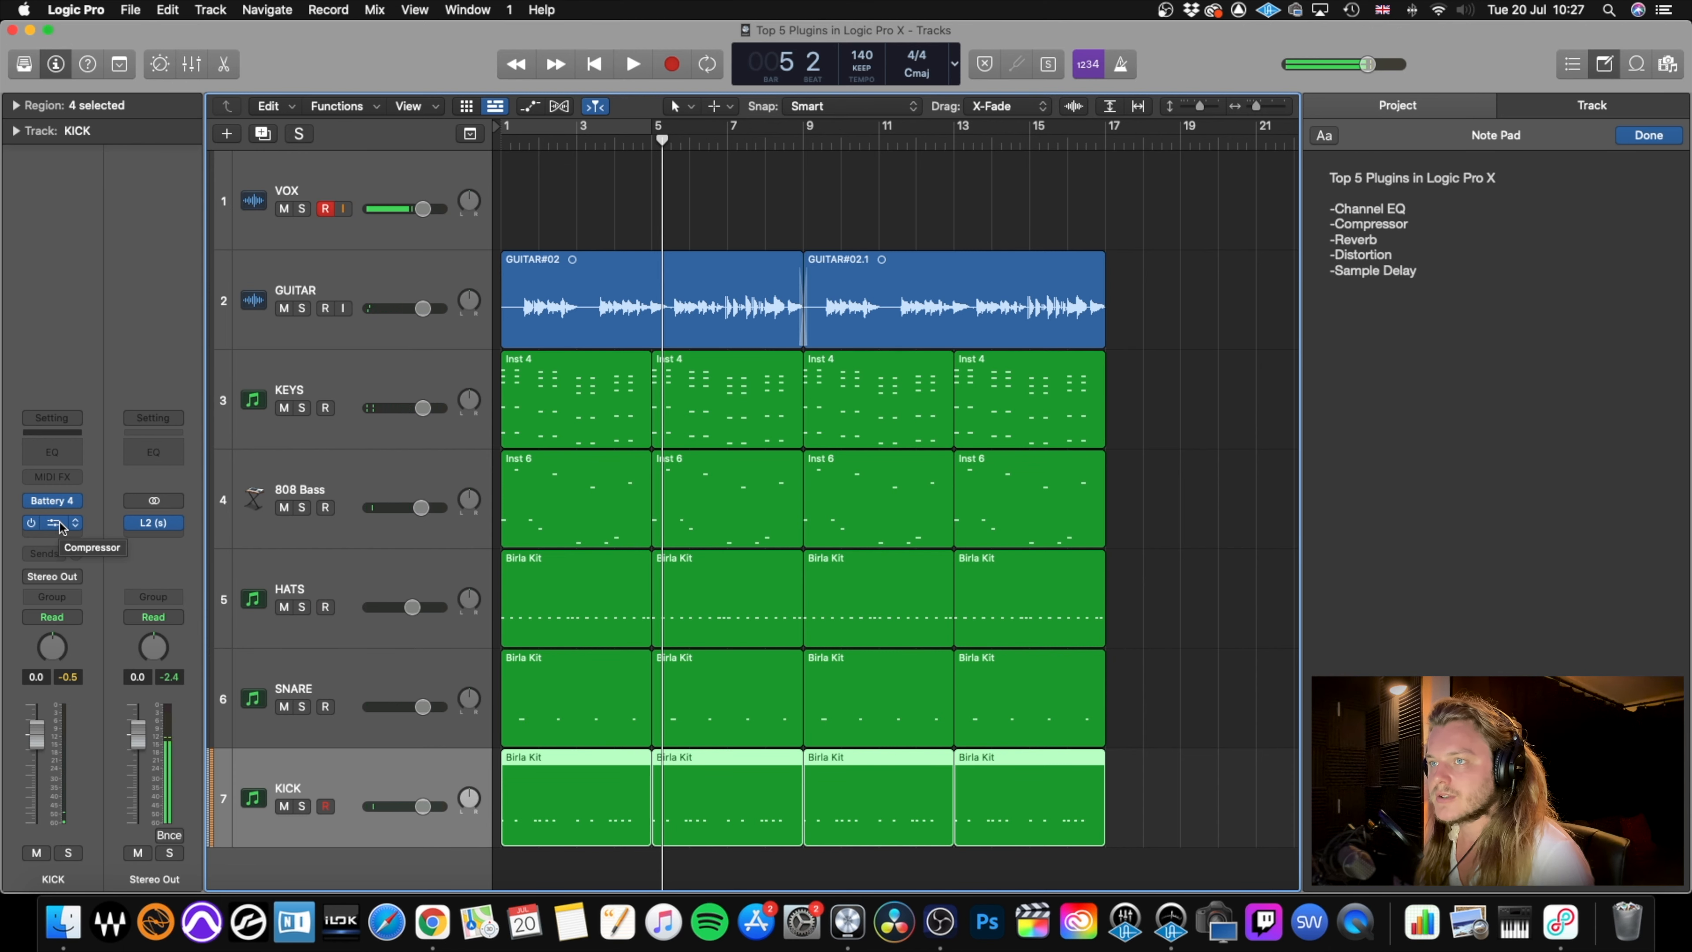
click(57, 527)
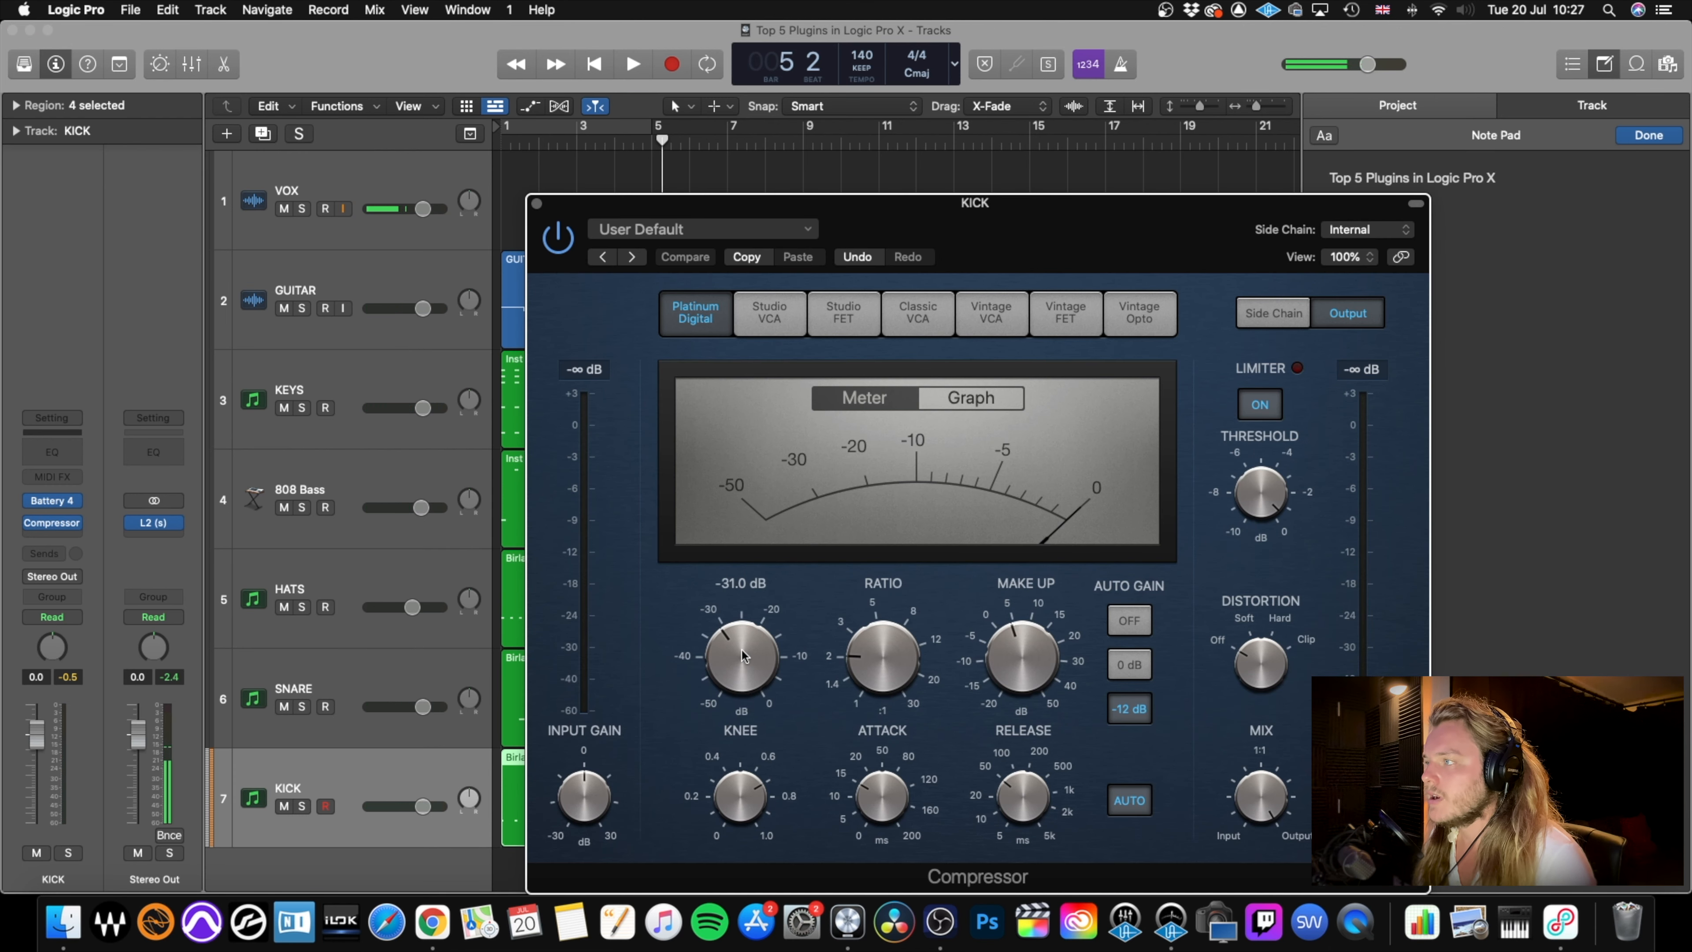
drag(742, 650, 742, 653)
drag(1011, 665, 1010, 646)
key(Return)
key(space)
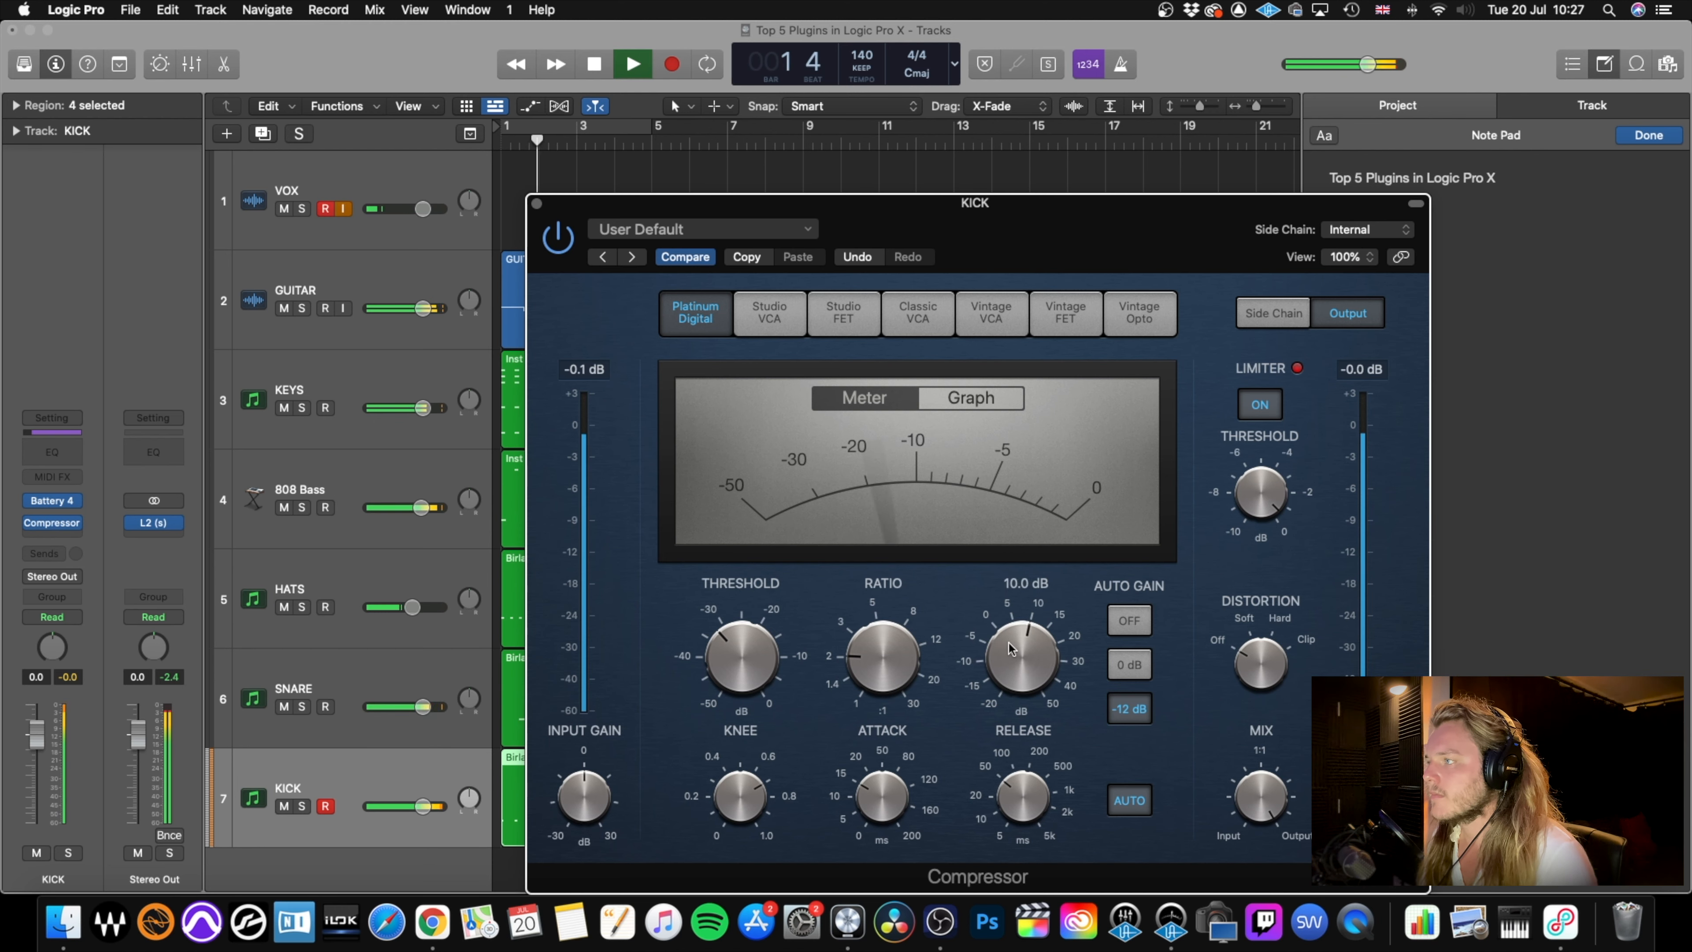
drag(1010, 646, 1020, 644)
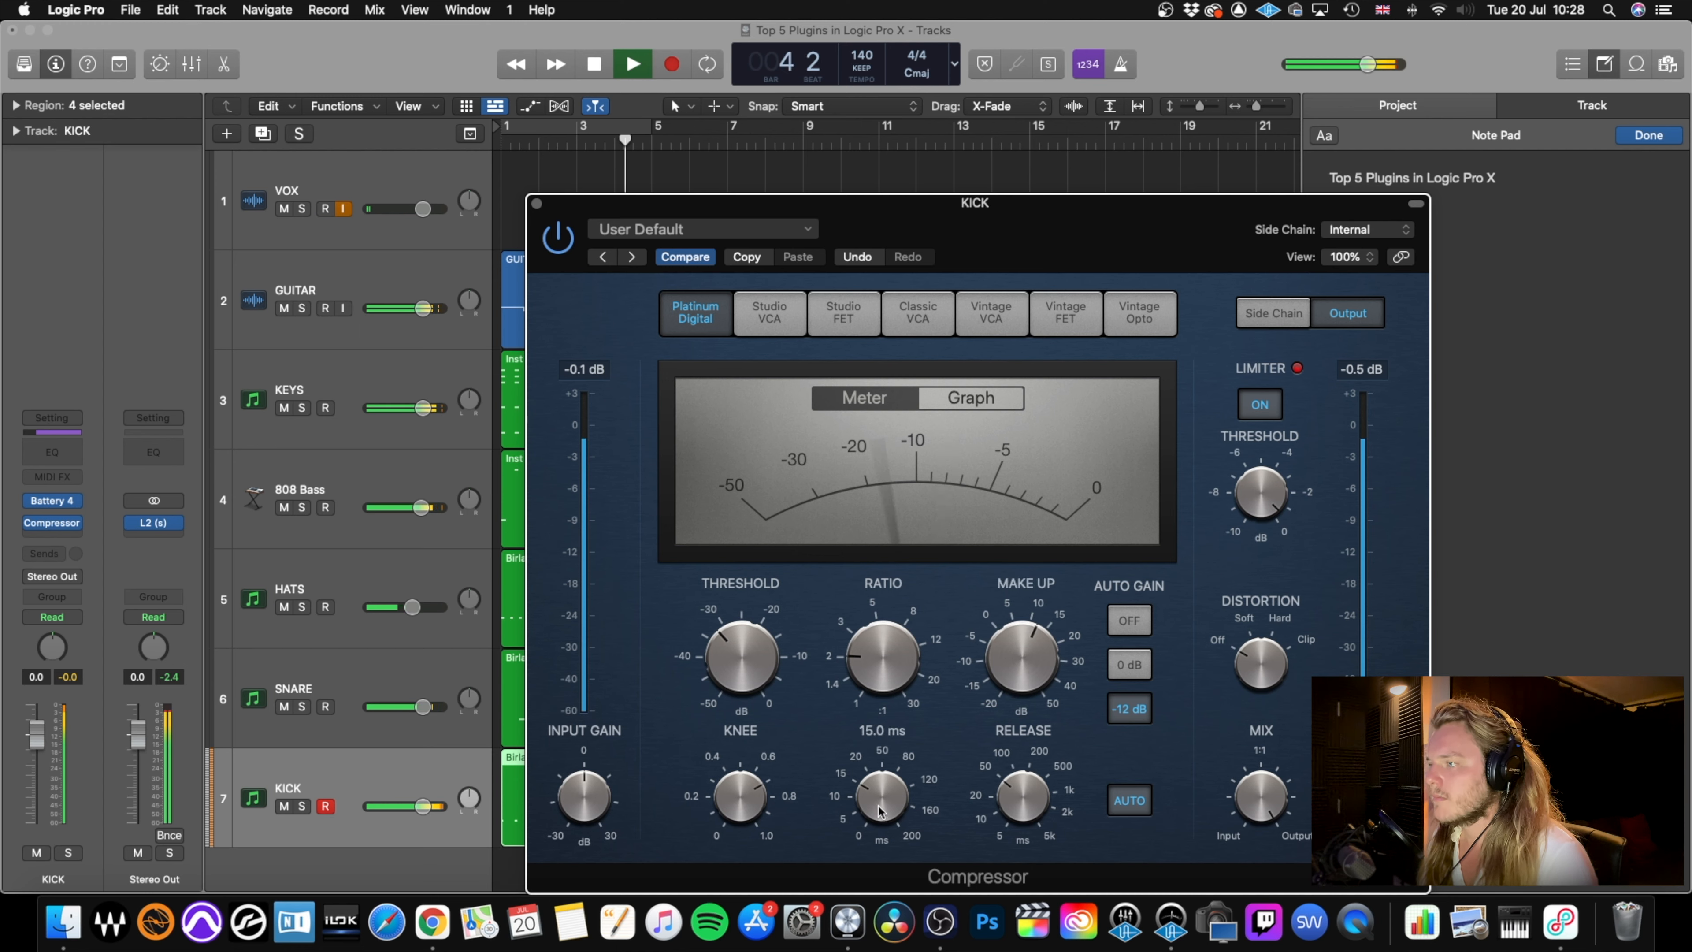
key(space)
Shorten the KICK compressor's attack and release, audition the mix, and close the compressor.
drag(879, 810, 893, 825)
drag(1009, 795, 1005, 834)
key(space)
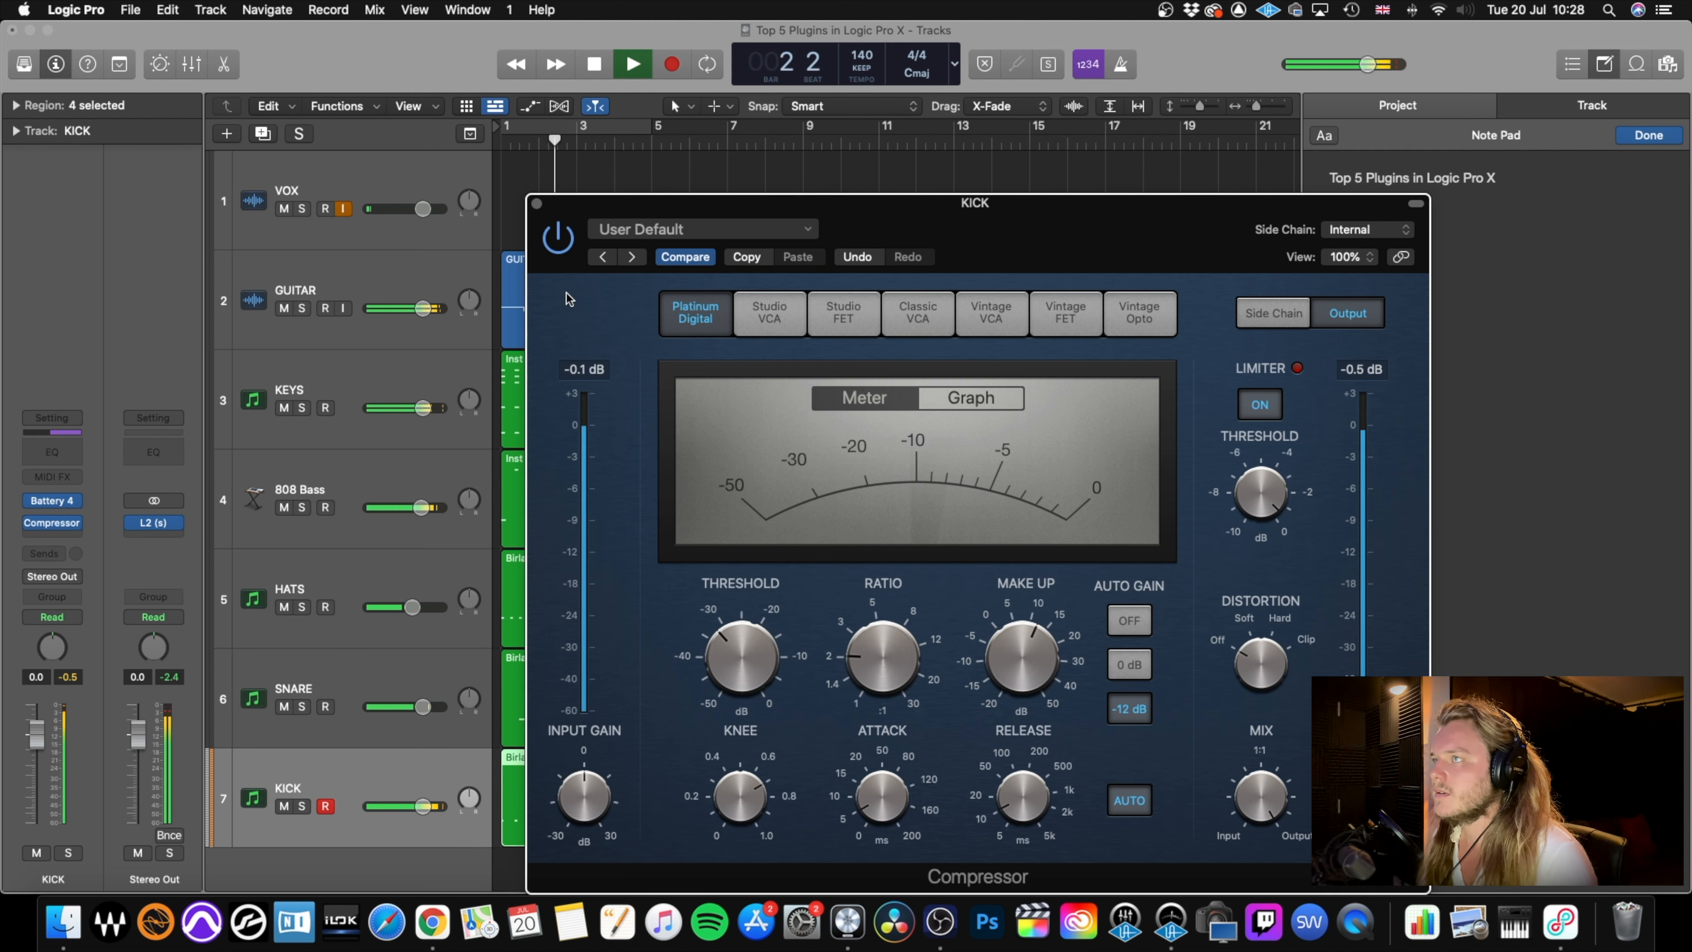
key(super+w)
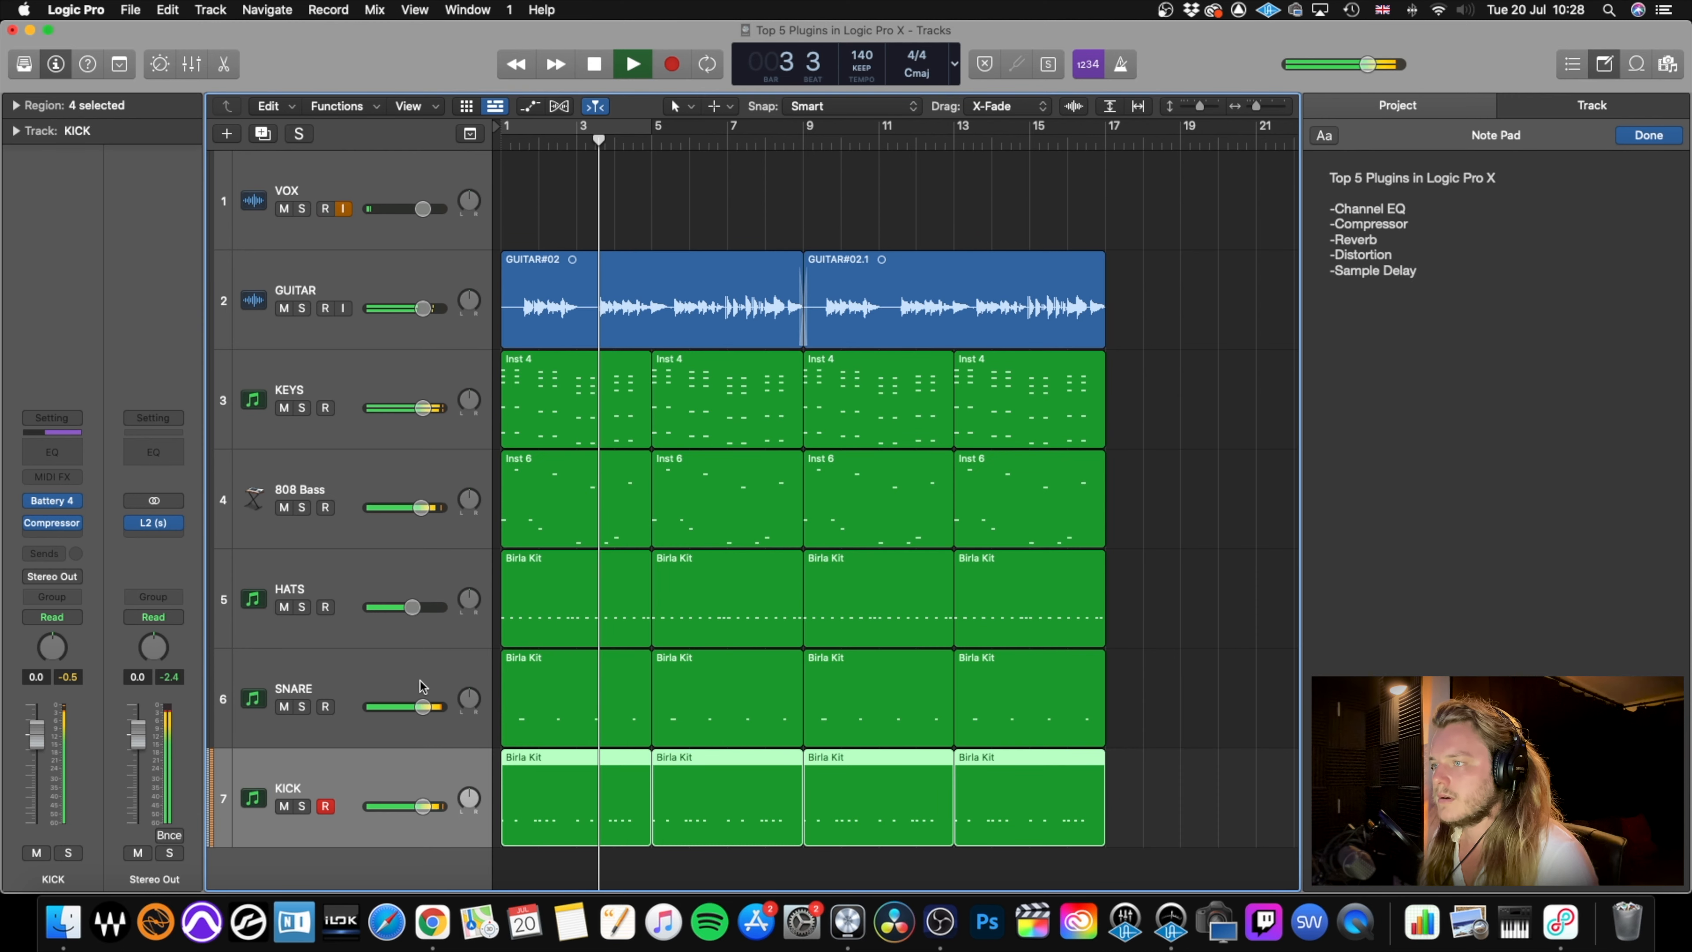
key(space)
Insert a Channel EQ on the KICK track and boost 92 Hz by 7.4 dB while auditioning the mix from the start.
click(56, 457)
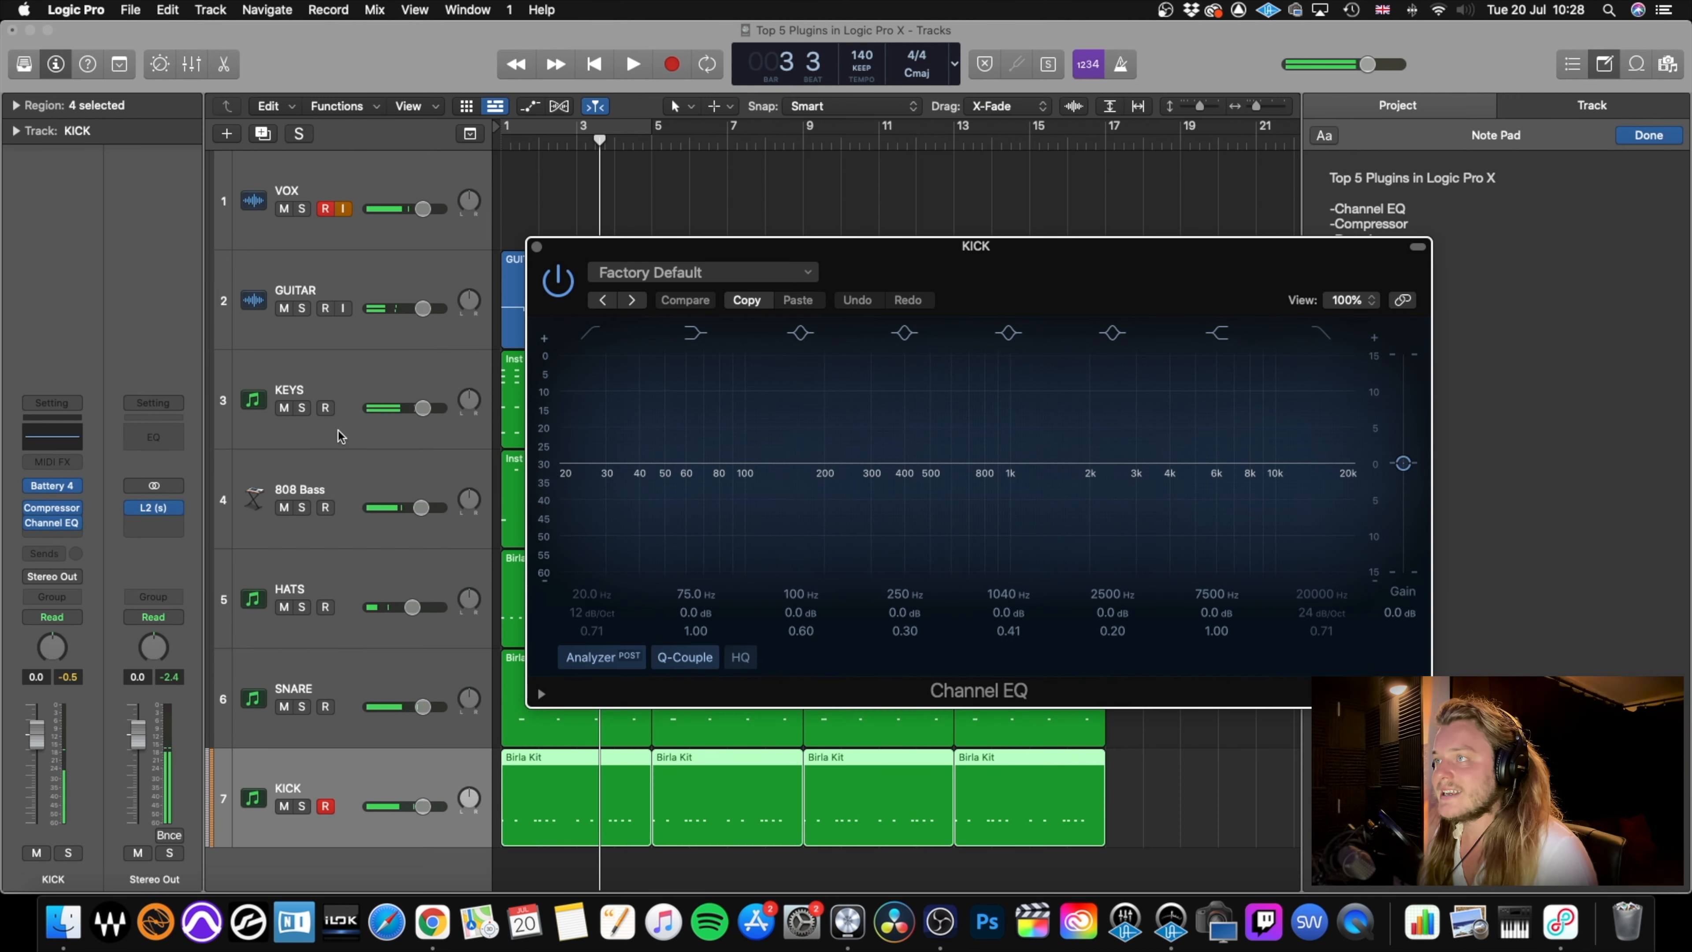
mouse_move(710, 461)
mouse_down()
mouse_move(752, 411)
mouse_move(735, 425)
mouse_up()
key(Return)
key(space)
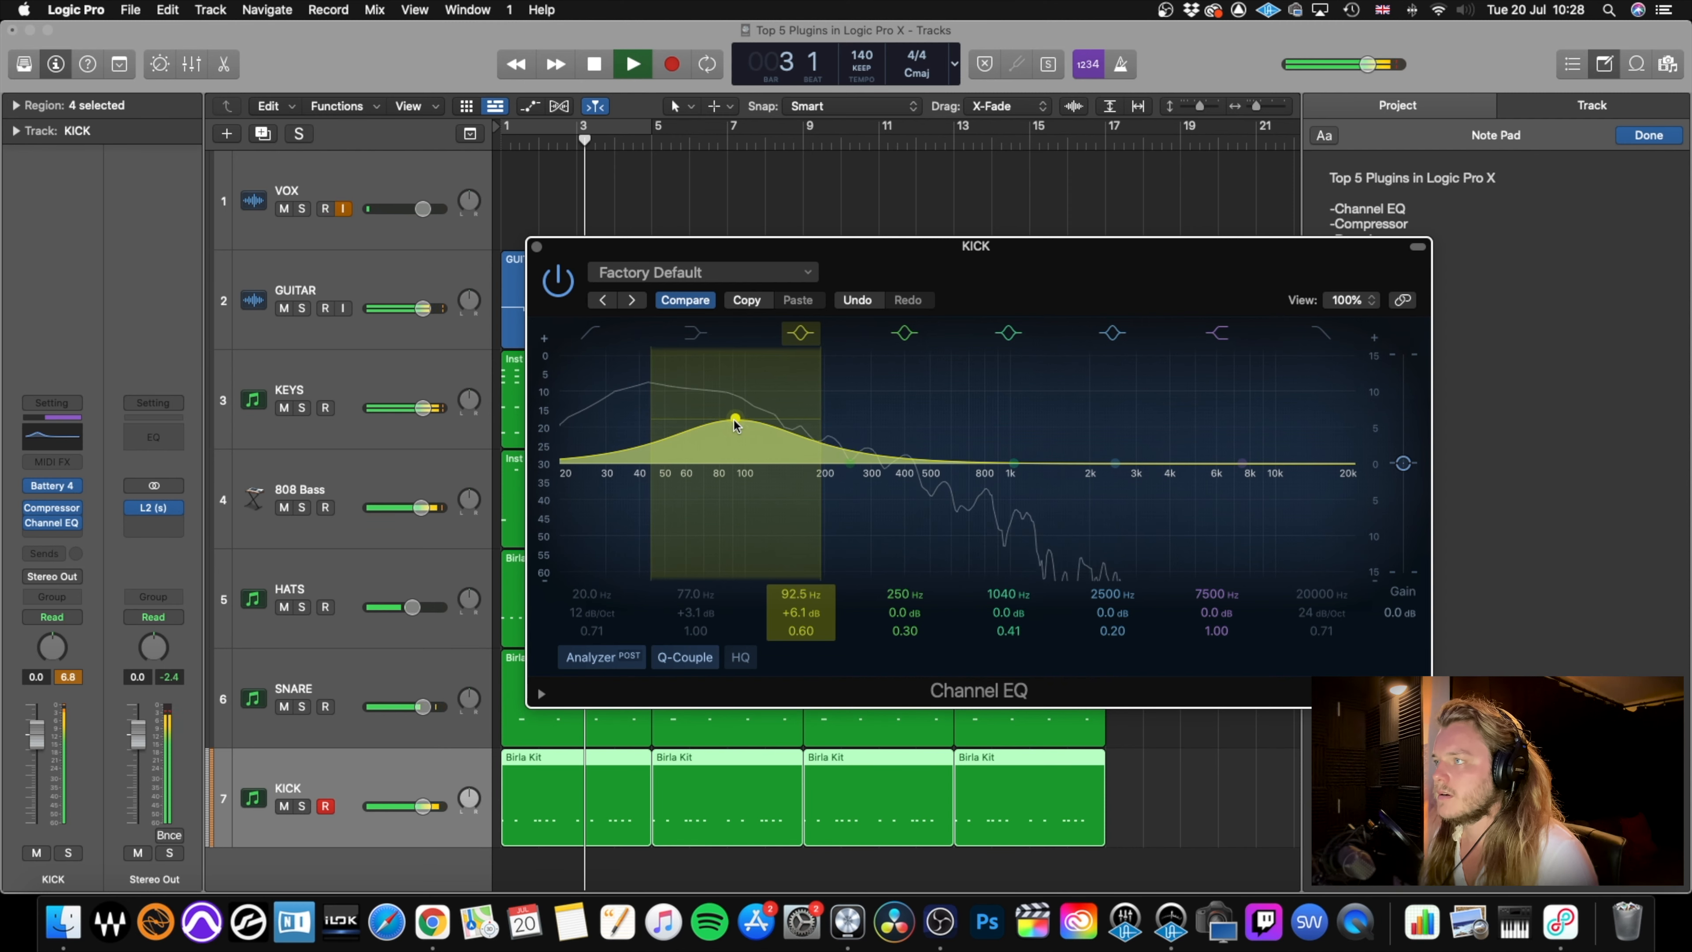
key(space)
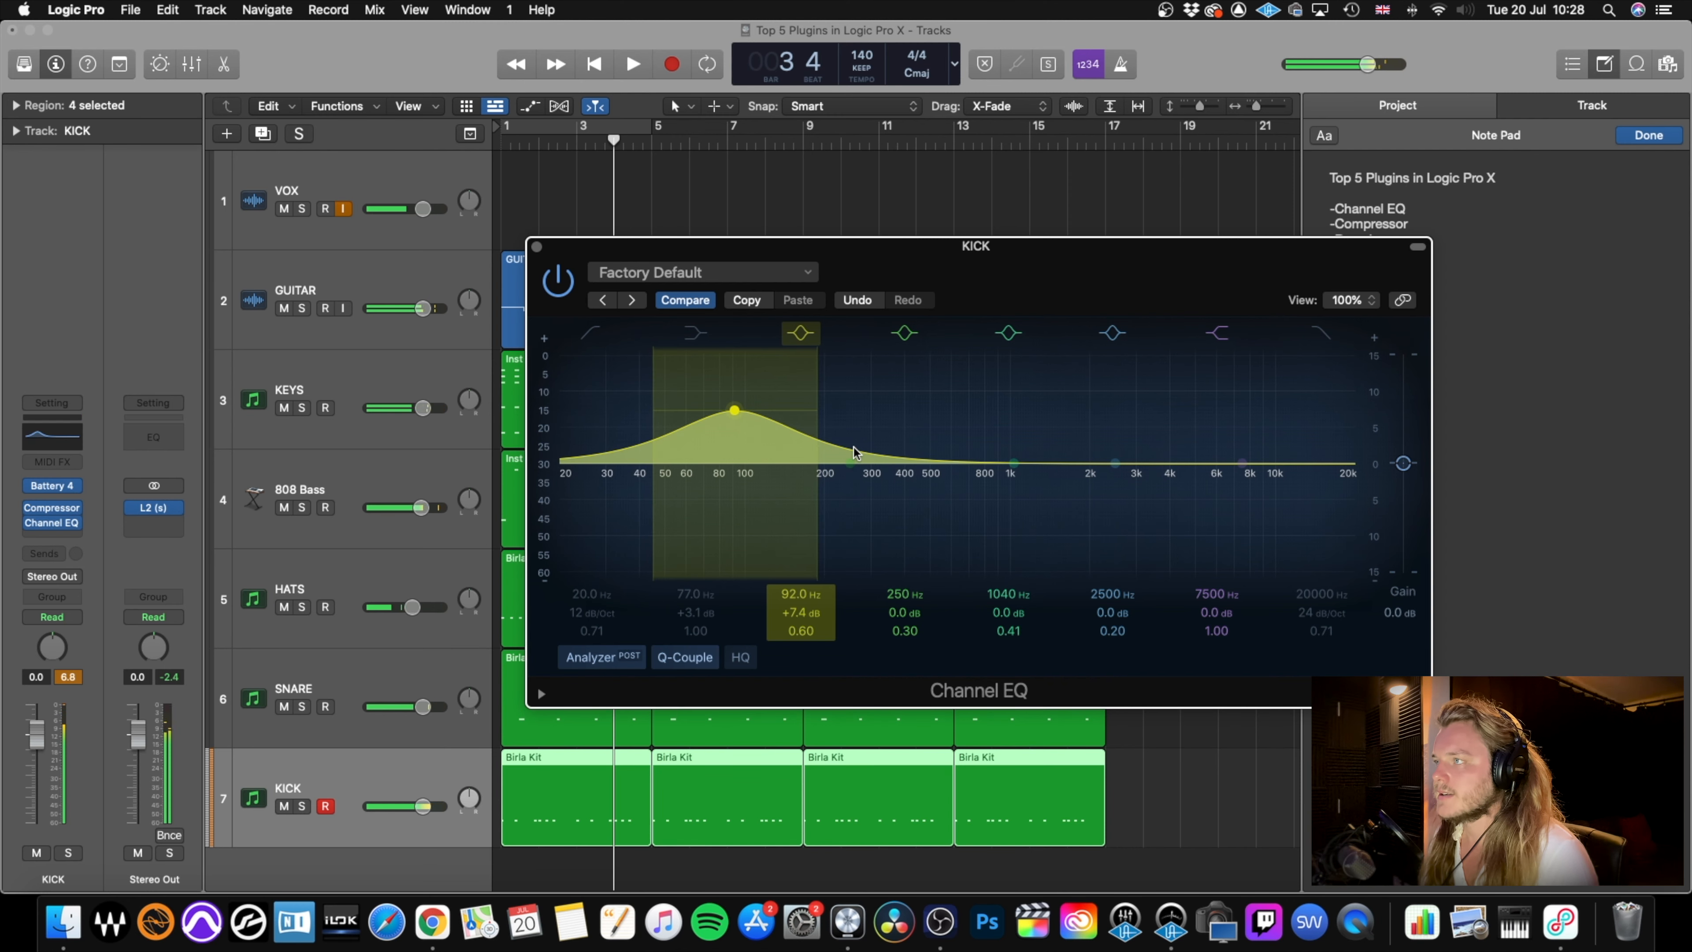
Boost the KICK EQ's green band by 2.7 dB at 282 Hz and narrow it to a Q of 2.90.
drag(855, 463, 865, 443)
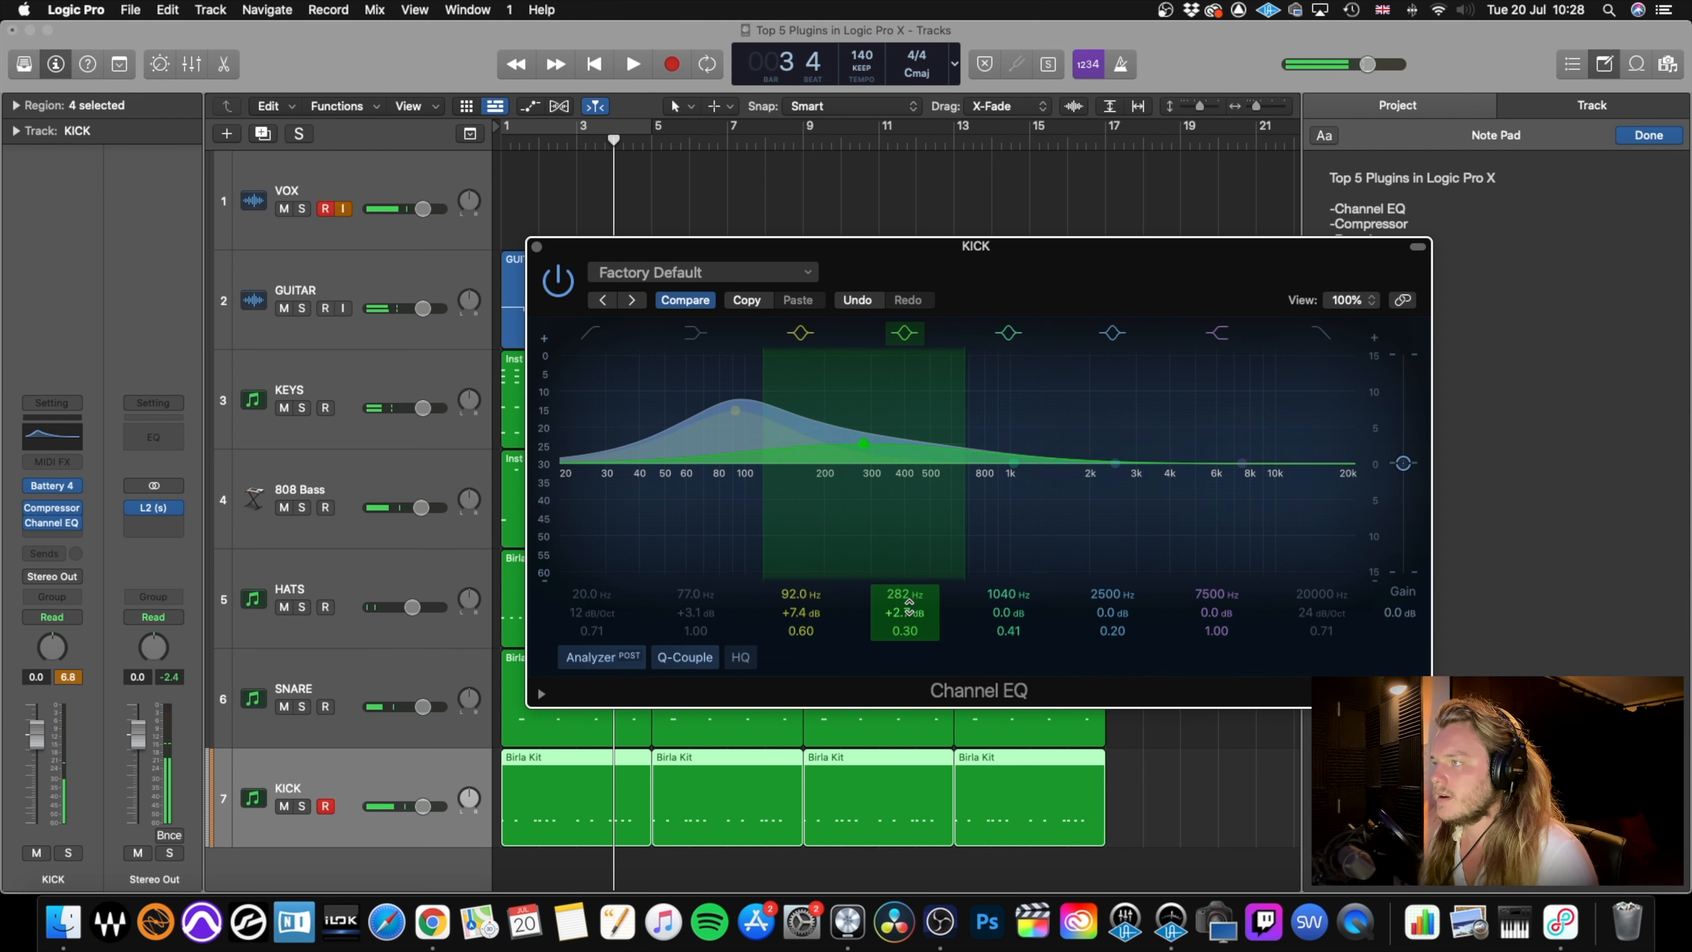
drag(904, 629, 905, 597)
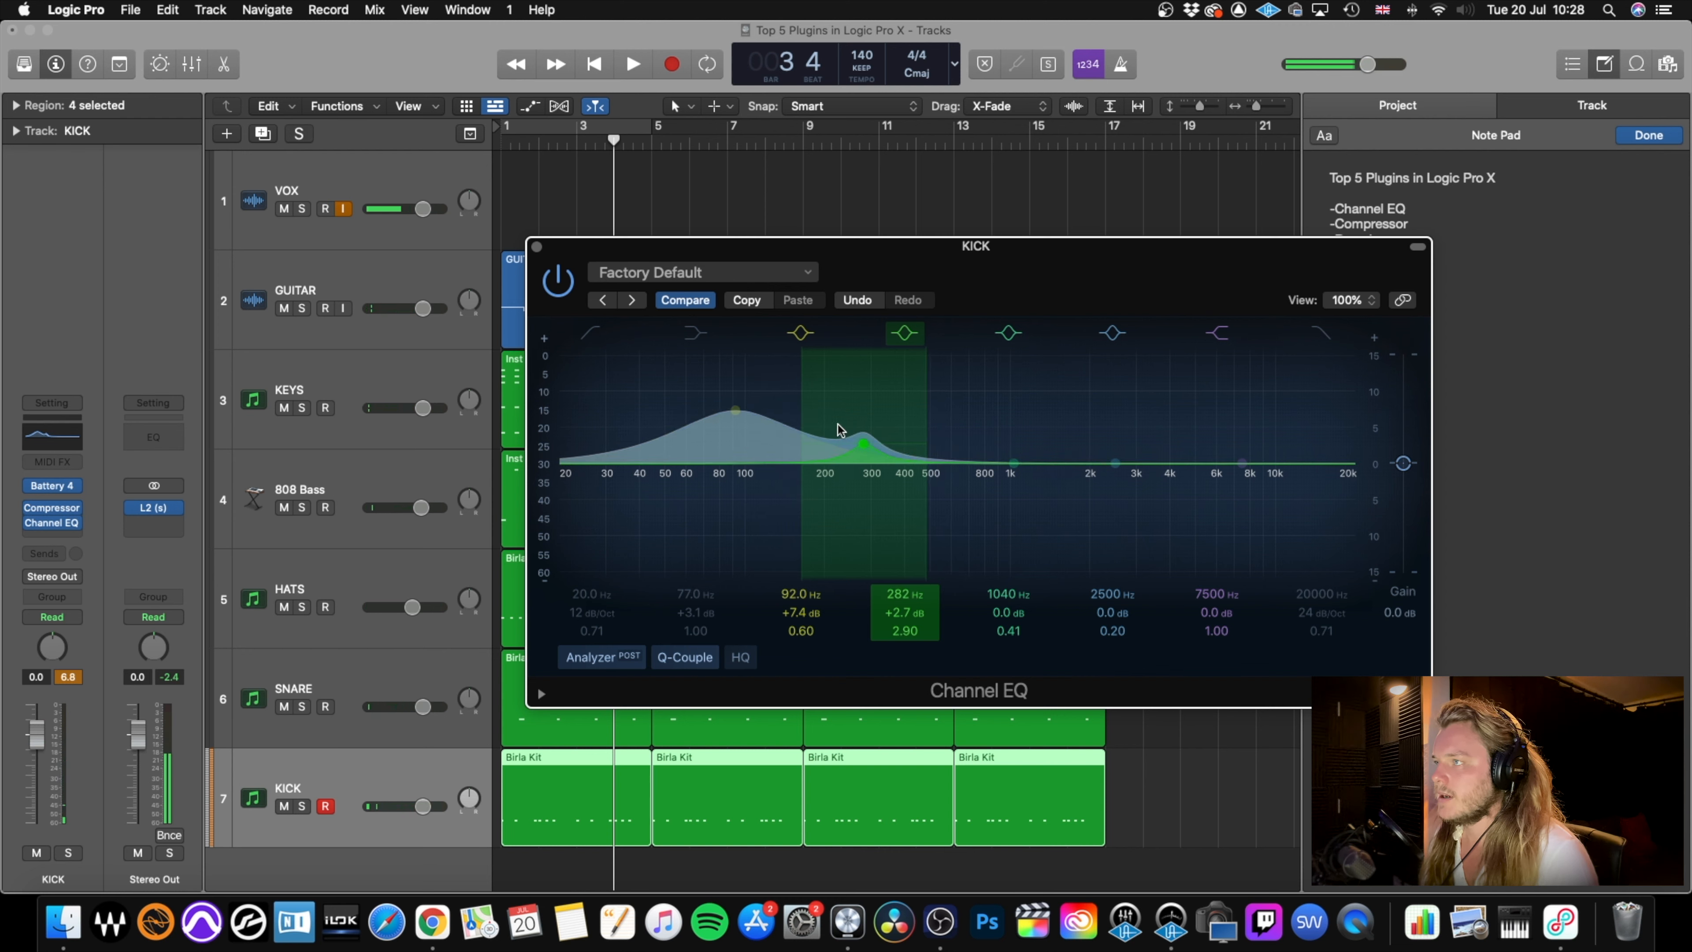
Raise the KICK EQ's green band to +9.9 dB at 236 Hz and audition the mix.
drag(864, 441, 842, 396)
key(space)
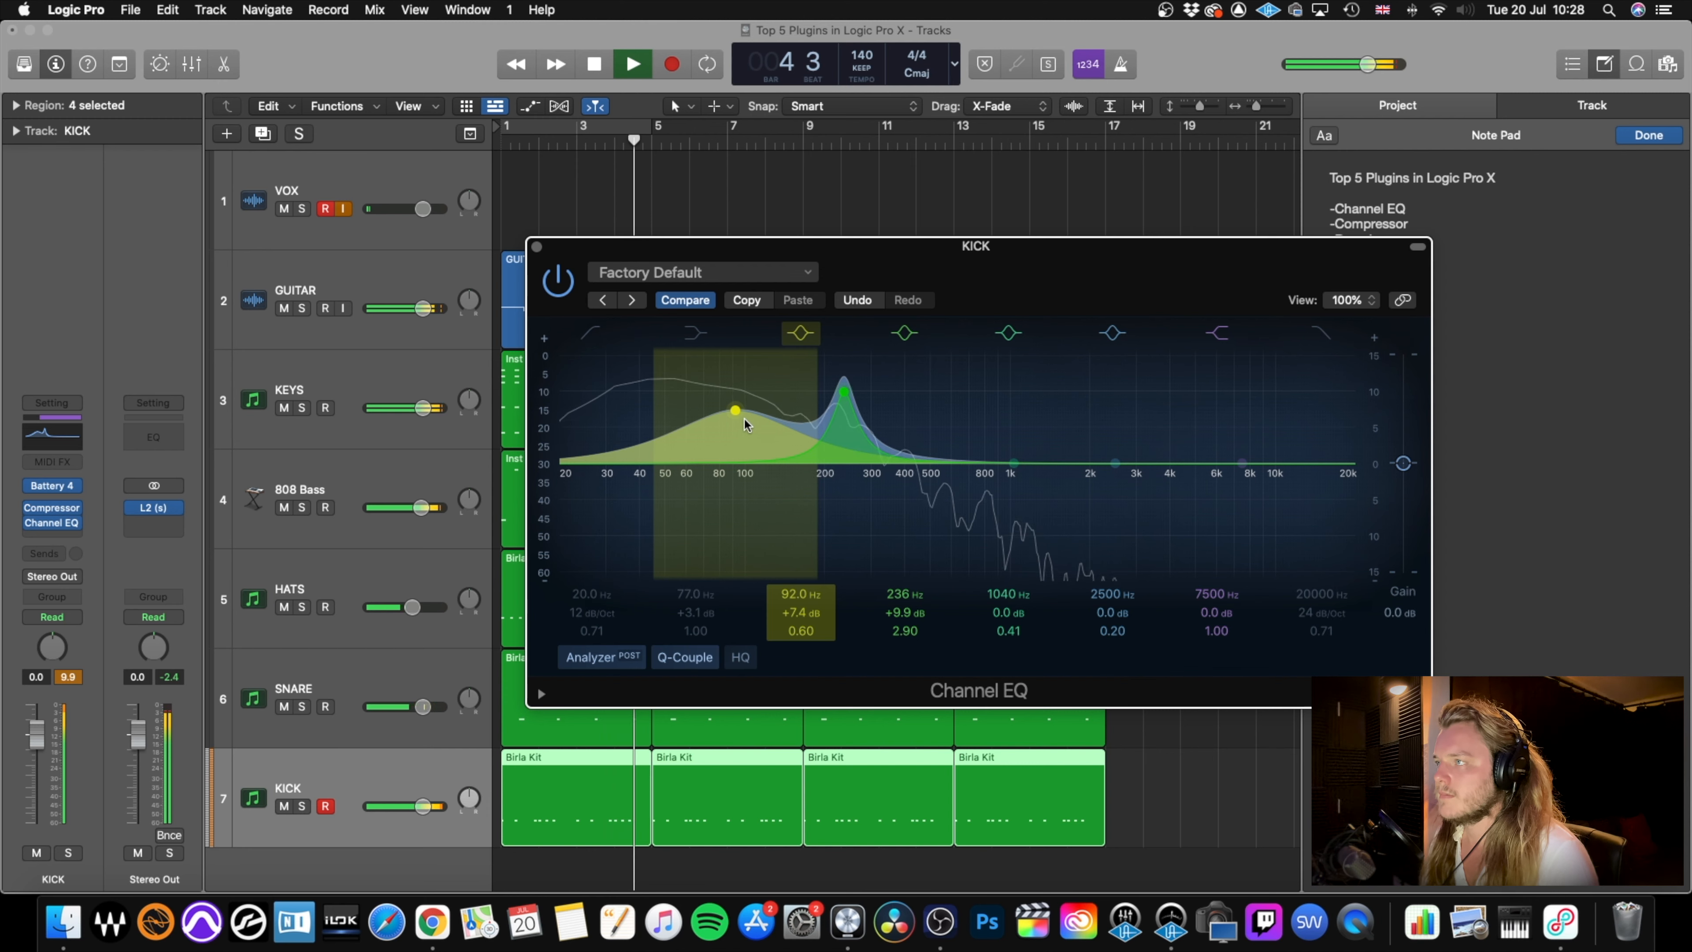
key(space)
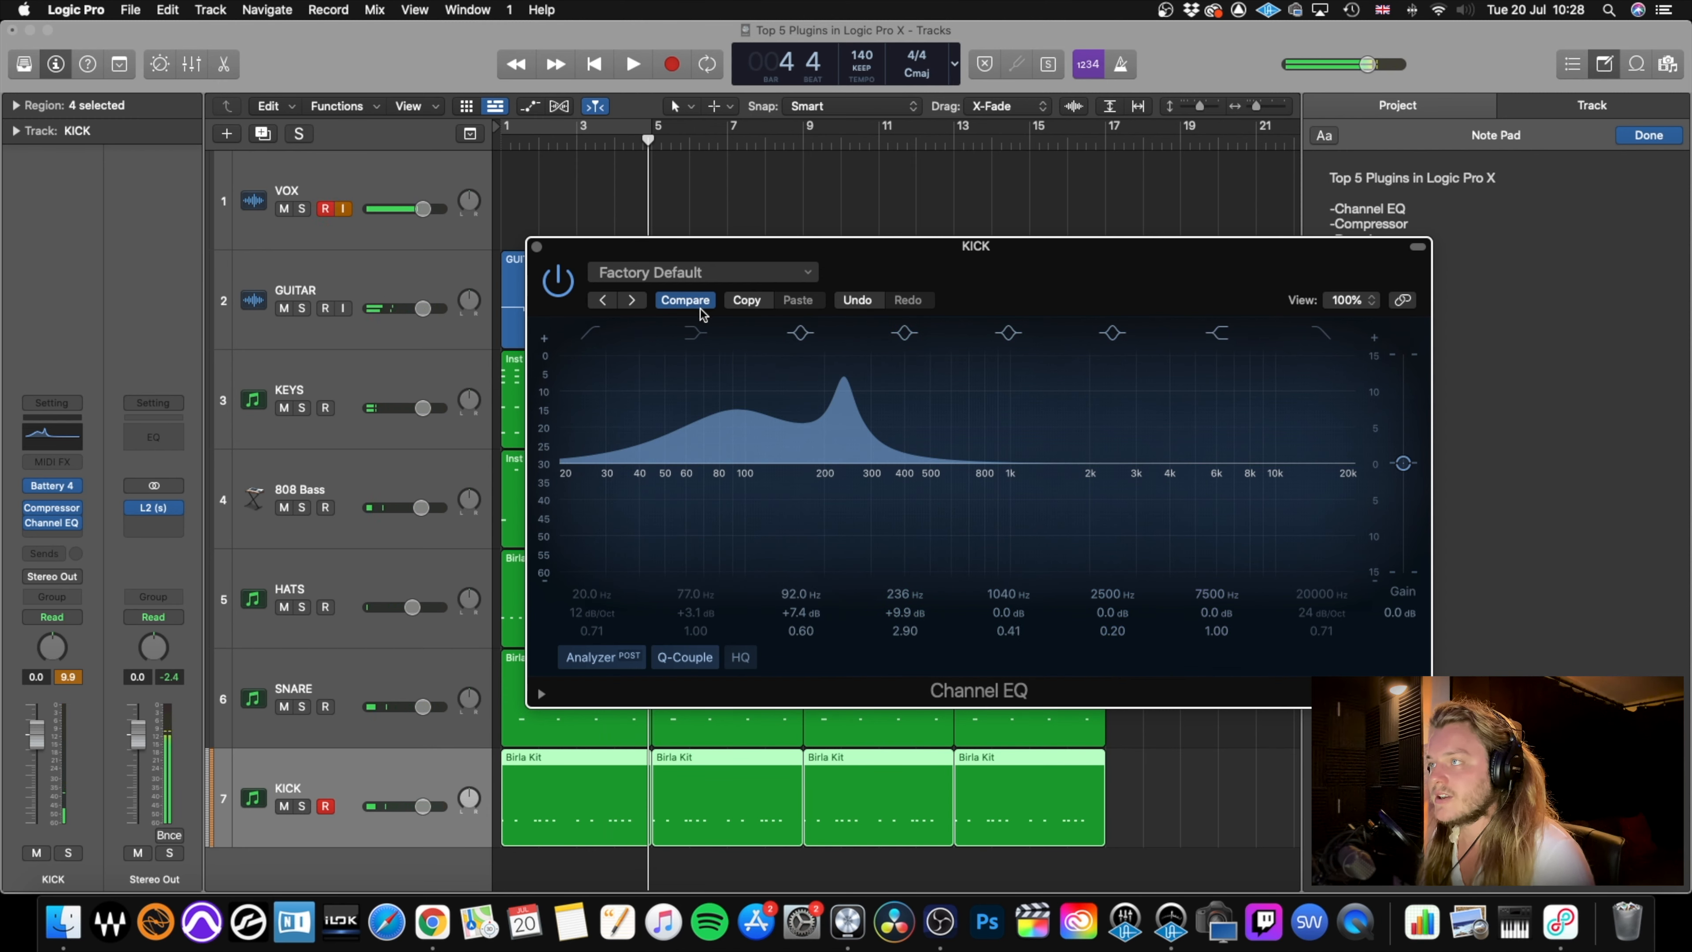
Solo the VOX and KICK tracks and audition the equalized kick.
click(302, 208)
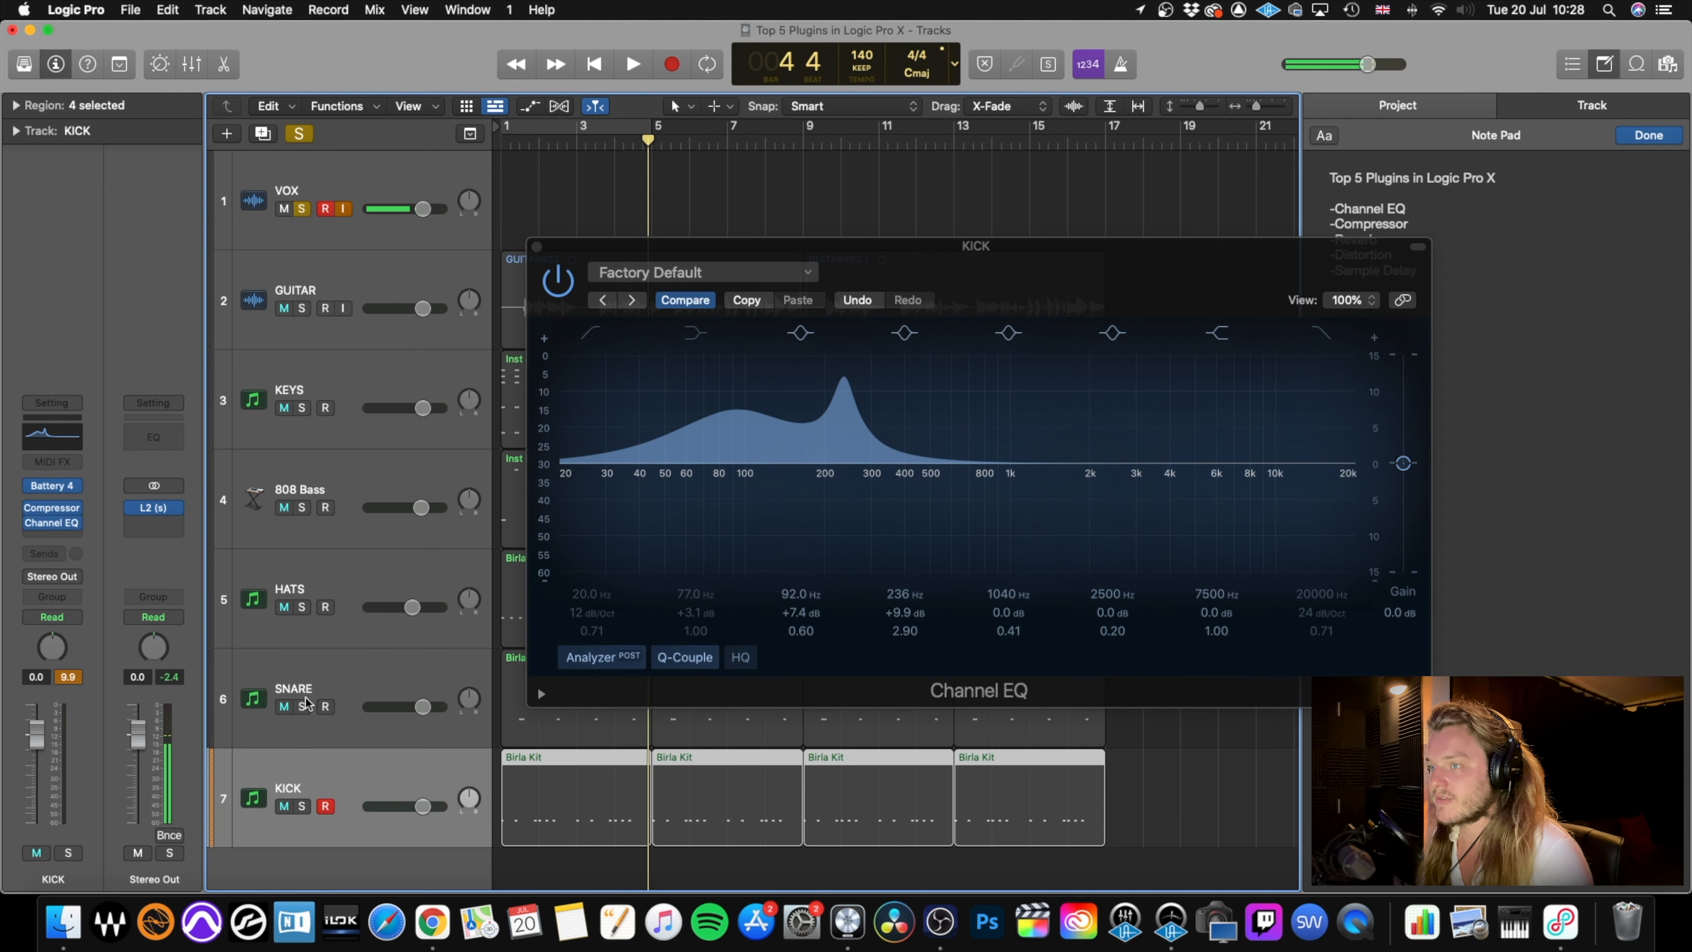
click(302, 806)
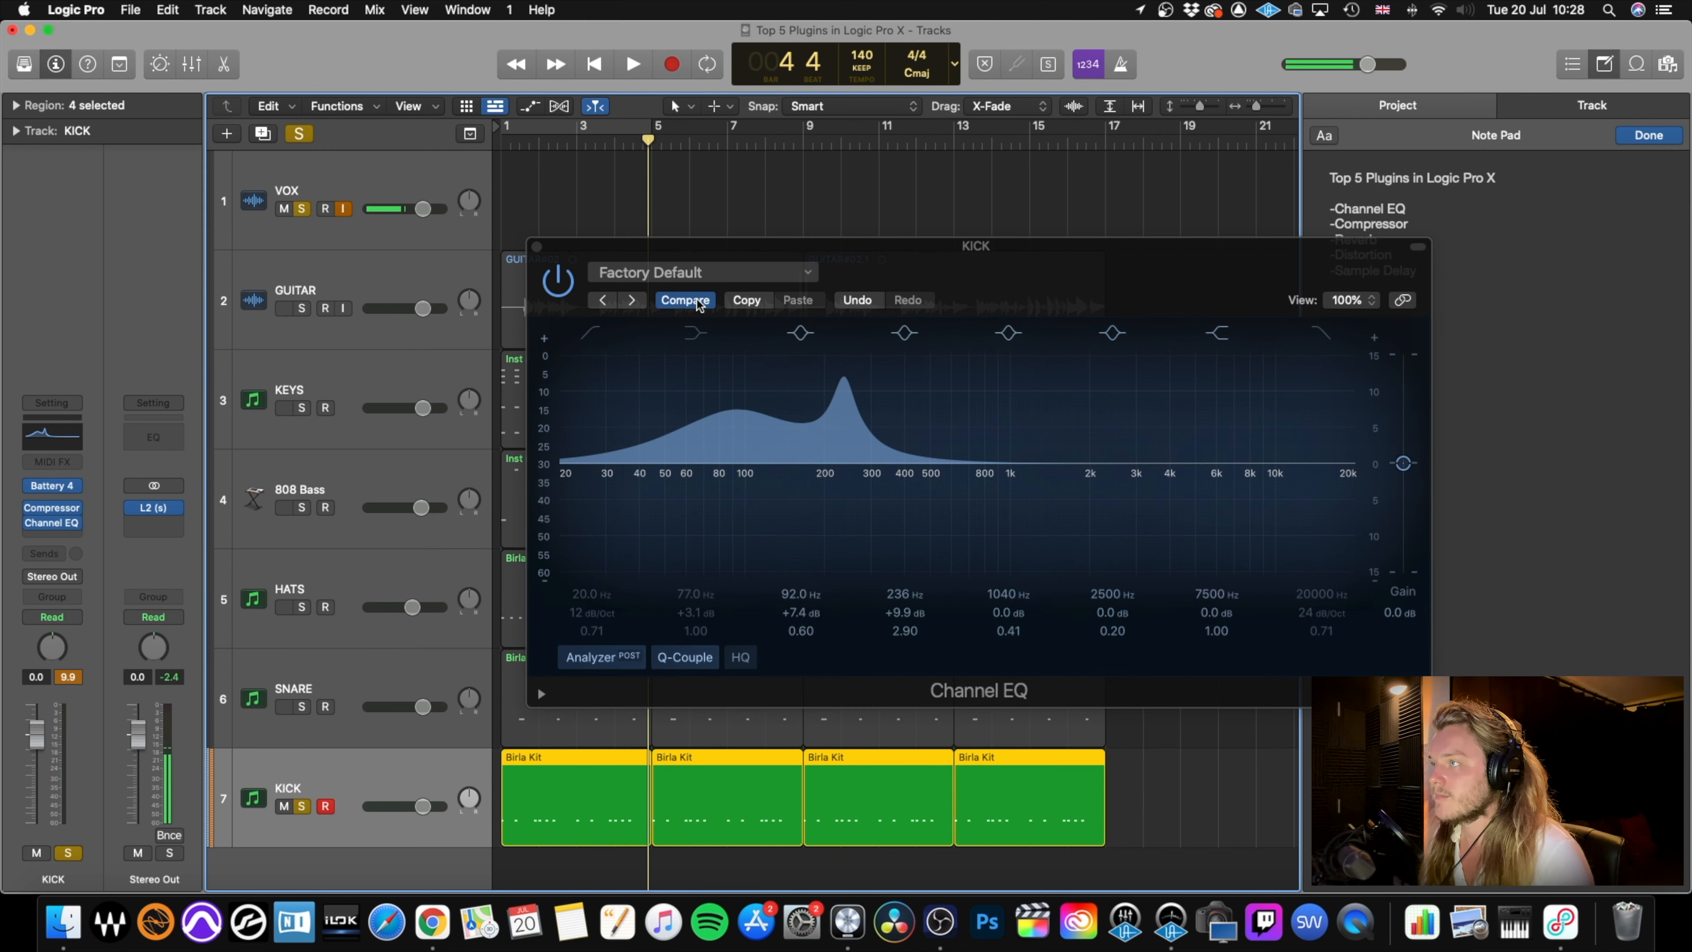
key(space)
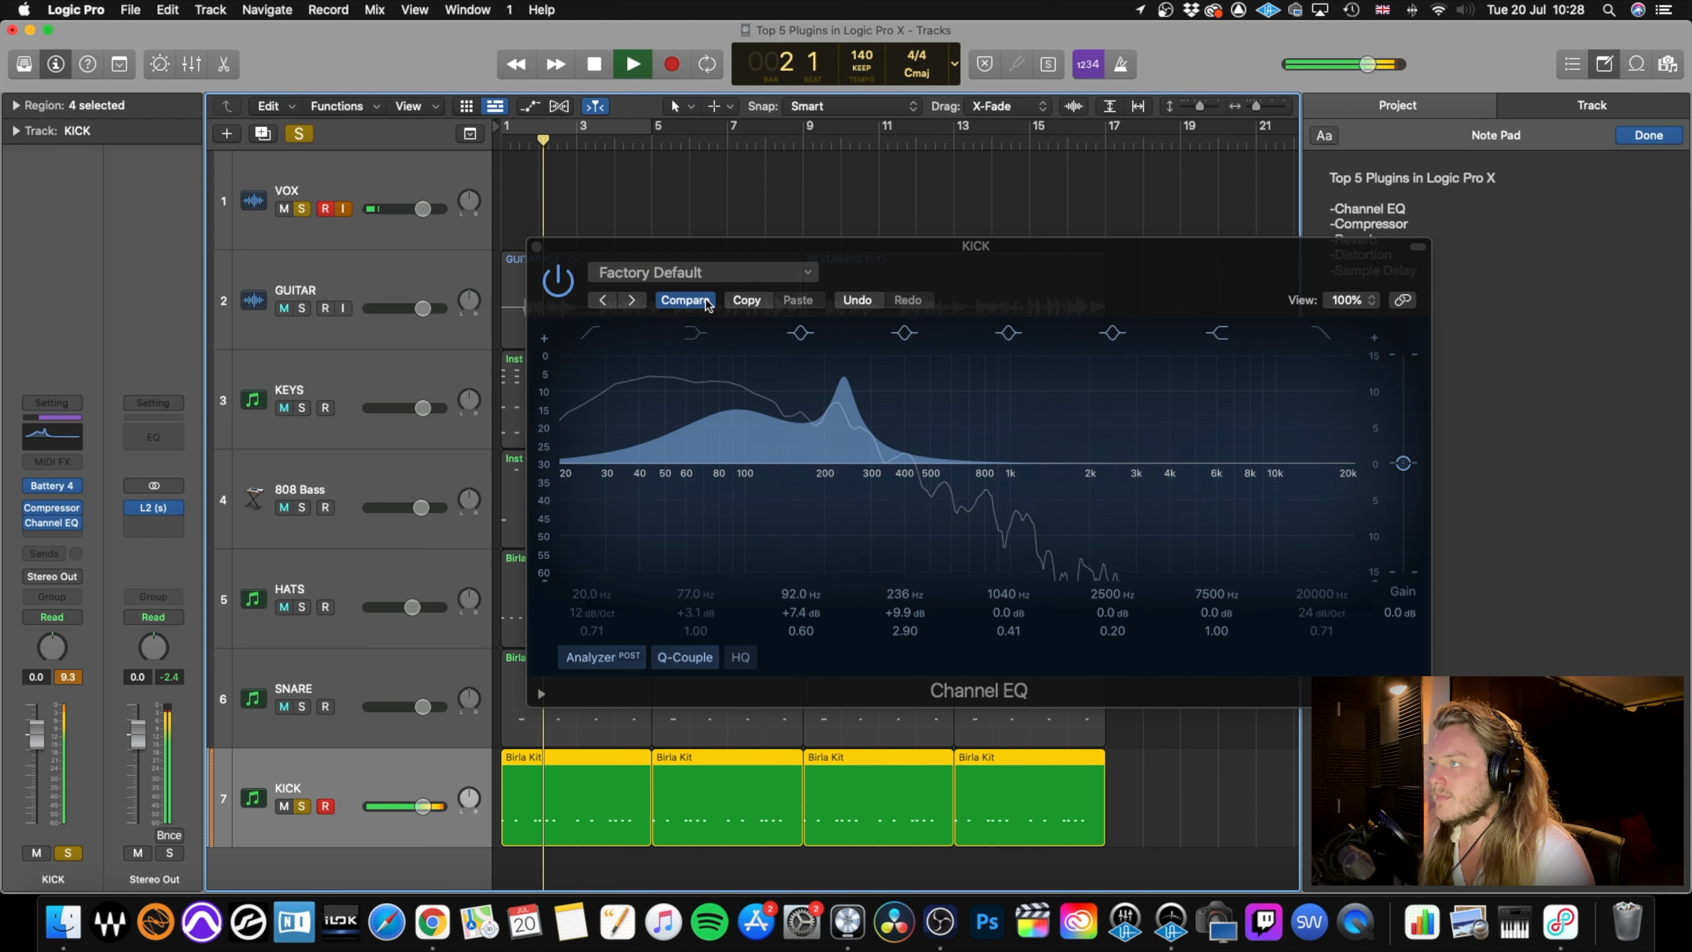
key(space)
Compare the kick's flat EQ settings with the boosted curve during playback, restore the boosted curve, and close the EQ.
click(701, 302)
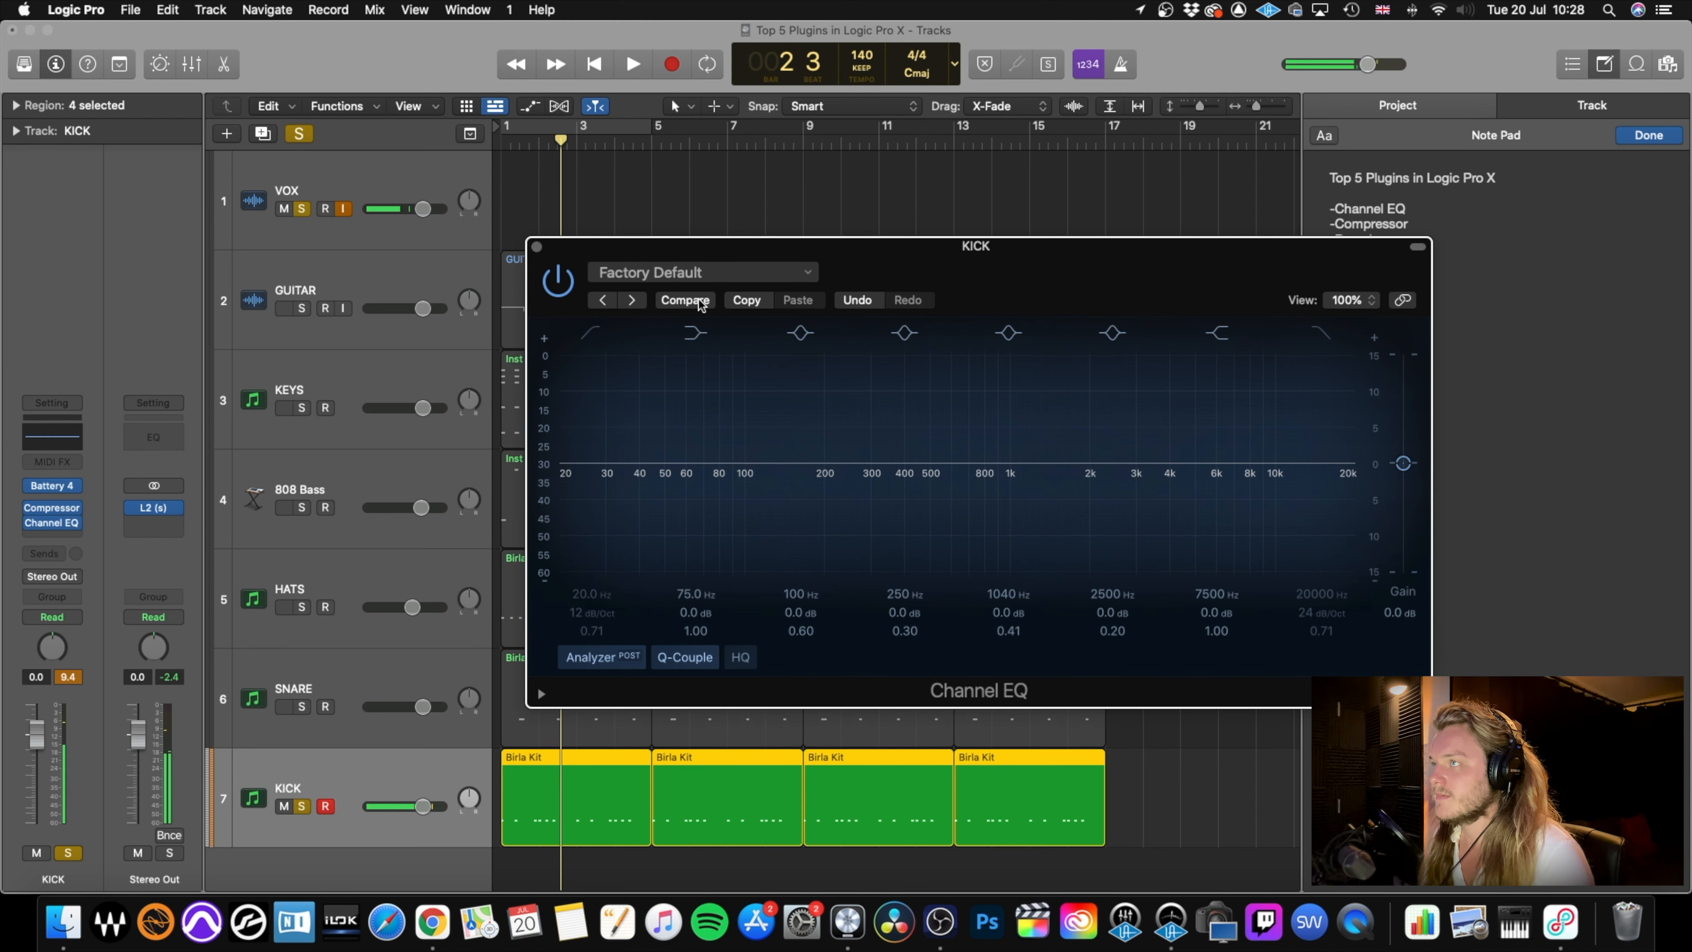
key(space)
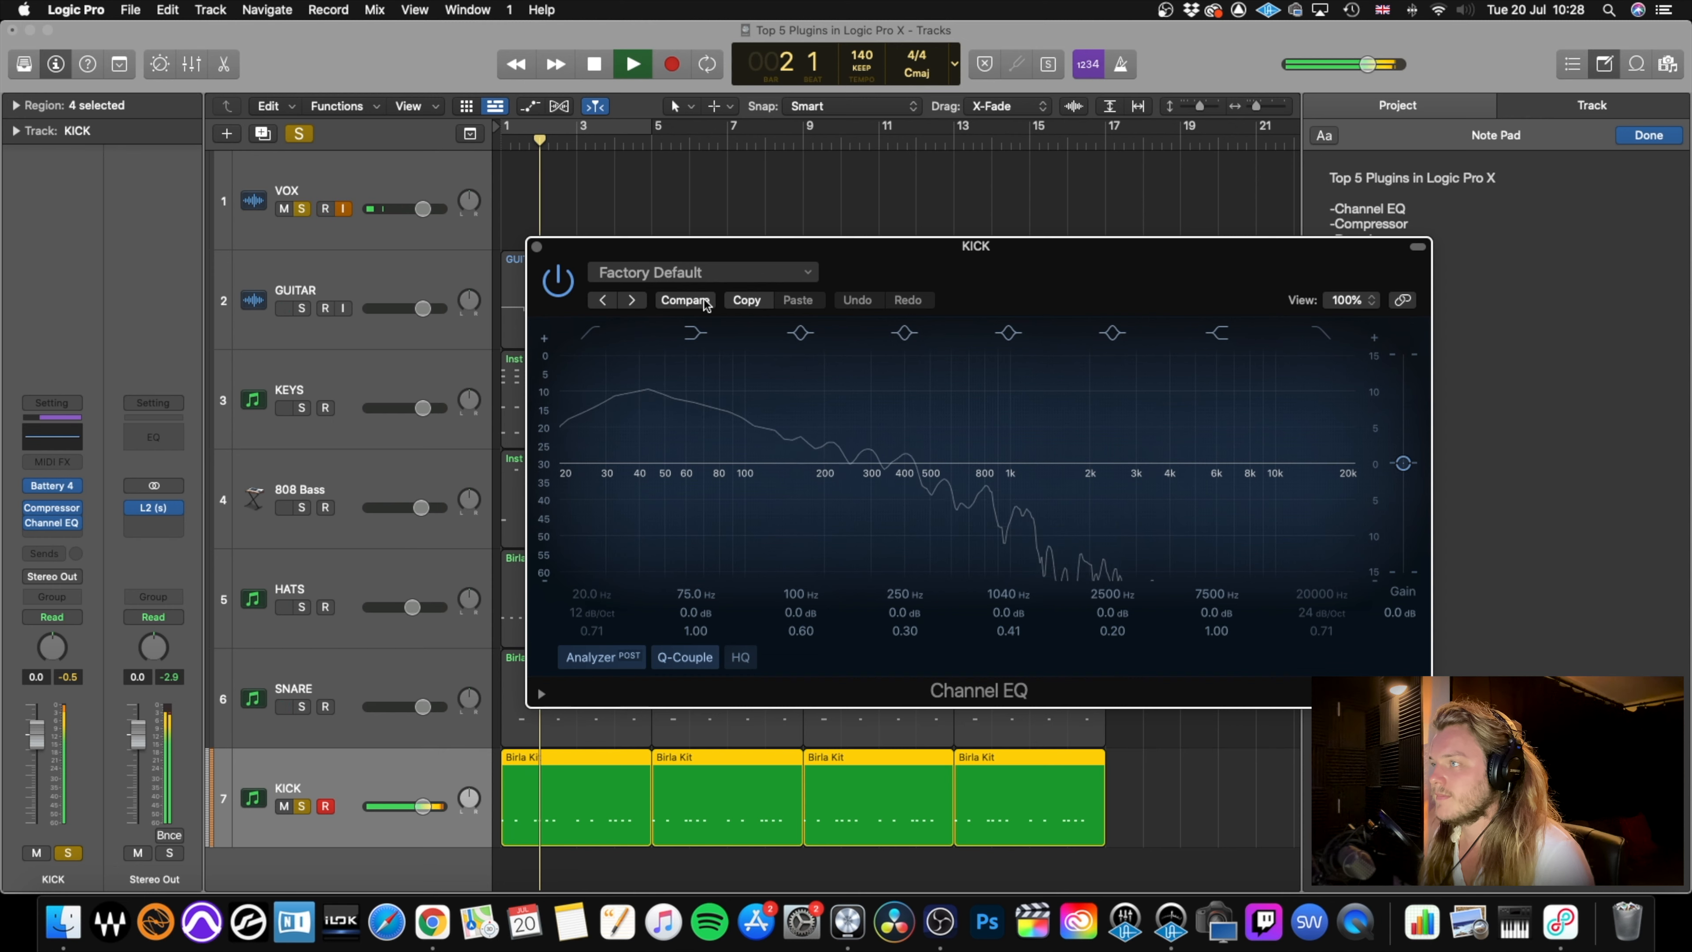
click(686, 300)
key(Return)
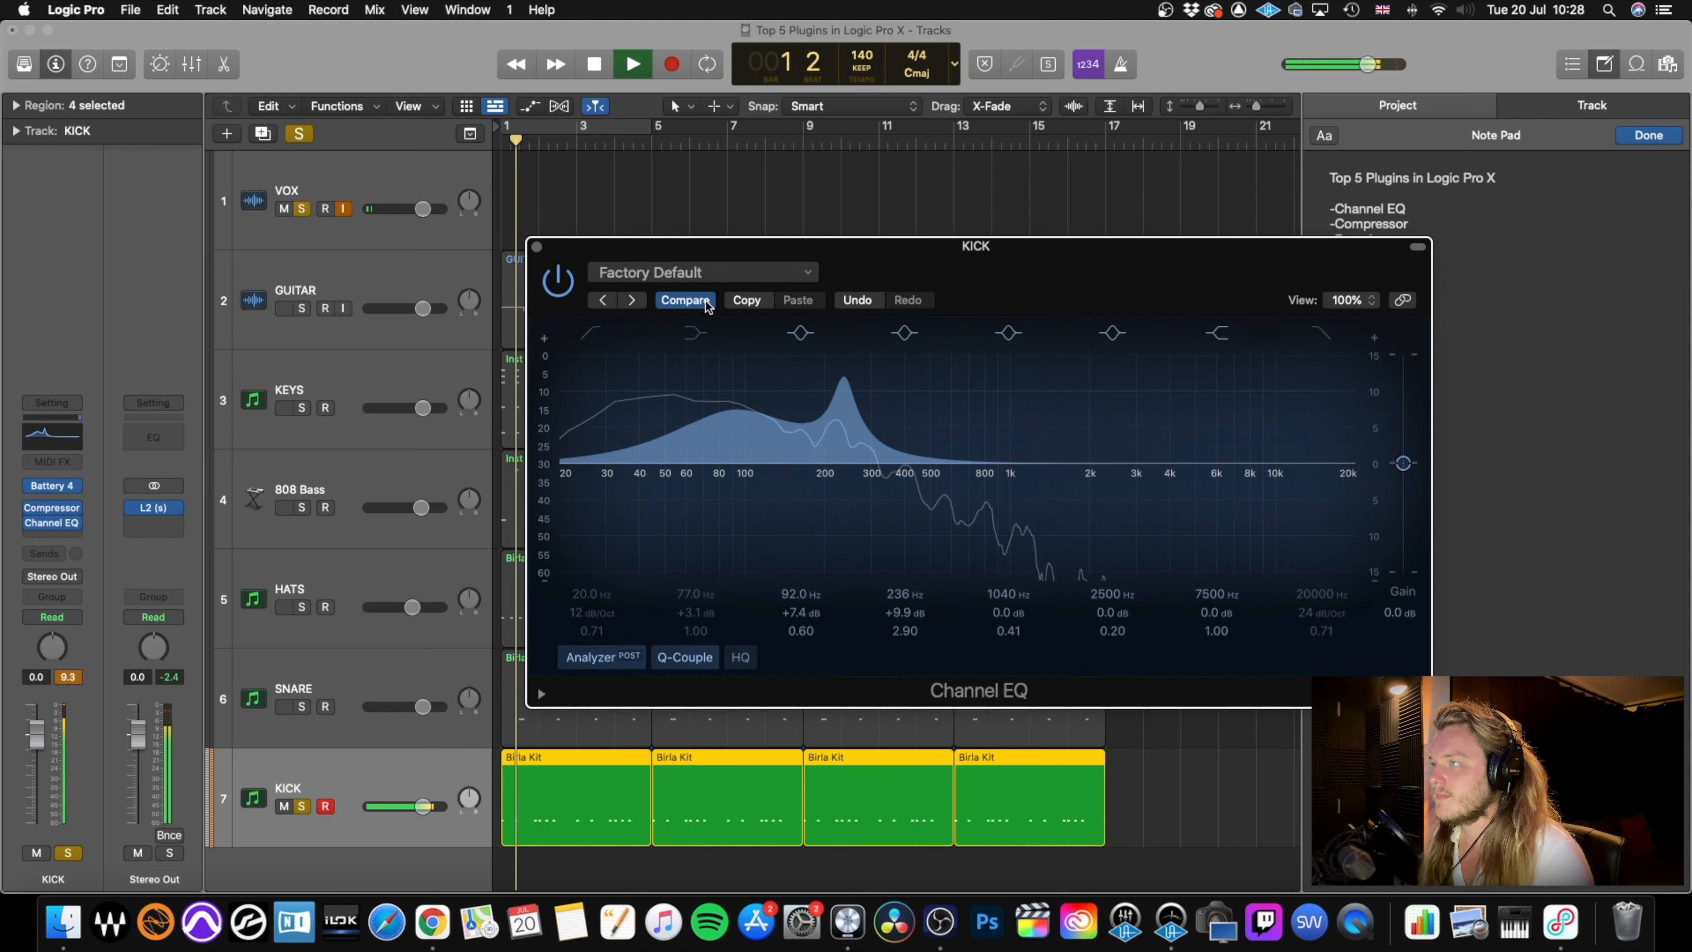
key(space)
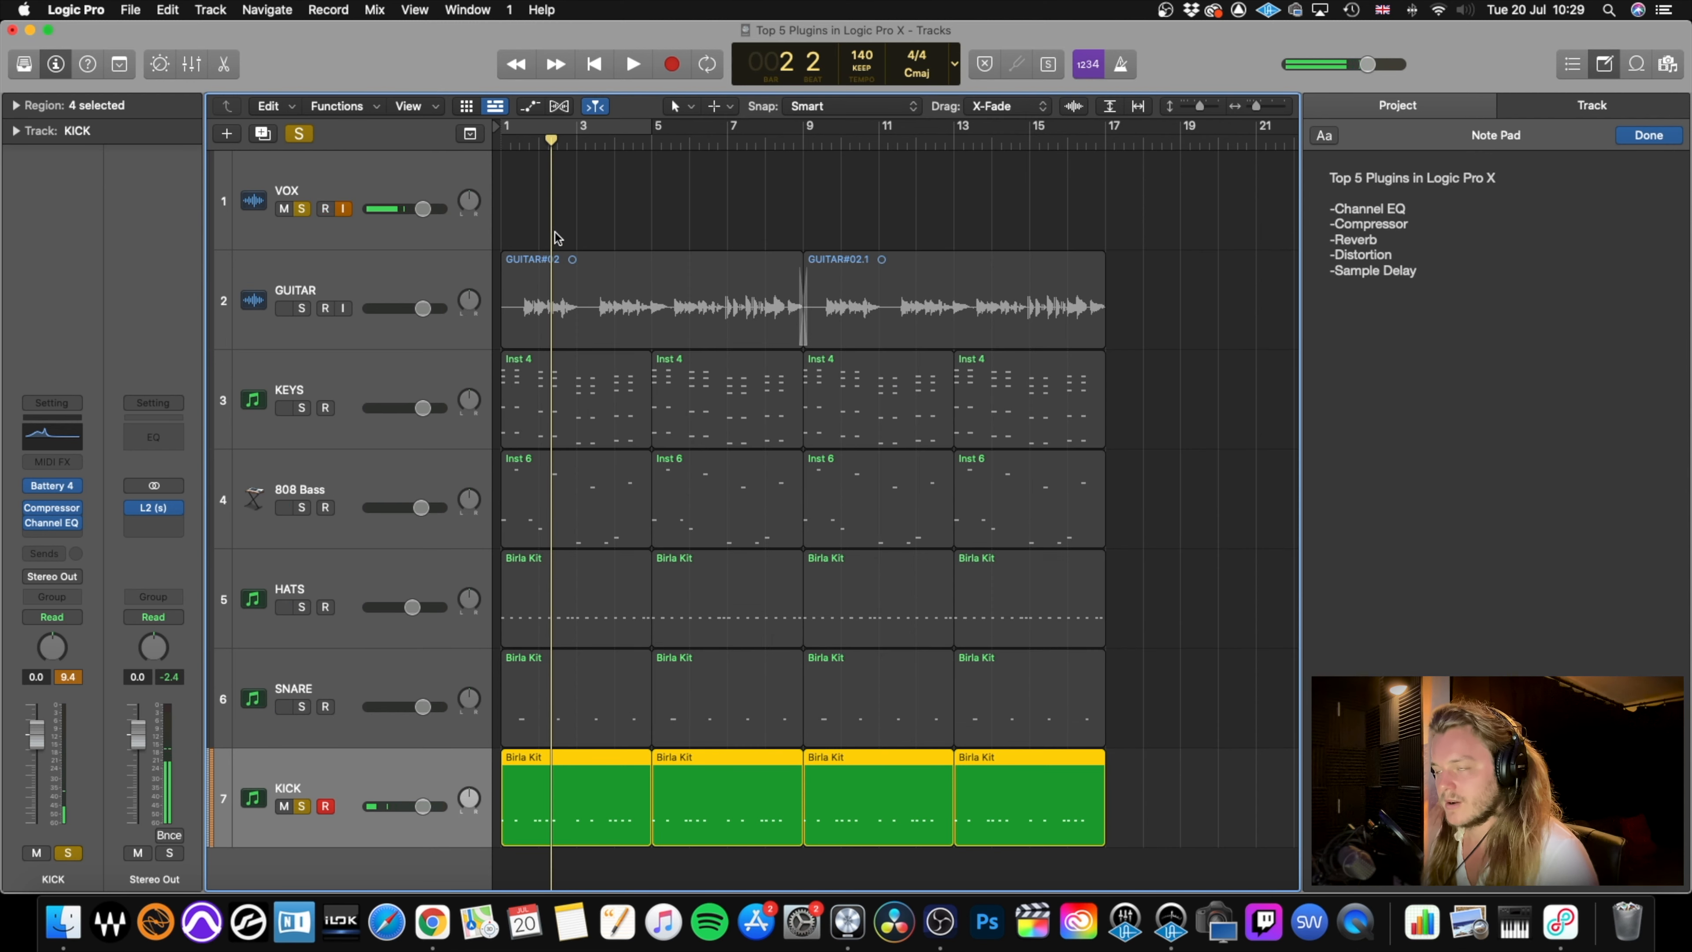
click(532, 248)
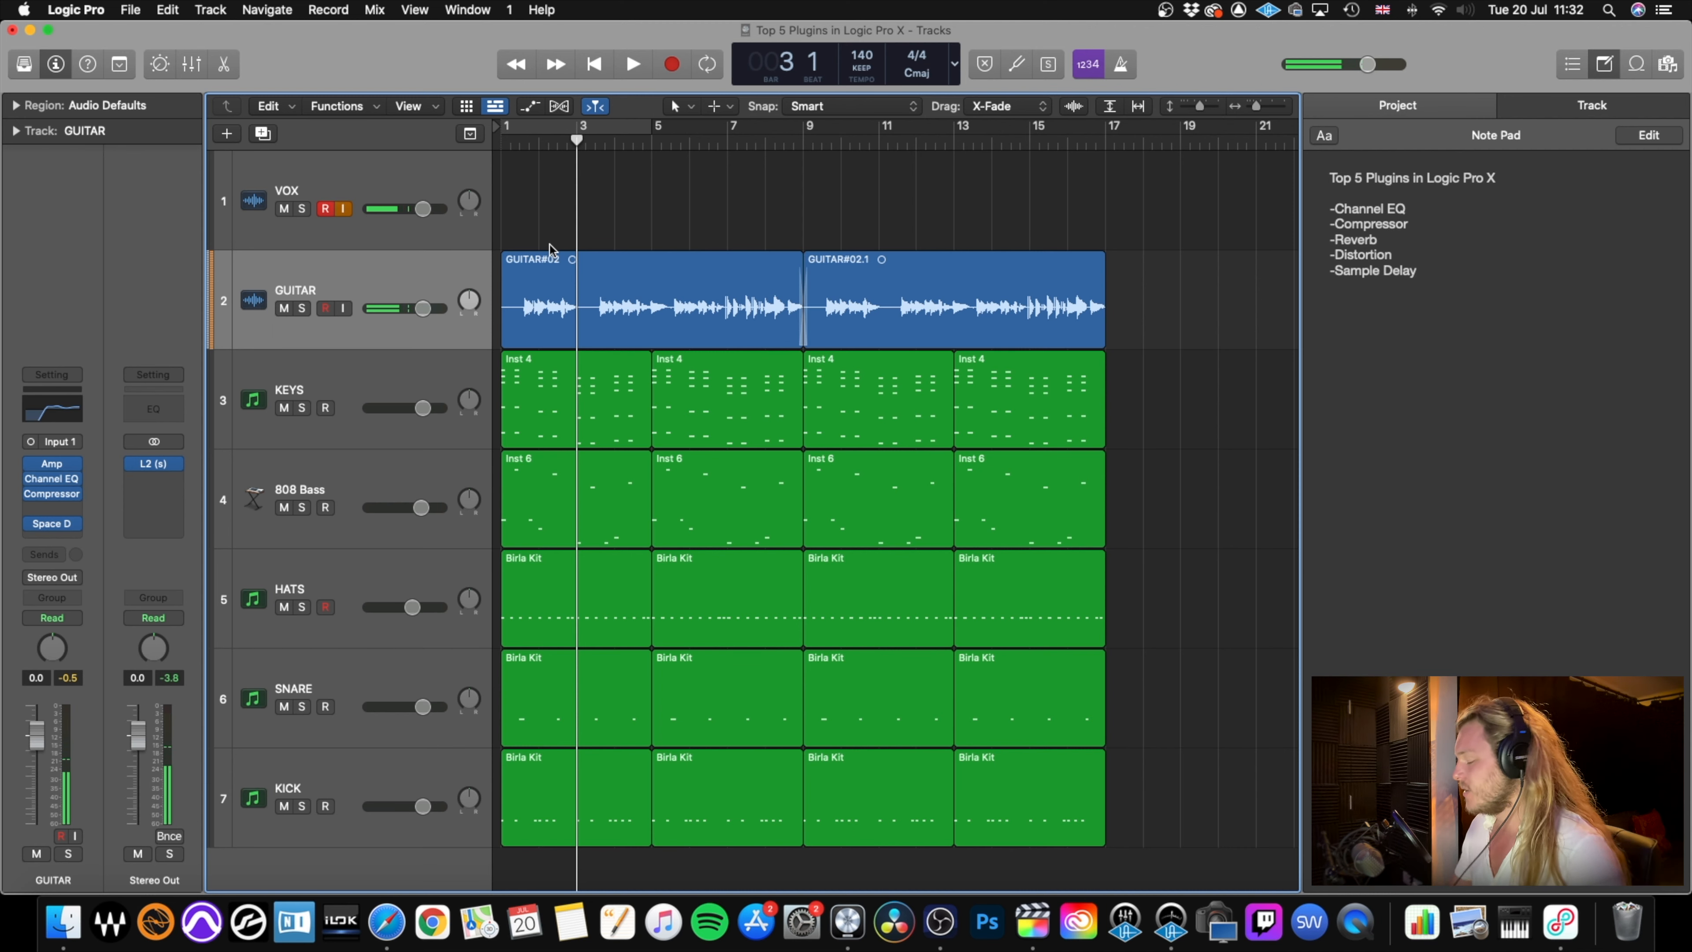
Insert a Distortion plug-in on the GUITAR track between the Compressor and Space Designer.
click(59, 507)
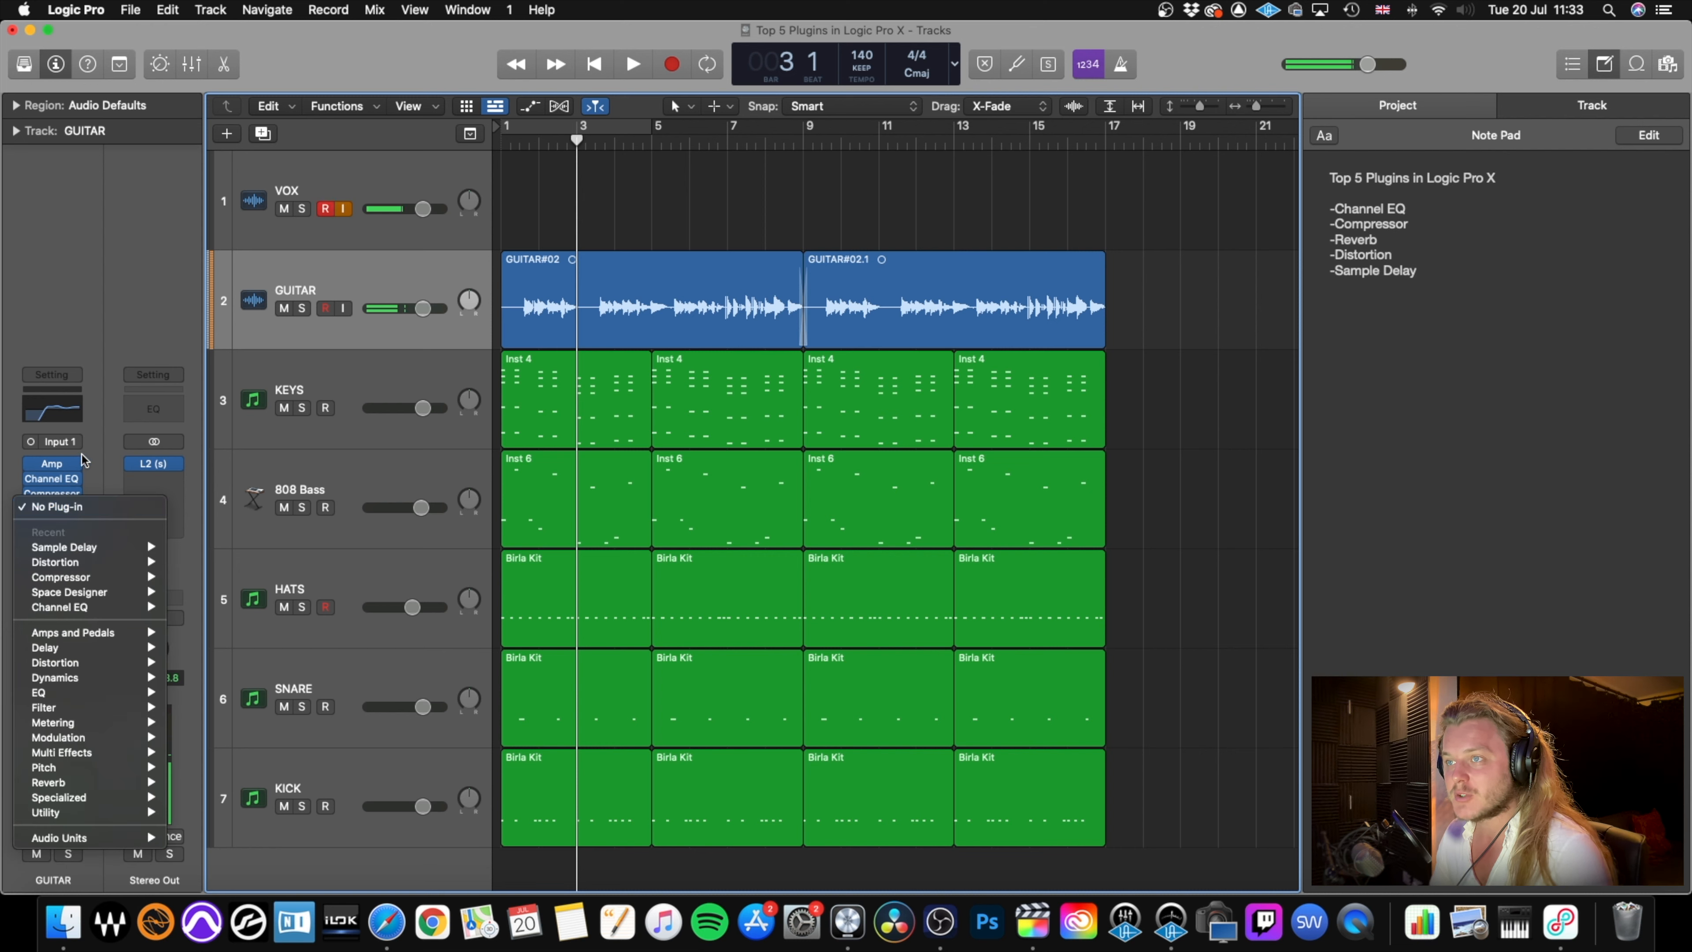
mouse_move(100, 663)
mouse_move(283, 694)
click(348, 693)
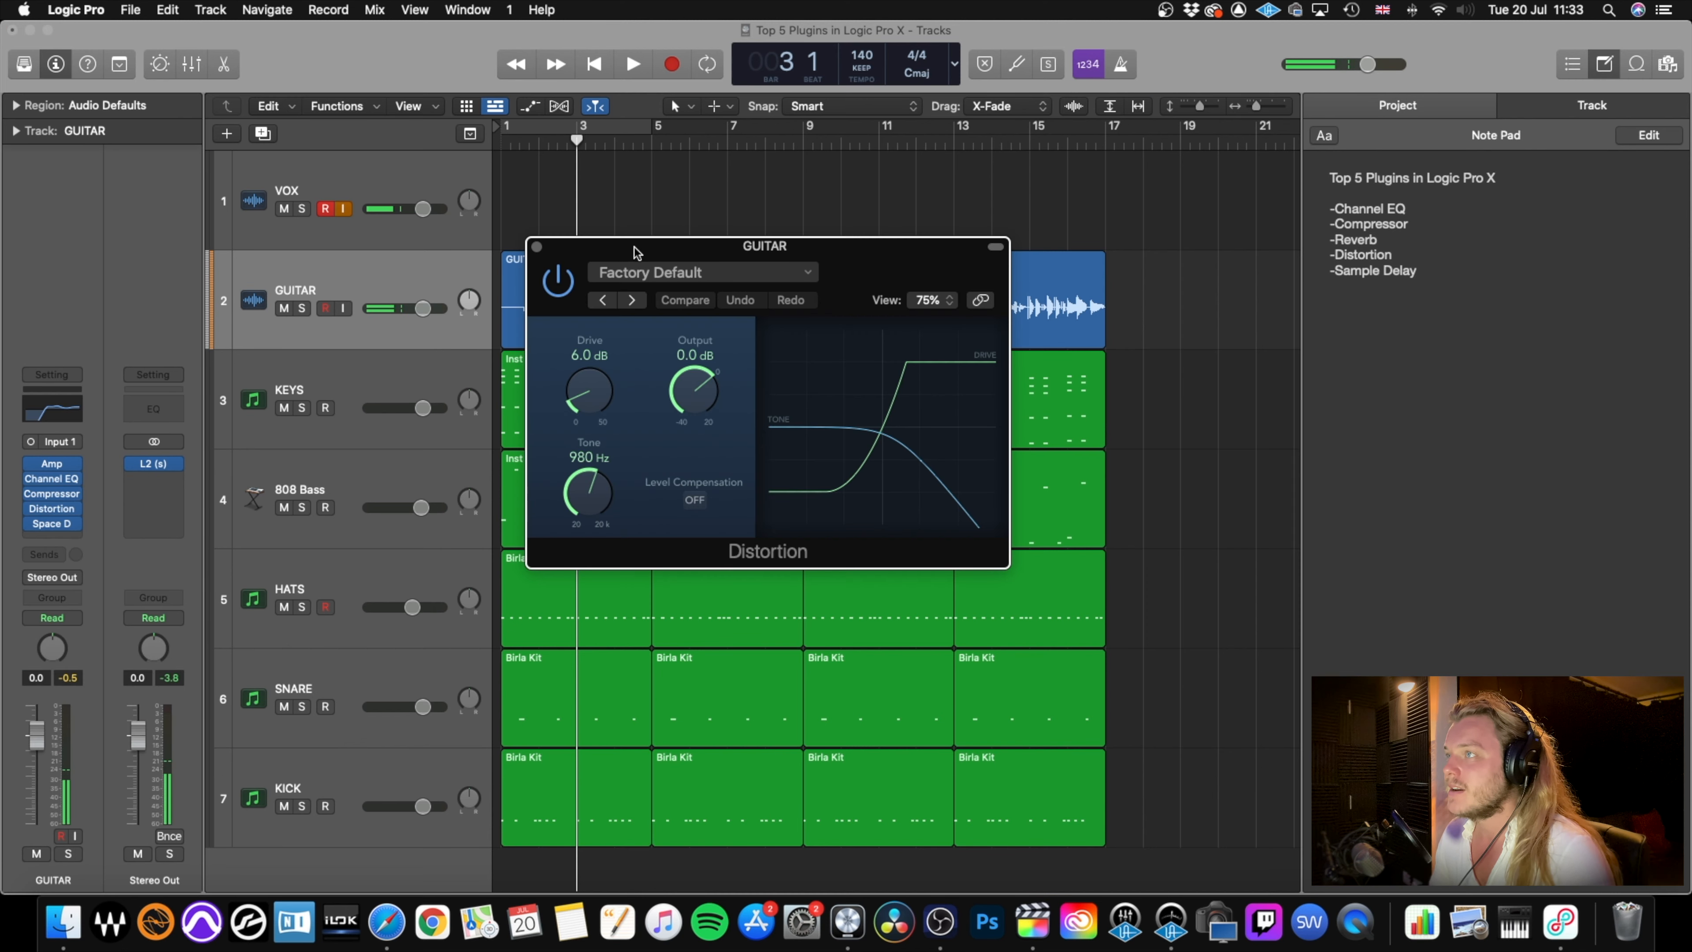
Solo the VOX and GUITAR tracks and audition the distorted guitar from the start.
click(324, 210)
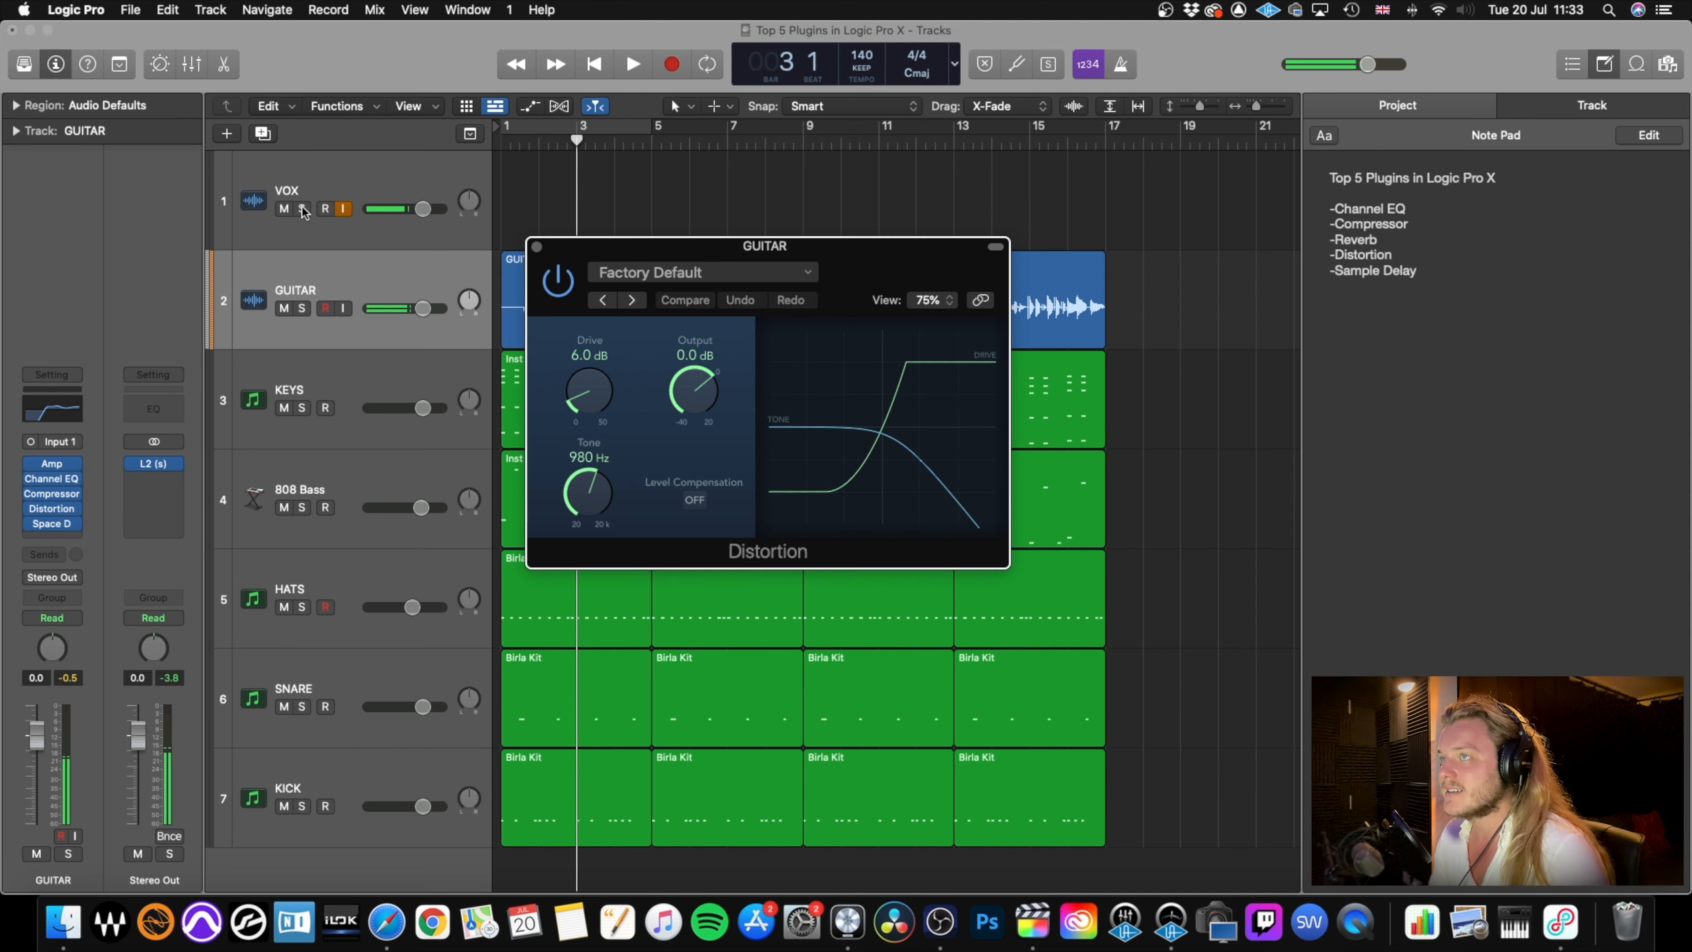
click(302, 208)
click(302, 308)
key(Return)
key(space)
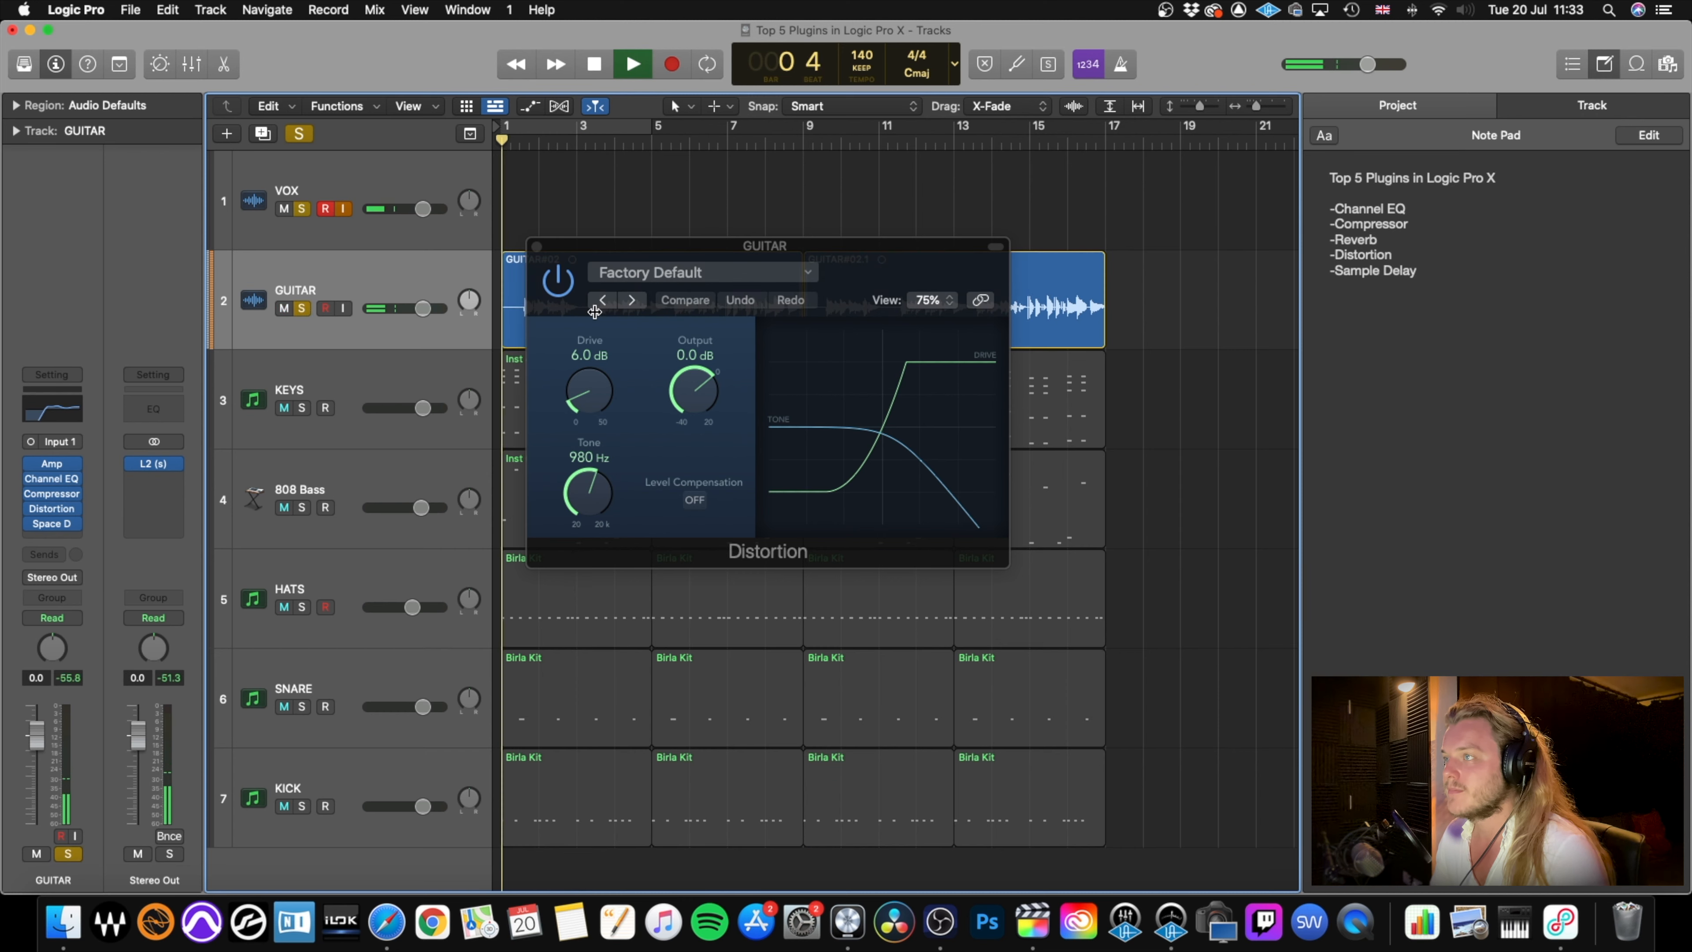
drag(654, 252, 723, 208)
key(space)
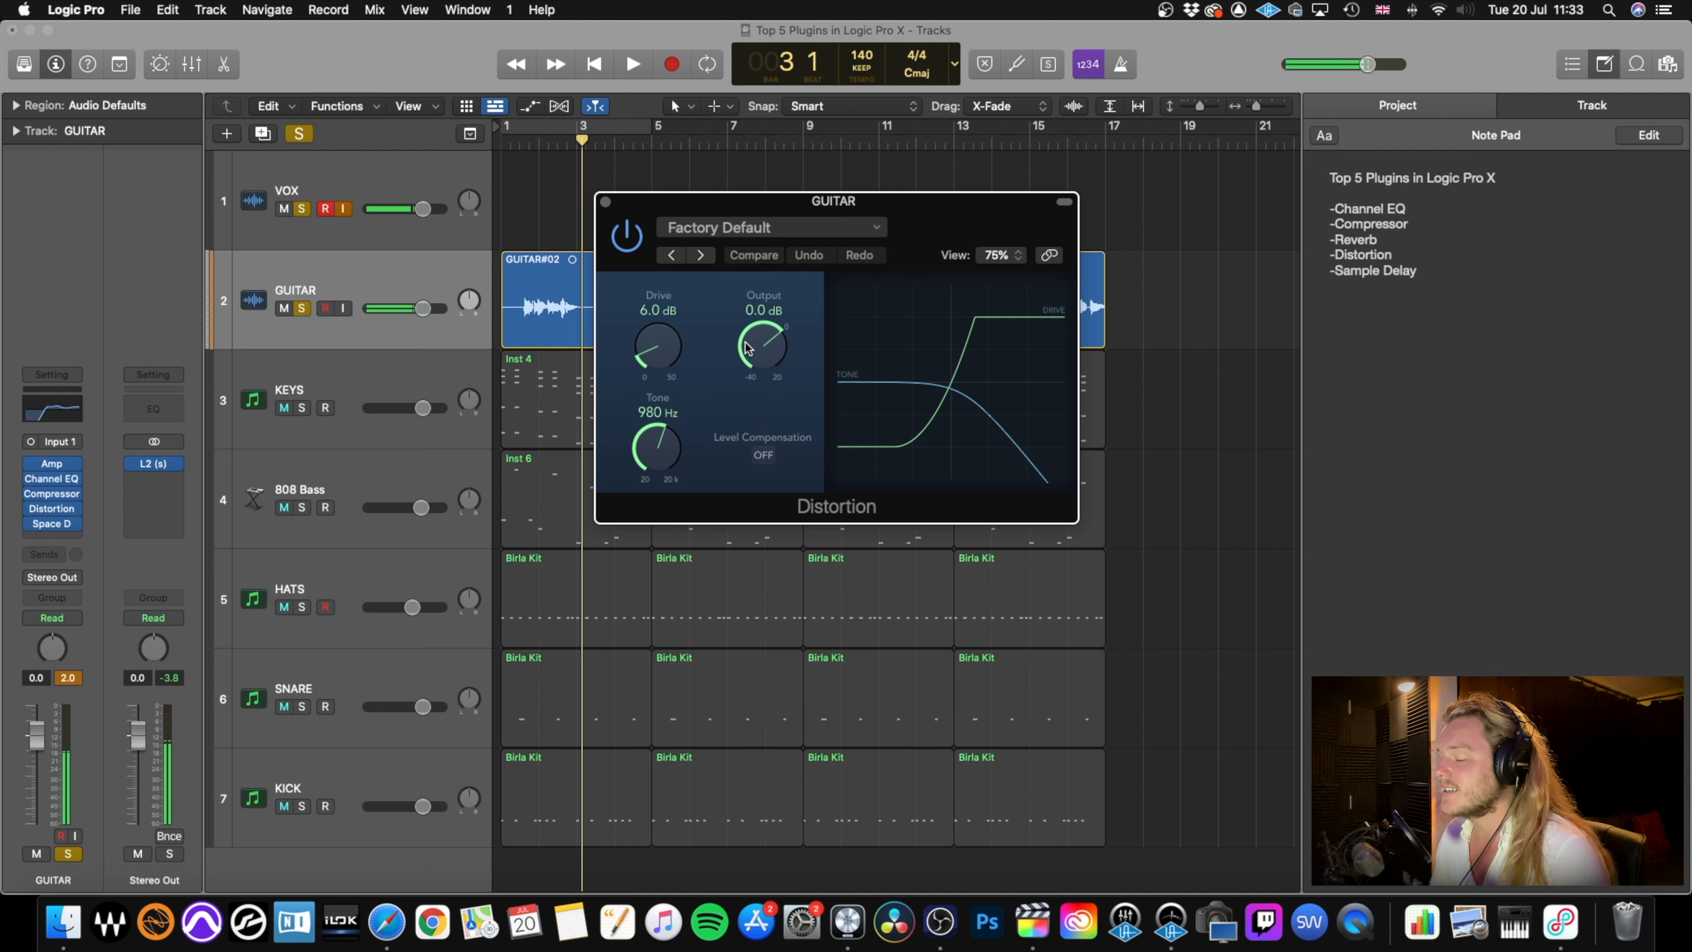
Set the GUITAR Distortion's output to -2.0 dB, drive to 4.0 dB and tone to 1700 Hz, and audition it from the start.
drag(761, 350, 757, 359)
drag(649, 354, 647, 361)
drag(658, 460, 662, 430)
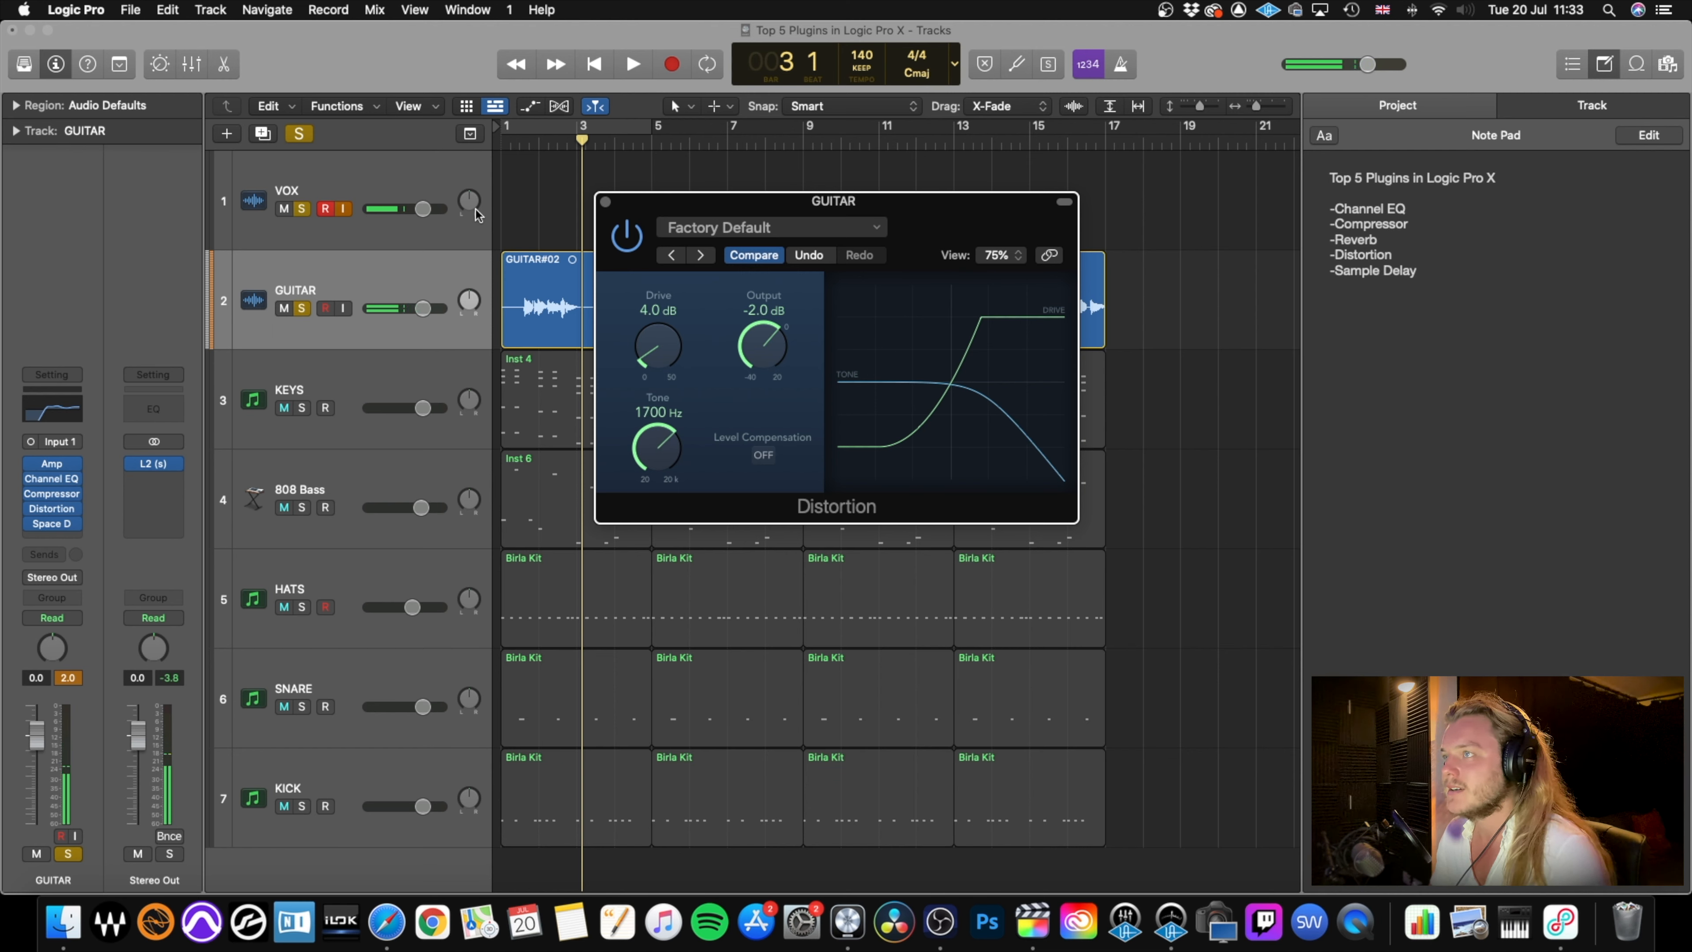
key(Return)
key(space)
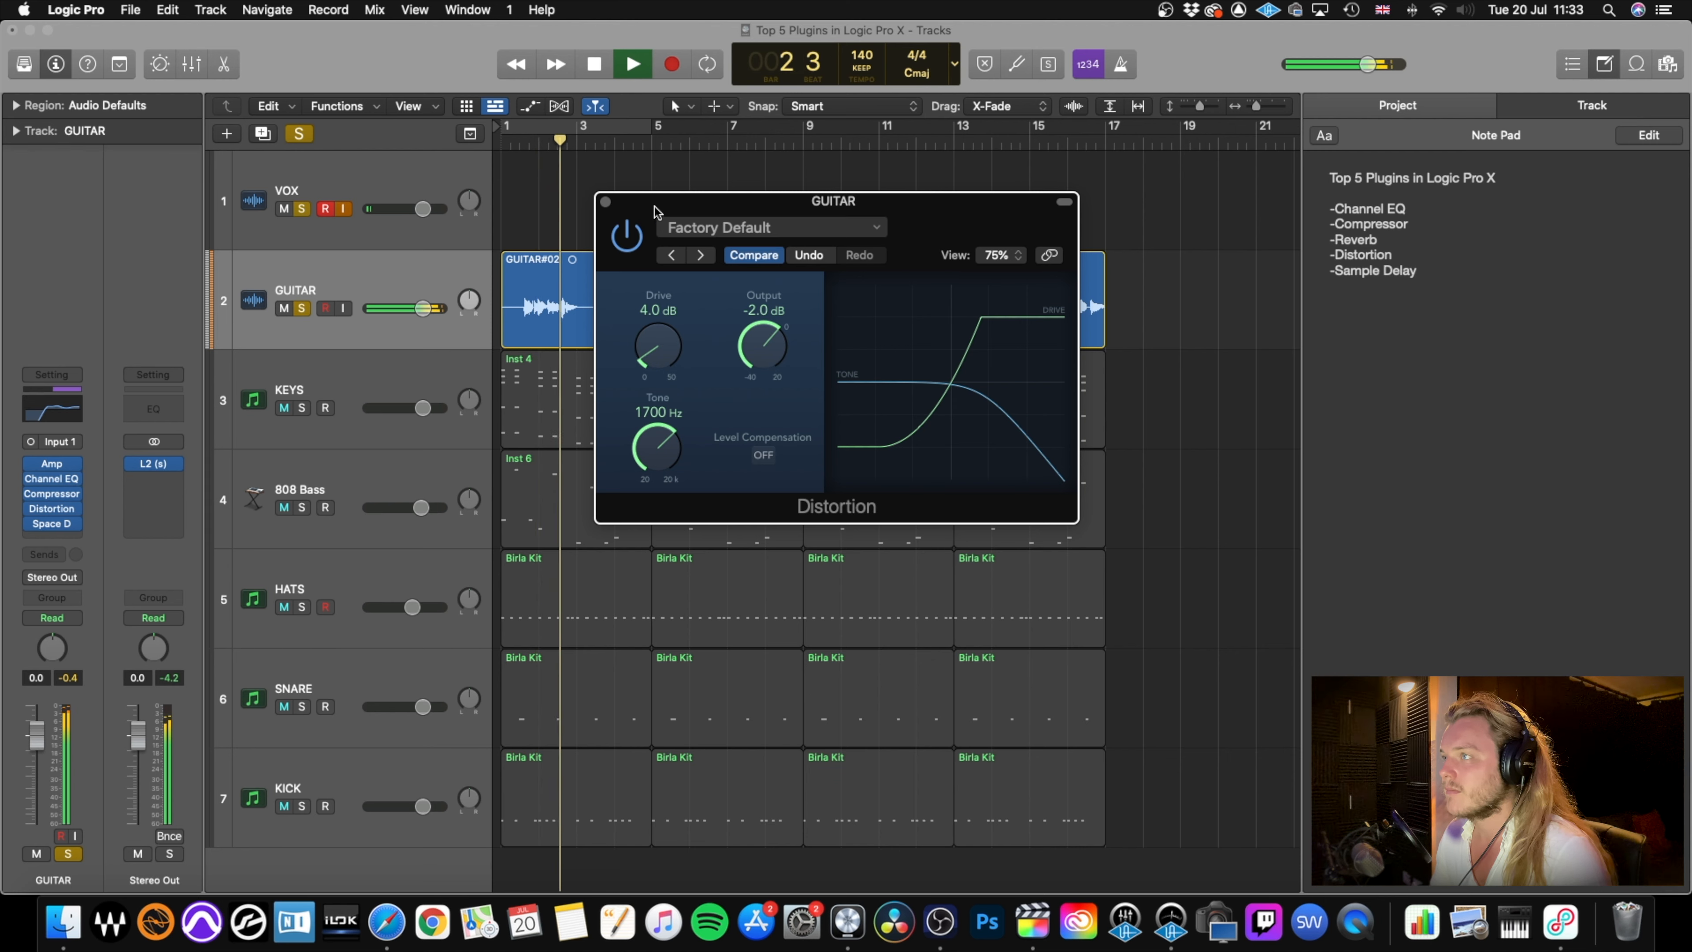
key(space)
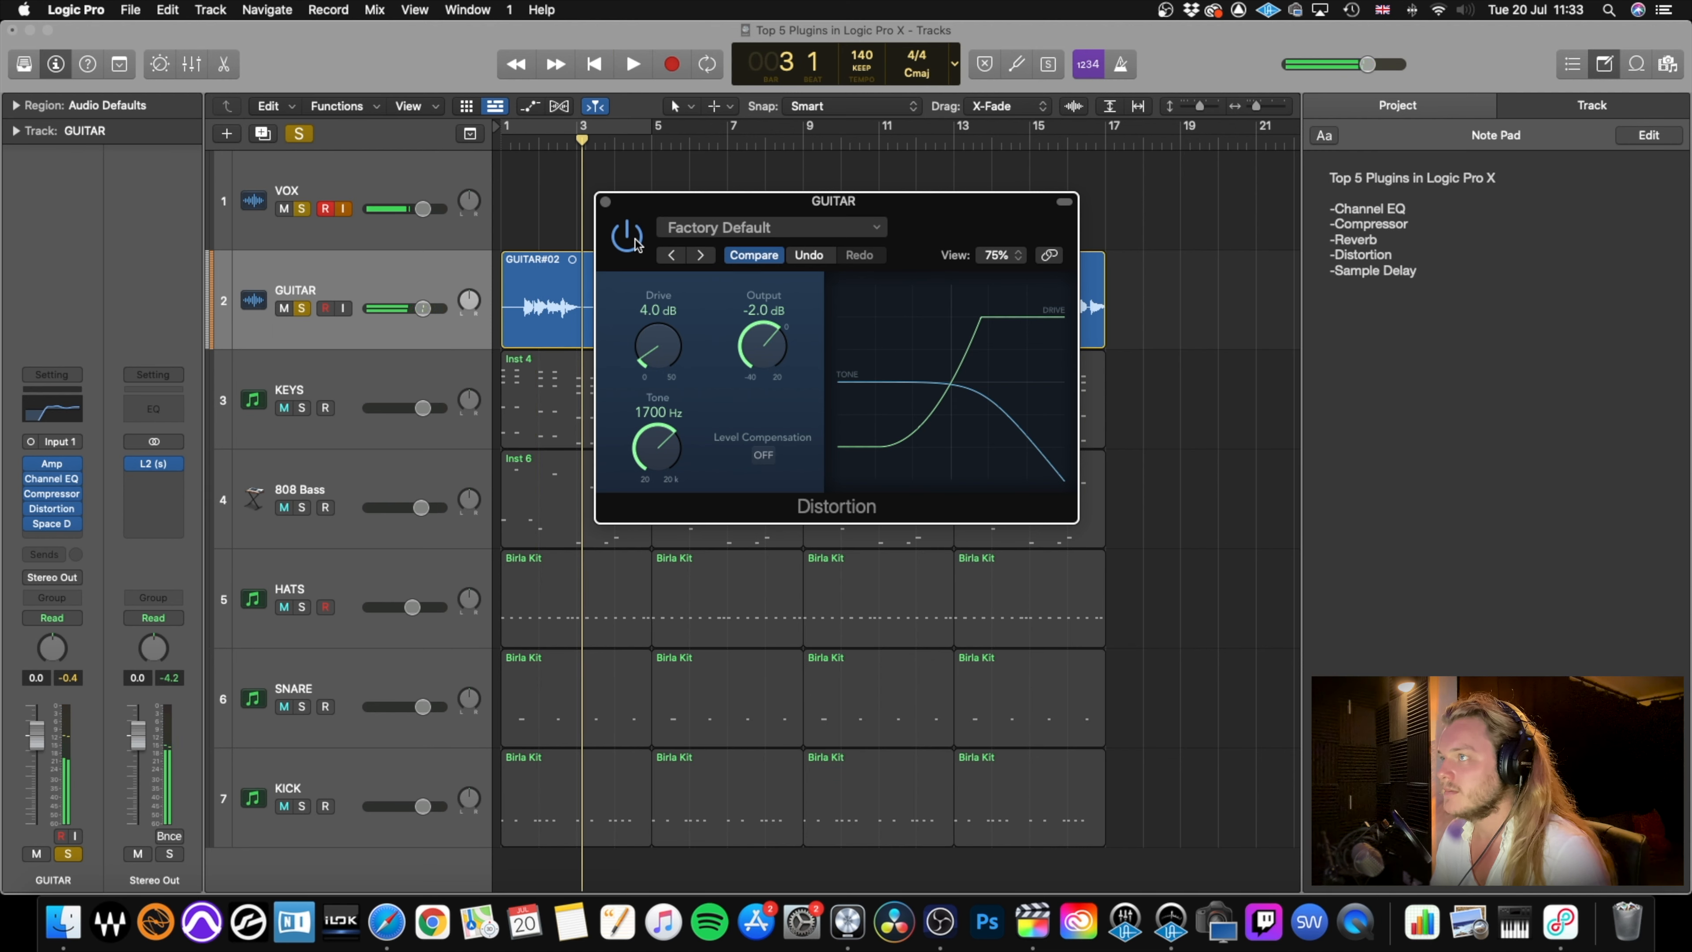
Audition the guitar from the start with the Distortion bypassed, then re-enable the plug-in and close it.
click(626, 237)
key(Return)
key(space)
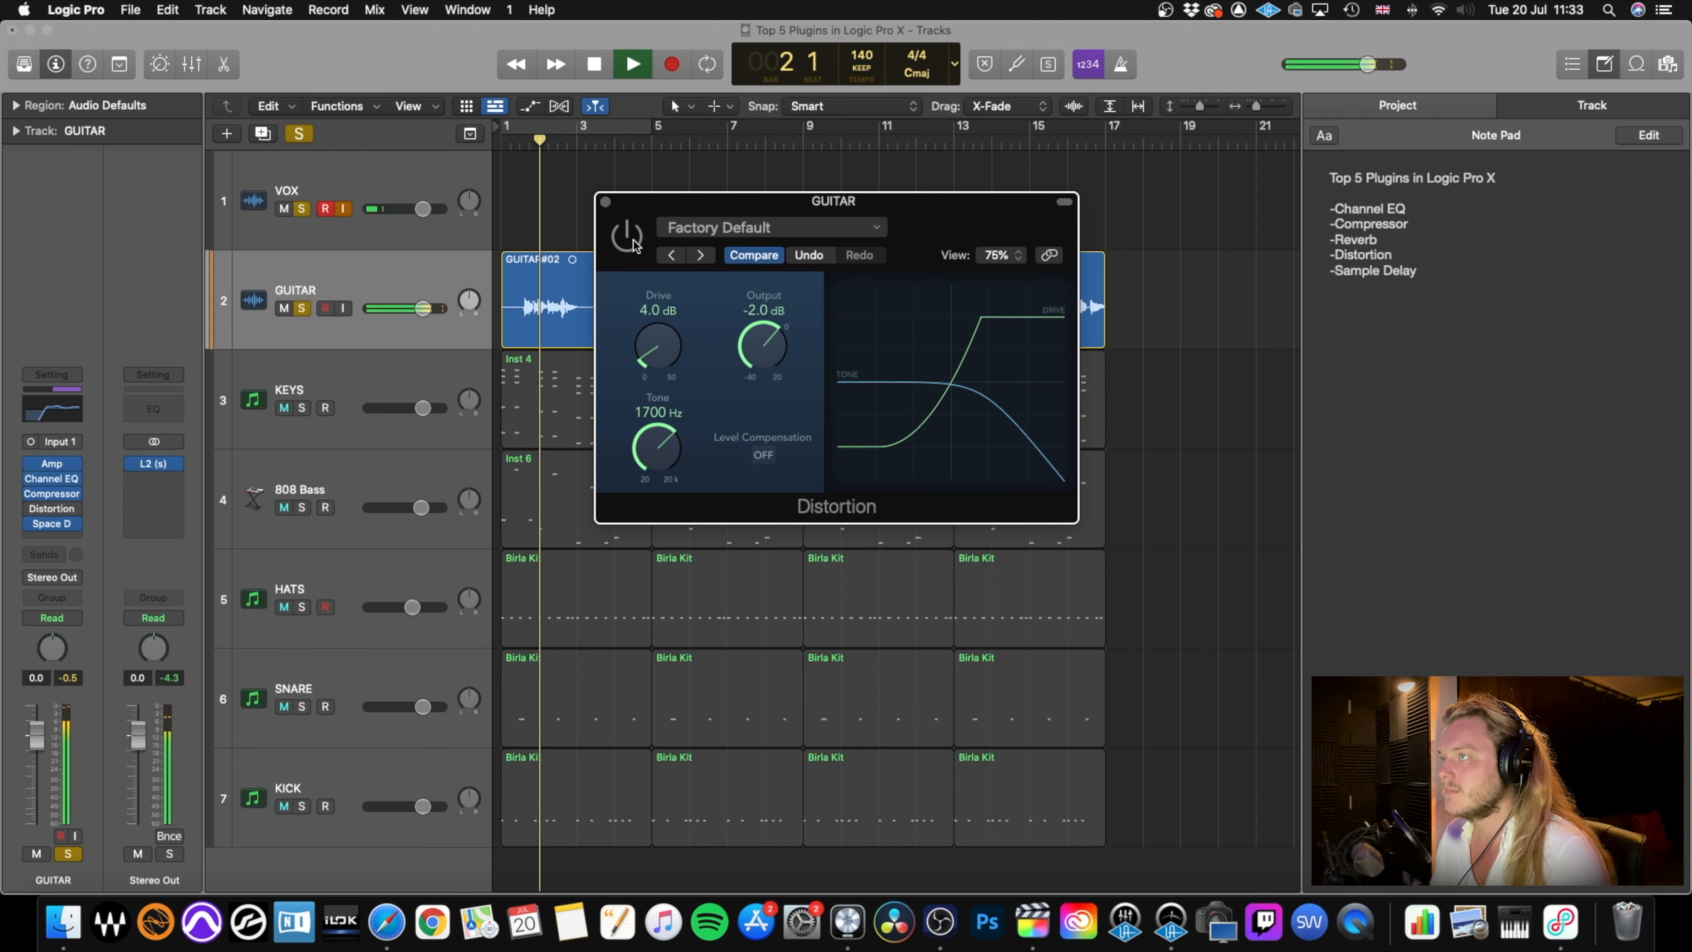
key(space)
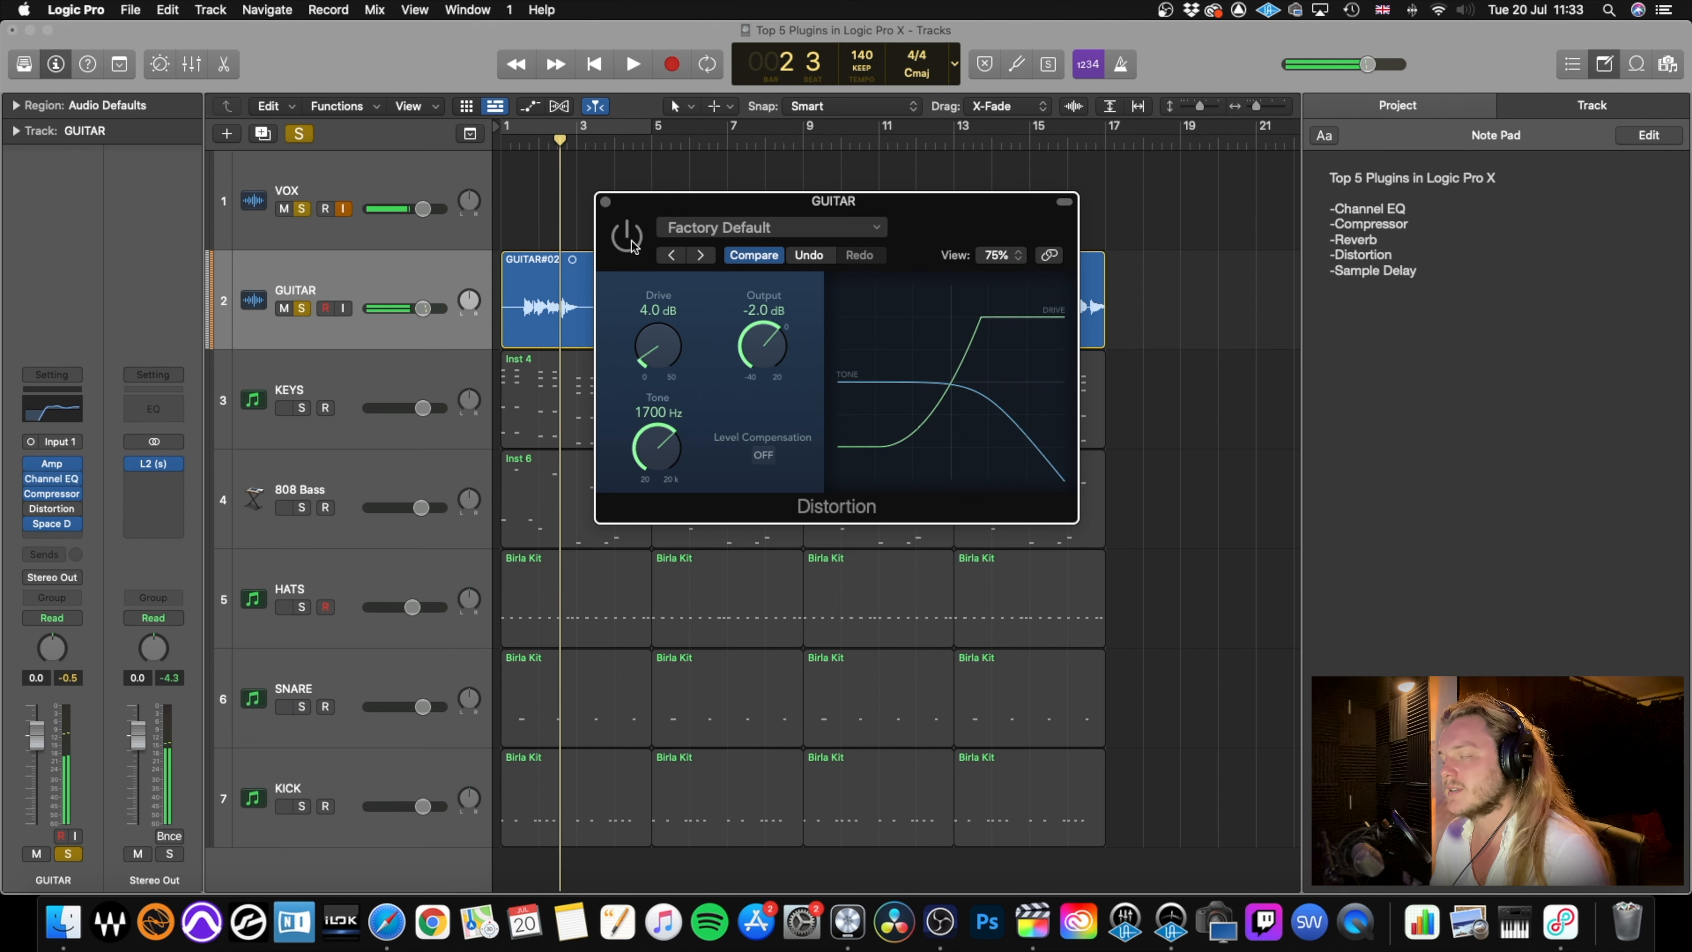
click(627, 239)
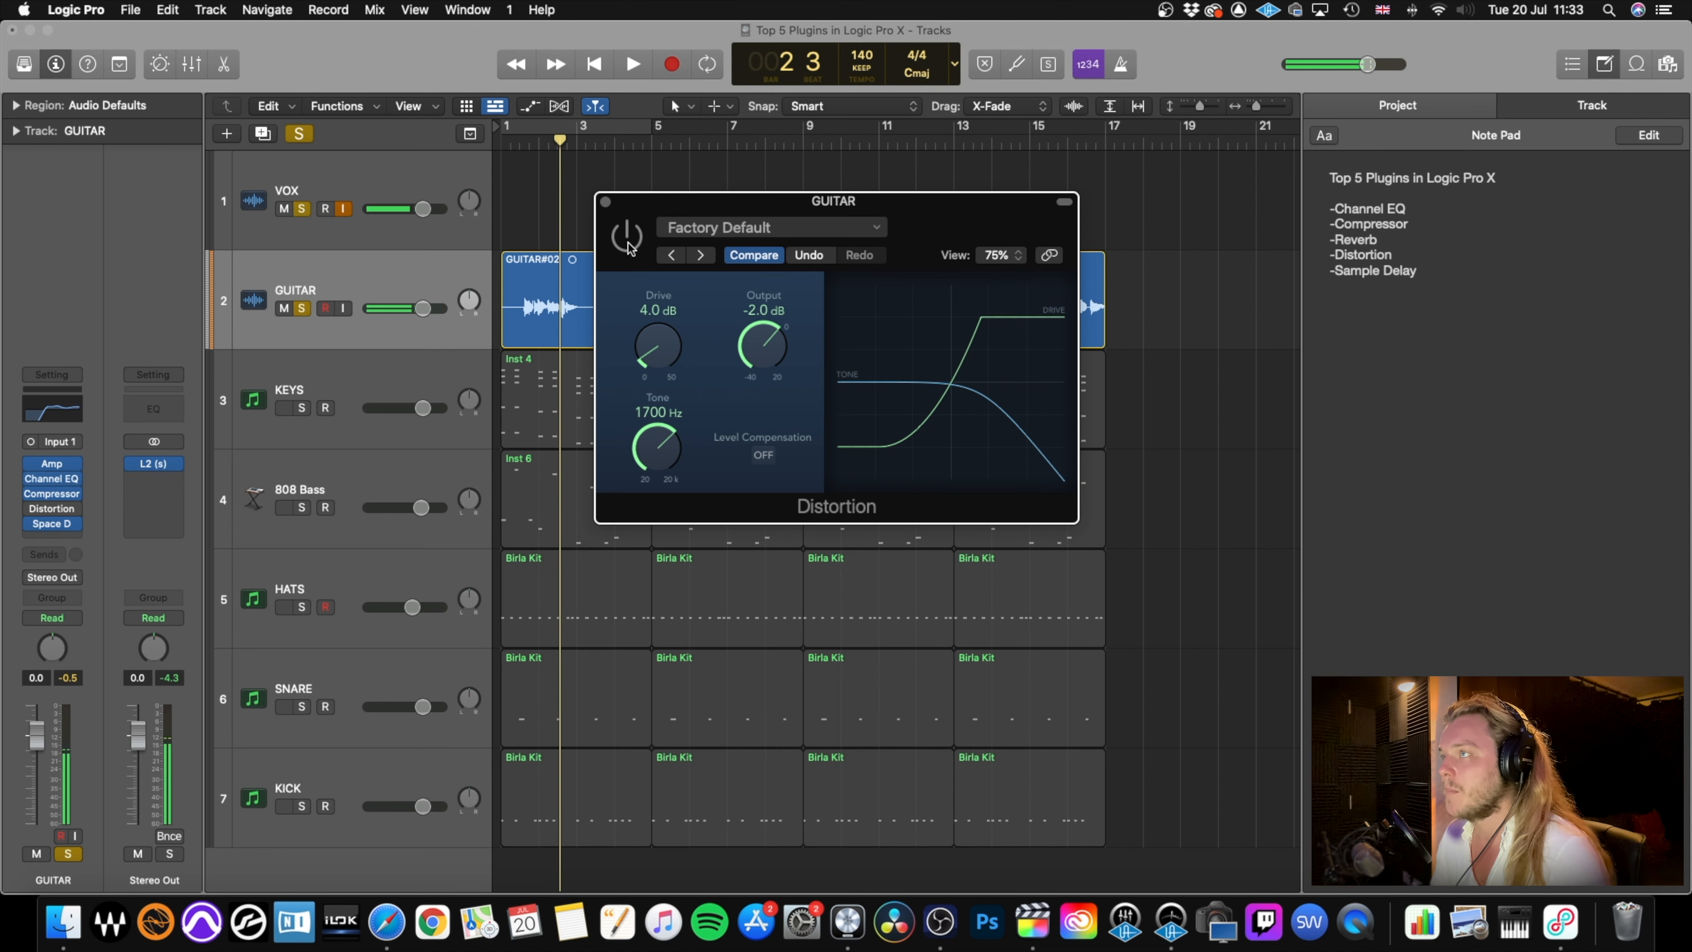
click(605, 202)
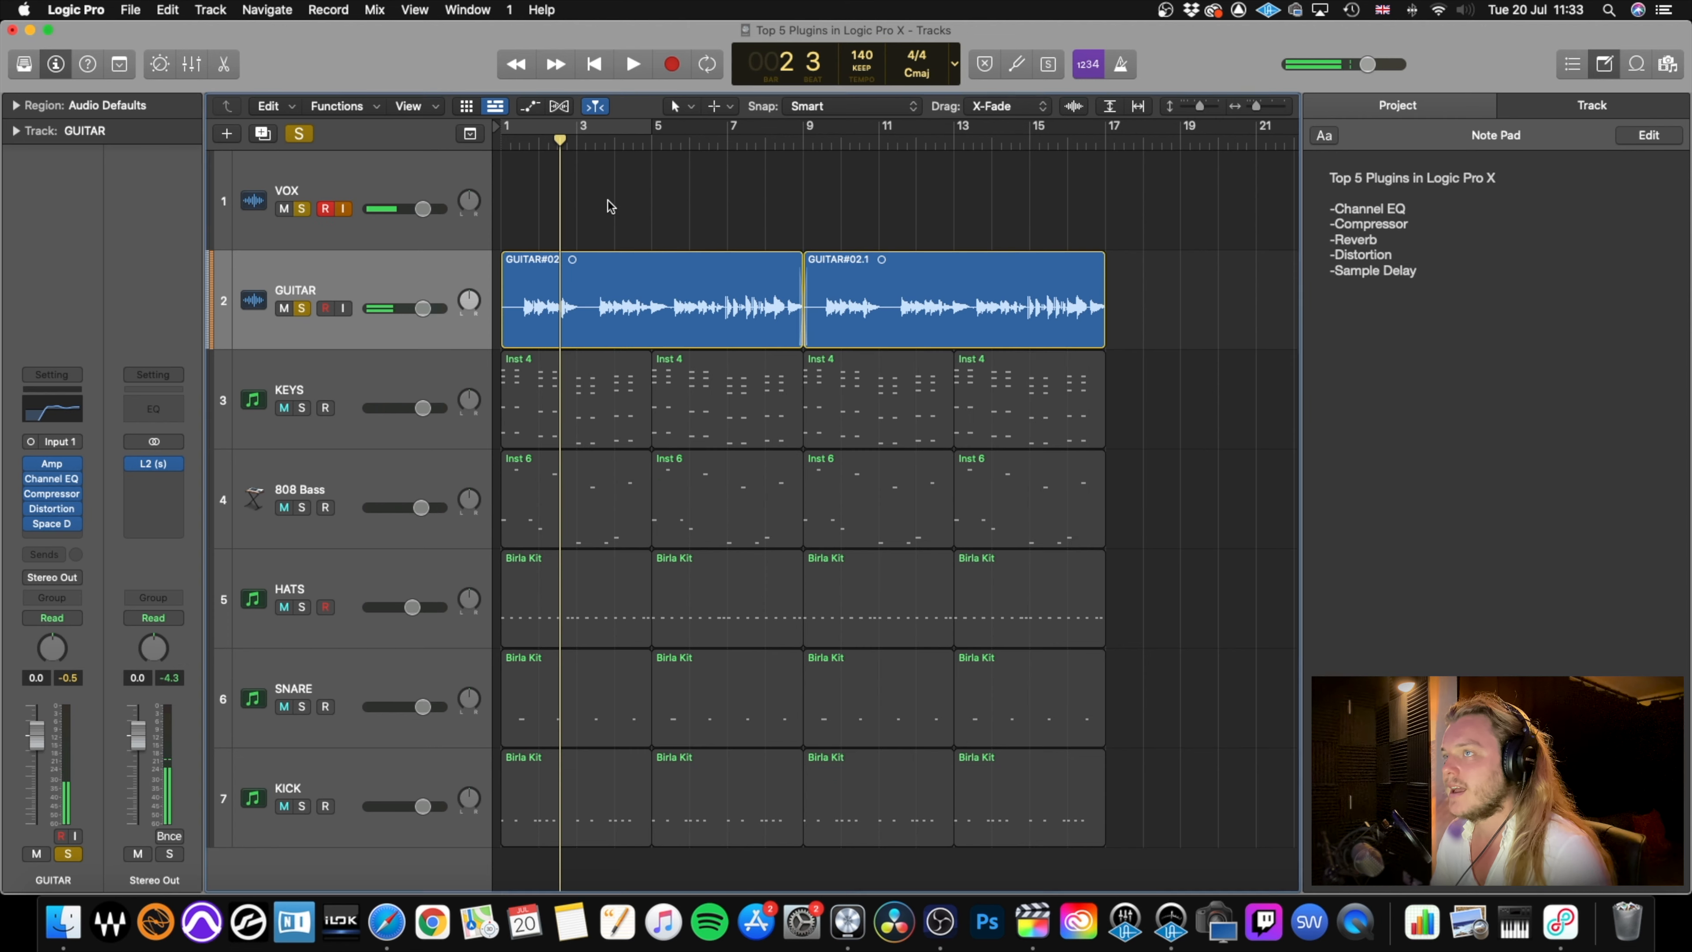
Unsolo the tracks and insert a stereo Sample Delay after Space Designer on the GUITAR track.
key(s)
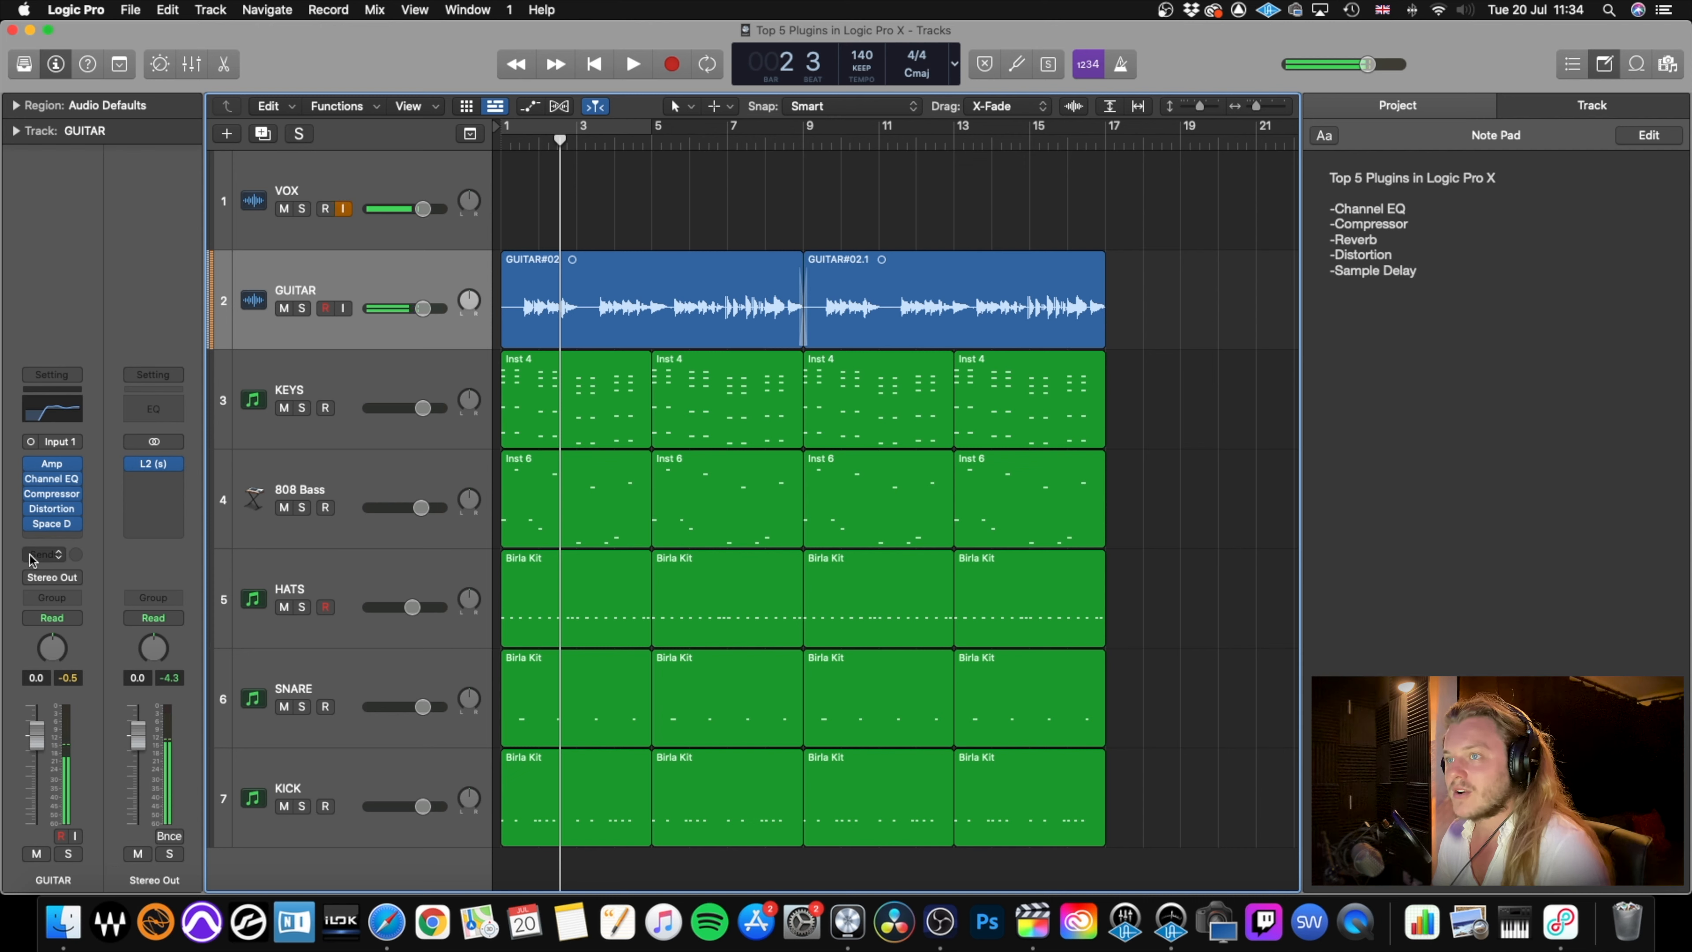
click(50, 537)
mouse_move(93, 673)
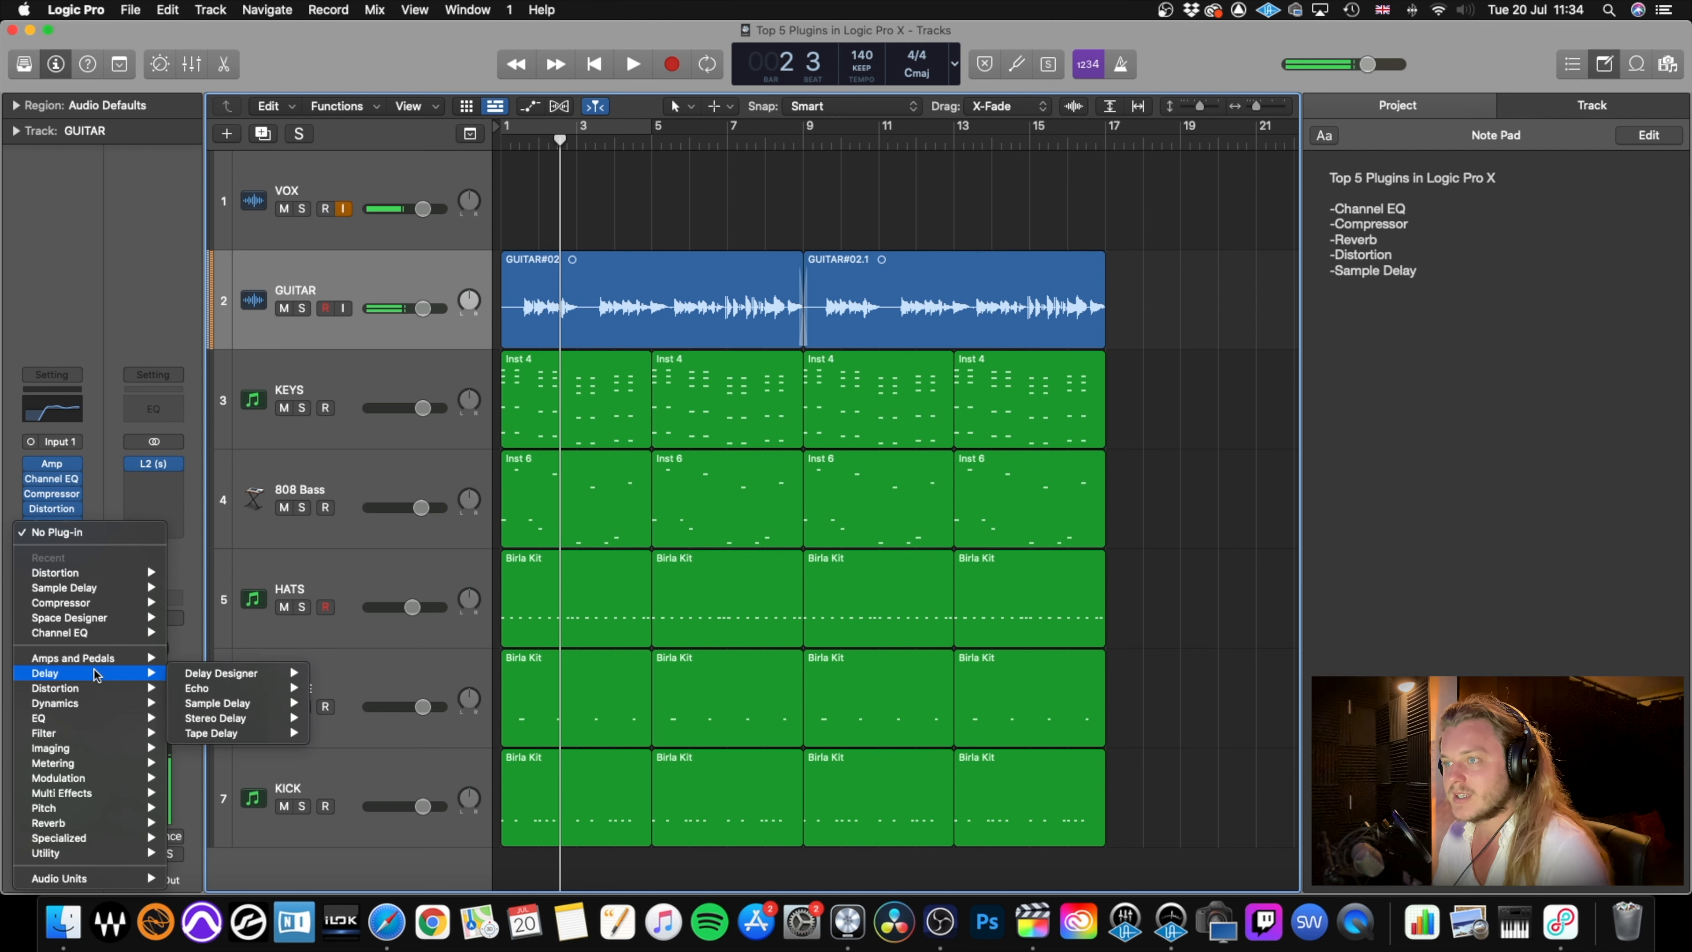
mouse_move(255, 705)
click(343, 703)
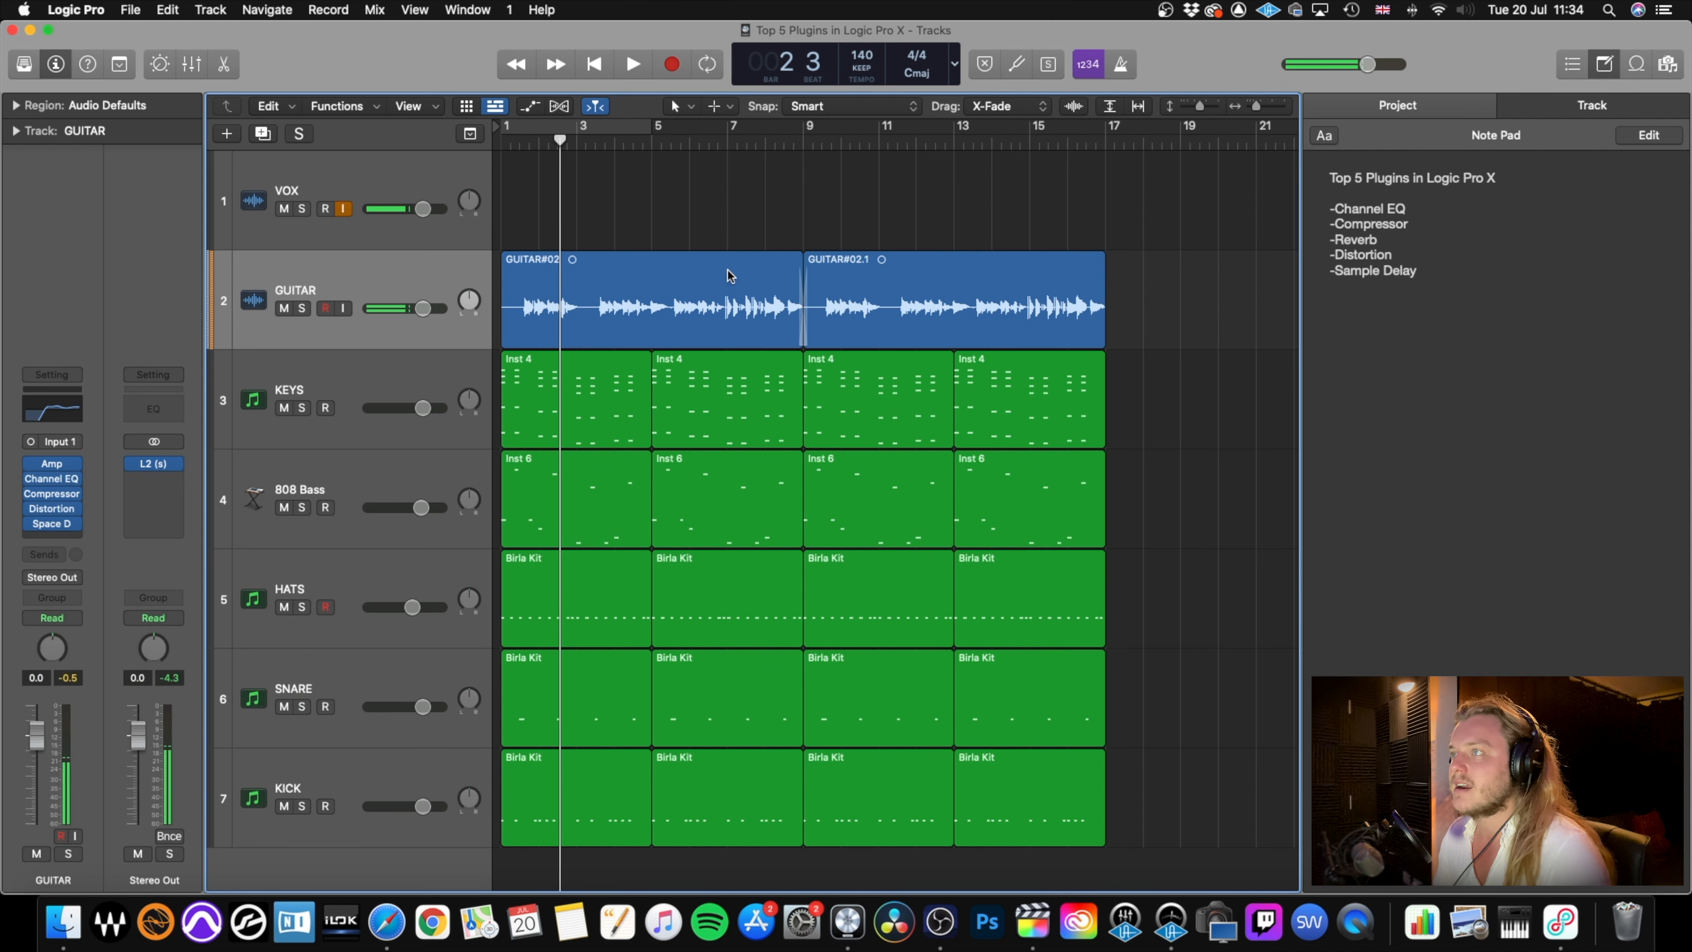
drag(719, 246, 846, 395)
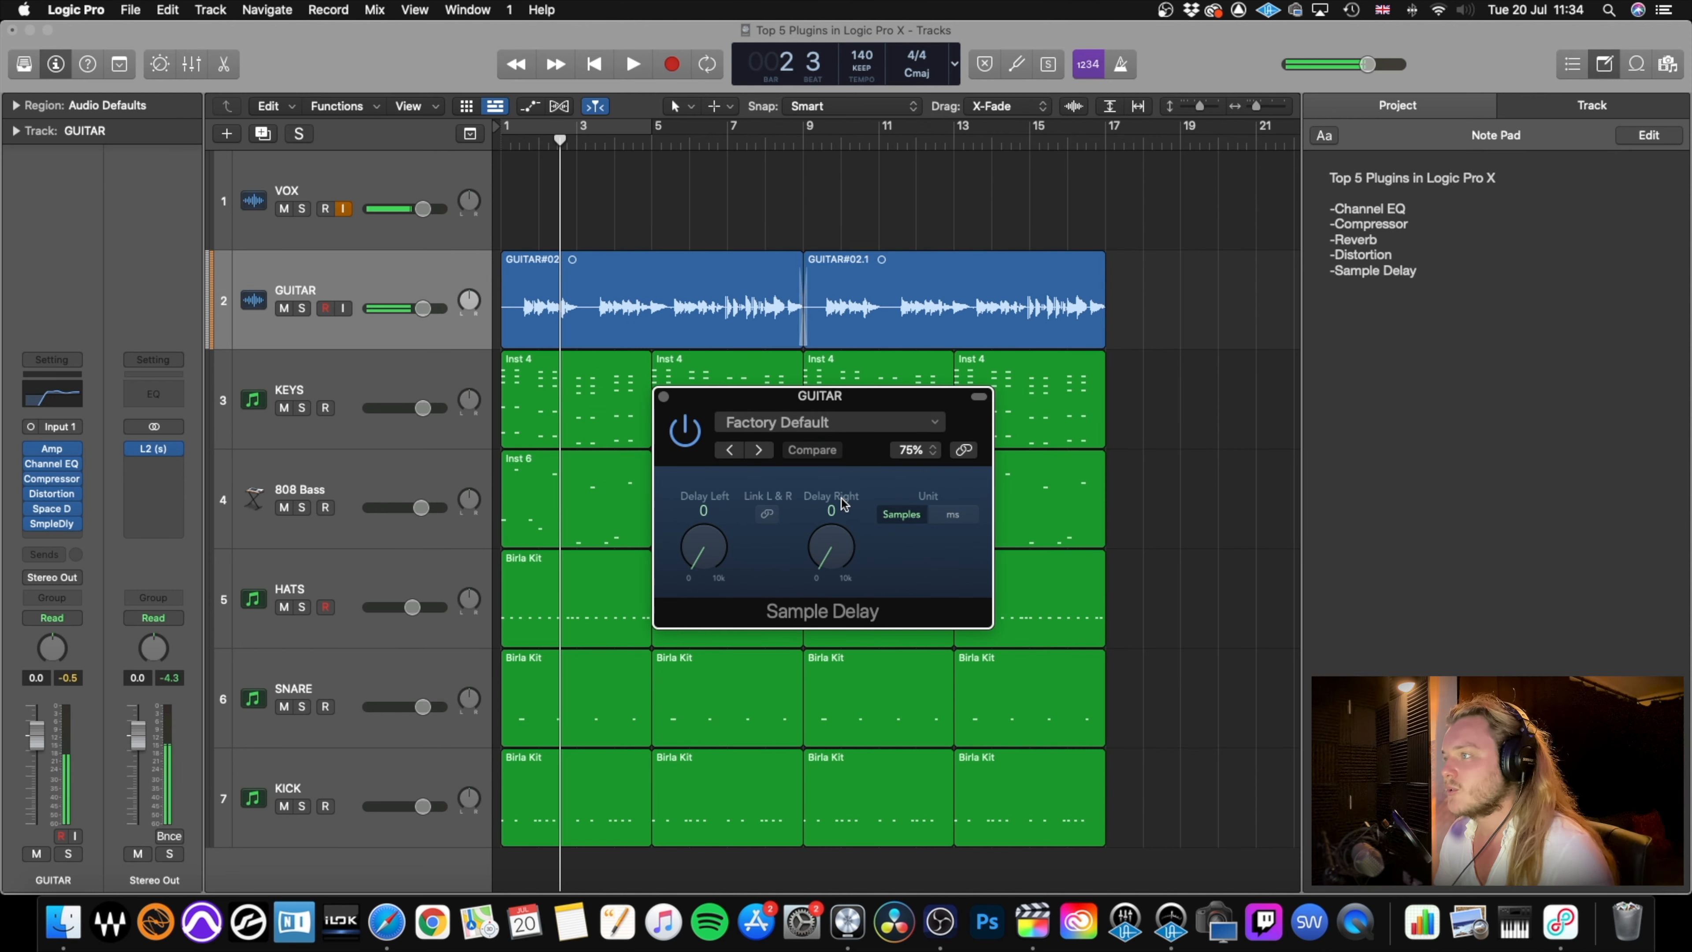
Set the GUITAR Sample Delay's left delay to 478 samples and close the plug-in.
drag(708, 557, 708, 557)
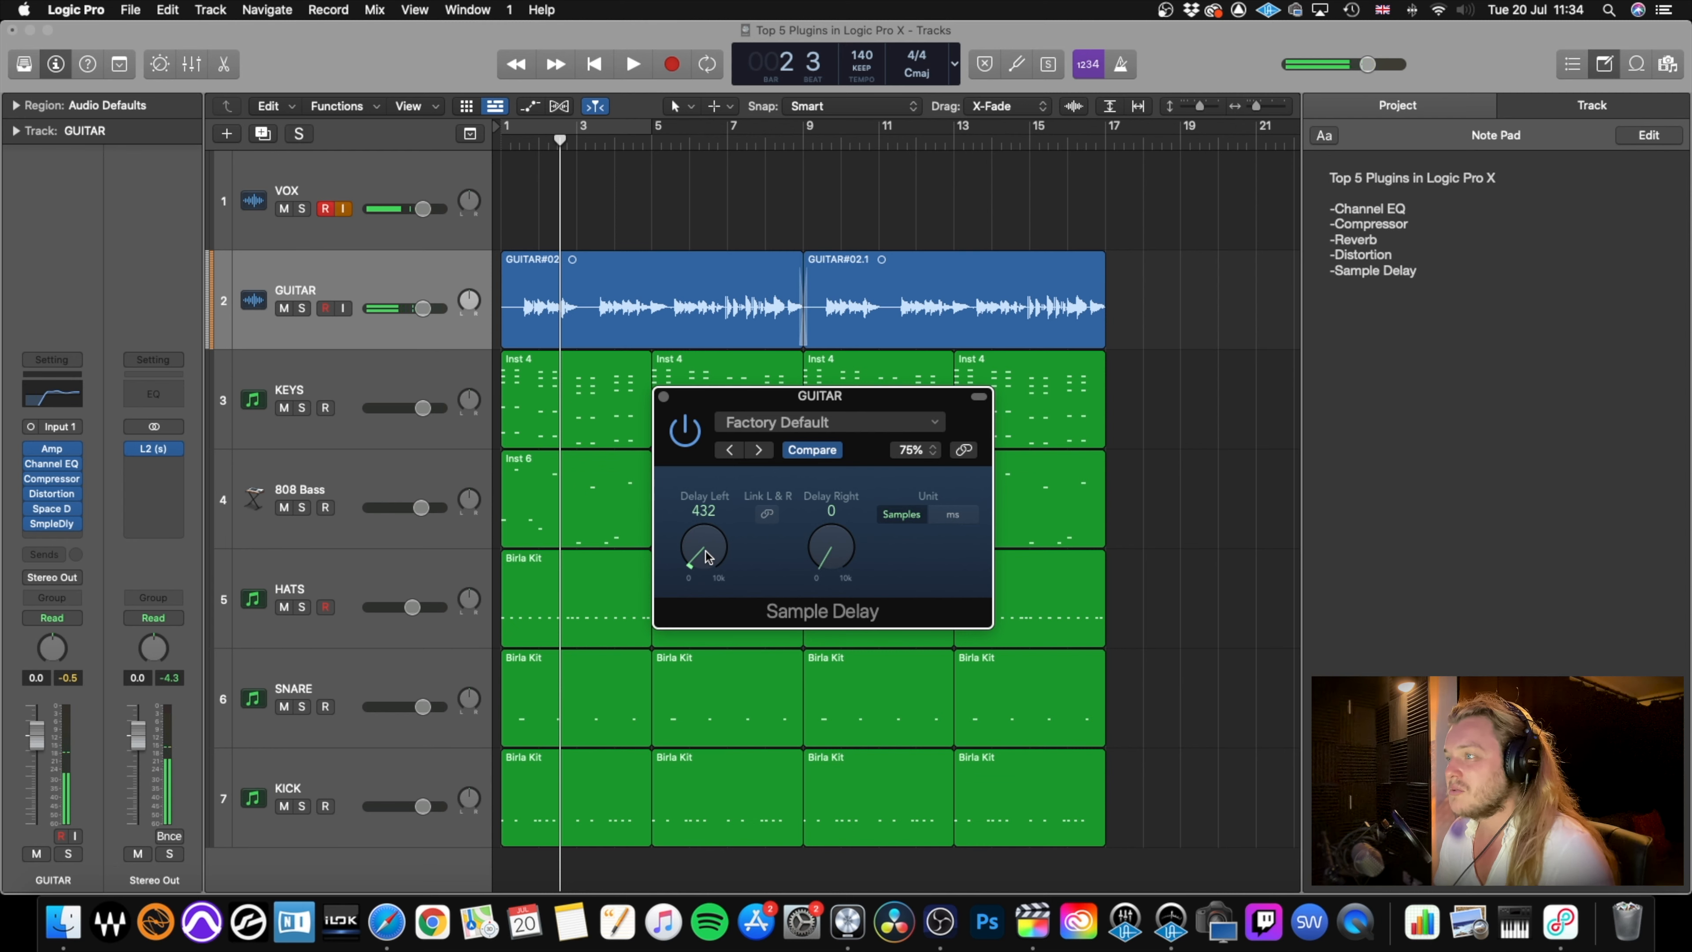
drag(708, 555, 705, 554)
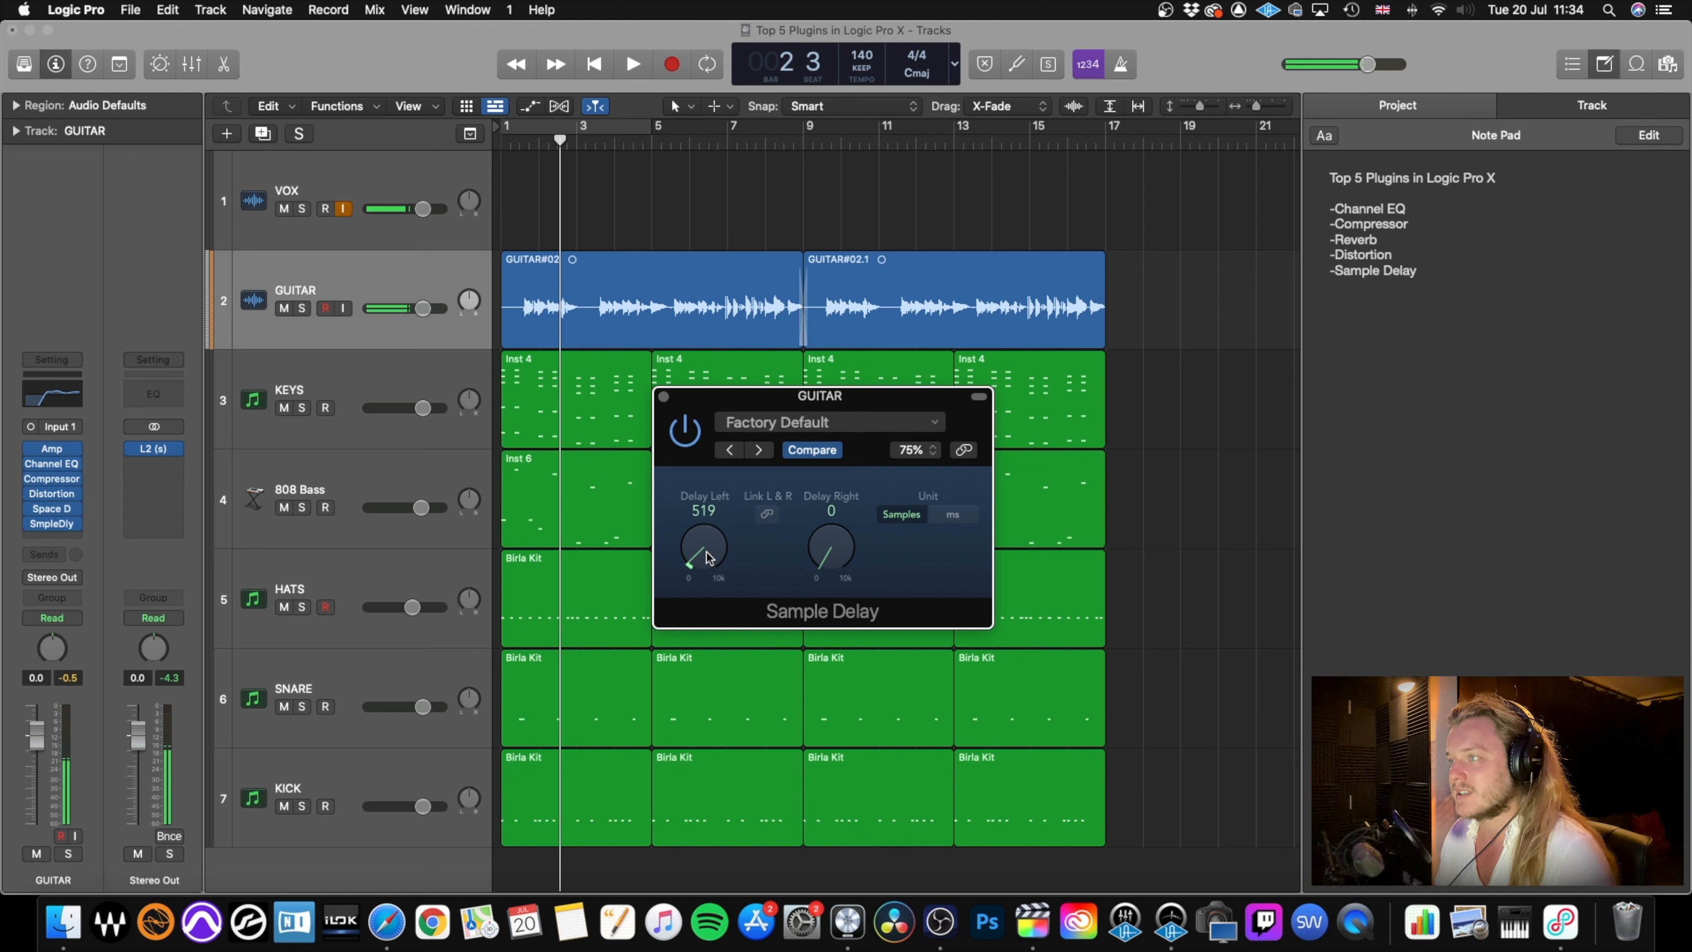
drag(710, 557, 704, 557)
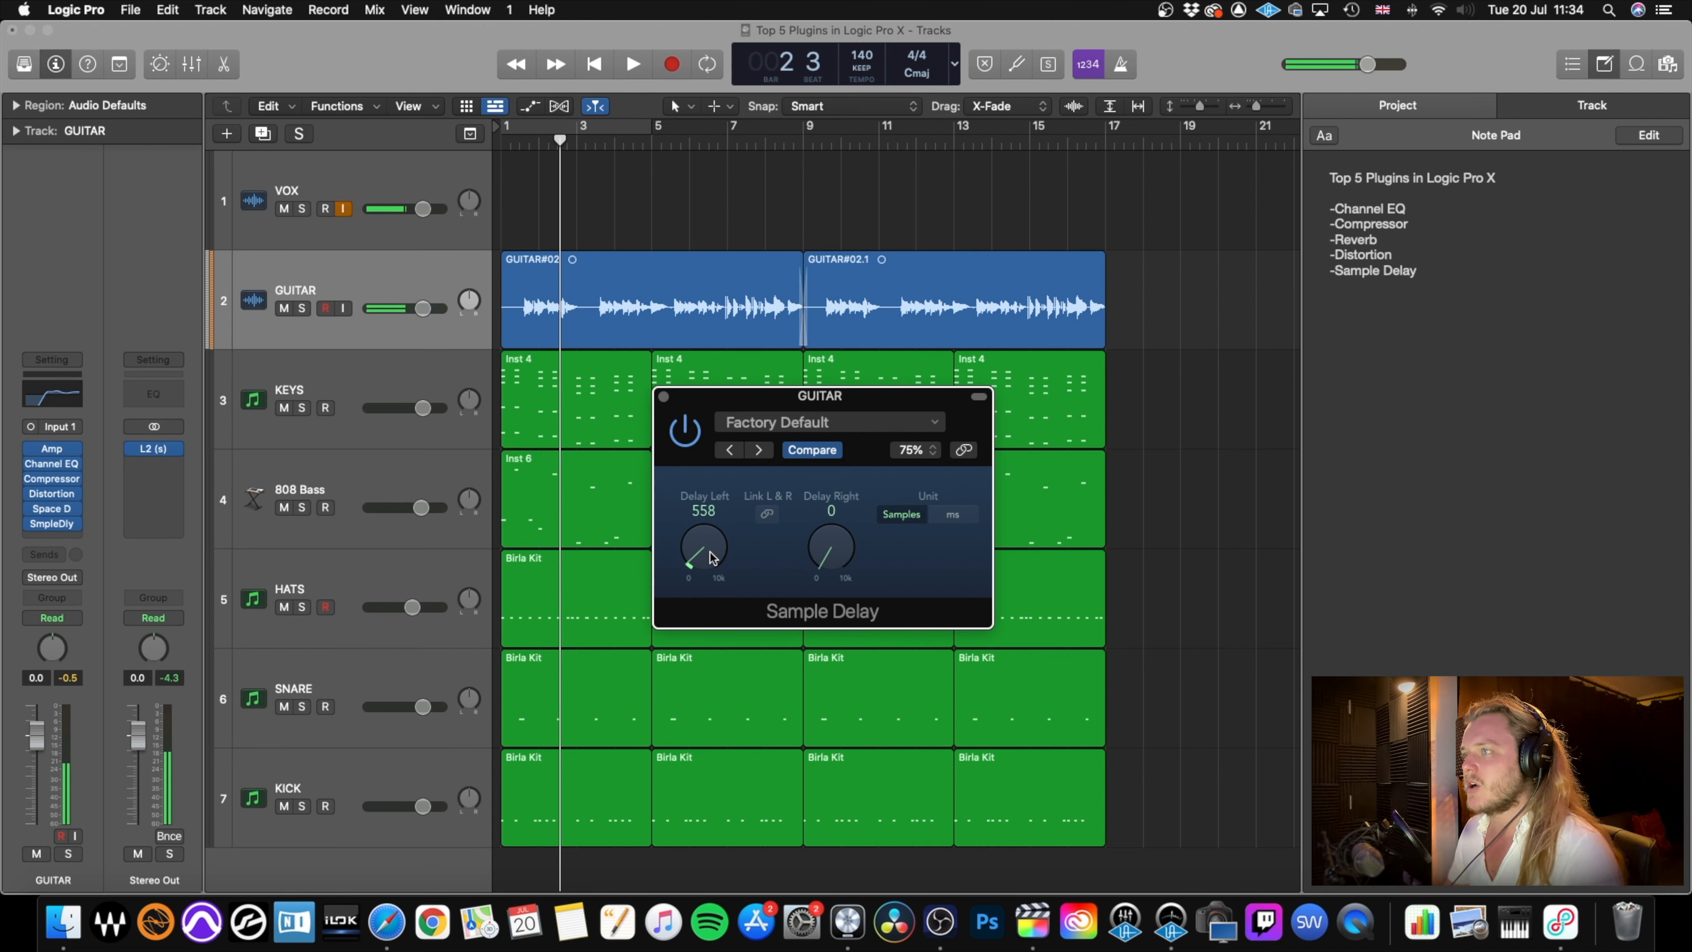
drag(717, 553, 715, 555)
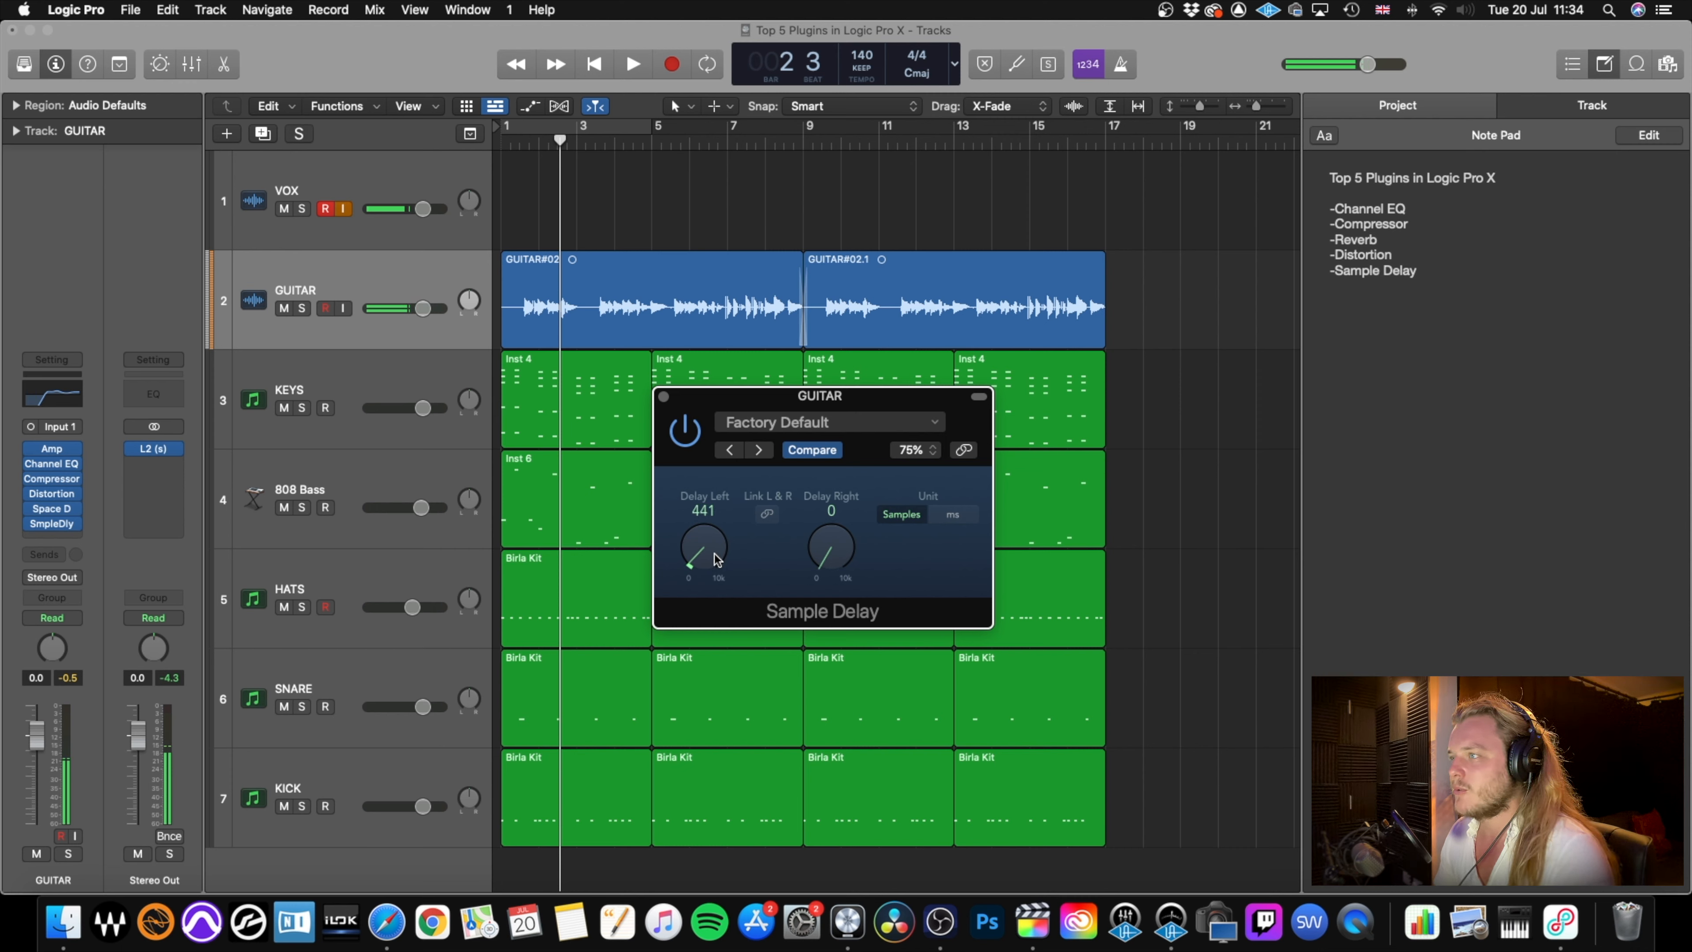
click(661, 397)
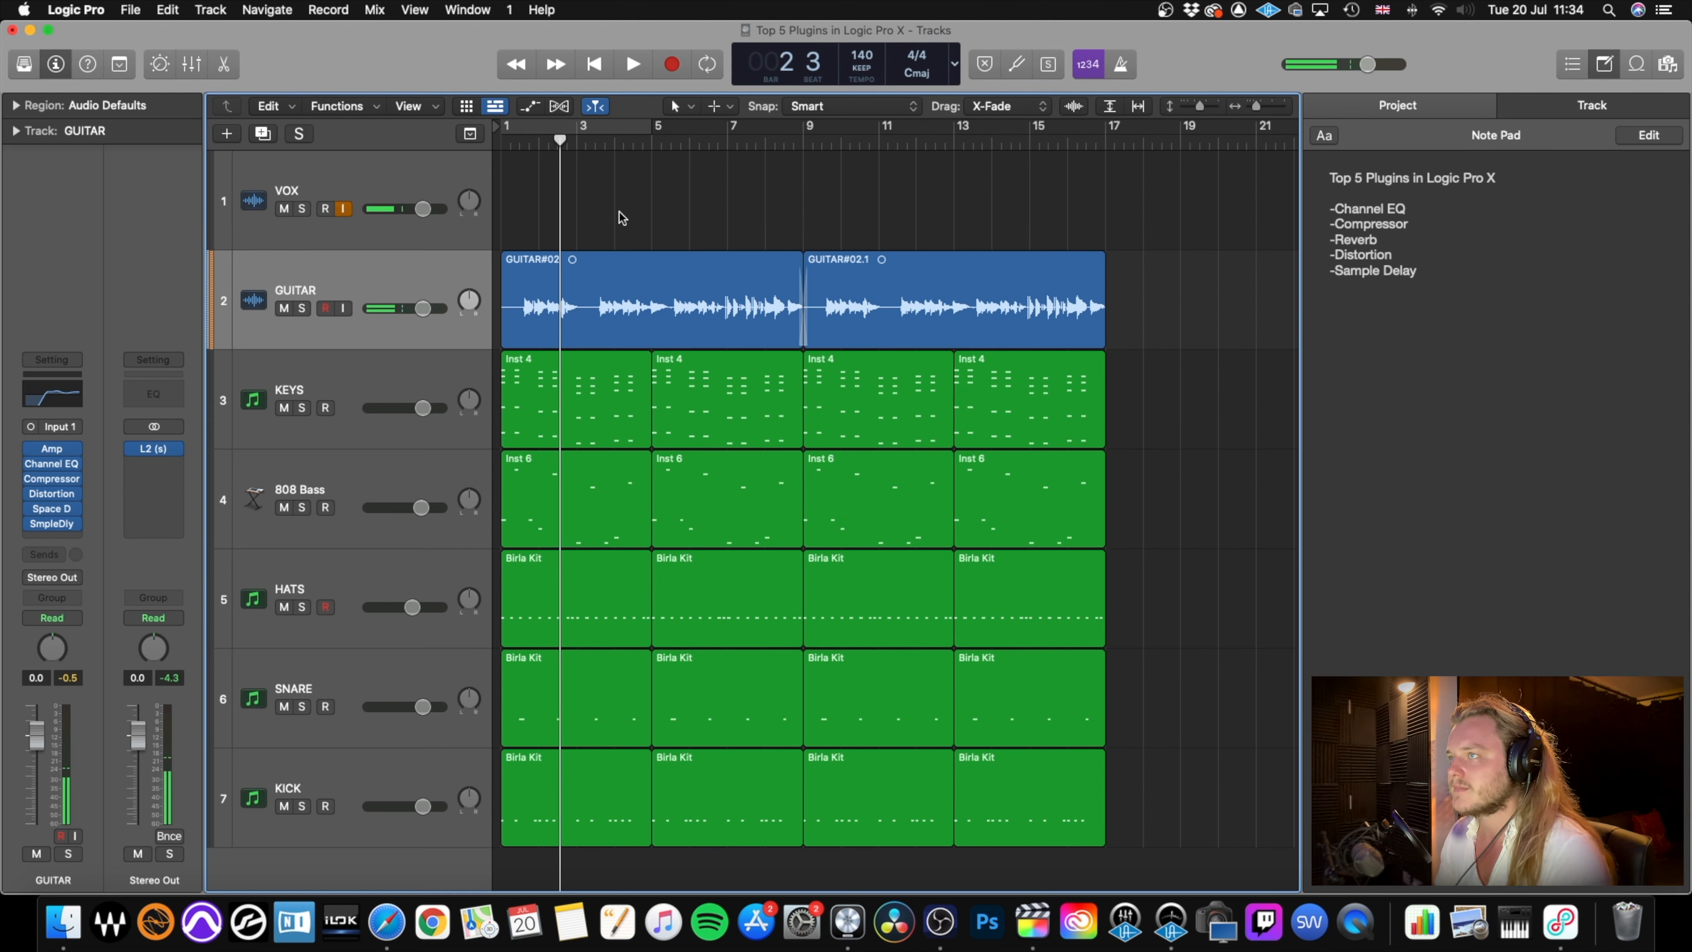
Audition the full mix from the start with the delayed guitar.
key(Return)
key(space)
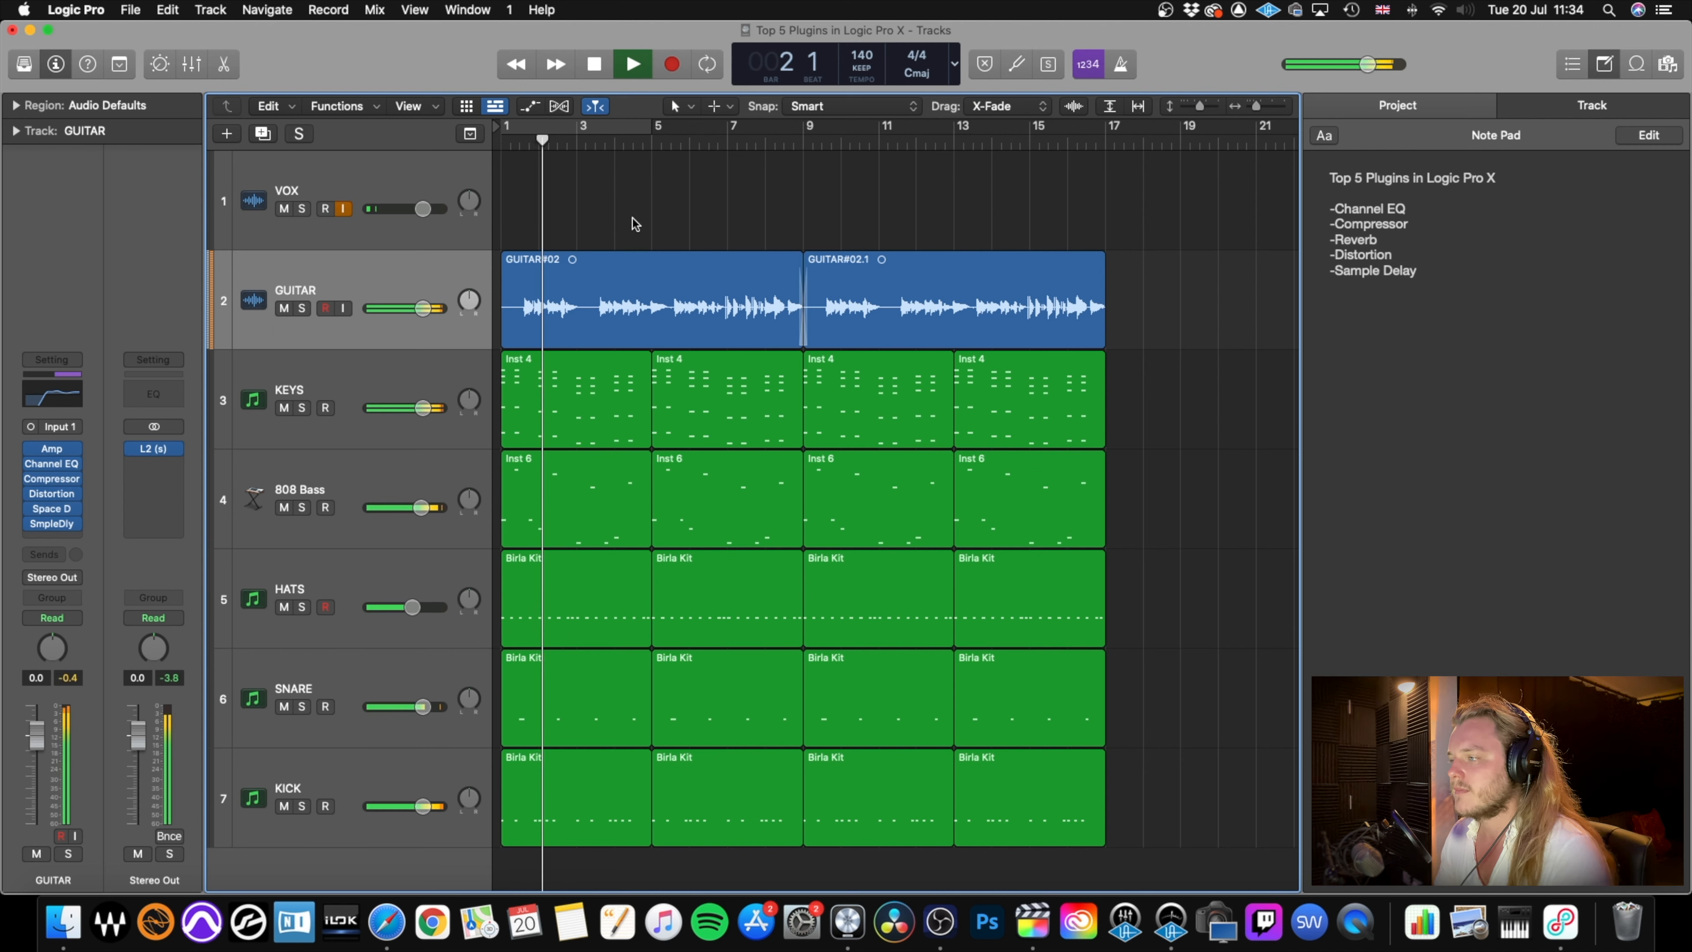
key(space)
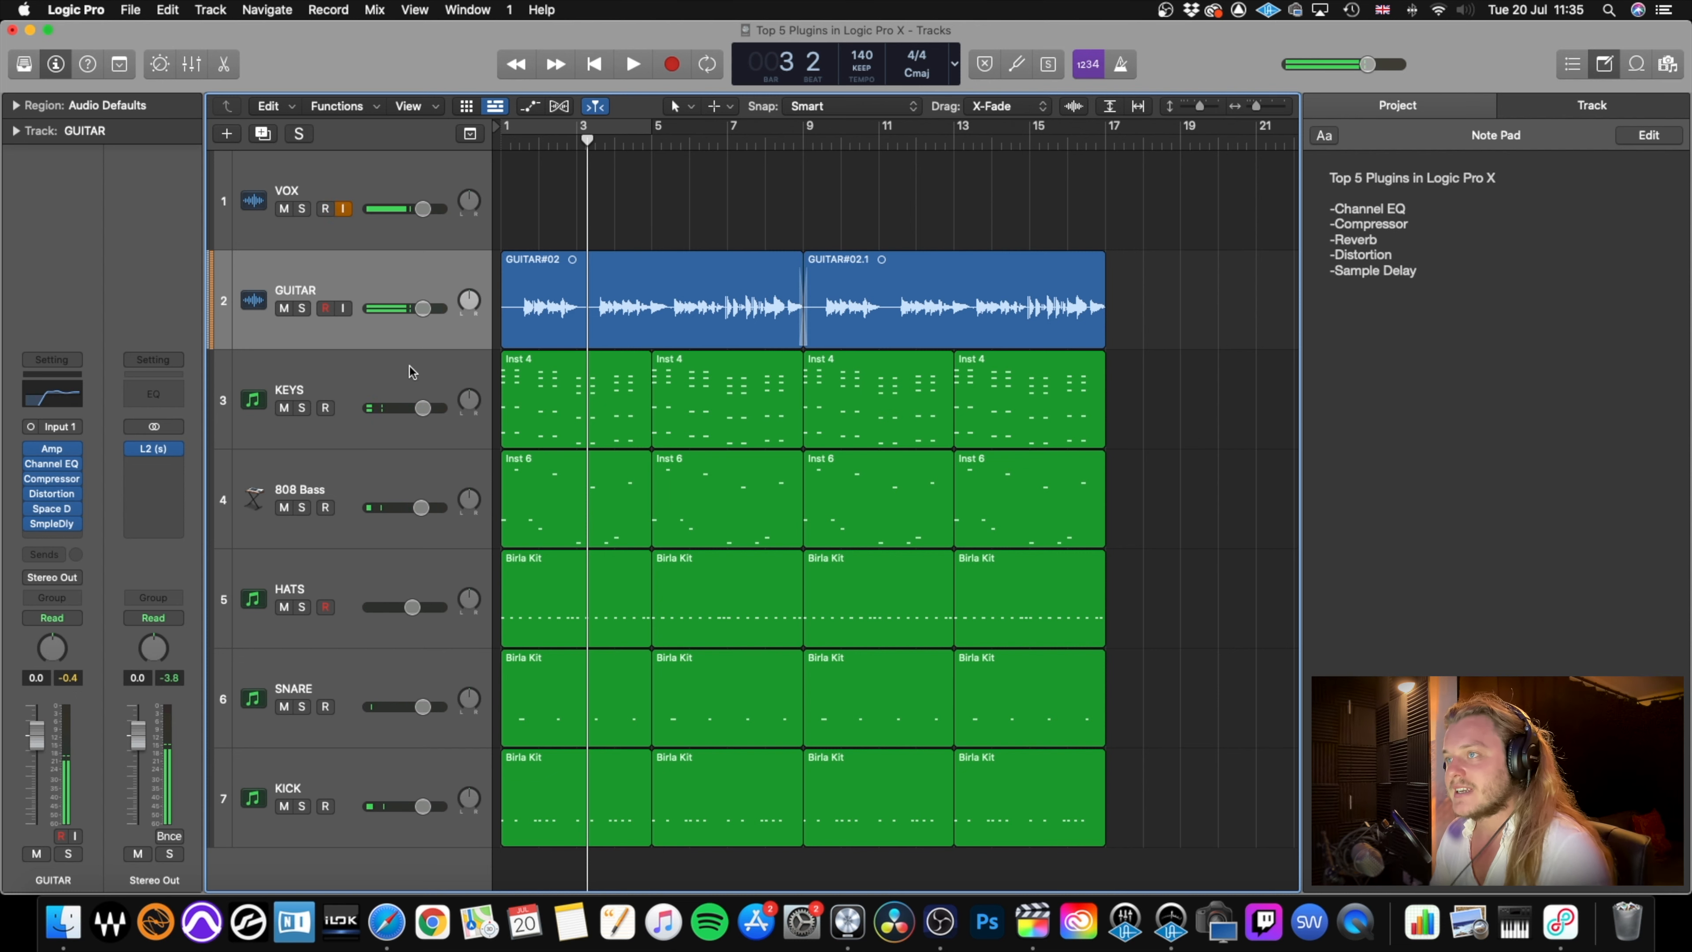
Insert a stereo Sample Delay after the Channel EQ on the KEYS track.
click(218, 420)
click(66, 531)
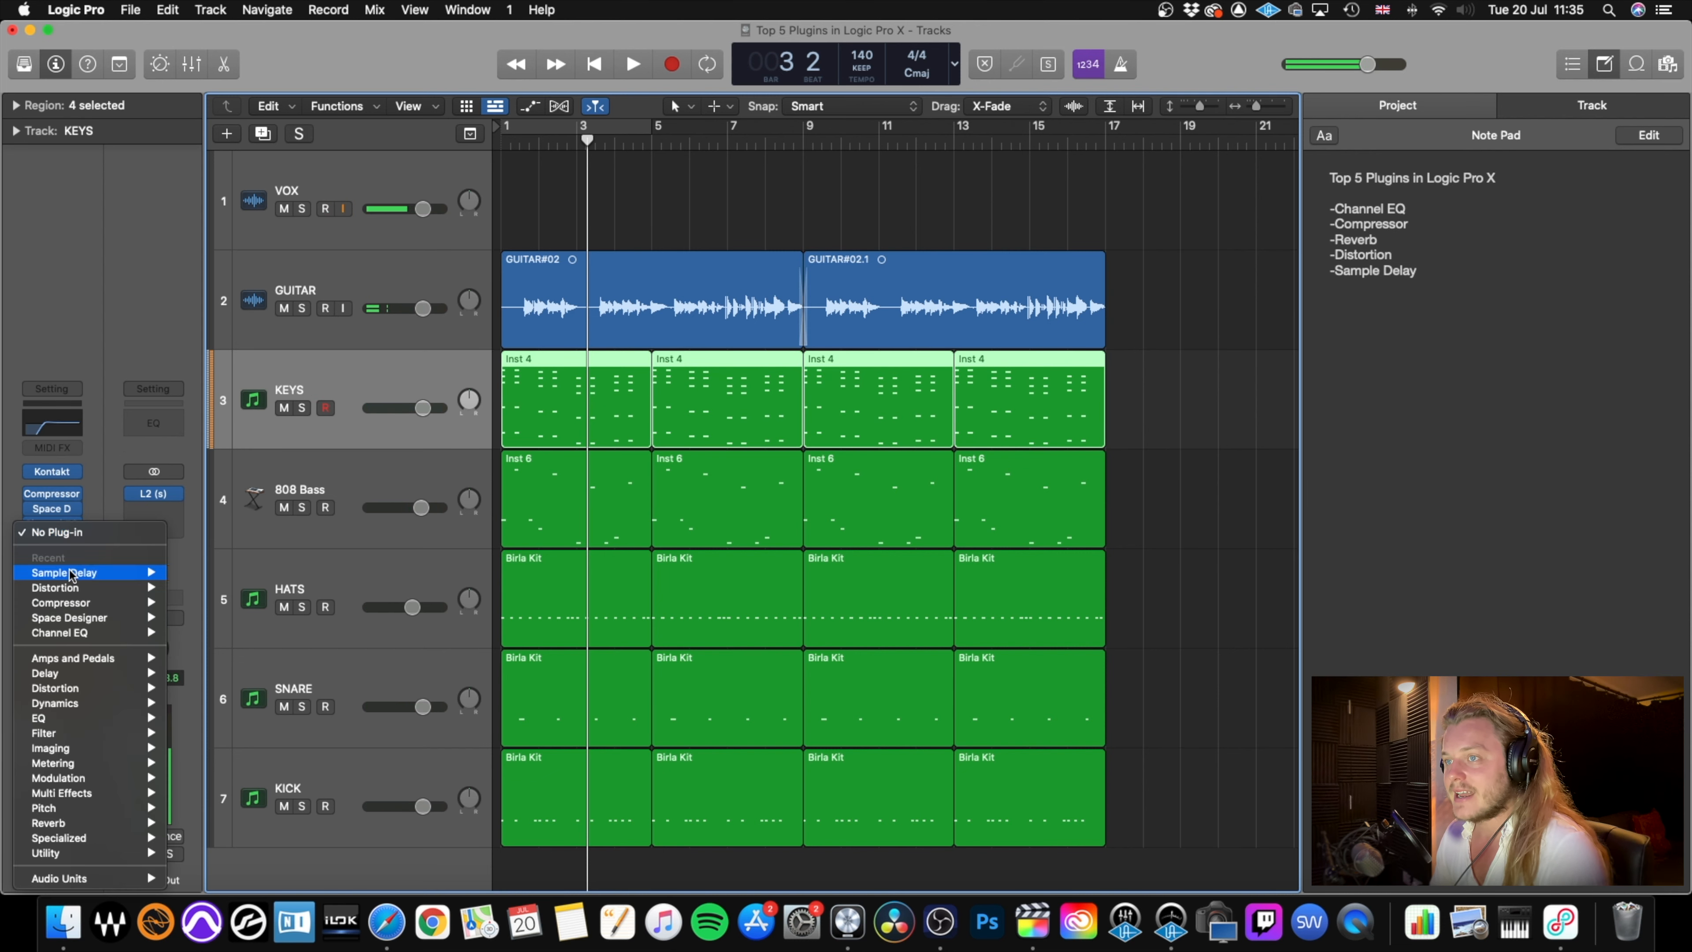
mouse_move(78, 672)
mouse_move(243, 702)
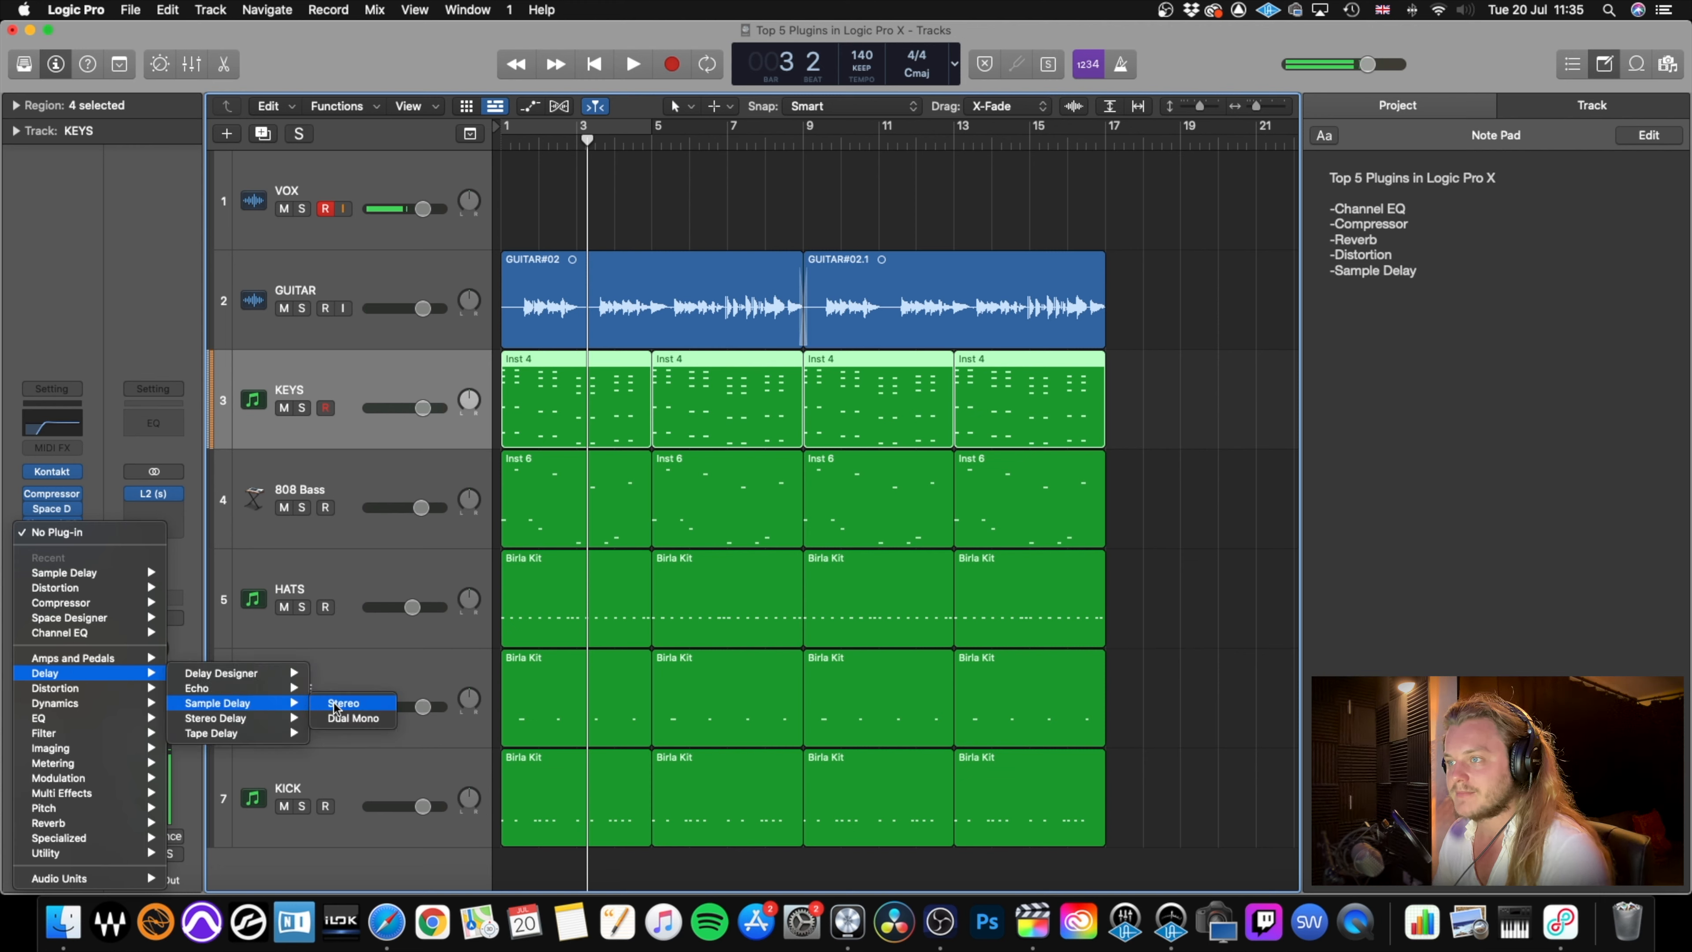
click(340, 703)
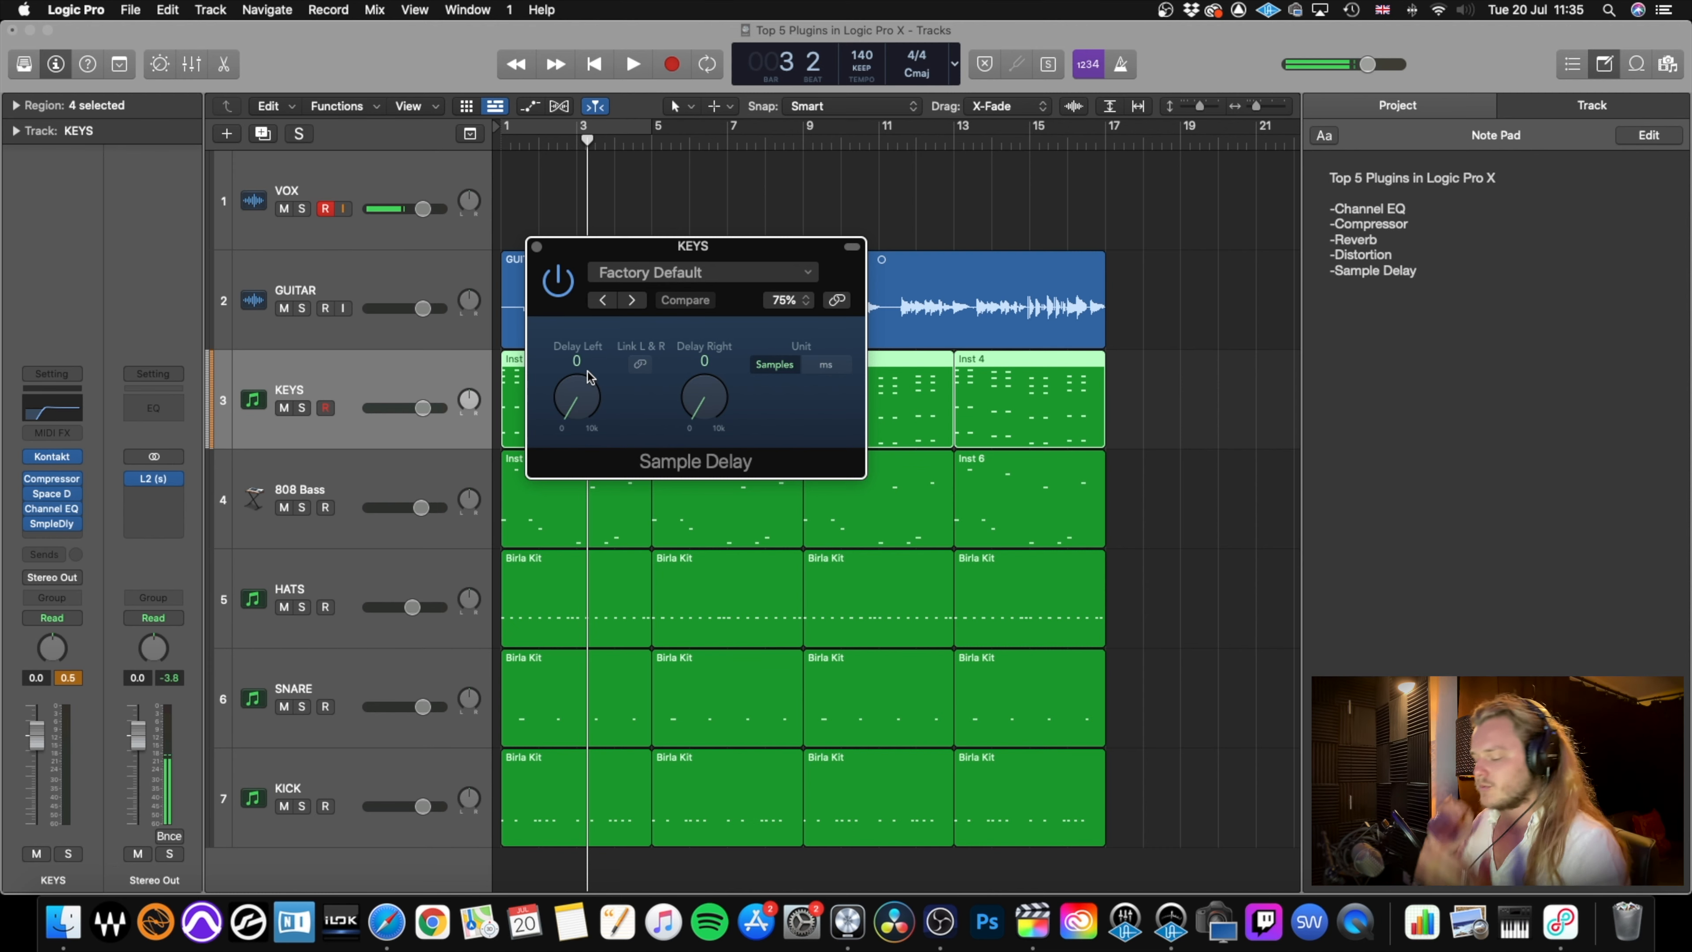
Set the KEYS Sample Delay's left delay to about 600 samples and close the plug-in.
drag(576, 394, 576, 394)
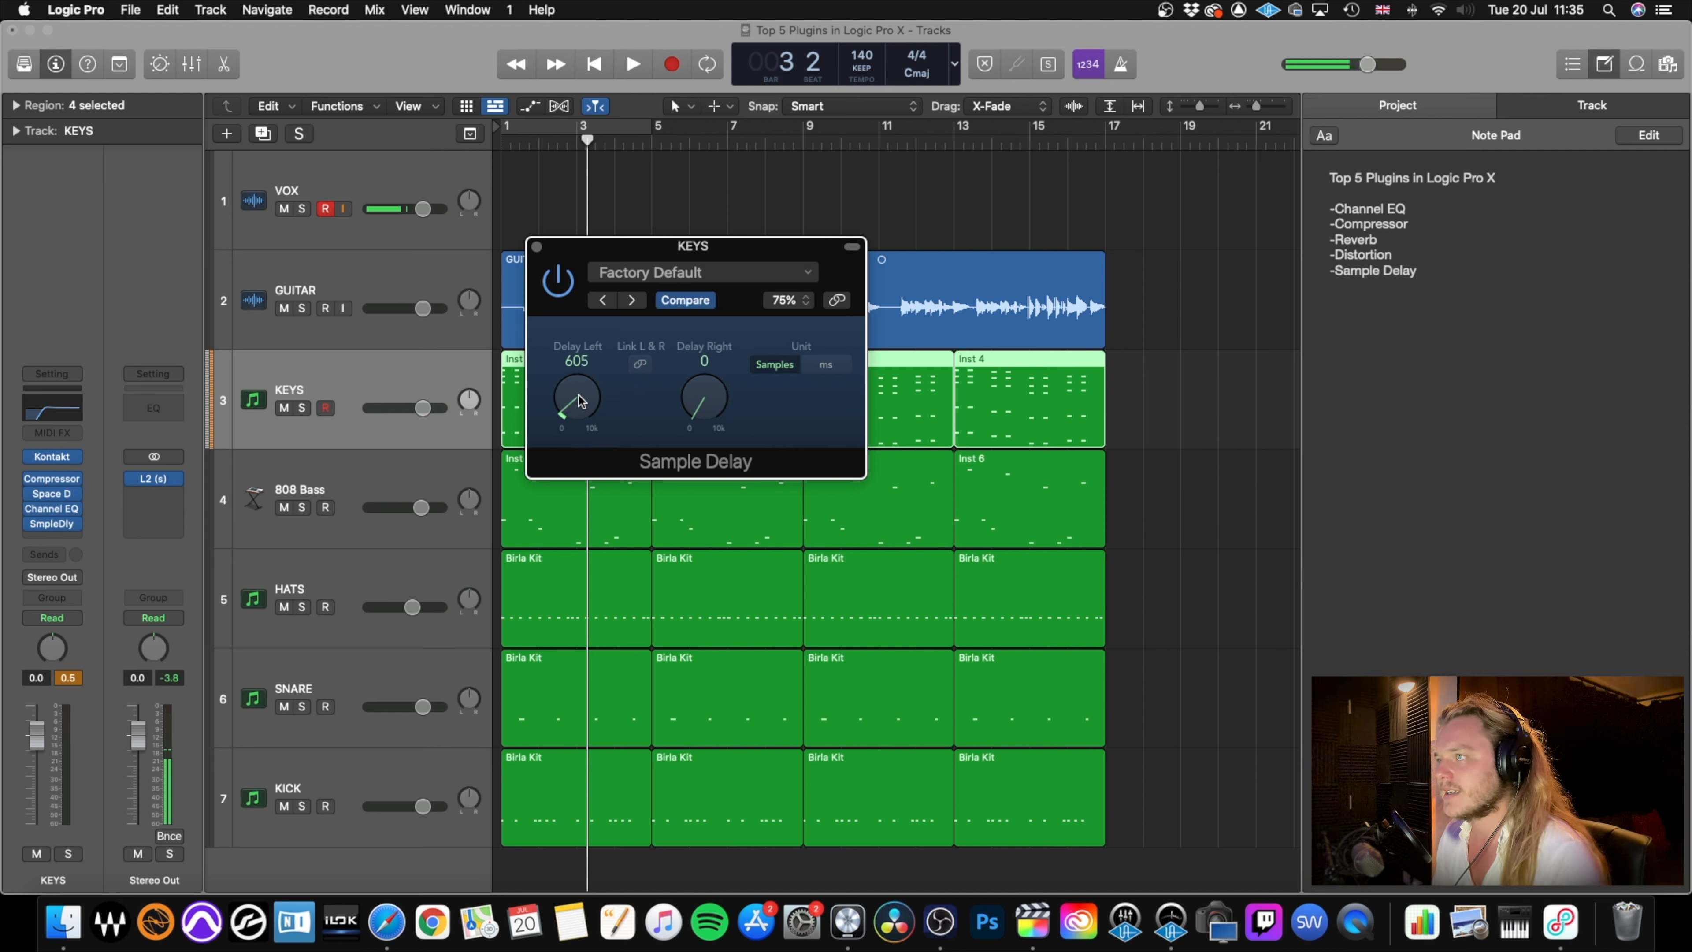
drag(580, 395, 579, 396)
click(535, 247)
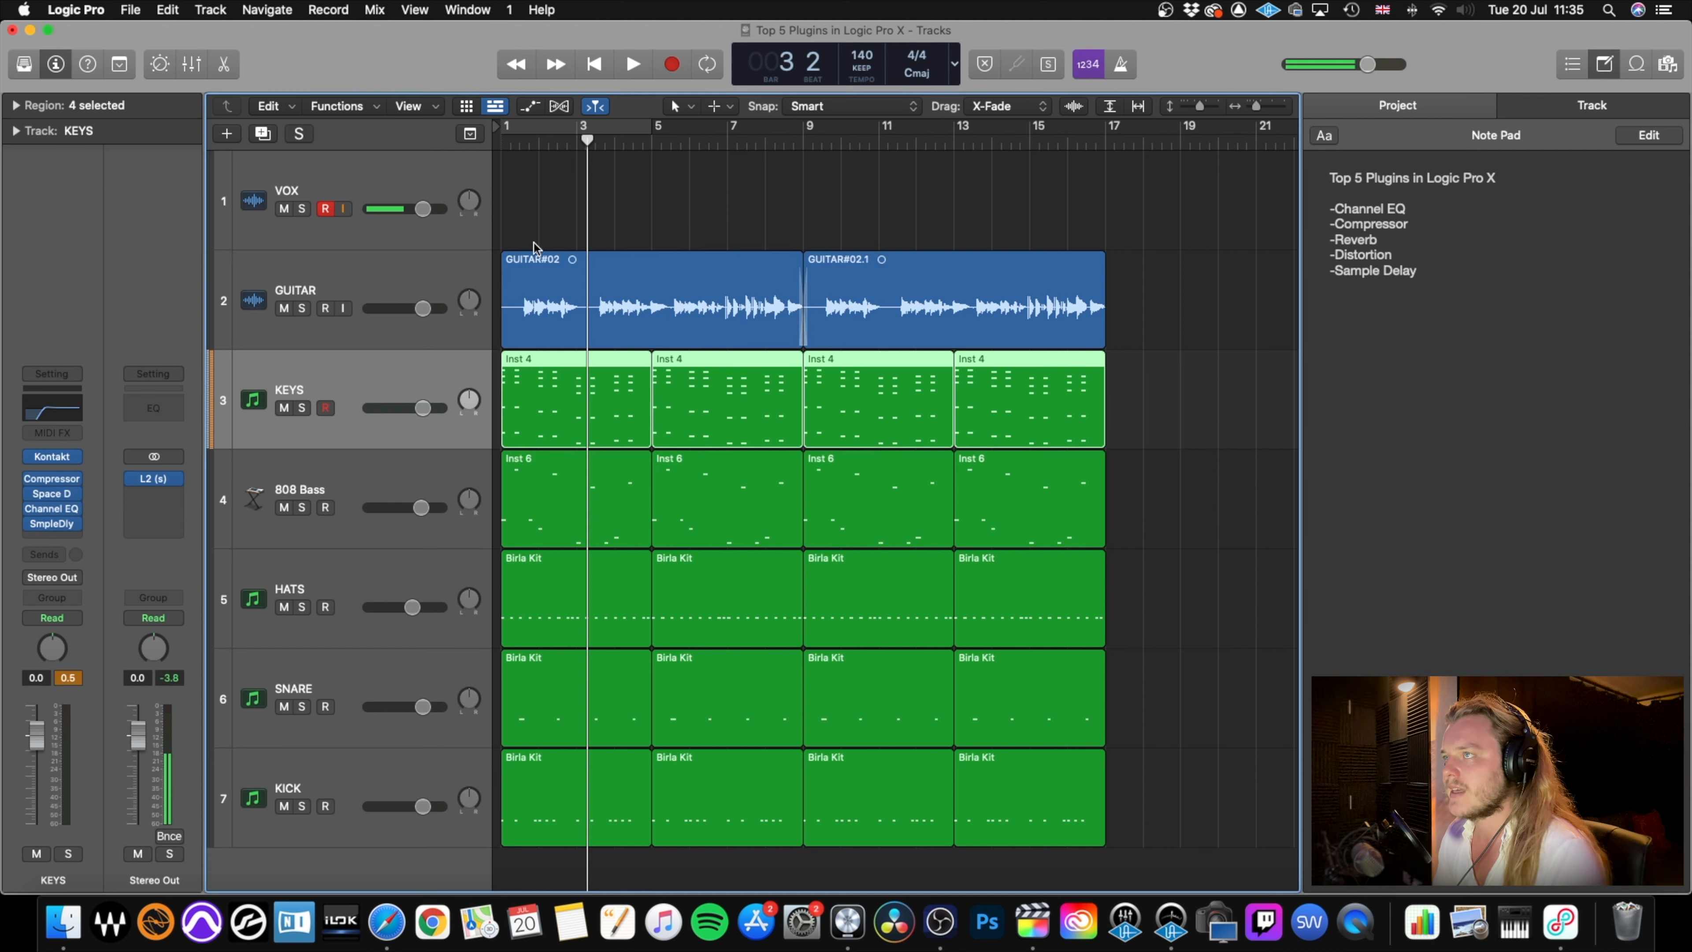
Save the project and audition the full mix from the start with the delayed keys.
key(super+s)
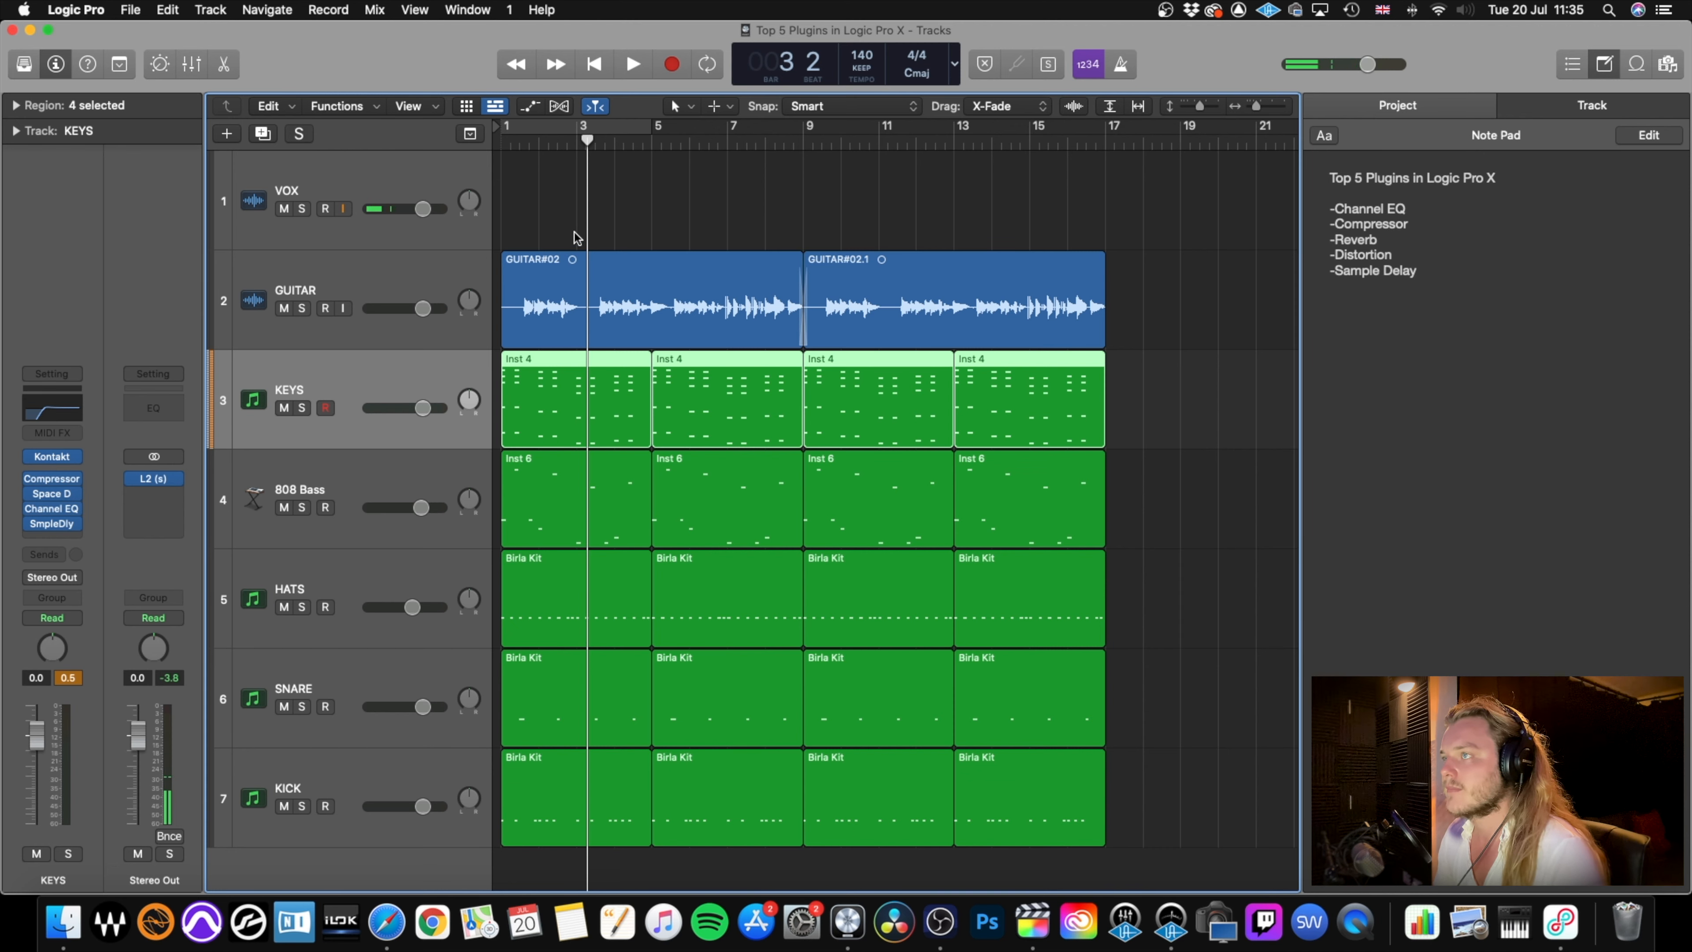
key(Return)
key(space)
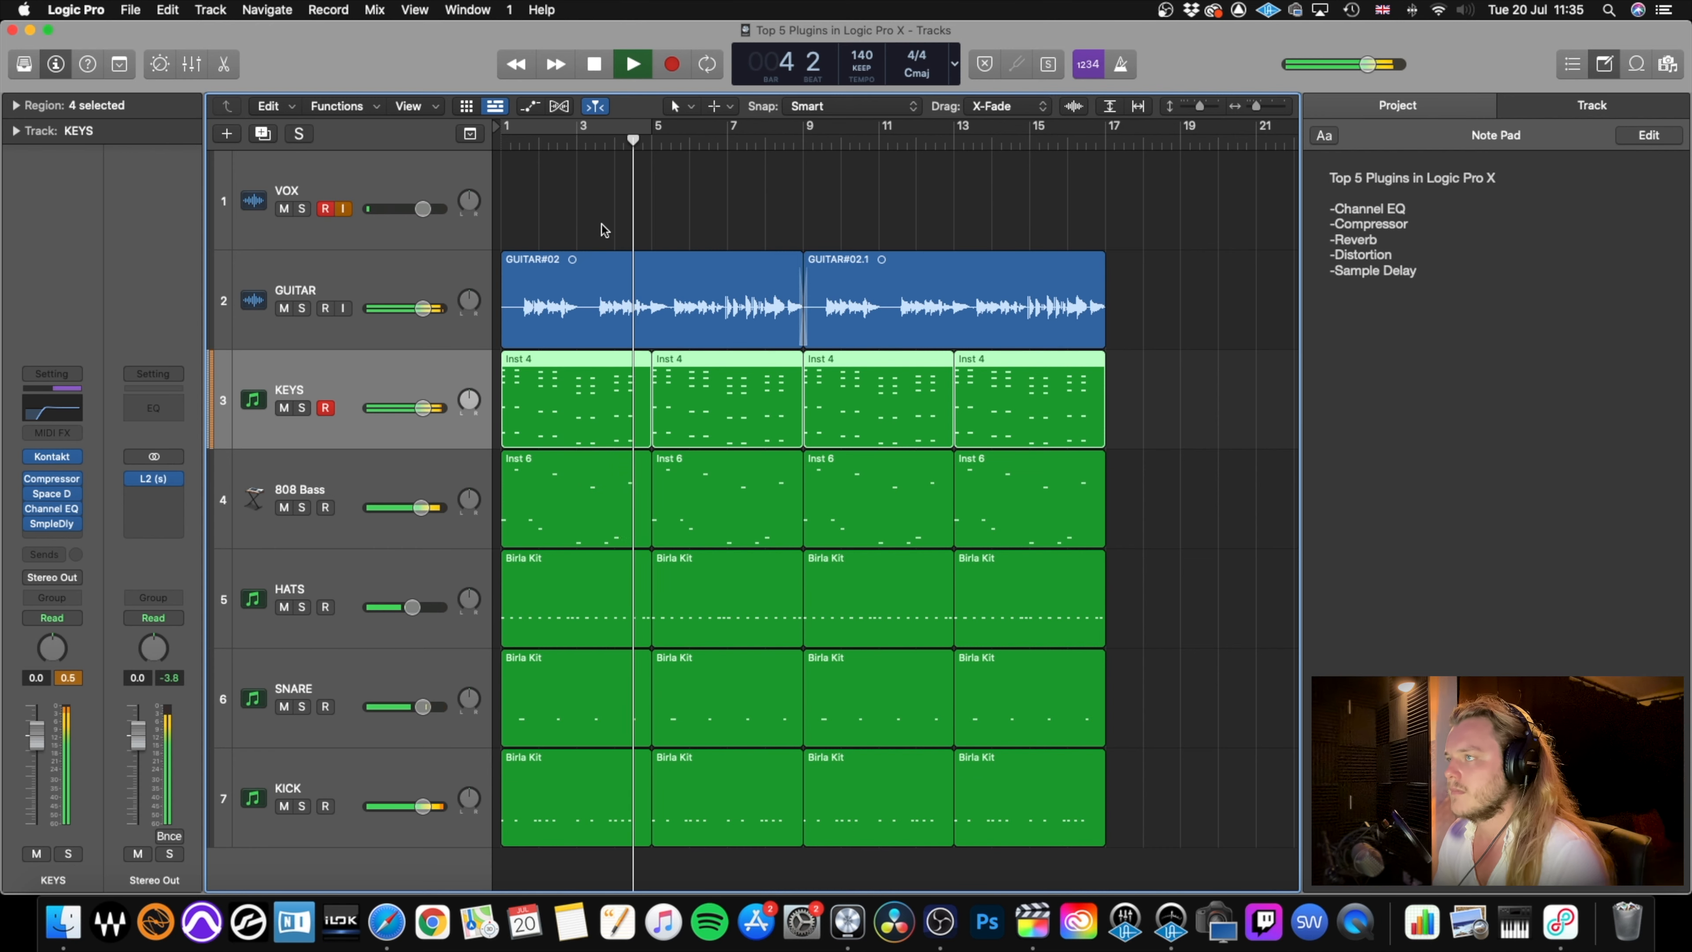
key(space)
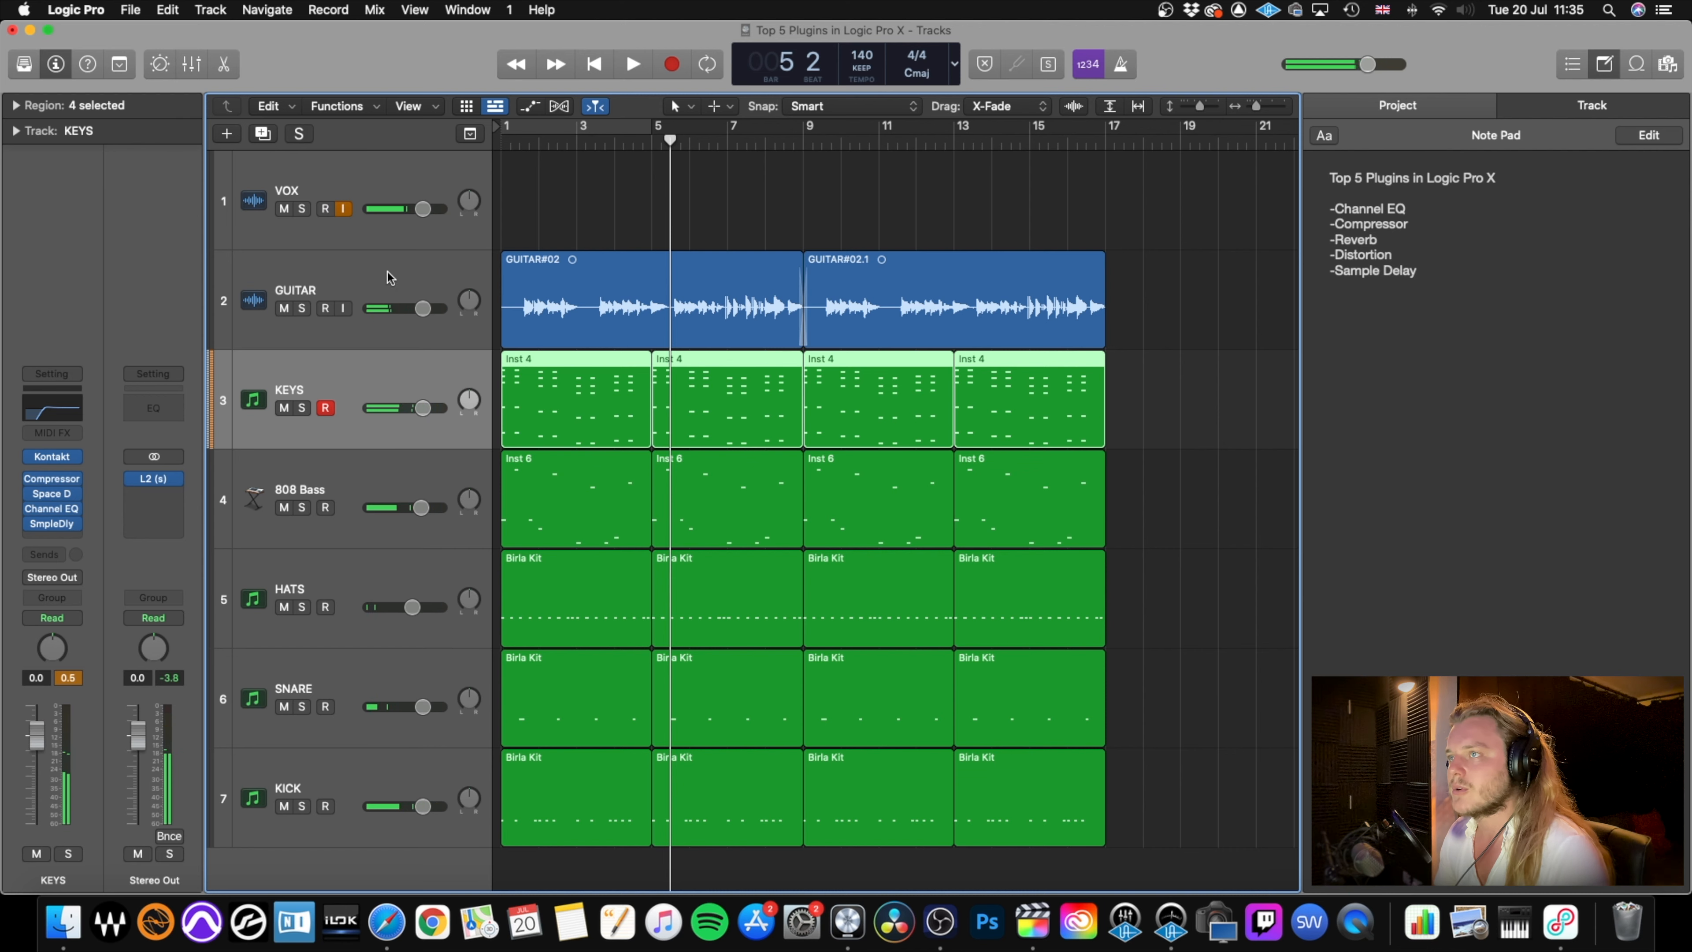
Set the GUITAR Distortion's drive to 2.5 dB and output to -3.5 dB, and close the plug-in.
click(368, 289)
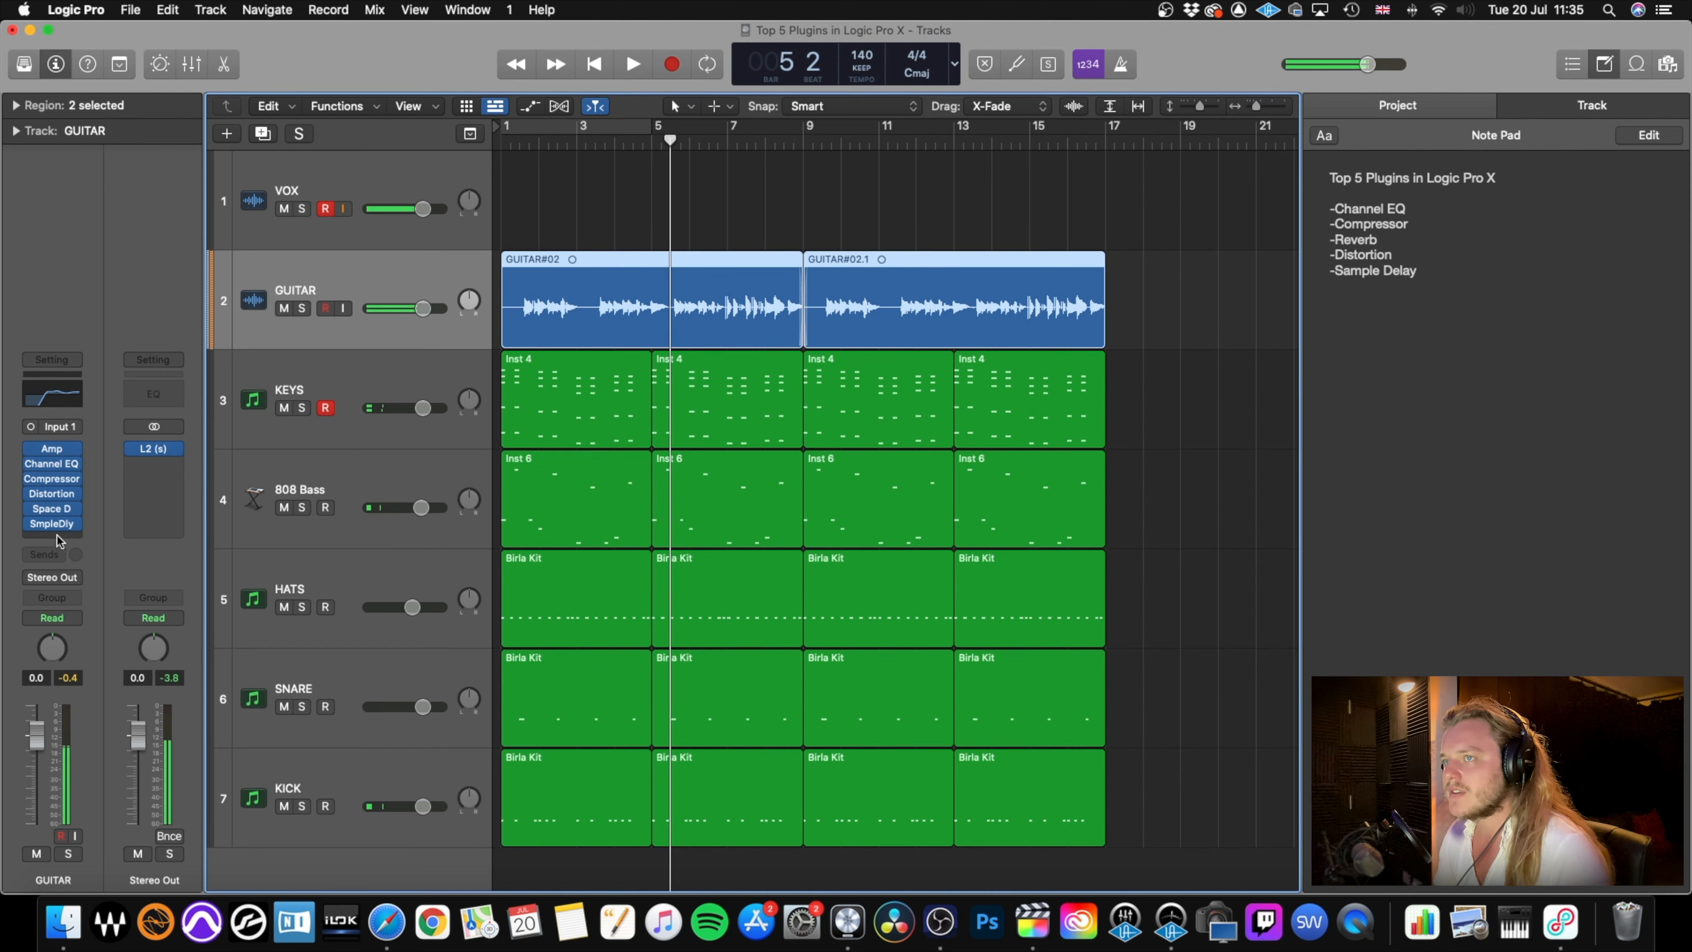
click(56, 494)
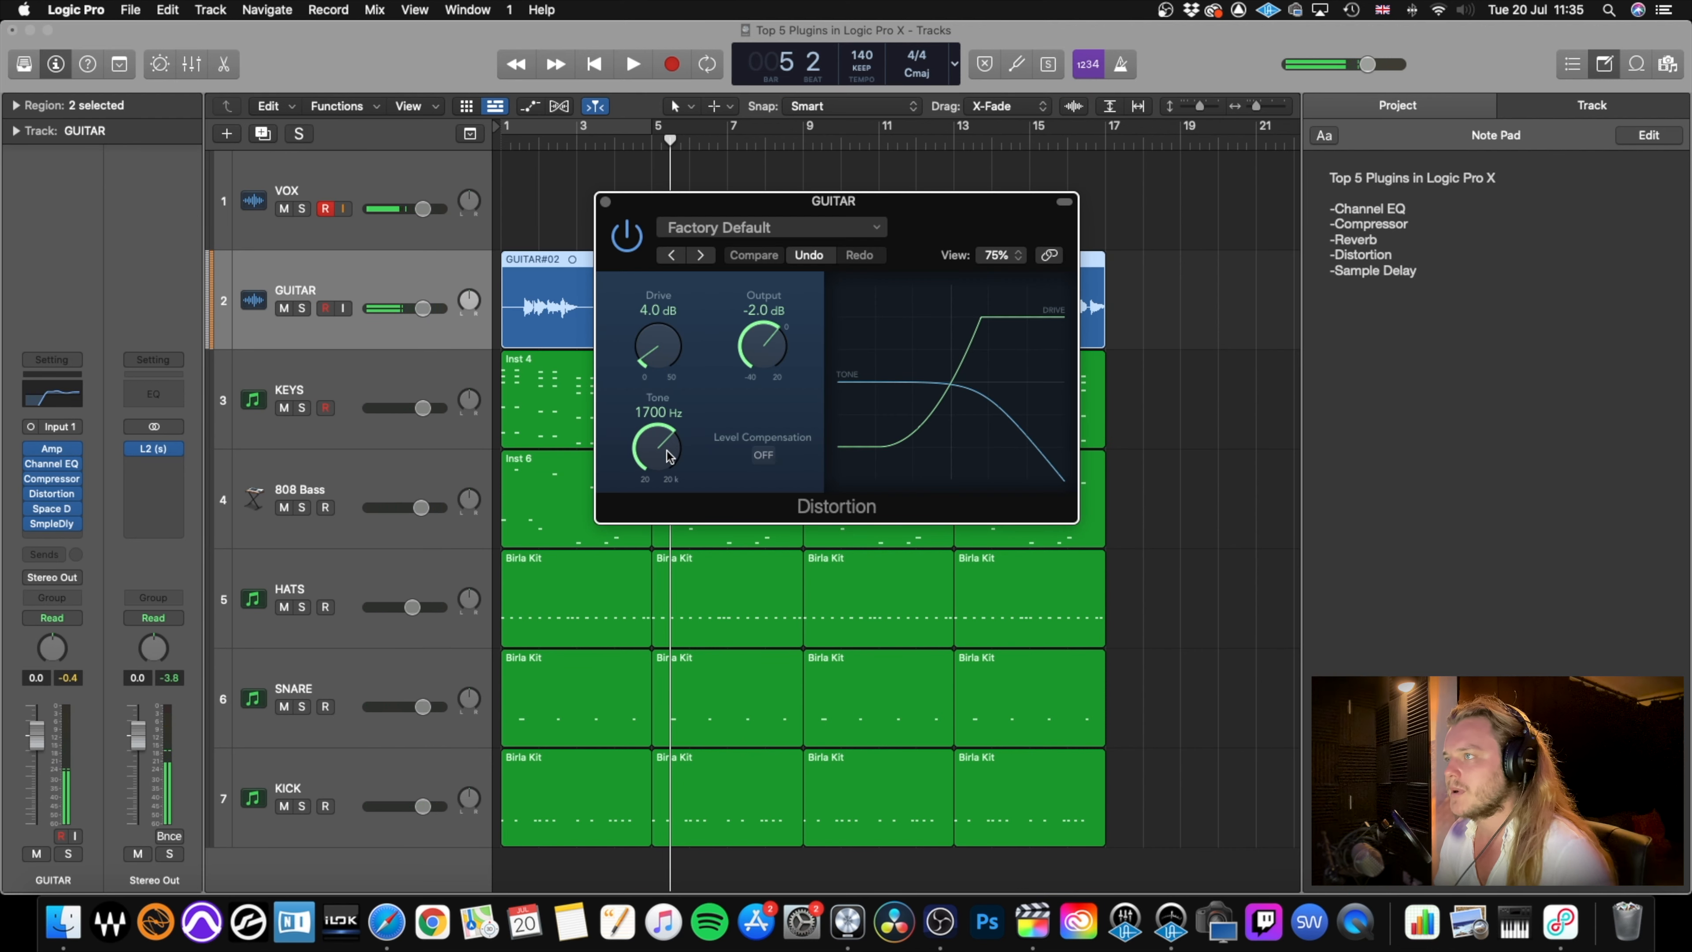
drag(652, 351, 651, 357)
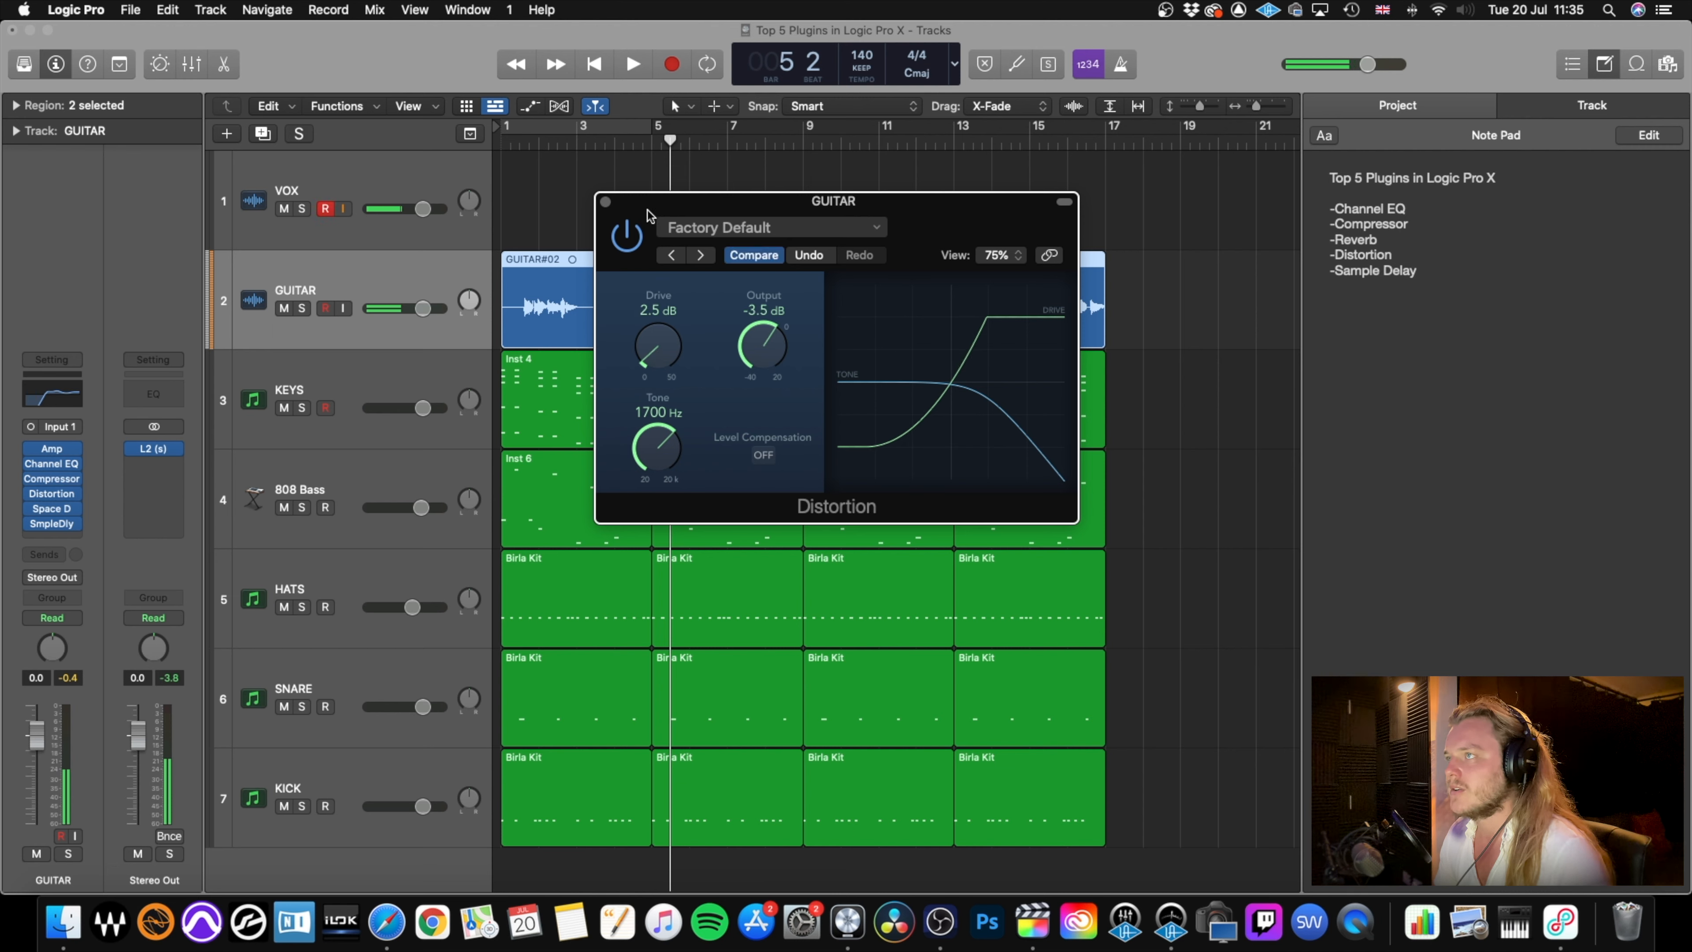
click(606, 201)
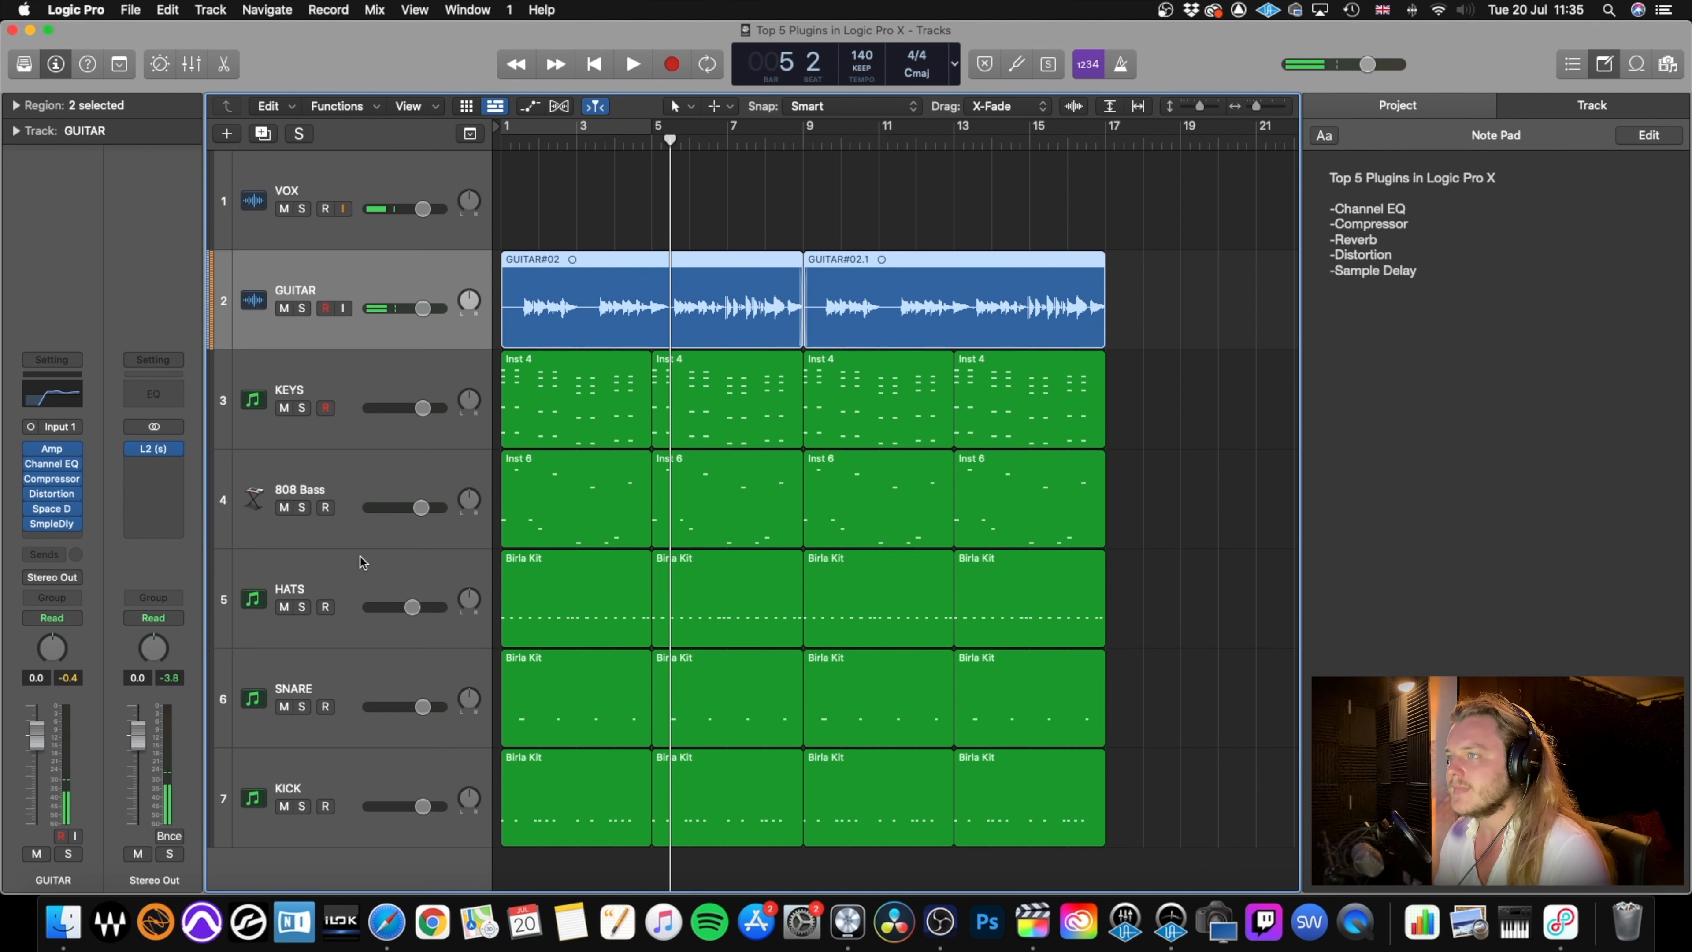
Insert a mono-to-stereo Sample Delay after the Compressor on the HATS track.
click(353, 572)
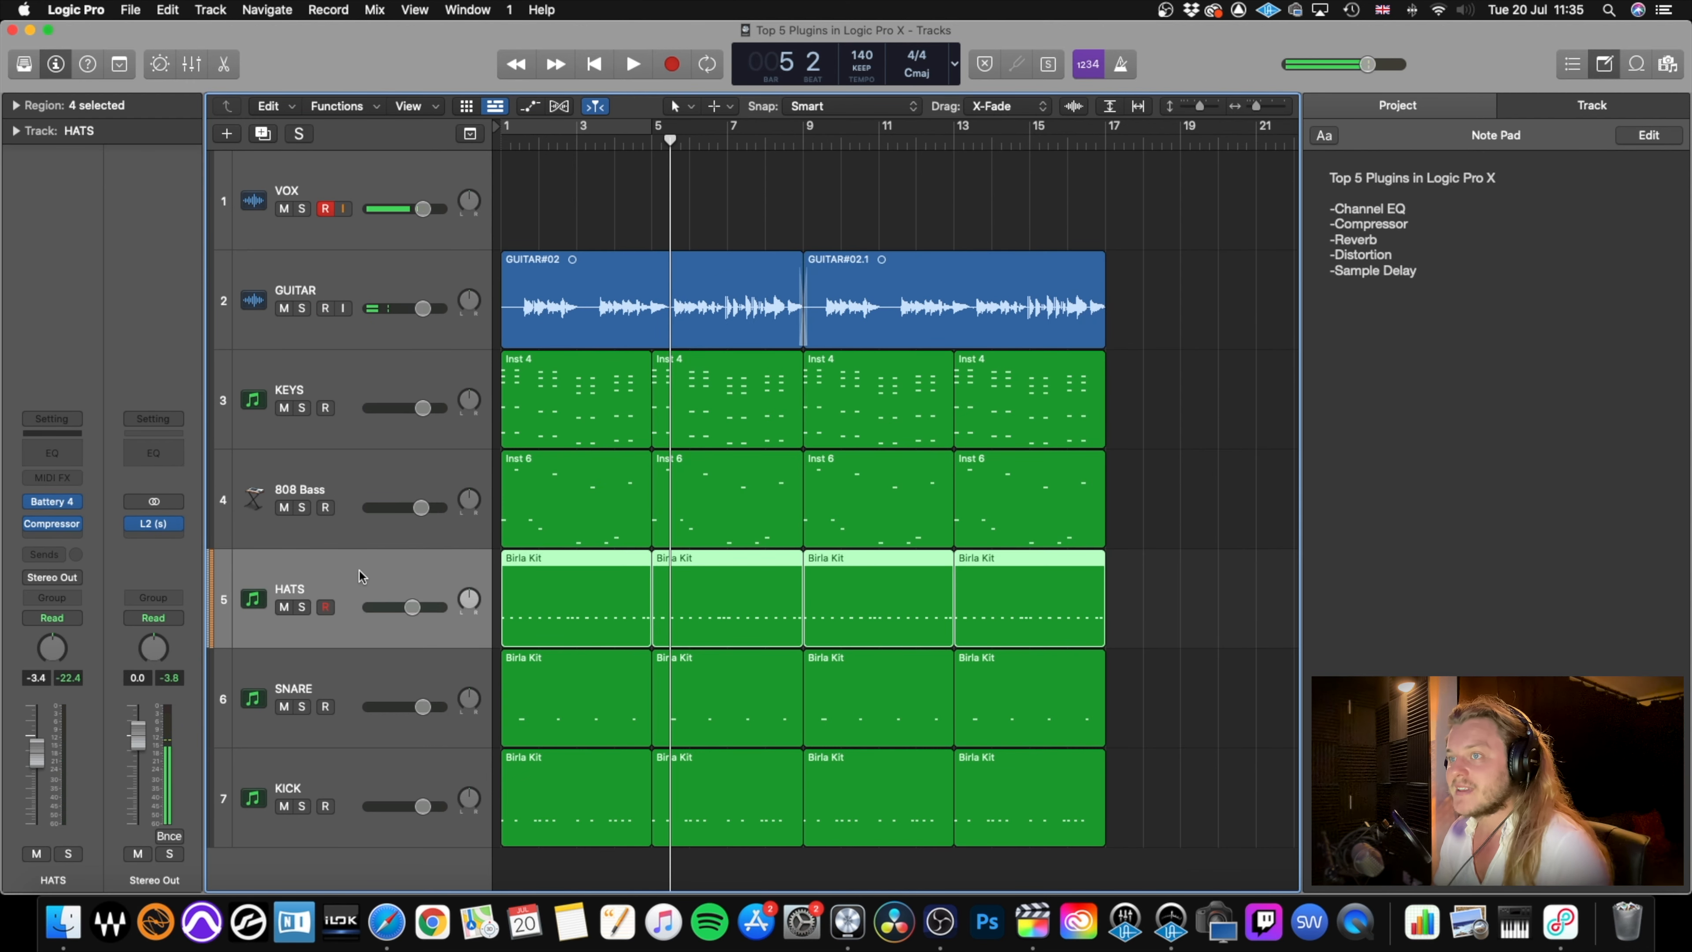
click(51, 535)
mouse_move(105, 672)
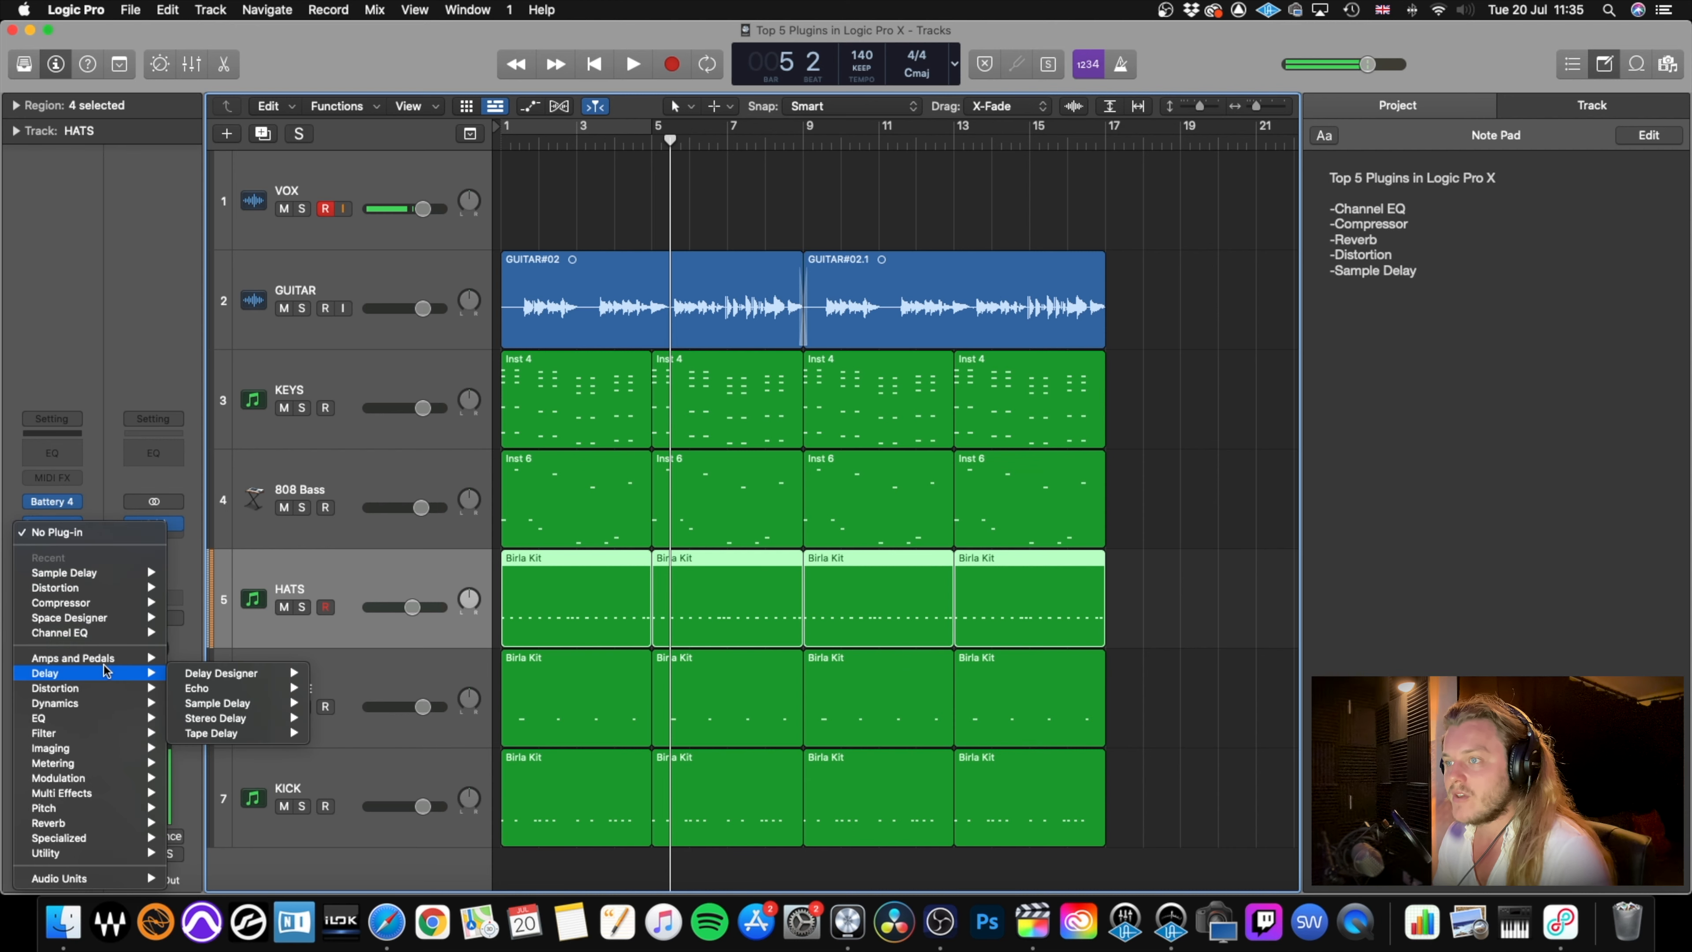
mouse_move(241, 703)
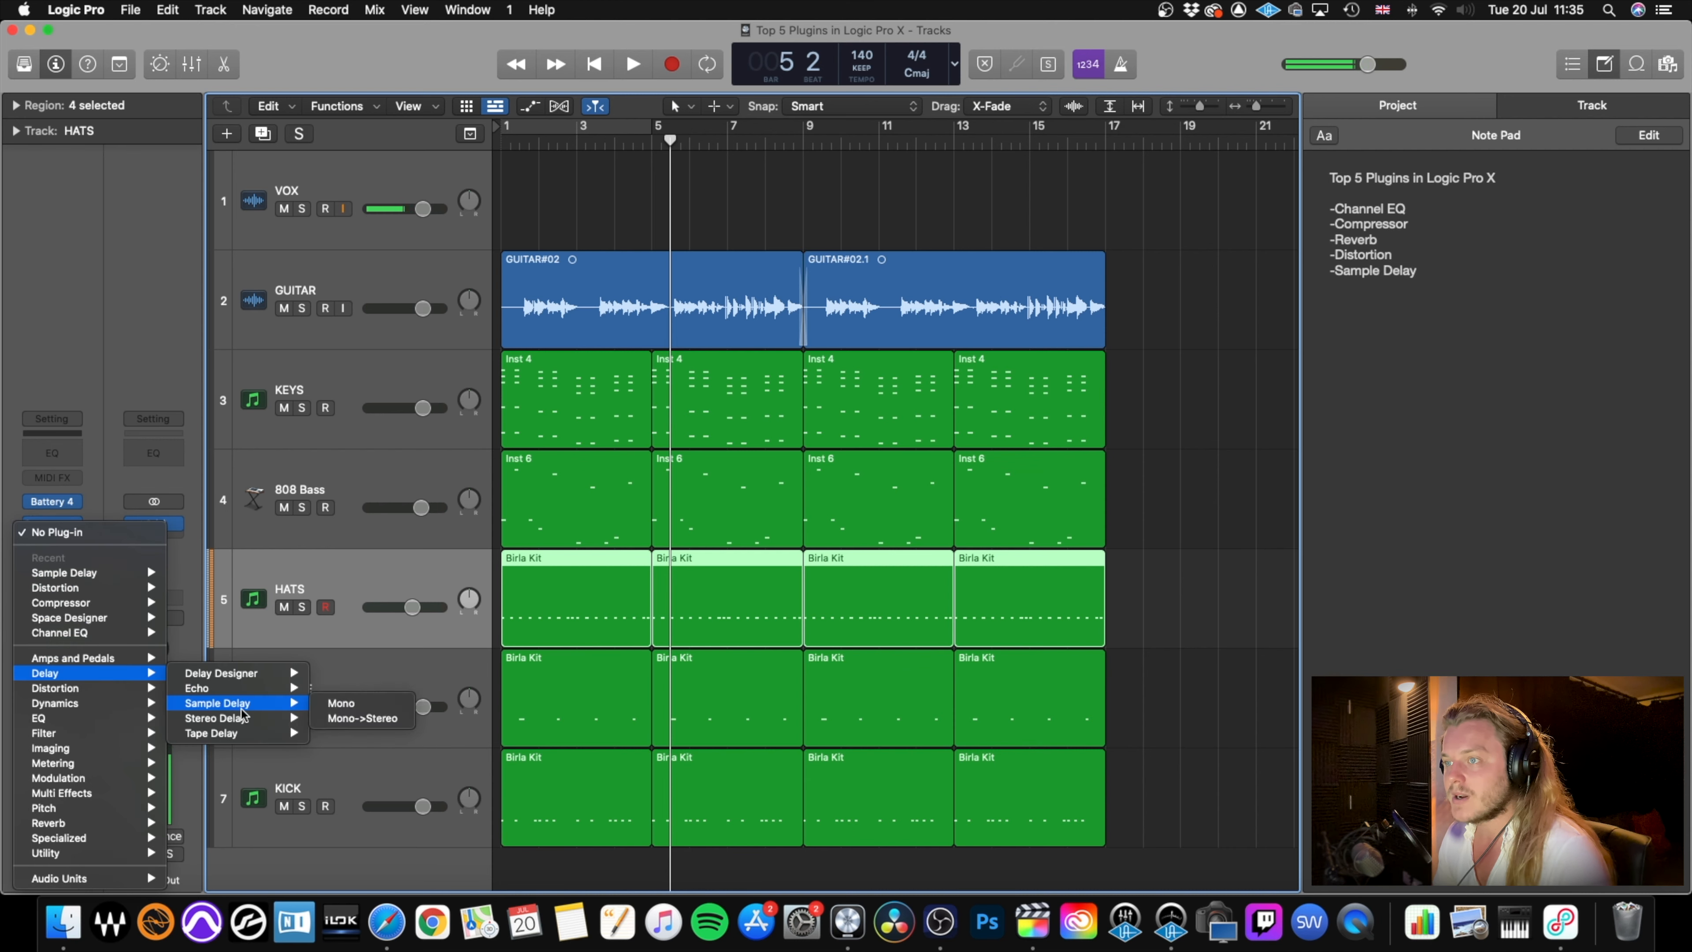
click(336, 718)
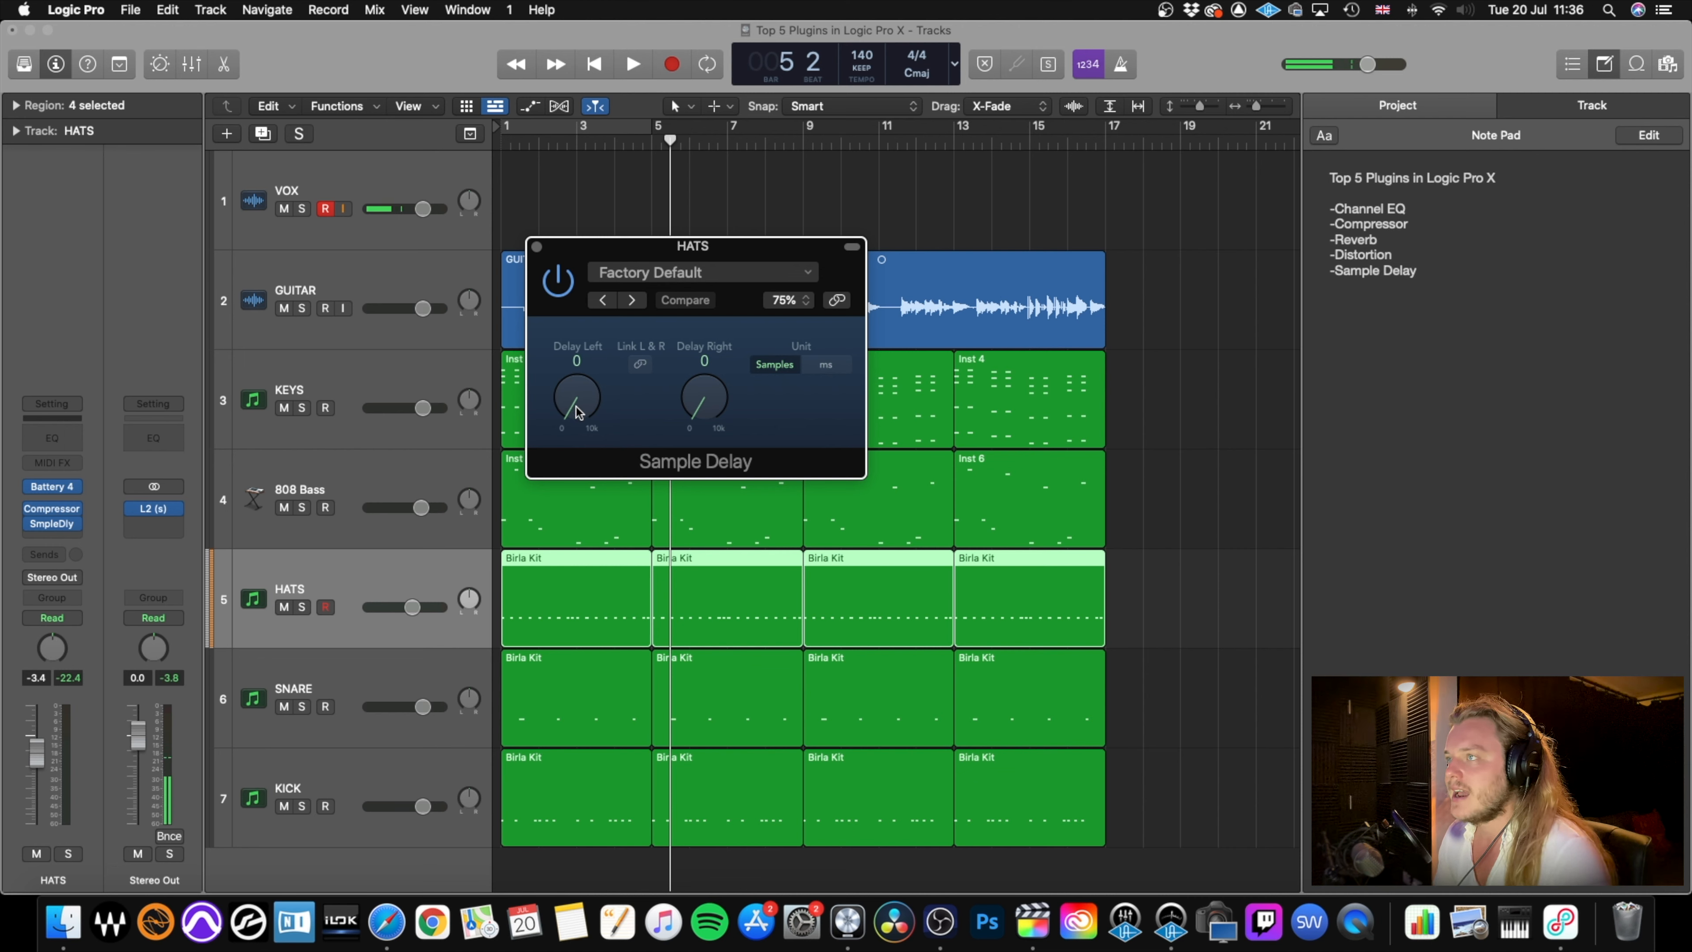
Set the HATS Sample Delay's left delay to 186 samples, close the plug-in and audition the mix from the start.
drag(576, 411, 577, 407)
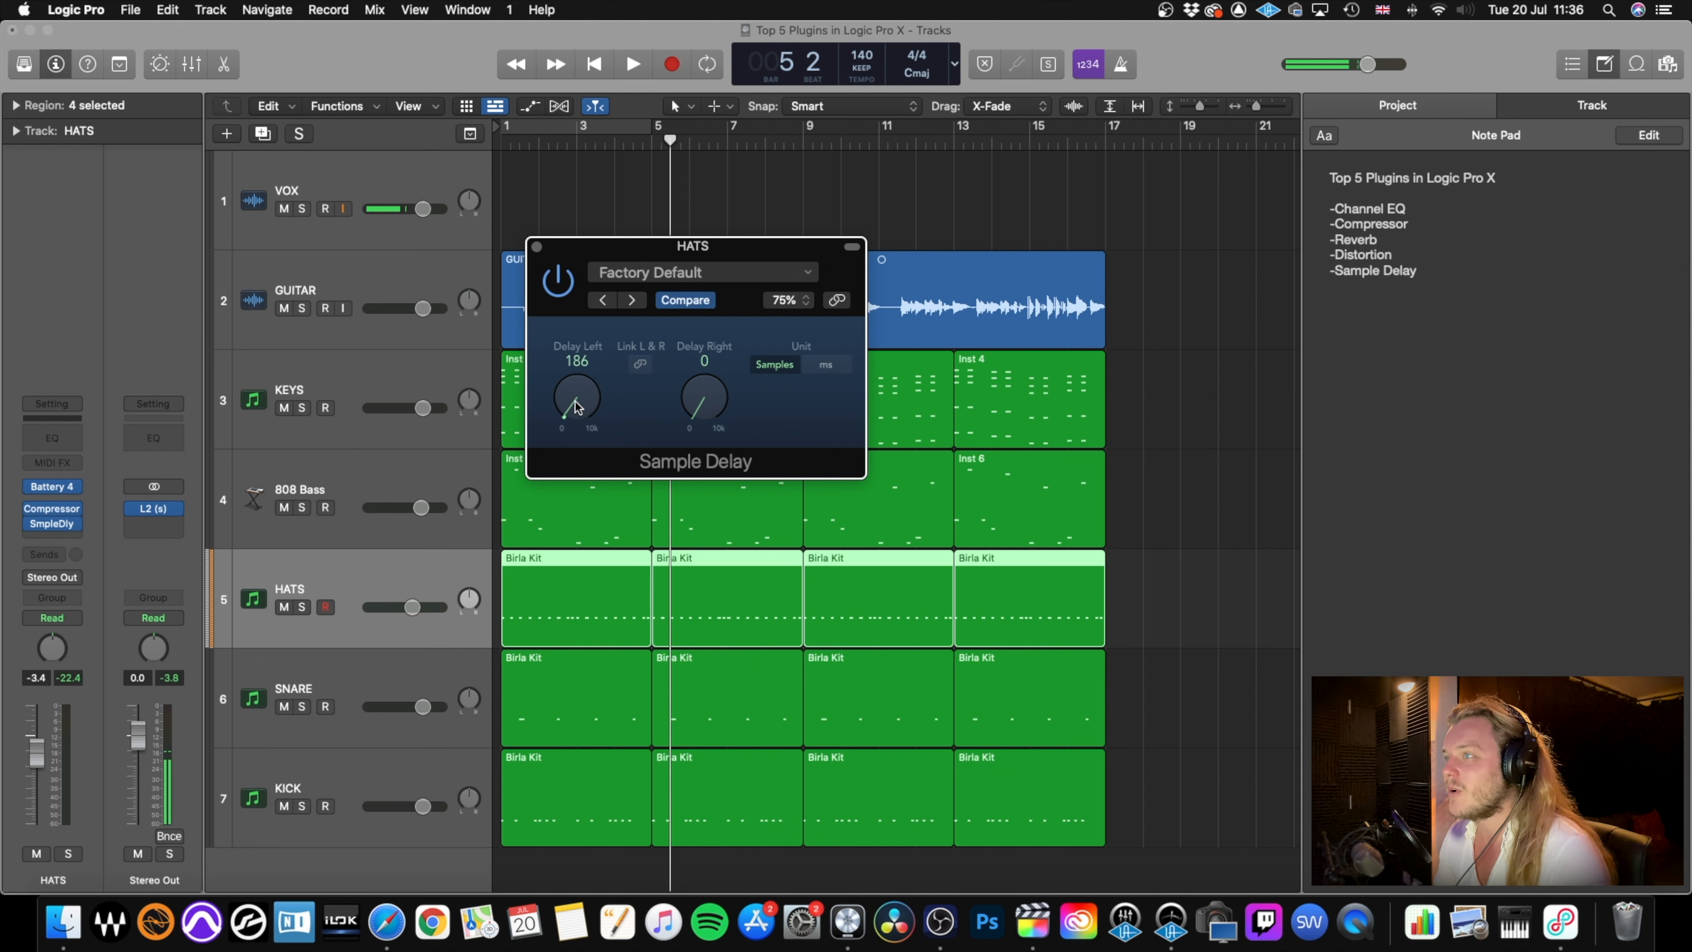
click(537, 247)
key(Return)
key(space)
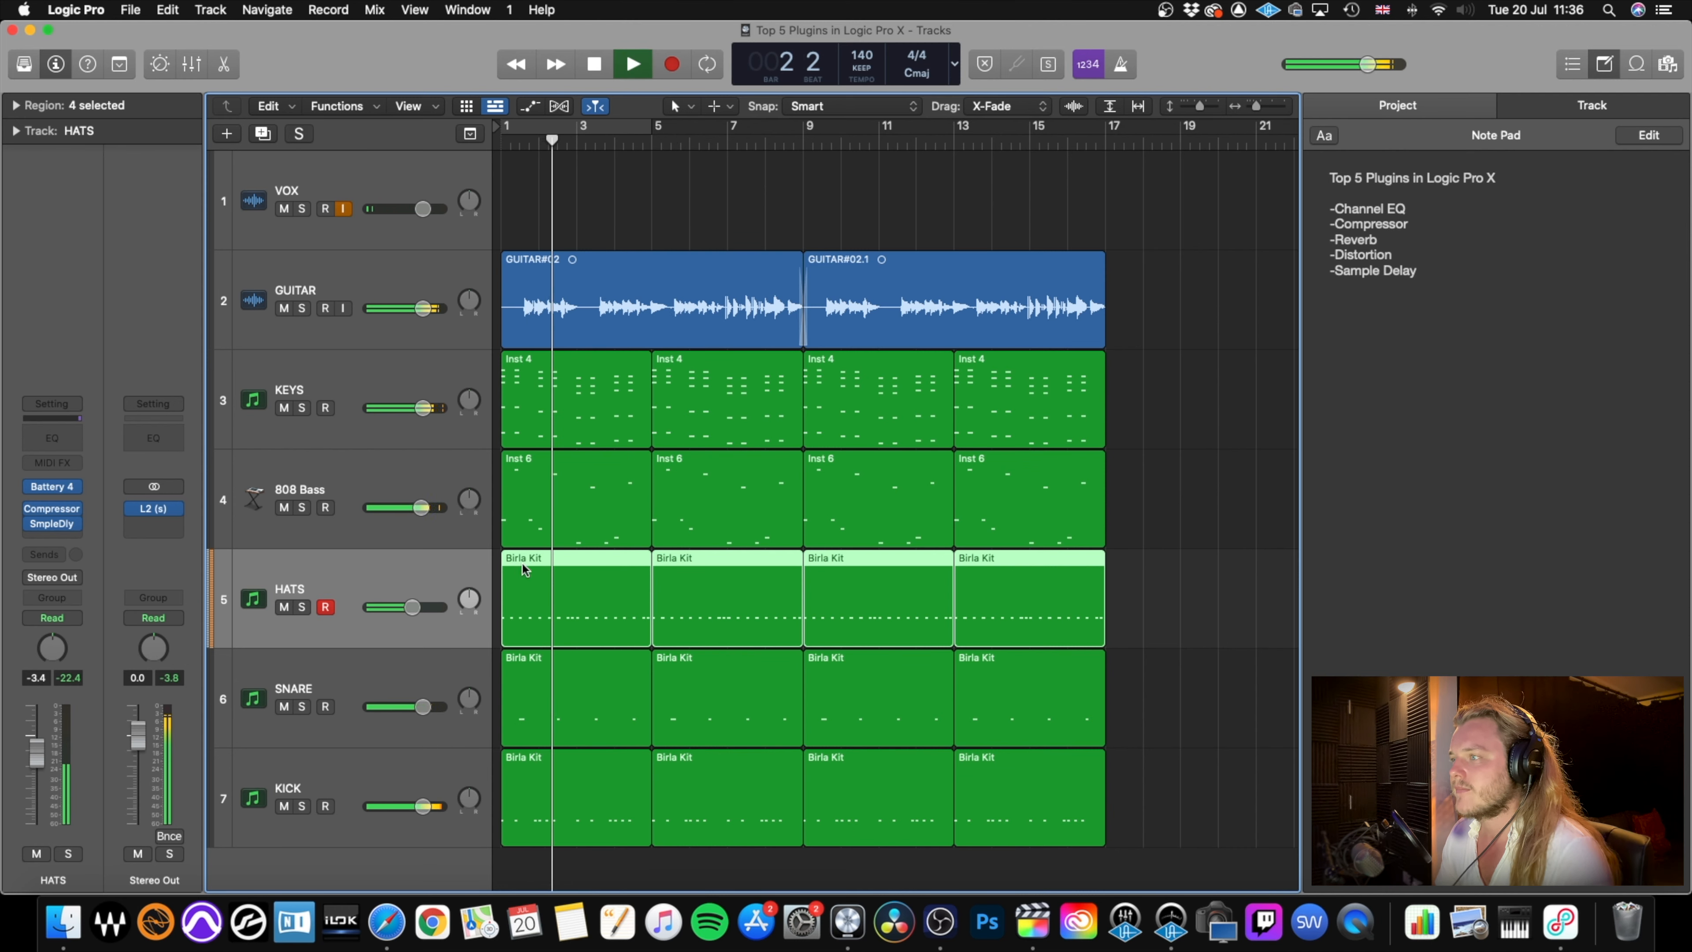
key(space)
Set the HATS Sample Delay's left delay to 299 samples and audition the mix from the start, closing the plug-in during playback.
click(48, 524)
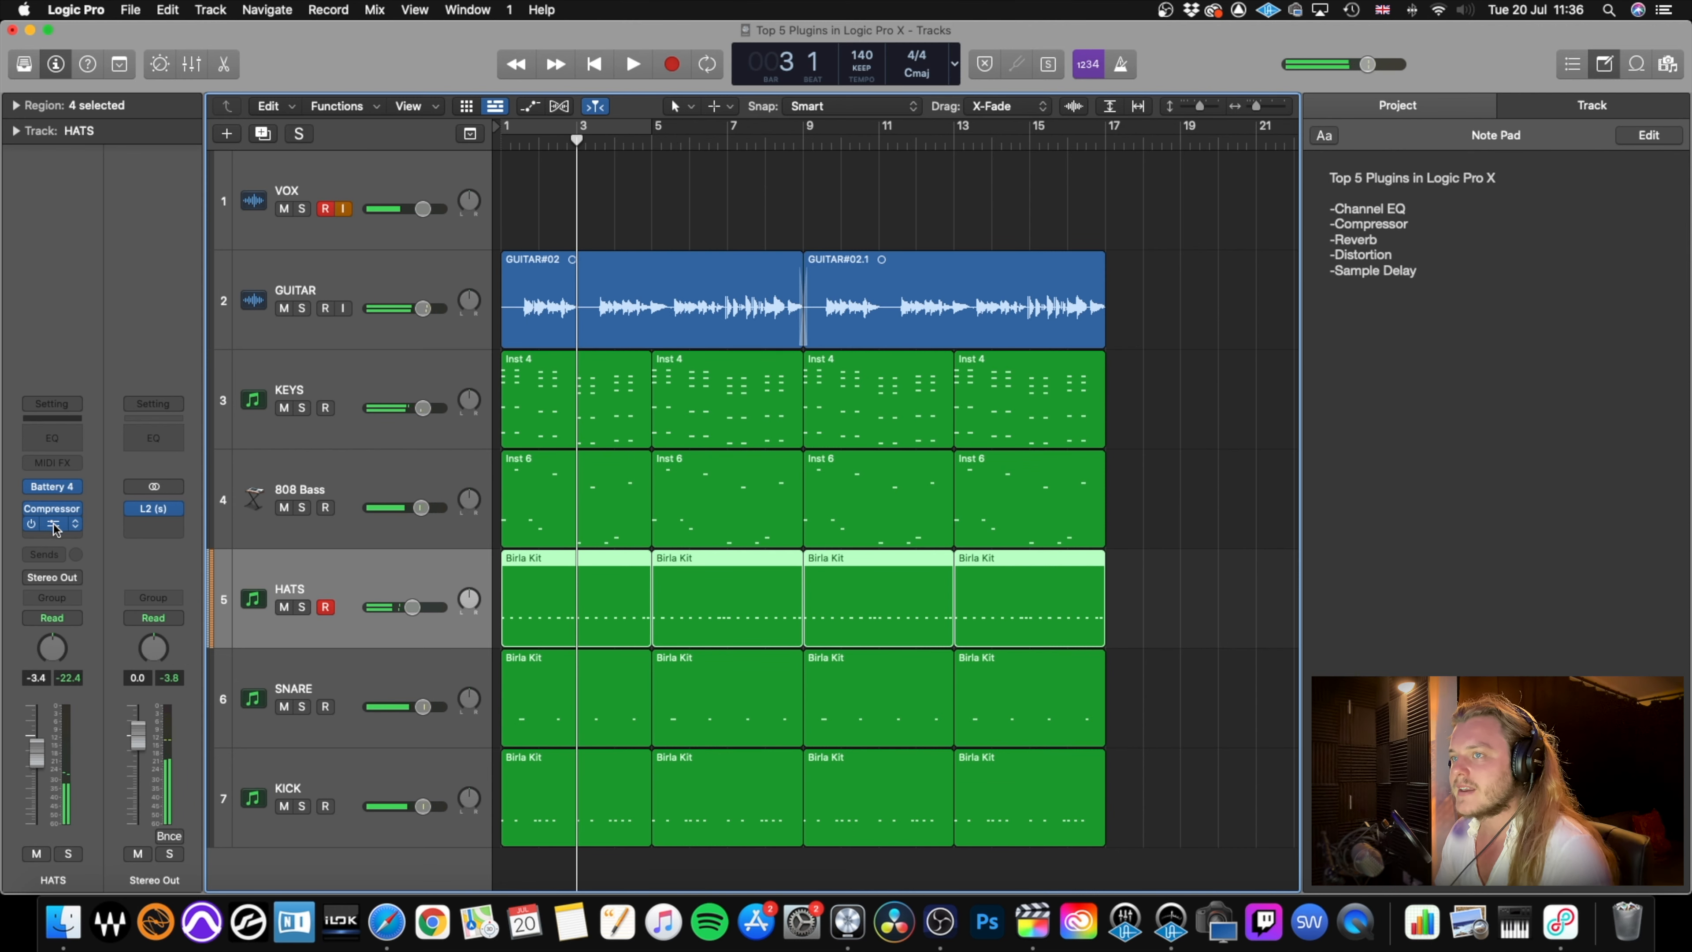
drag(584, 416, 584, 411)
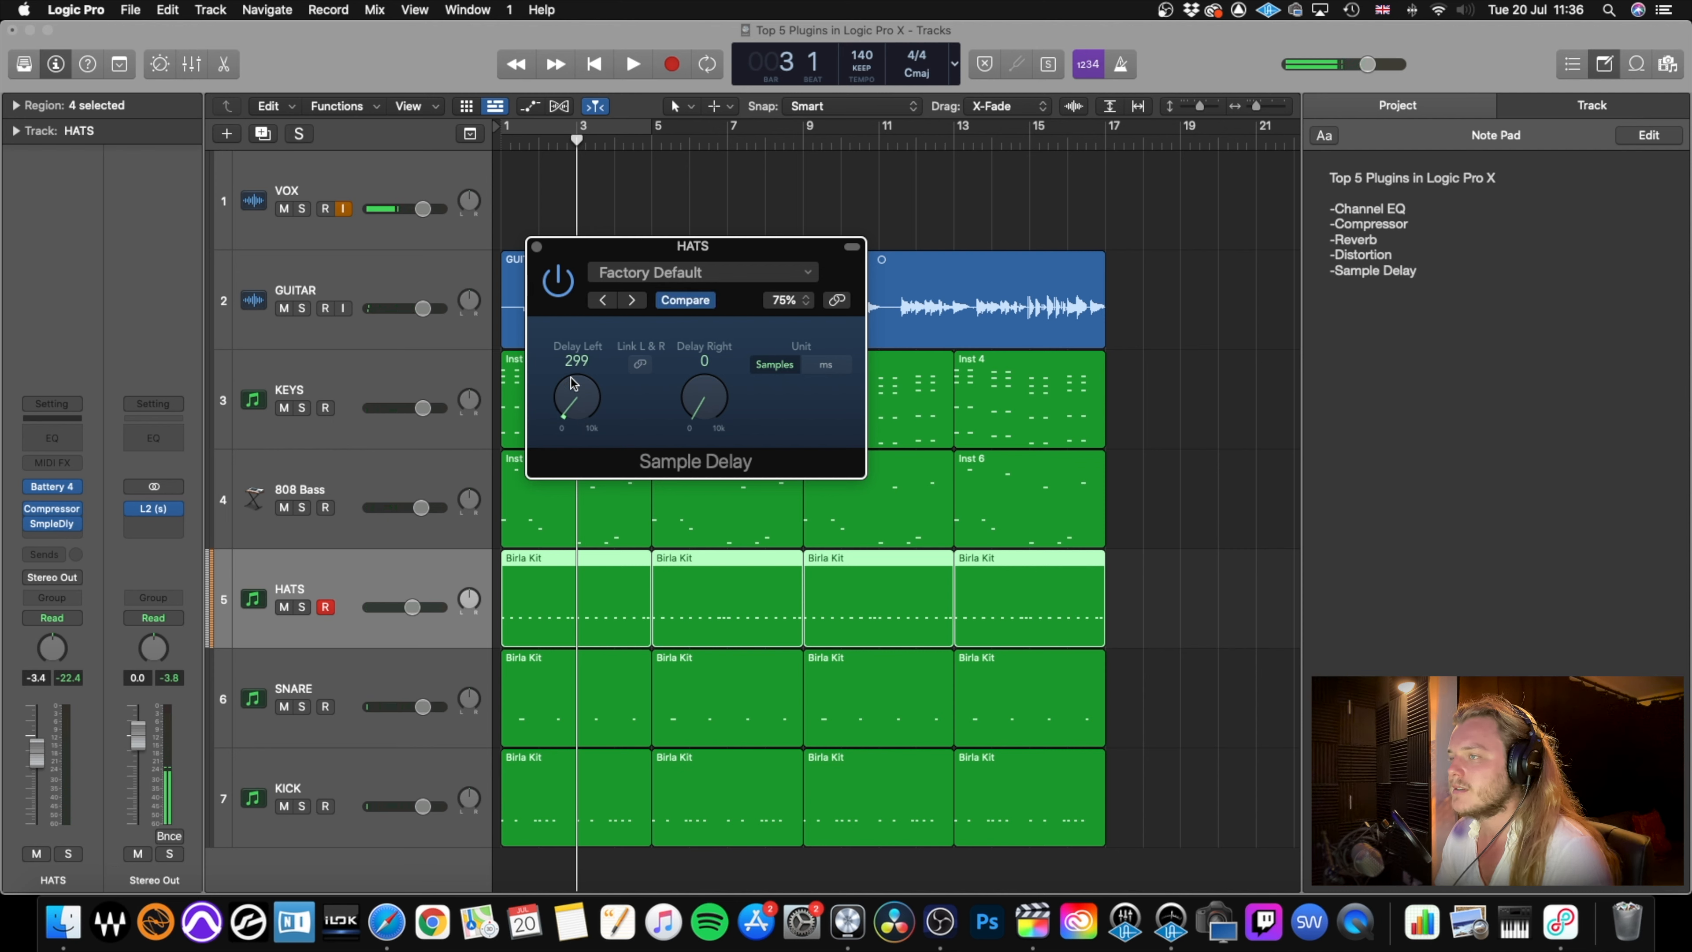
key(Return)
key(space)
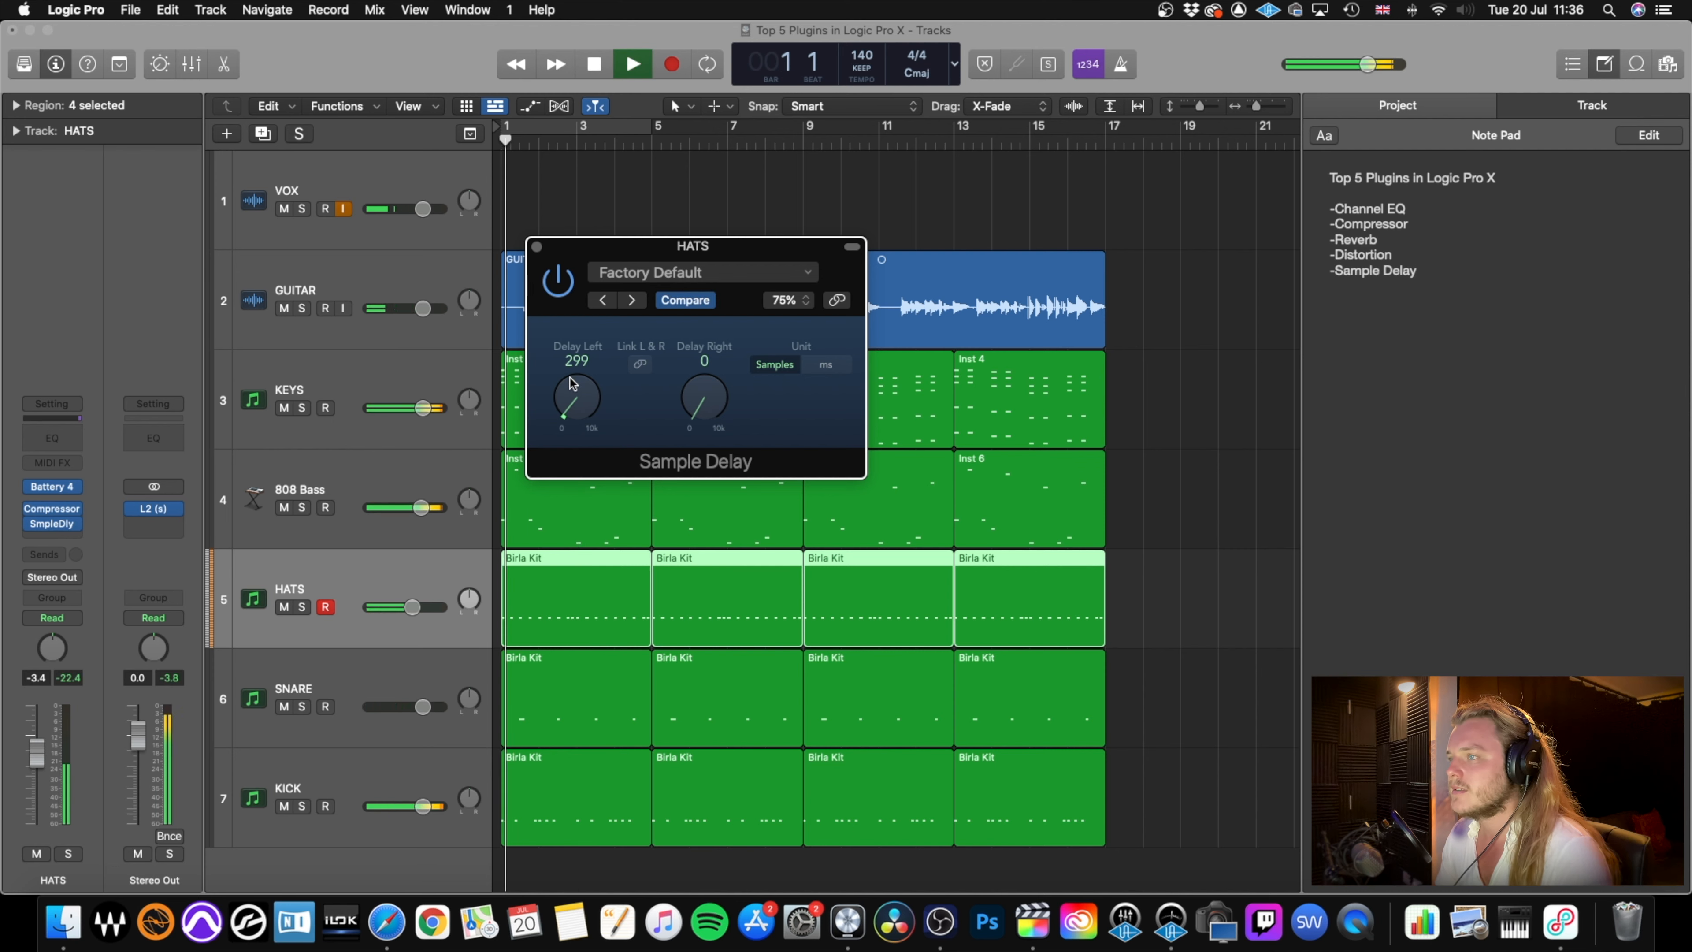
click(538, 247)
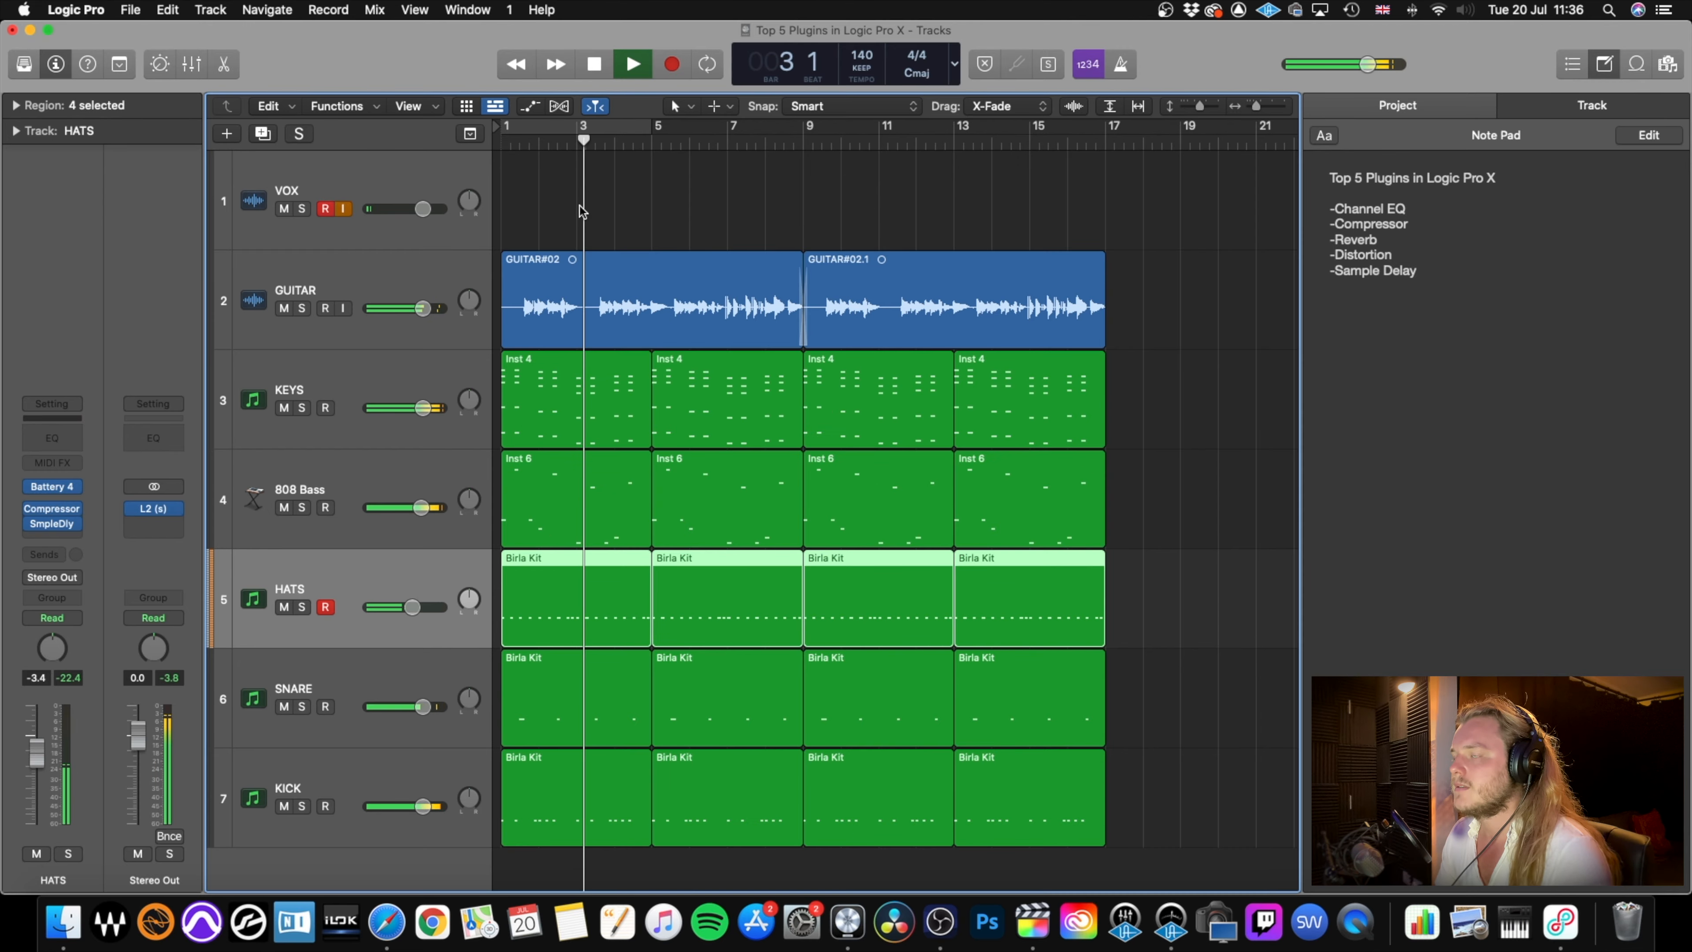
key(space)
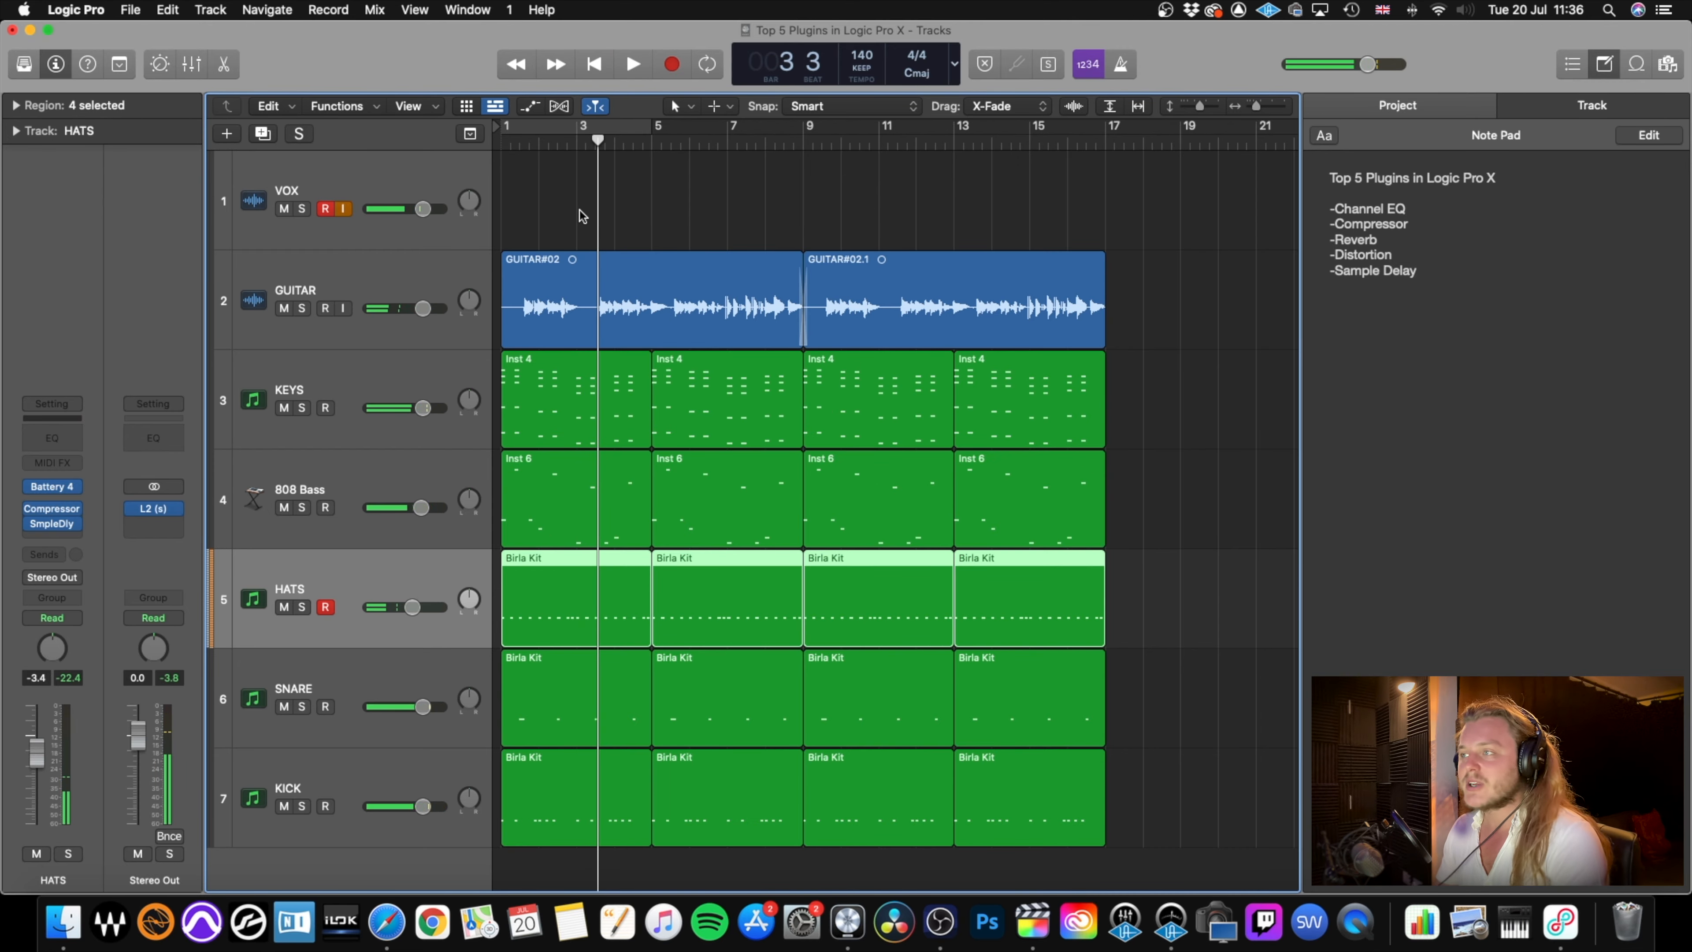